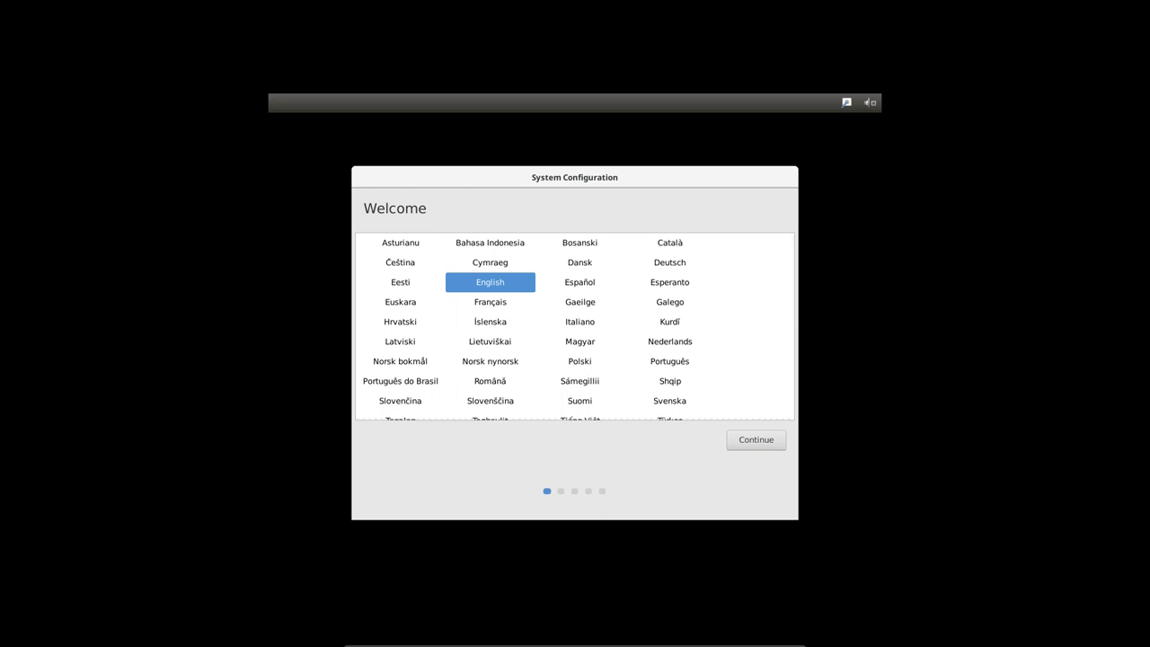
# Keep English as the system language and choose the Belgian keyboard layout.
pyautogui.click(748, 438)
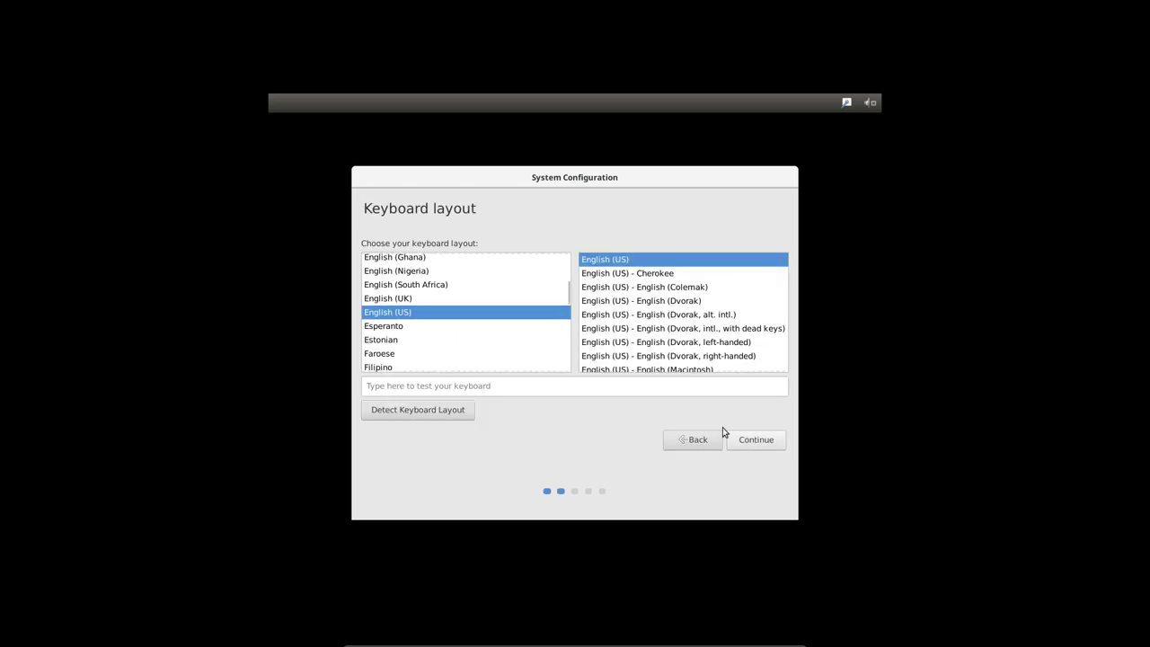
pyautogui.scroll(3, 407, 326)
pyautogui.scroll(5, 407, 325)
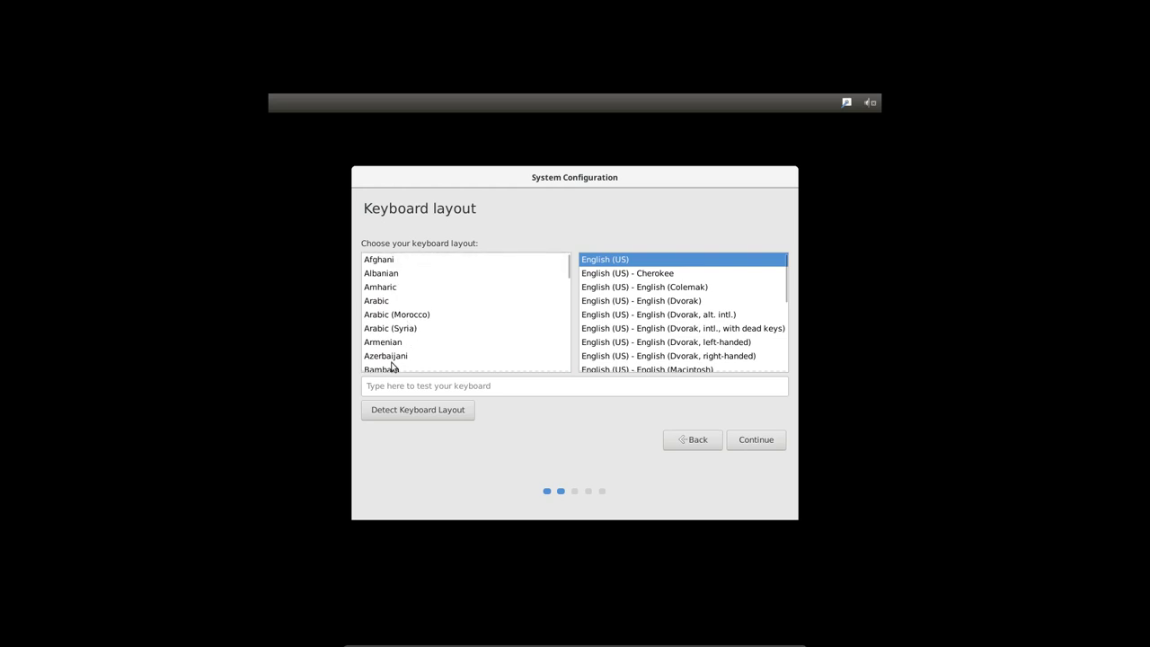
pyautogui.scroll(-2, 390, 365)
pyautogui.scroll(-1, 392, 365)
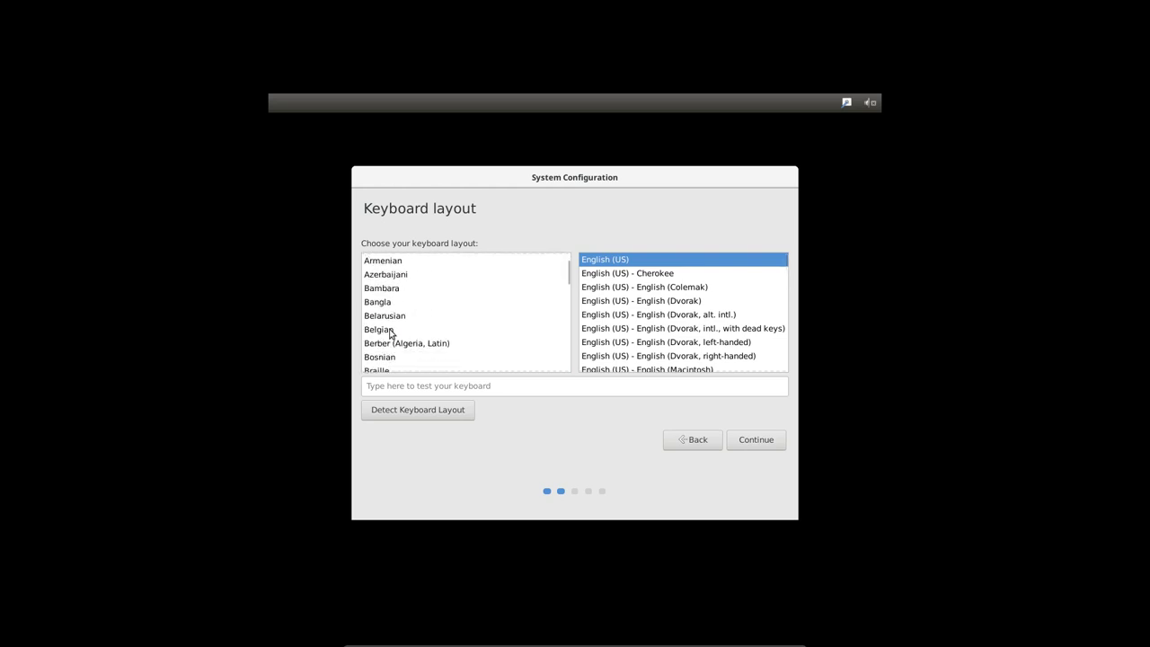
pyautogui.click(392, 329)
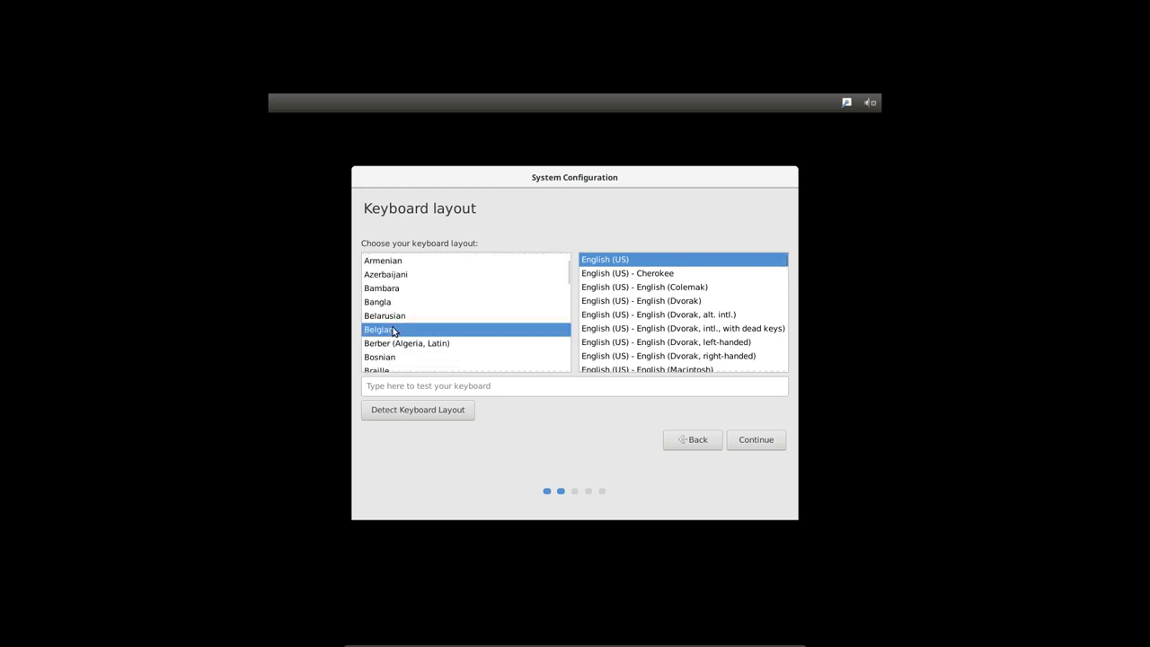
pyautogui.click(757, 446)
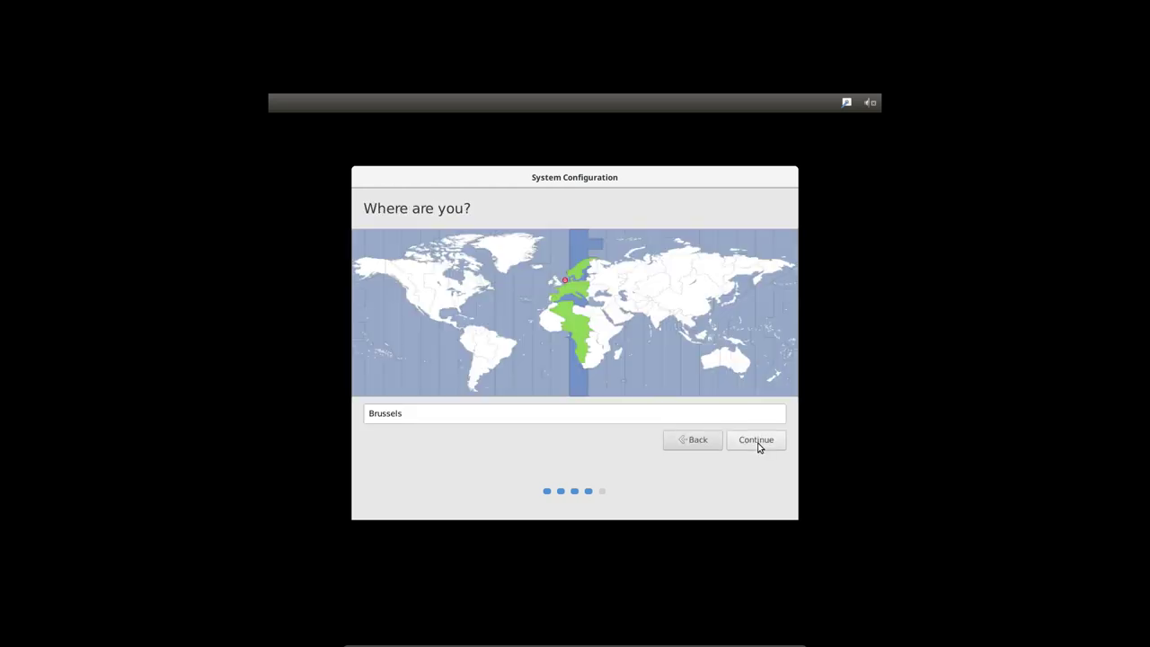
# Accept Brussels as the location and enter the user's name, computer name and username.
pyautogui.click(758, 446)
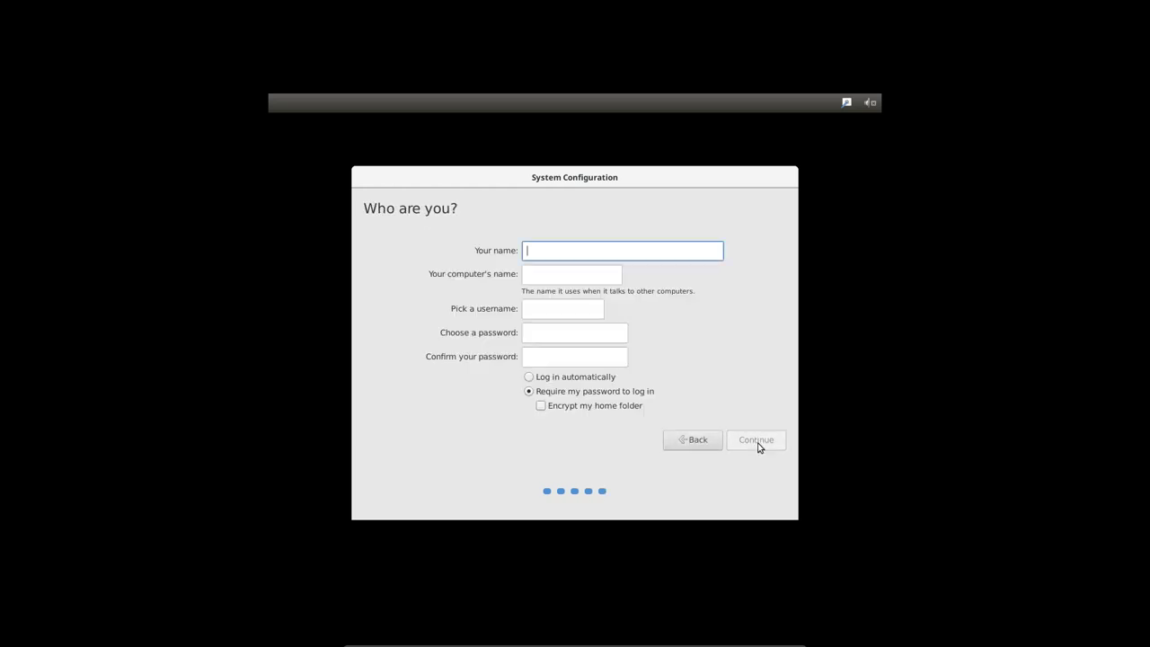
pyautogui.write('erik')
pyautogui.press('Tab')
pyautogui.press('Tab')
pyautogui.write('••••')
pyautogui.press('Tab')
pyautogui.write('••••')
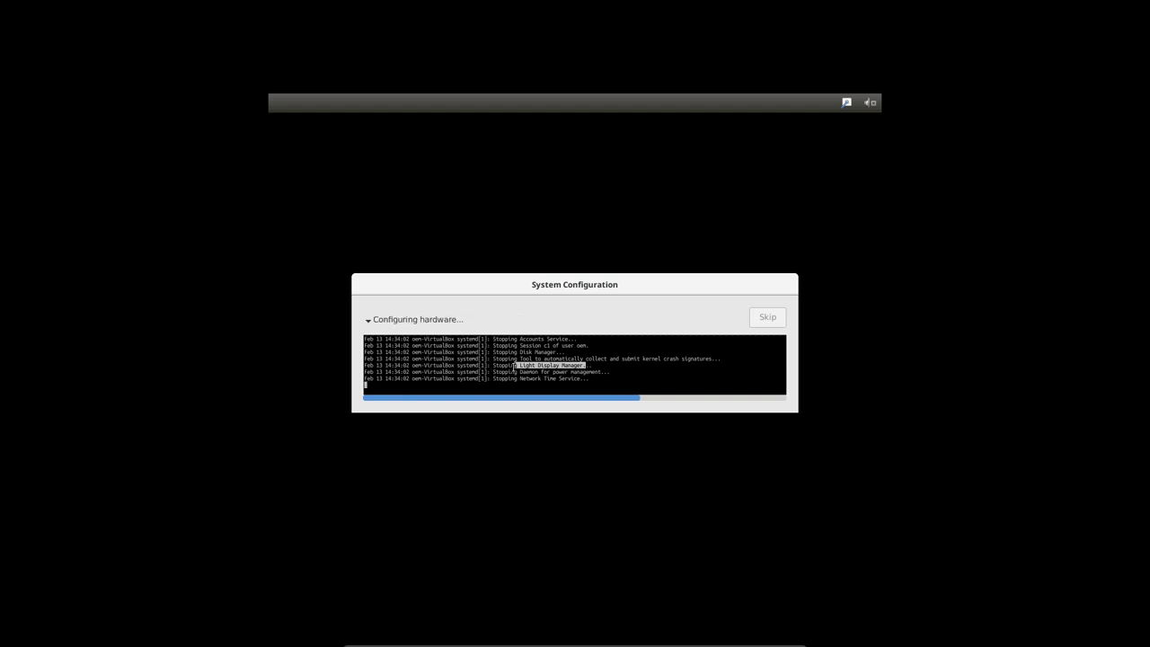
# Select part of the last configuration log line and scroll back up through the log.
pyautogui.click(593, 370)
pyautogui.moveTo(555, 378); pyautogui.dragTo(575, 378)
pyautogui.scroll(2, 519, 365)
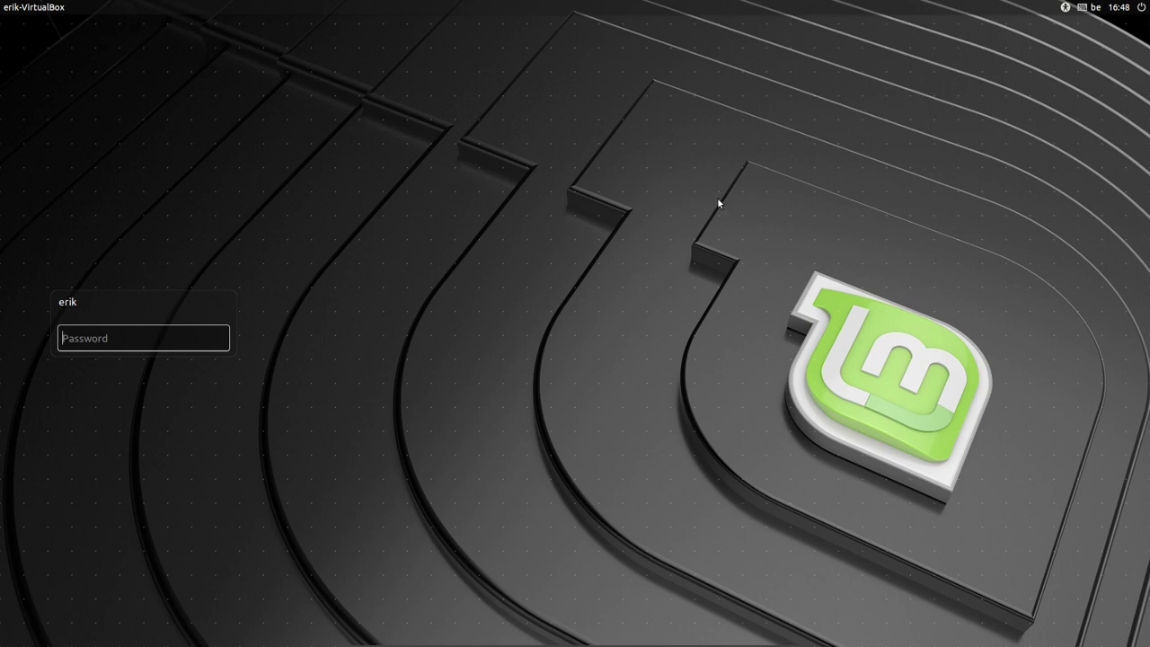
# Open the login screen's accessibility options, then view the Welcome Screen's First Steps, Documentation and Help pages.
pyautogui.click(1065, 8)
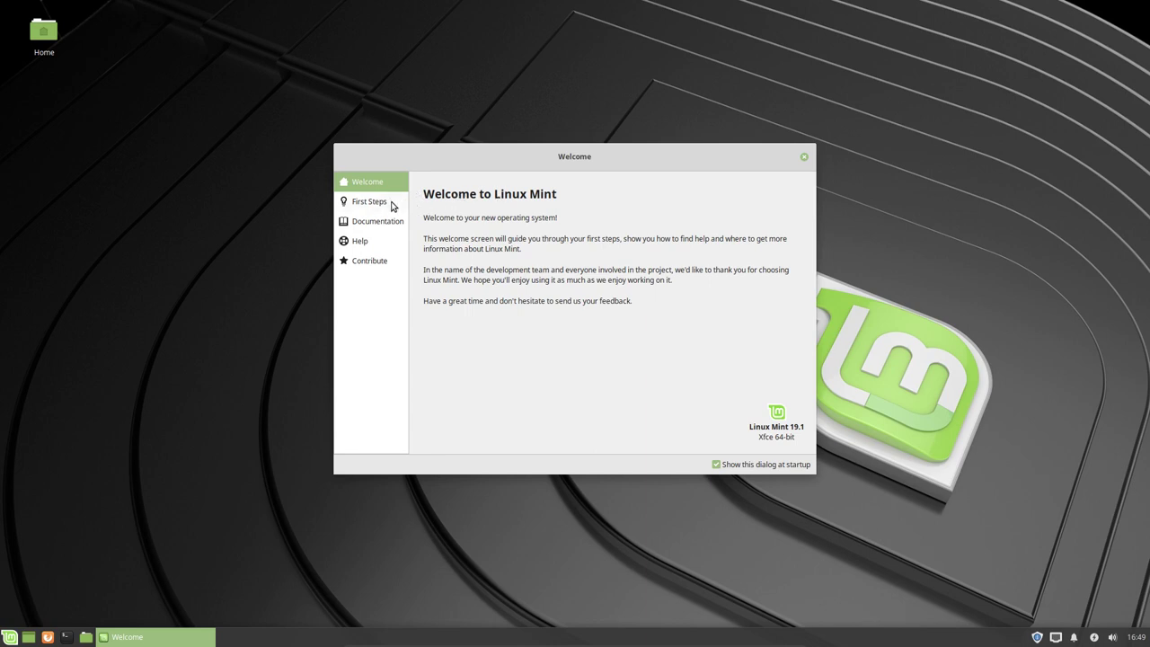
pyautogui.click(380, 203)
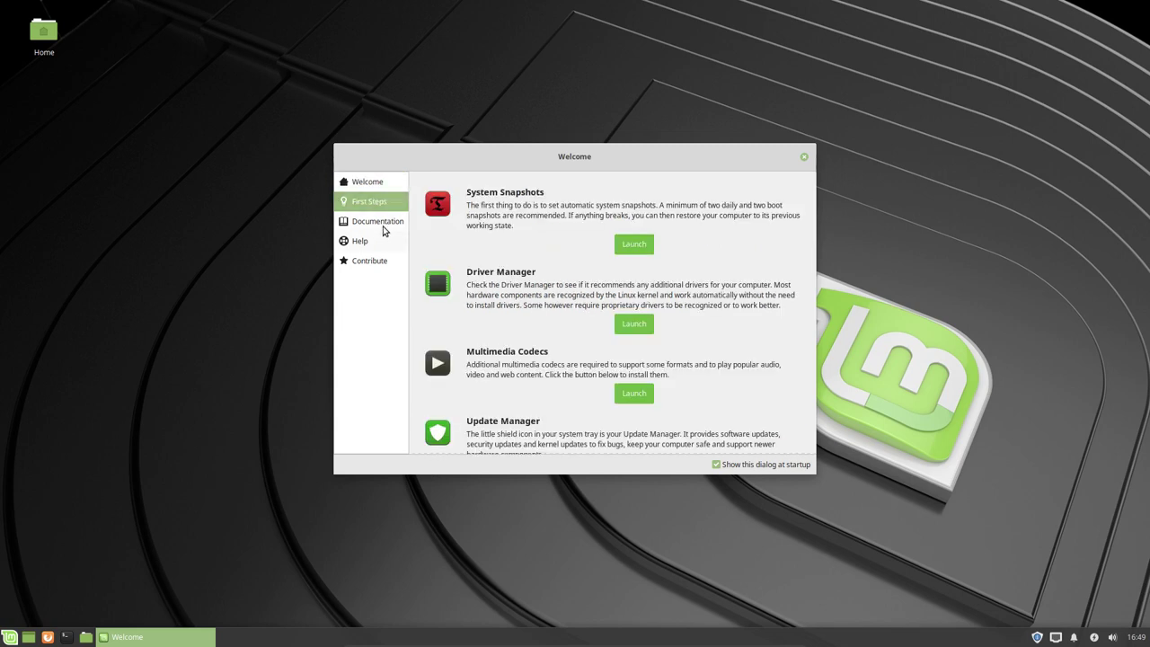
pyautogui.click(386, 224)
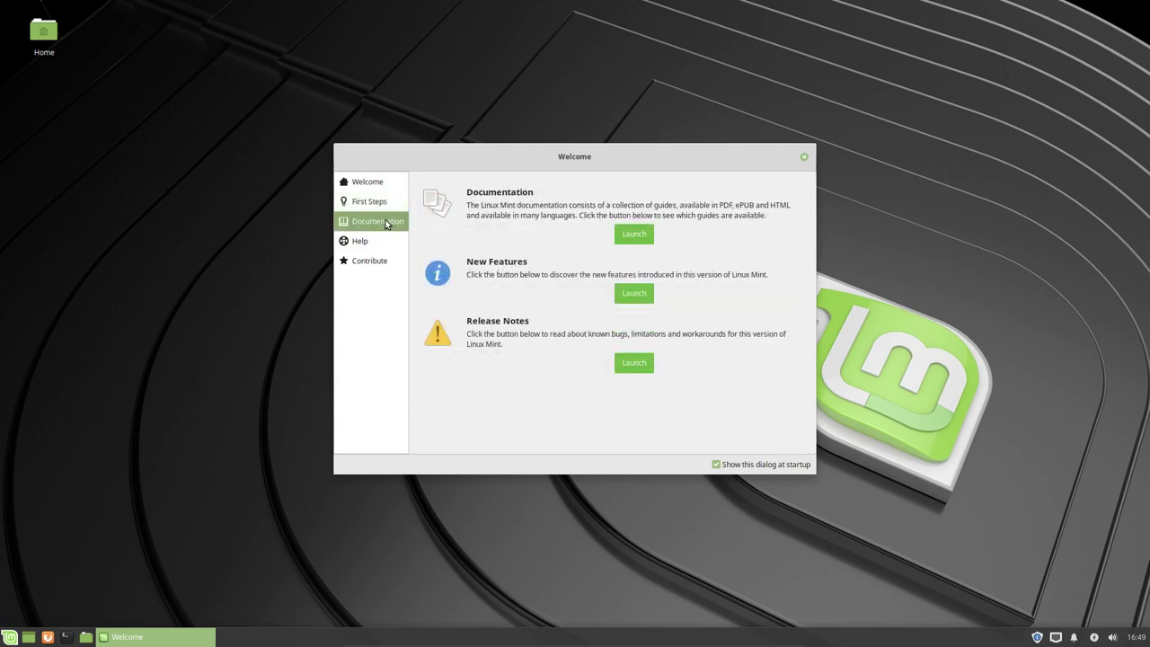
pyautogui.click(369, 246)
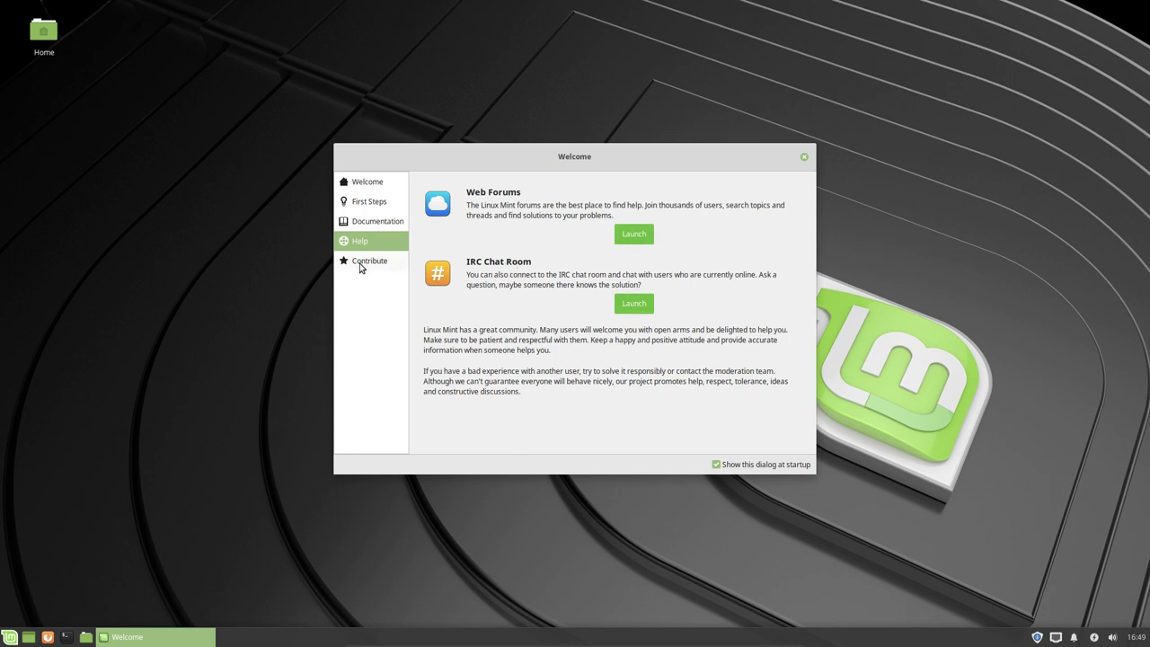
# View the Contribute page, stop the Welcome Screen showing at startup, and close it.
pyautogui.click(360, 267)
pyautogui.click(716, 464)
pyautogui.click(804, 159)
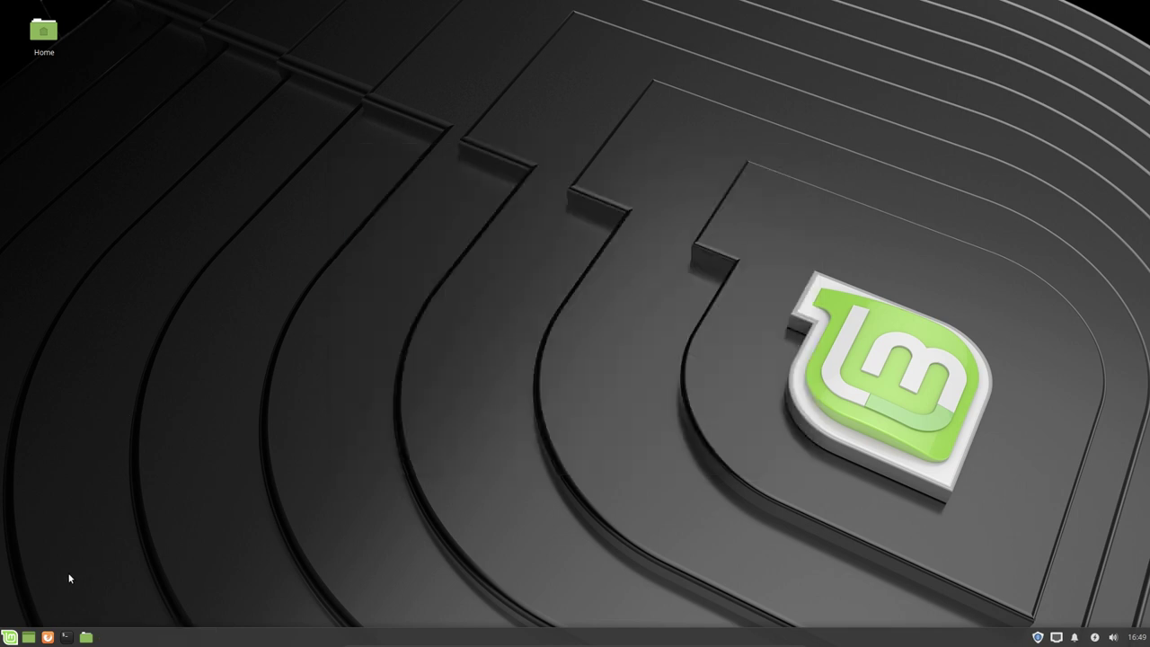
# Open the Whisker Menu, clear a search, scroll through the System category applications, then close it.
pyautogui.click(9, 638)
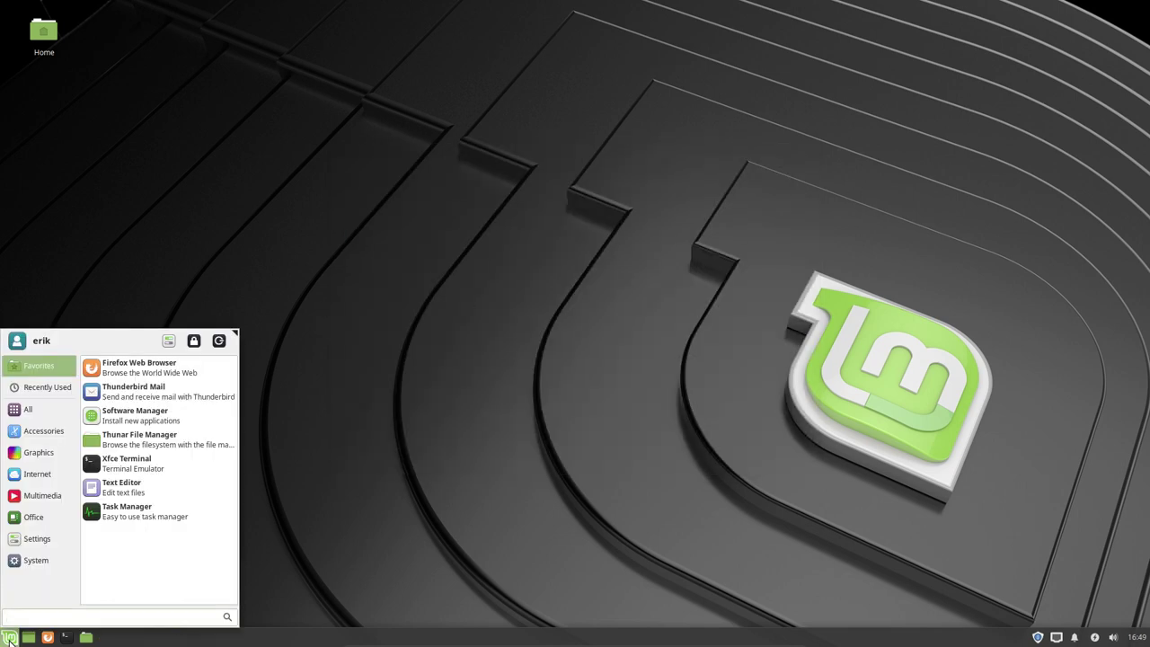
pyautogui.write('pa')
pyautogui.press('BackSpace')
pyautogui.press('BackSpace')
pyautogui.click(36, 559)
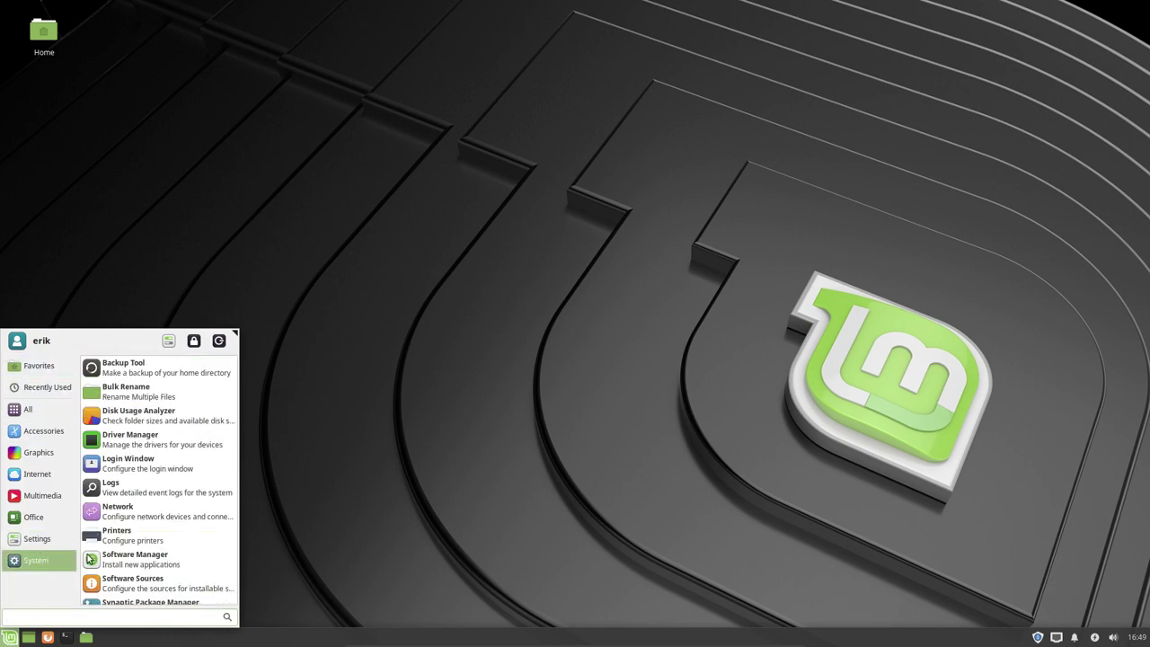
pyautogui.scroll(-5, 131, 557)
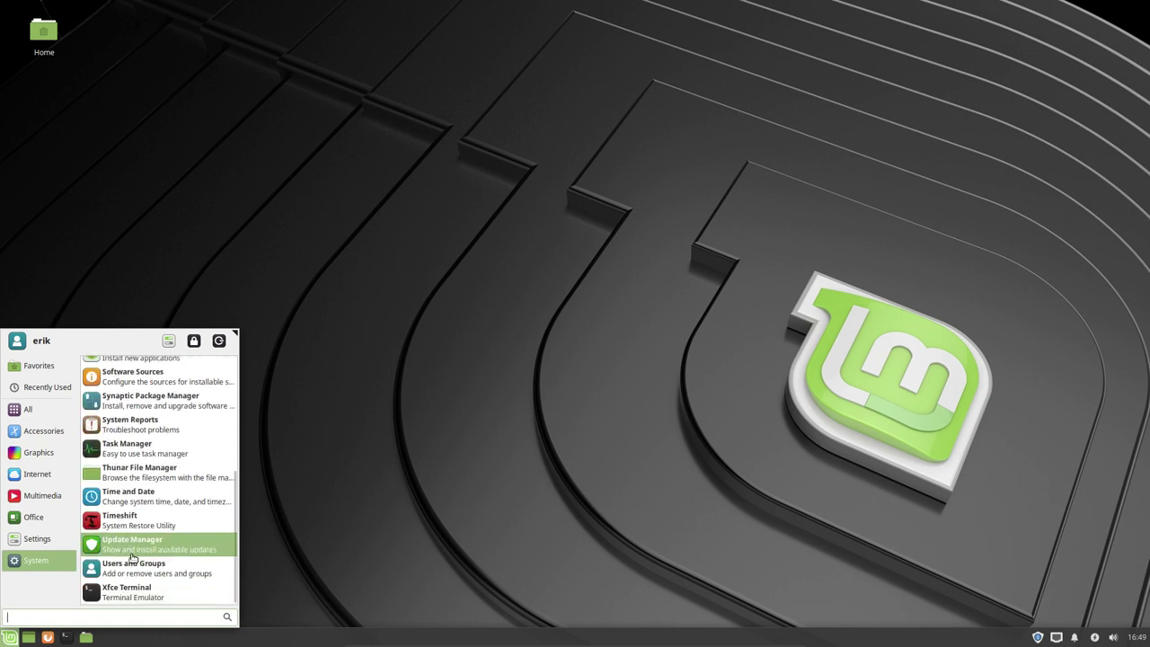
pyautogui.scroll(4, 135, 562)
pyautogui.scroll(2, 142, 564)
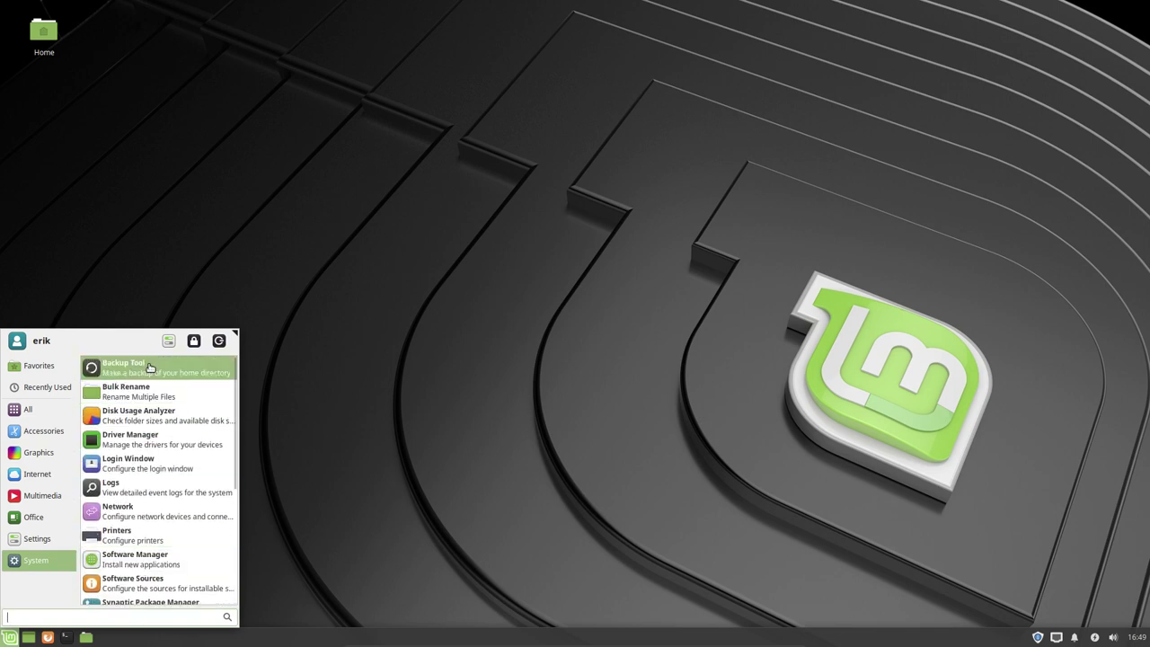
pyautogui.click(101, 278)
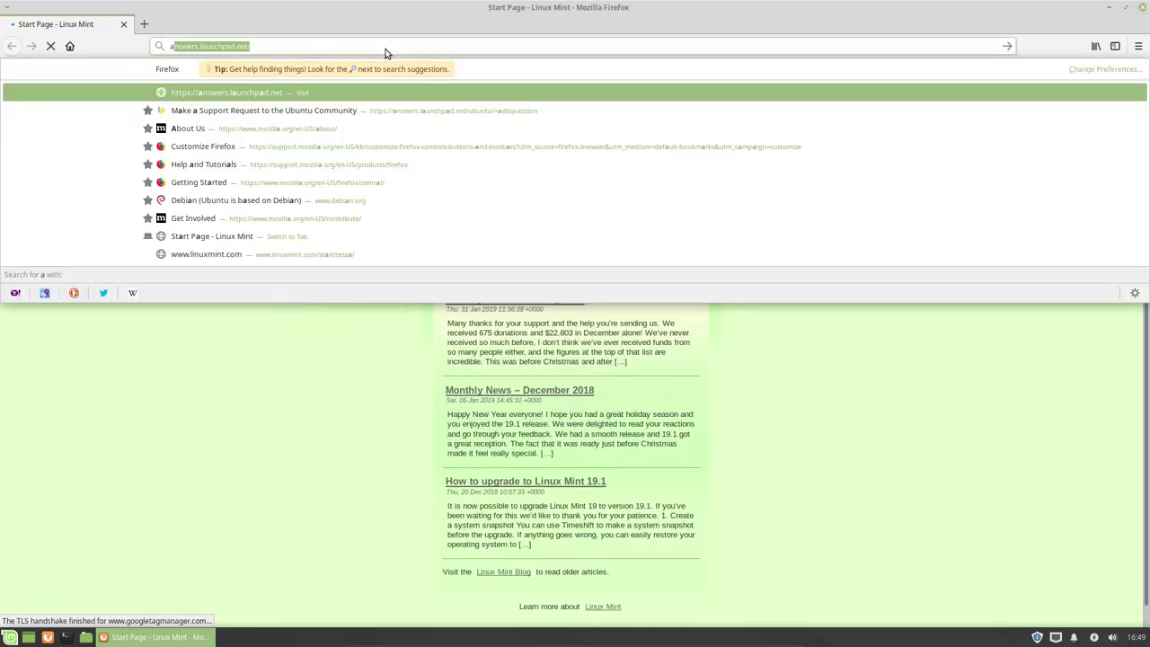
# Search the web for 'sardi icons' from the Firefox address bar.
pyautogui.press('BackSpace')
pyautogui.press('BackSpace')
pyautogui.write('s')
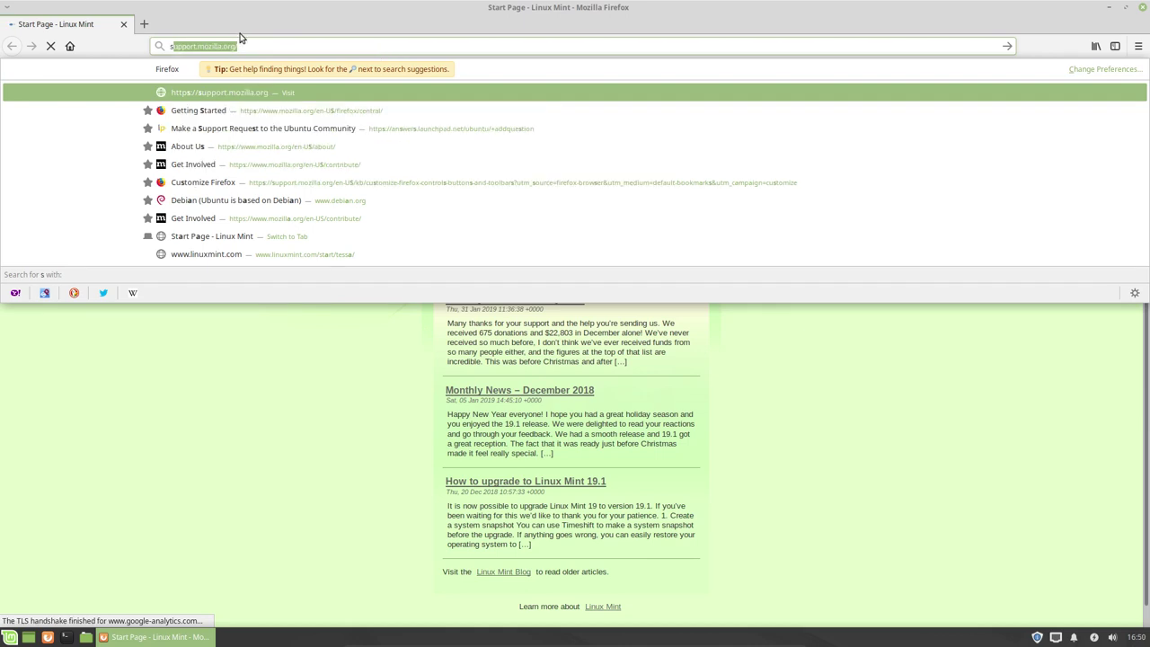
pyautogui.press('Escape')
pyautogui.click(252, 47)
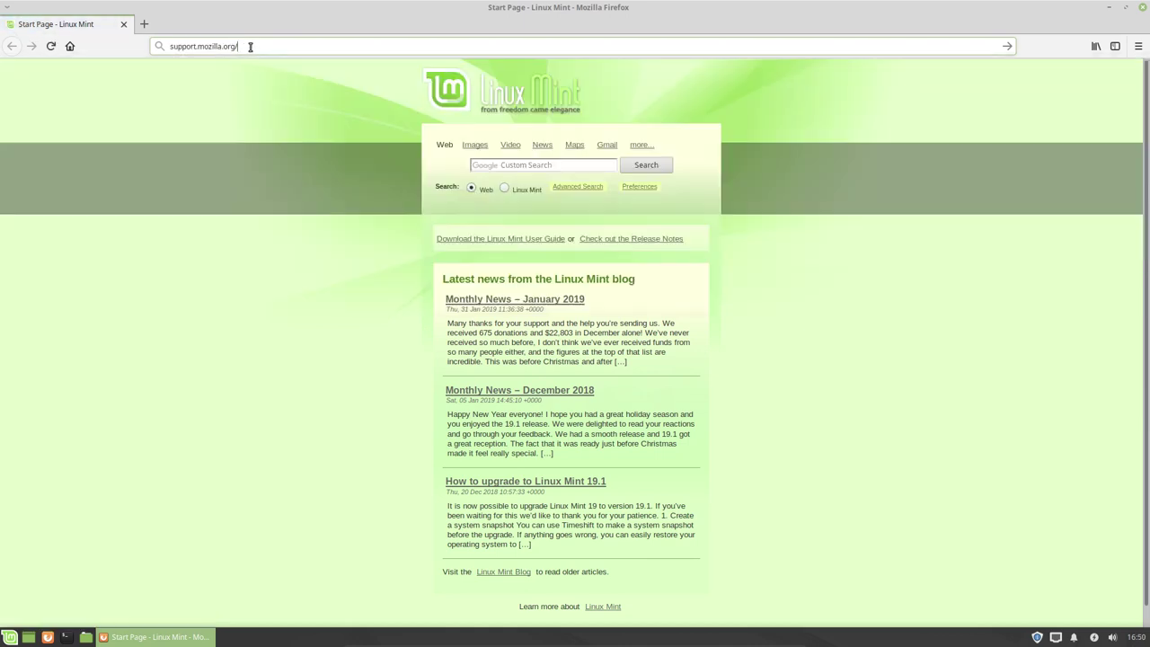
pyautogui.moveTo(232, 46); pyautogui.dragTo(158, 43)
pyautogui.write('sardi')
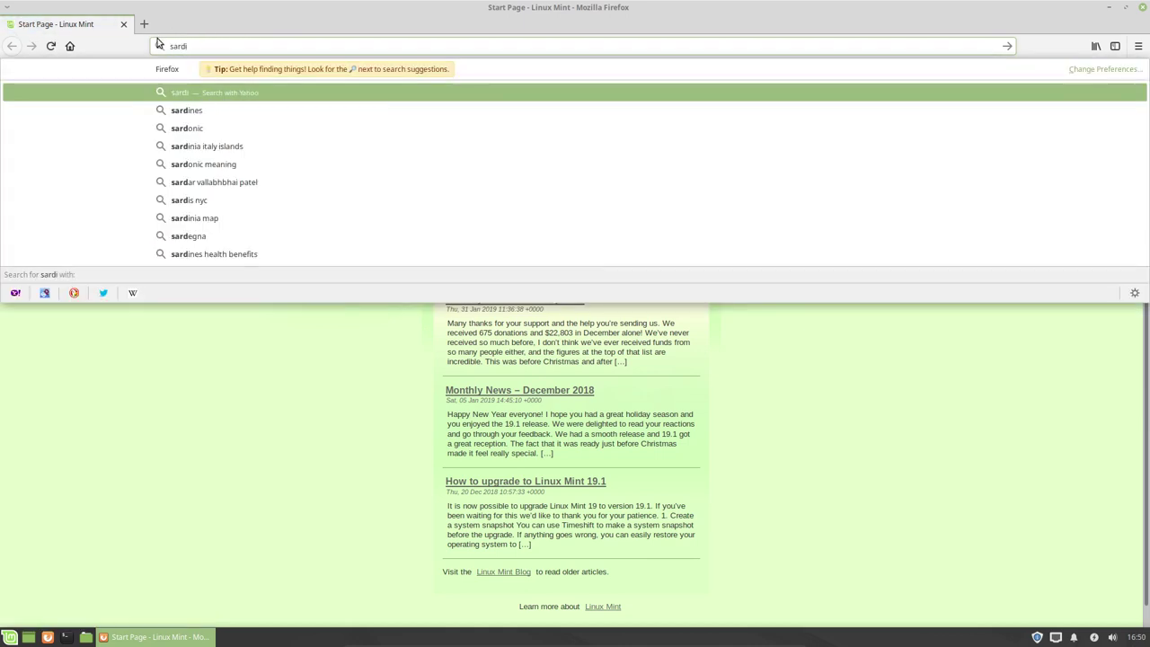
pyautogui.write(' icons')
pyautogui.press('Return')
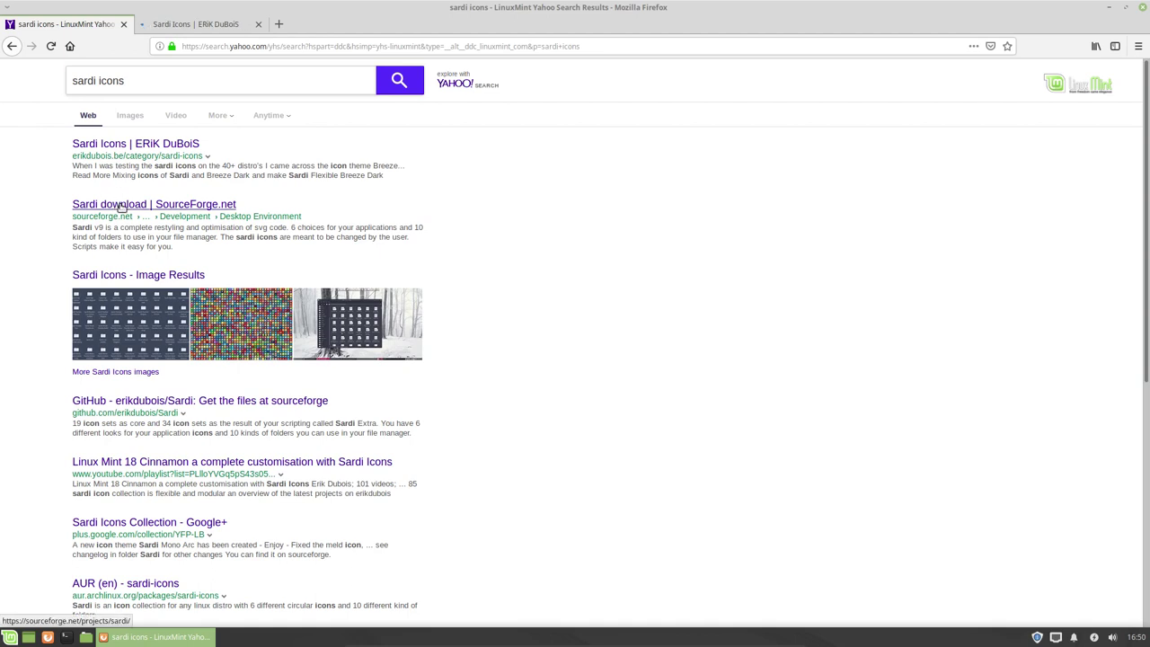
# Open the Sardi SourceForge project and save sardi-icons-9.6-19.tar.gz to disk, always saving such files.
pyautogui.click(122, 205)
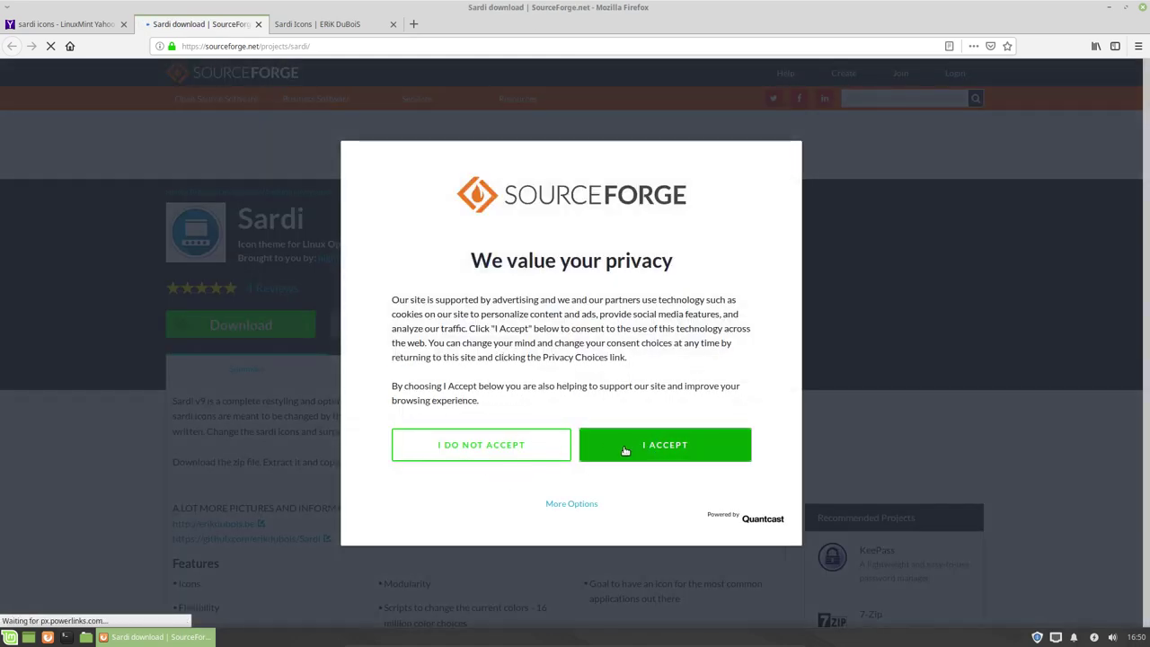
pyautogui.click(655, 449)
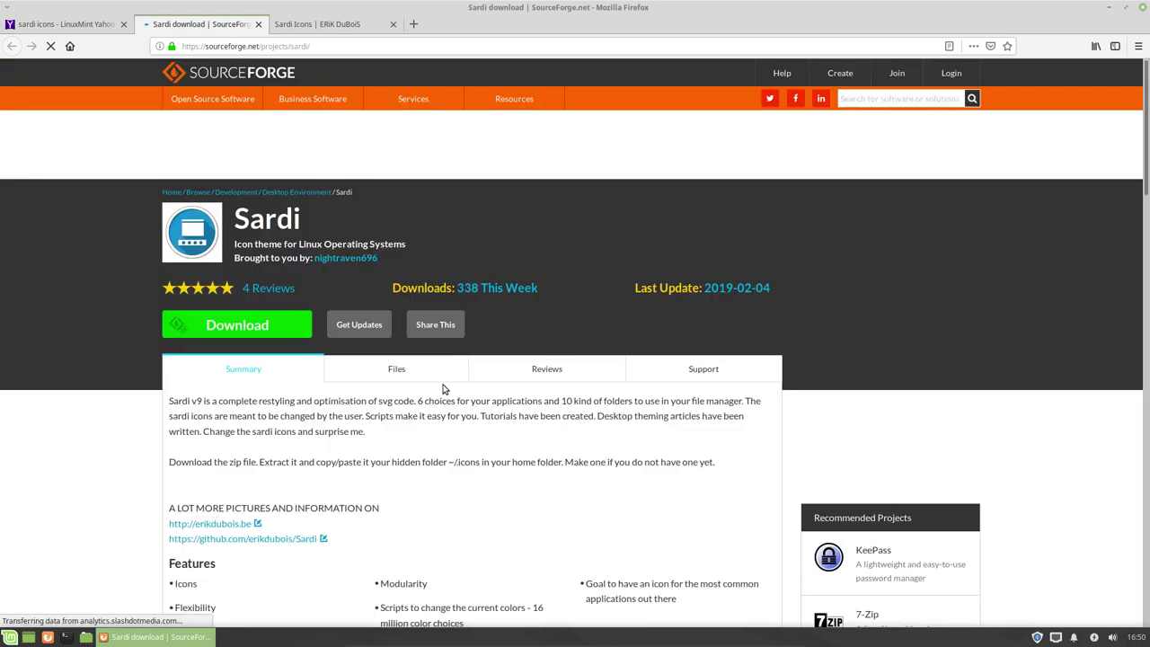
pyautogui.click(398, 371)
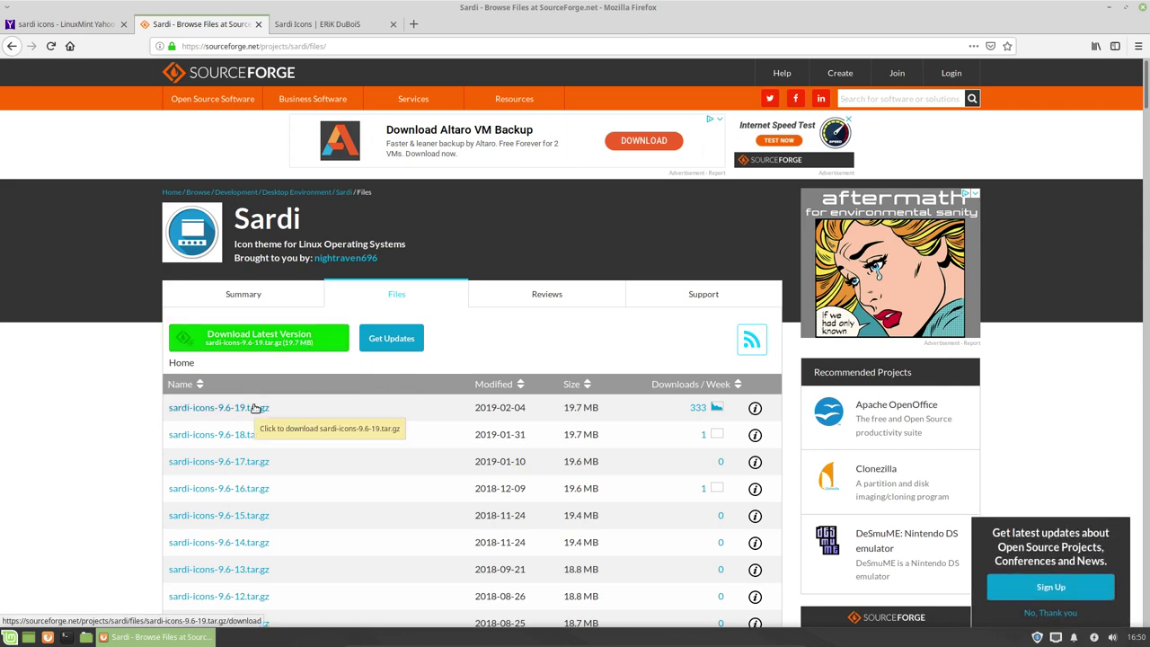
pyautogui.click(254, 407)
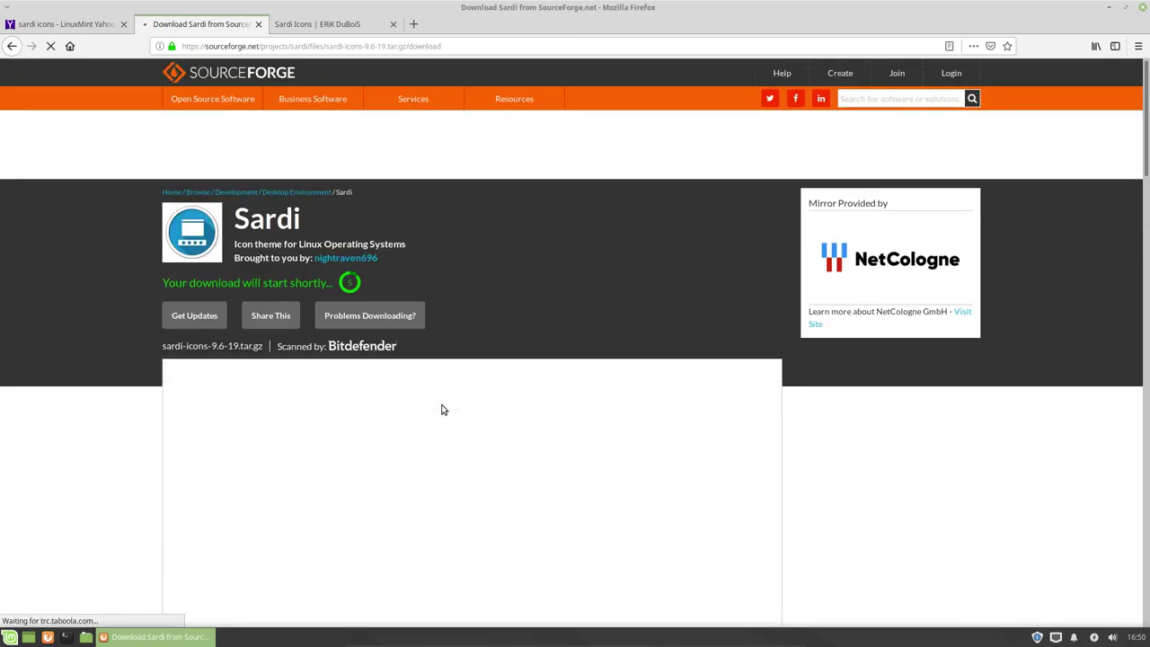
pyautogui.click(369, 321)
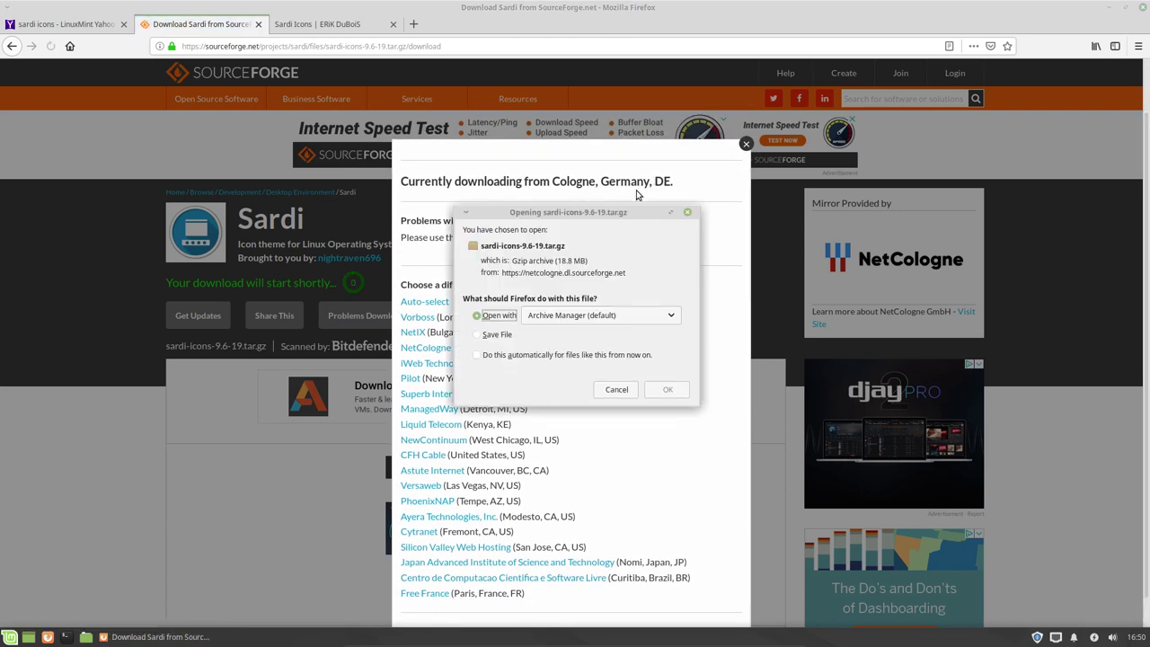
pyautogui.click(504, 334)
pyautogui.click(509, 355)
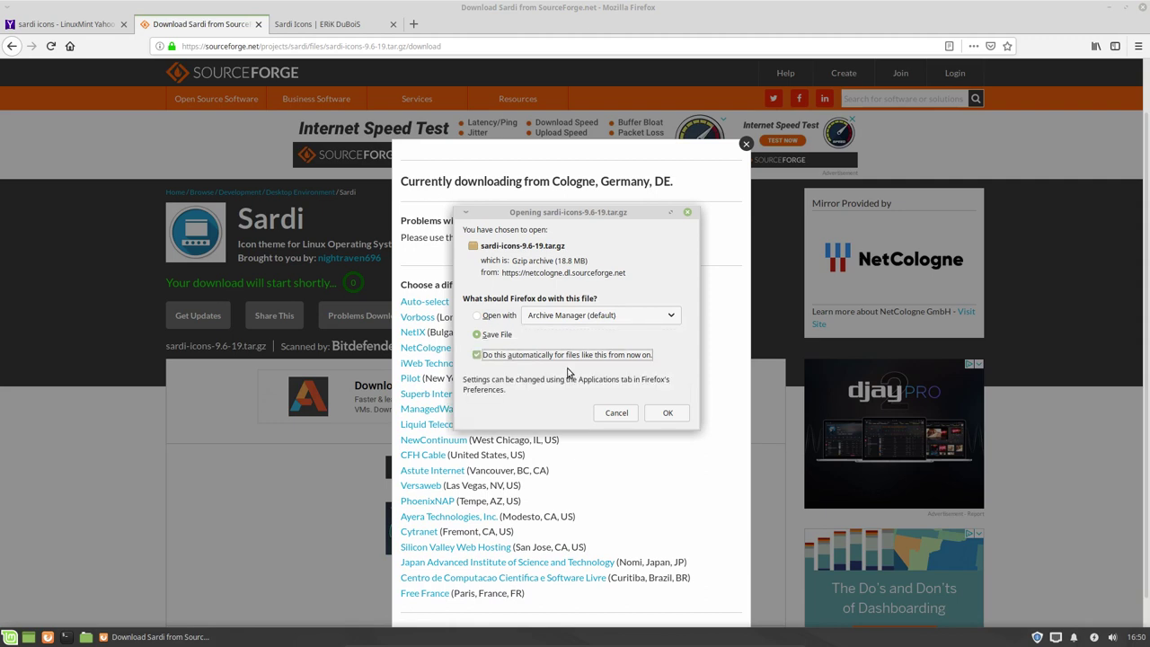
pyautogui.click(668, 413)
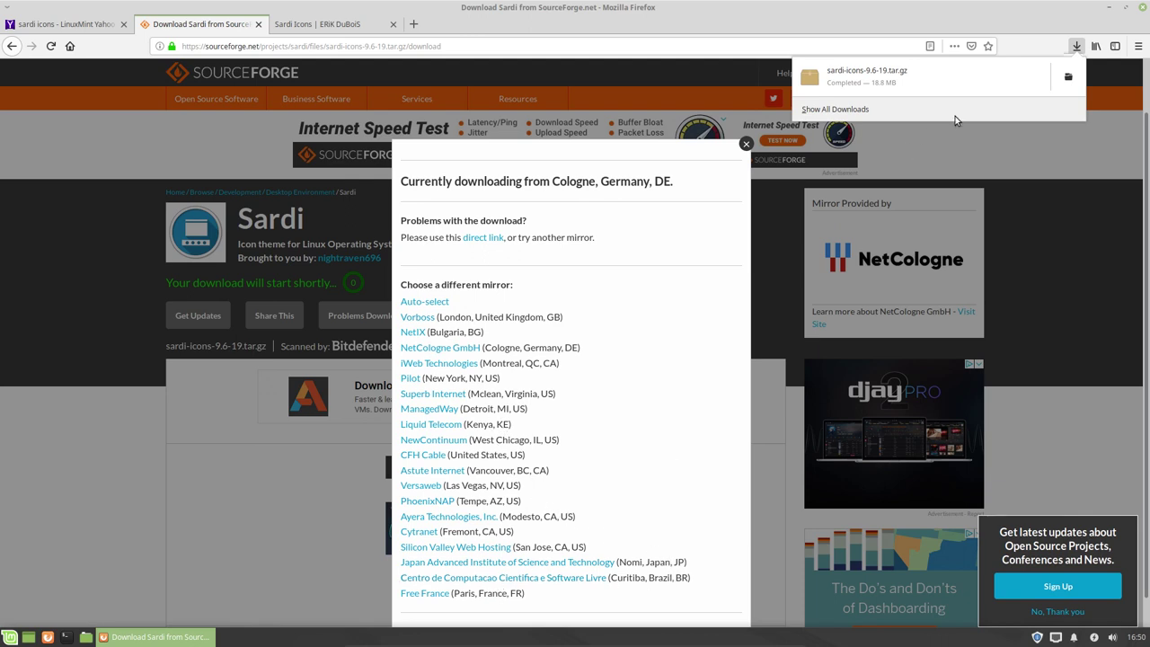
# Extract the Sardi archive in place and select all 22 icon folders inside sardi-icons-9.6-19.
pyautogui.click(1069, 77)
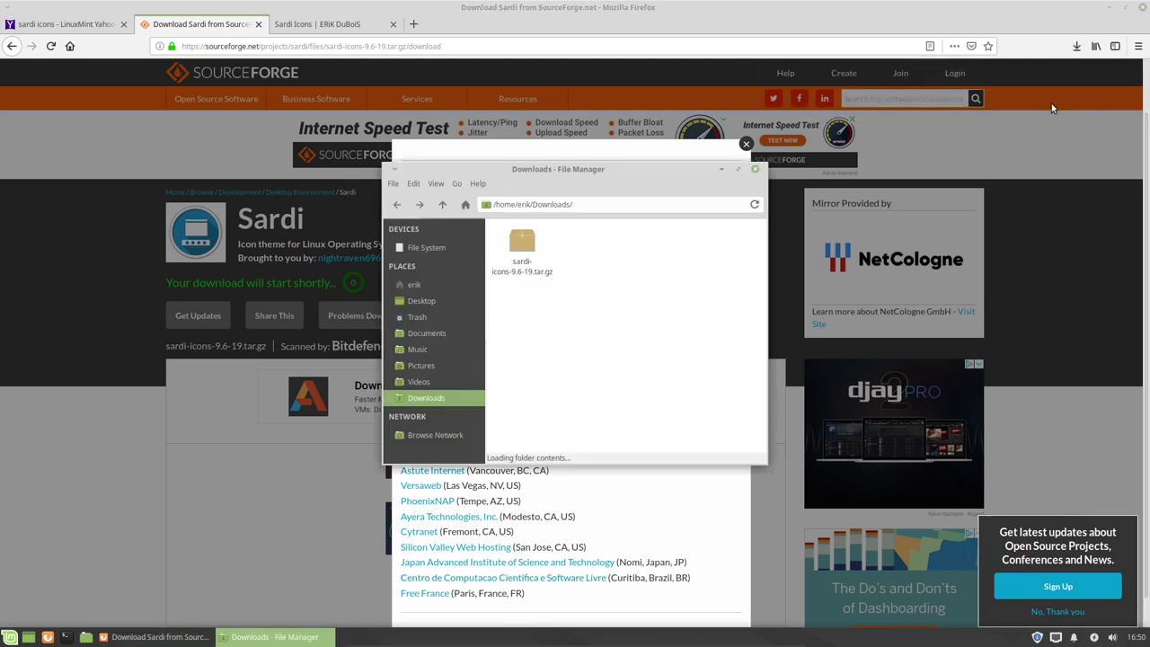
pyautogui.rightClick(526, 251)
pyautogui.click(575, 429)
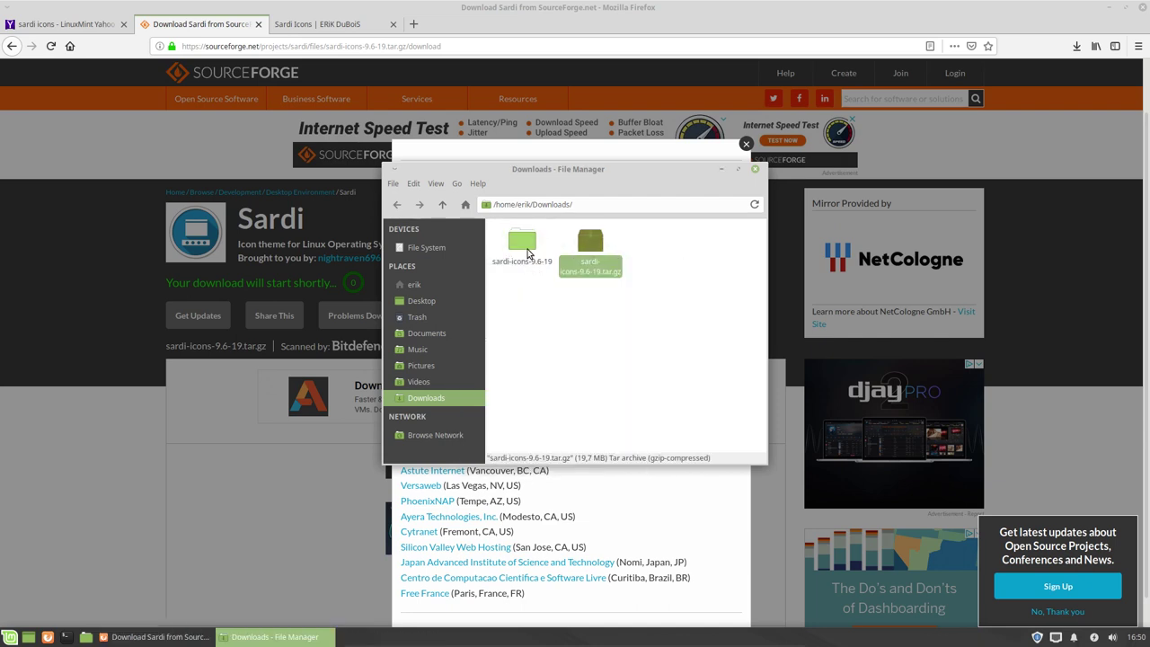
pyautogui.doubleClick(524, 245)
pyautogui.hotkey('ctrl', 'a')
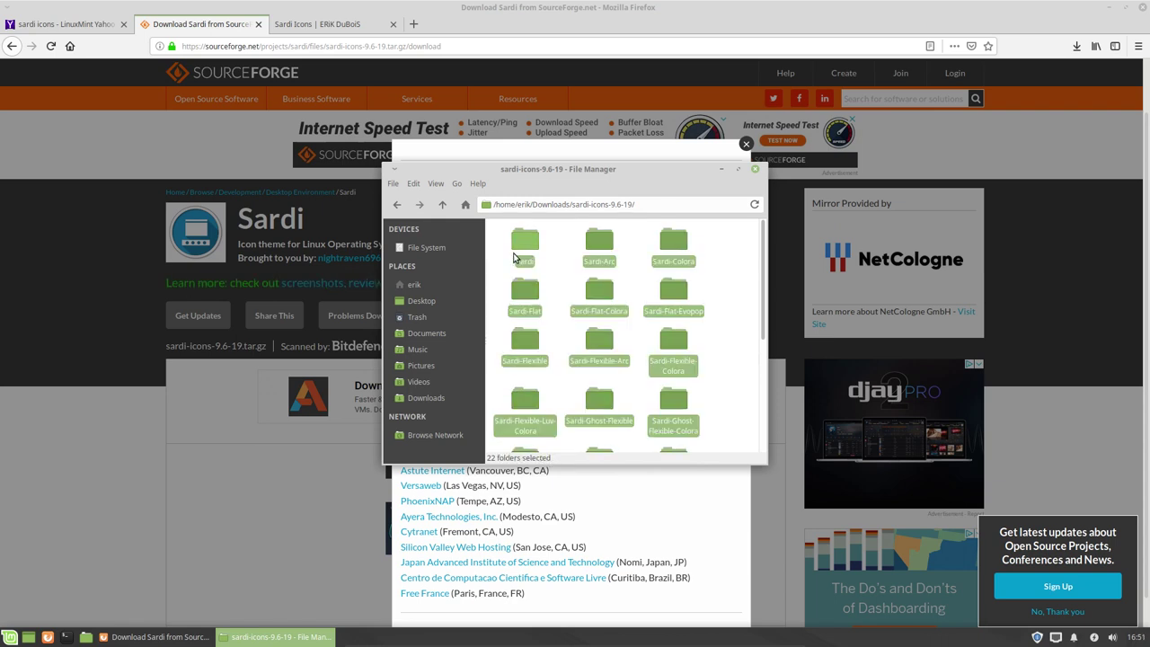
# Create a hidden .icons folder in home, paste the Sardi icon folders into it, and close Thunar.
pyautogui.click(457, 288)
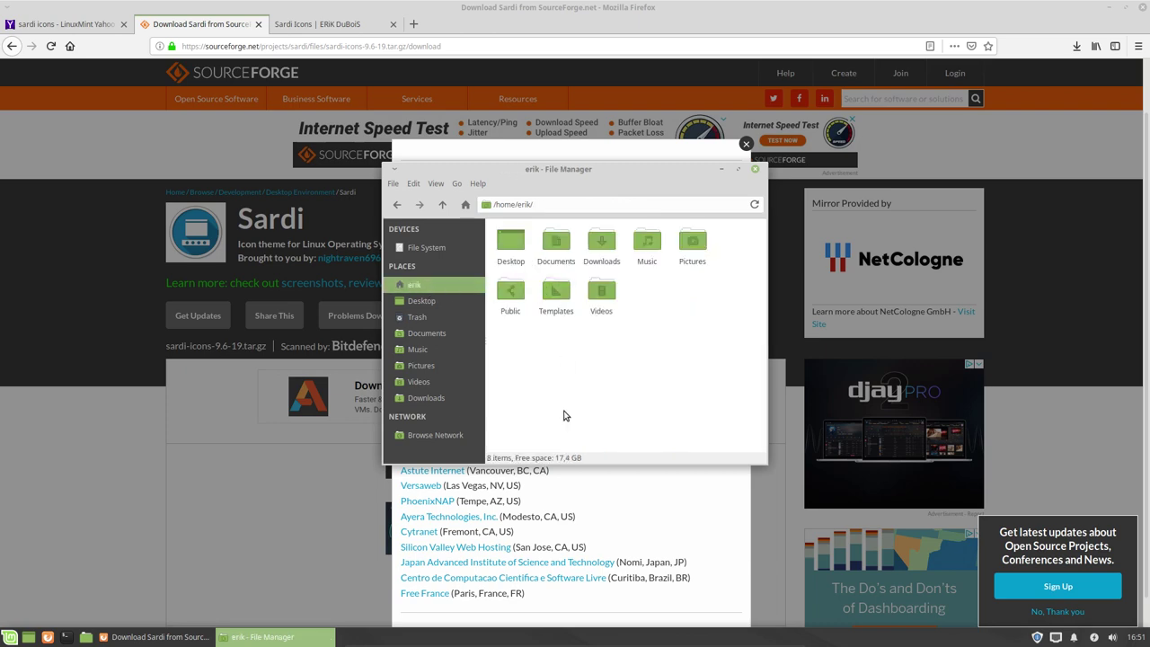
pyautogui.hotkey('ctrl', 'h')
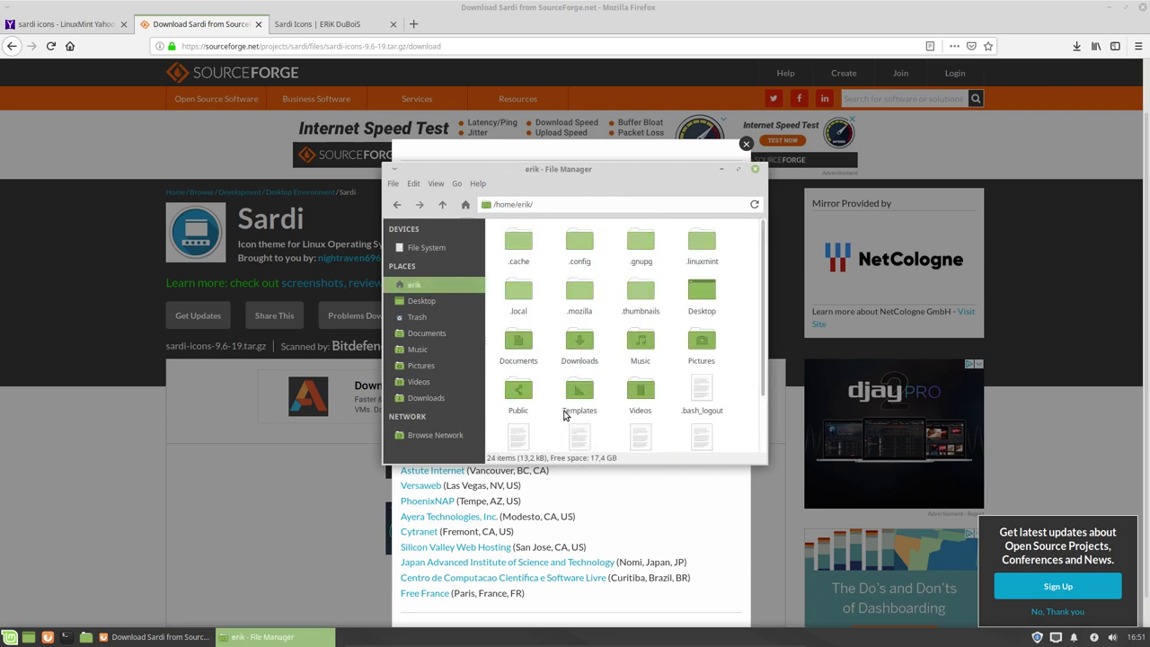
pyautogui.rightClick(605, 248)
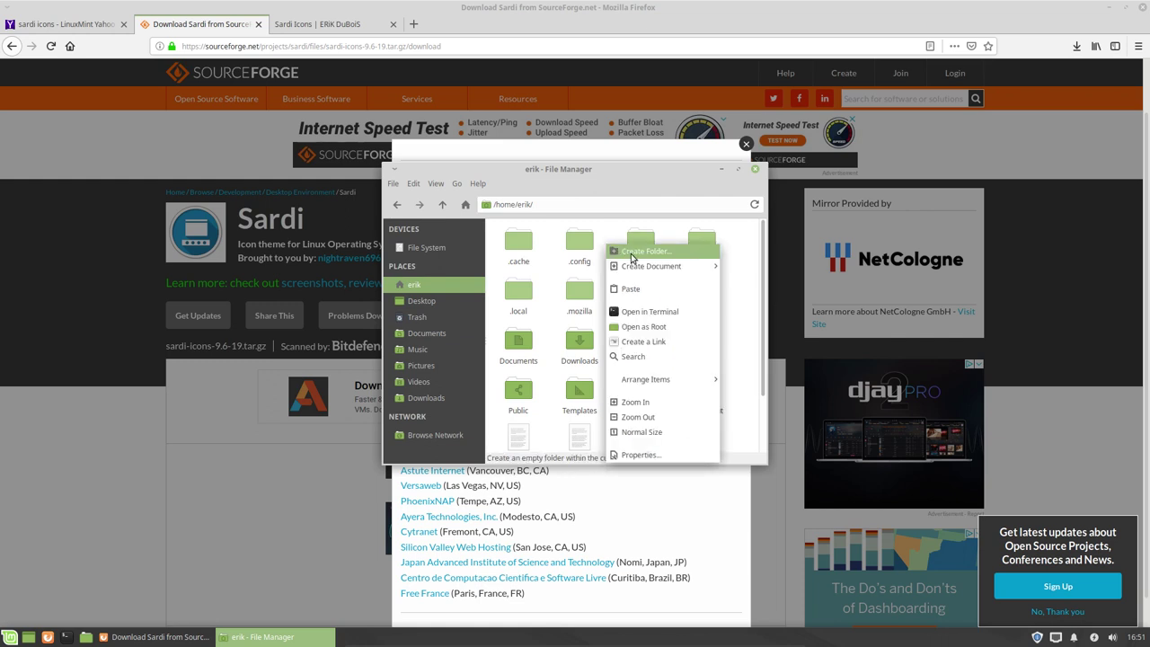
pyautogui.click(640, 251)
pyautogui.press('BackSpace')
pyautogui.press('Return')
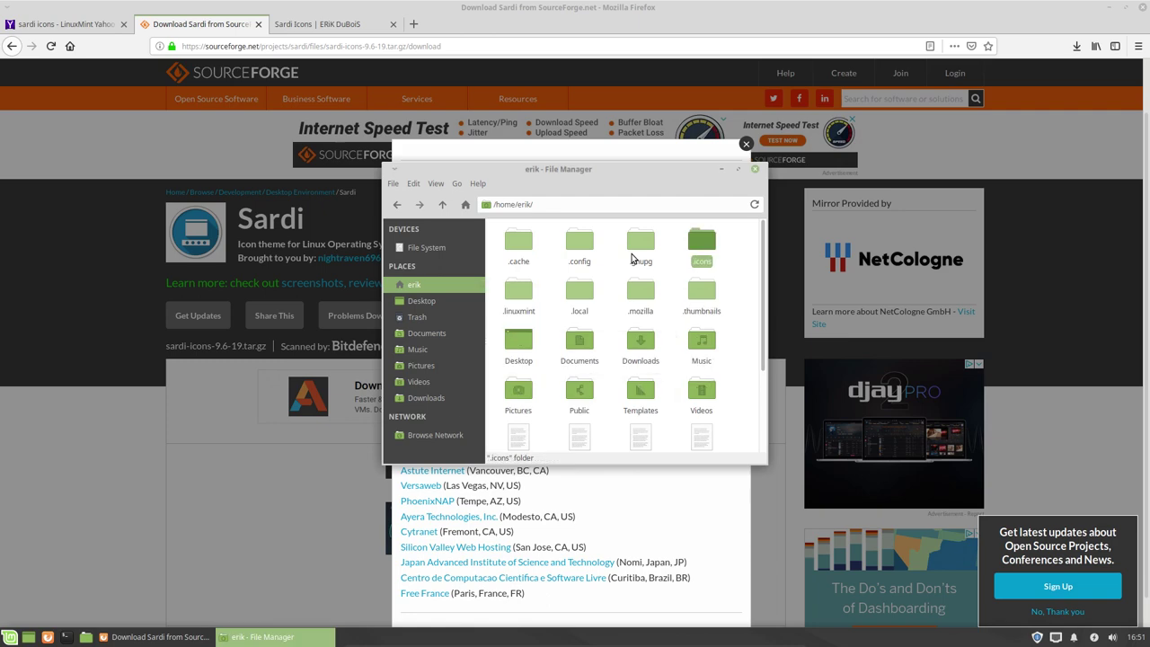
pyautogui.doubleClick(702, 241)
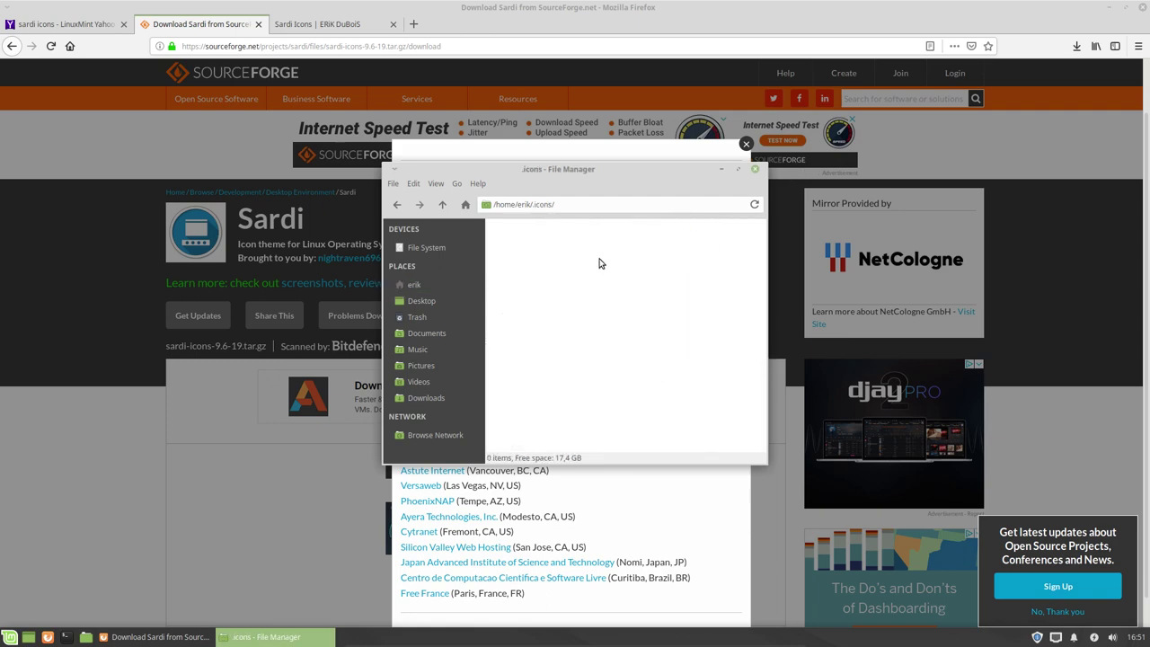
pyautogui.hotkey('ctrl', 'v')
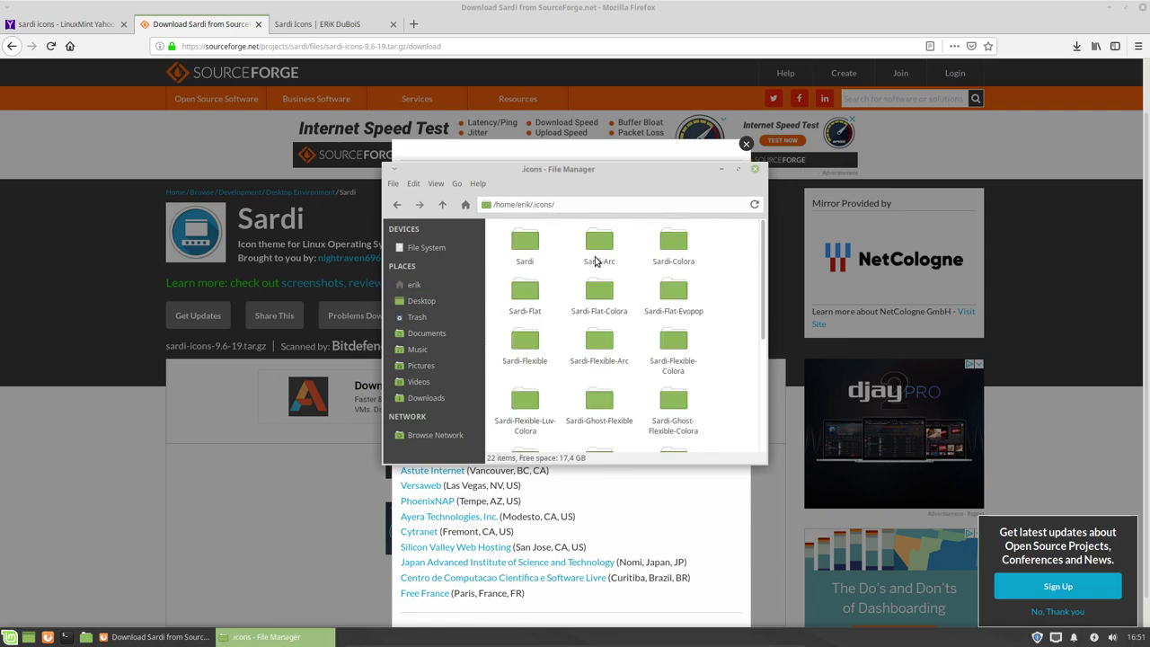
pyautogui.click(755, 169)
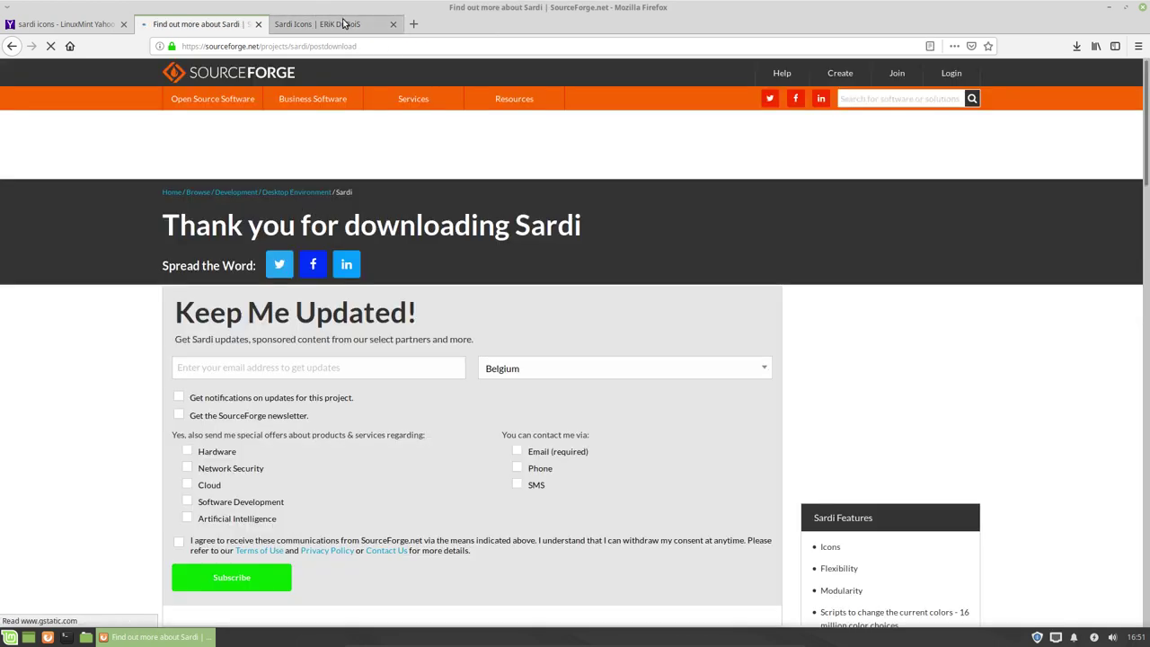
# Search for 'surfn icons' in a new Firefox tab.
pyautogui.click(352, 24)
pyautogui.click(413, 24)
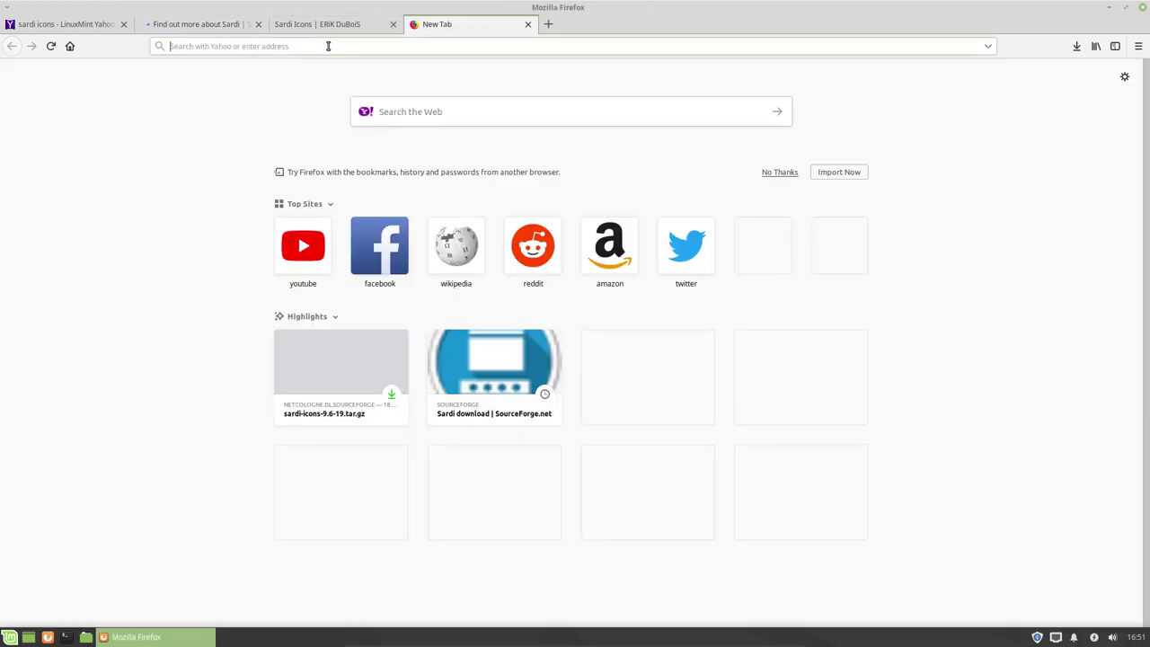
pyautogui.write('sur')
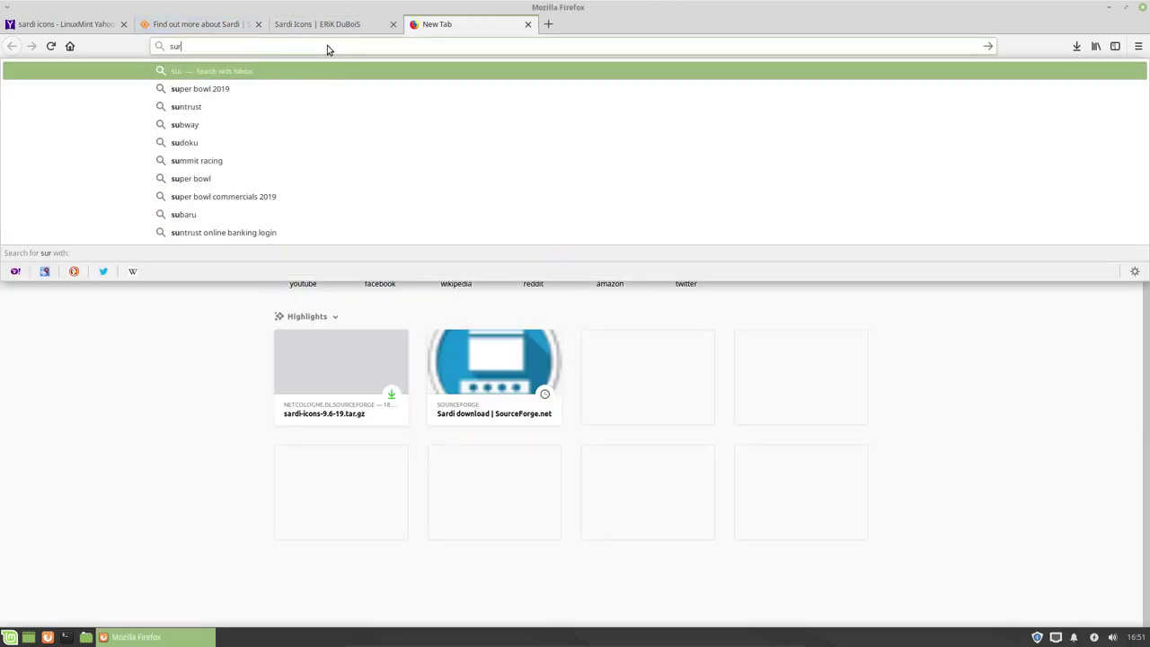
pyautogui.write('fn')
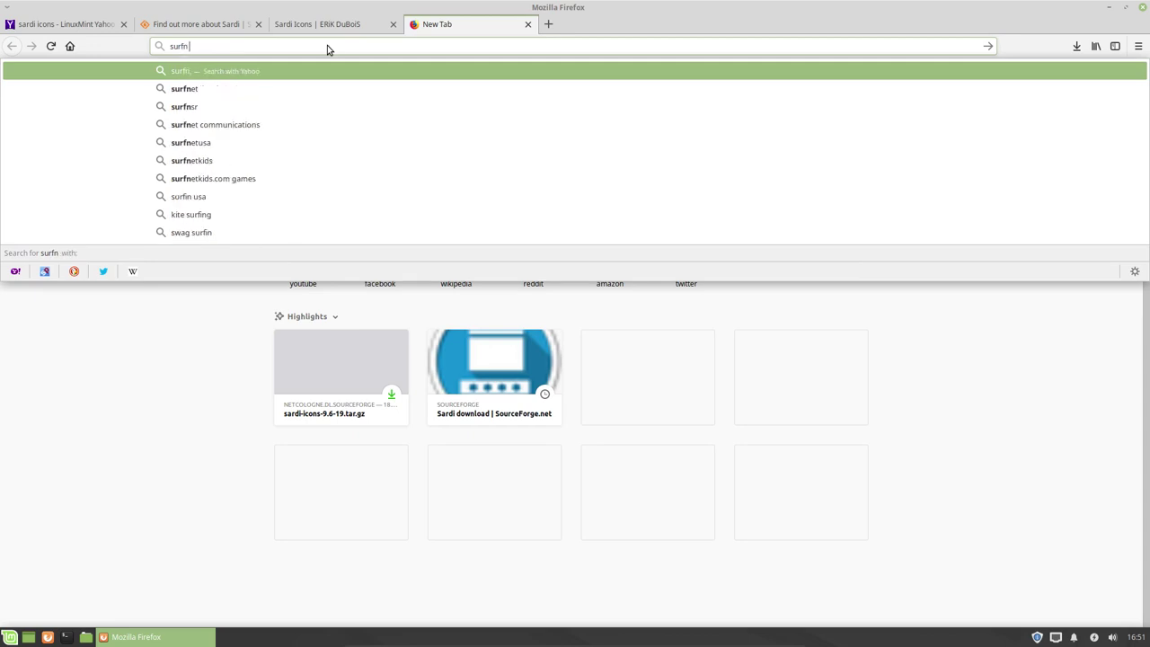
pyautogui.write(' icons')
pyautogui.press('Return')
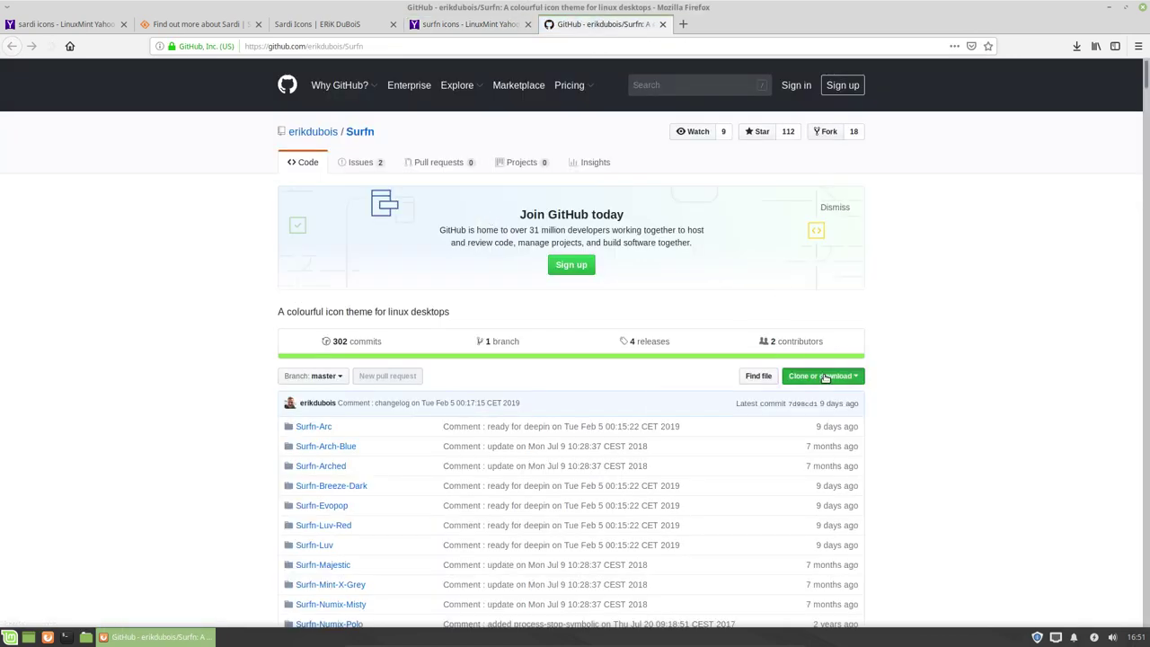
# Download the Surfn GitHub repository as Surfn-master.zip, saving it to disk, and show finished downloads.
pyautogui.click(825, 378)
pyautogui.click(778, 475)
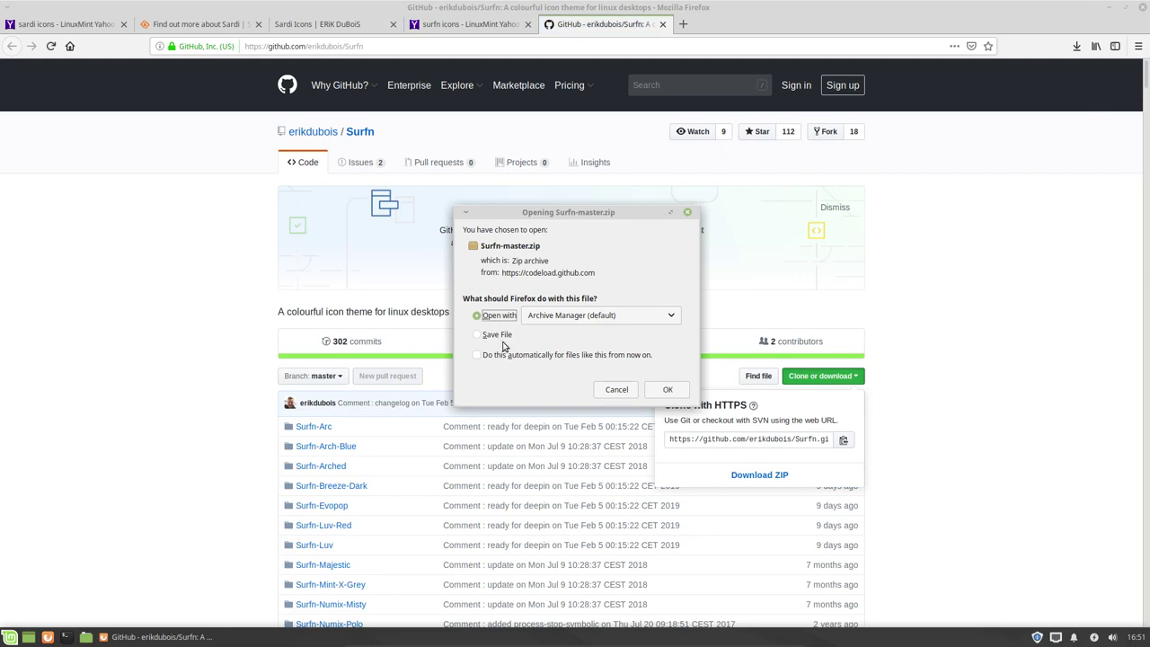
pyautogui.click(497, 334)
pyautogui.click(500, 355)
pyautogui.click(667, 413)
pyautogui.click(1077, 46)
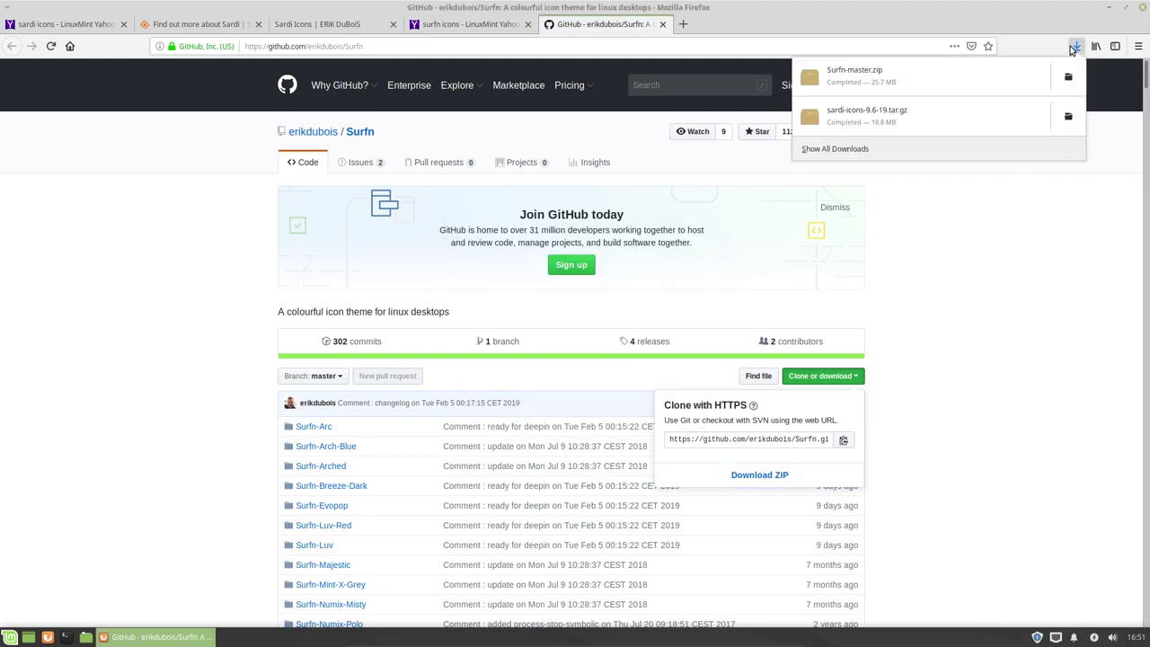
# Extract Surfn-master.zip in Downloads, open the Surfn-master folder and select all 23 items.
pyautogui.click(1069, 76)
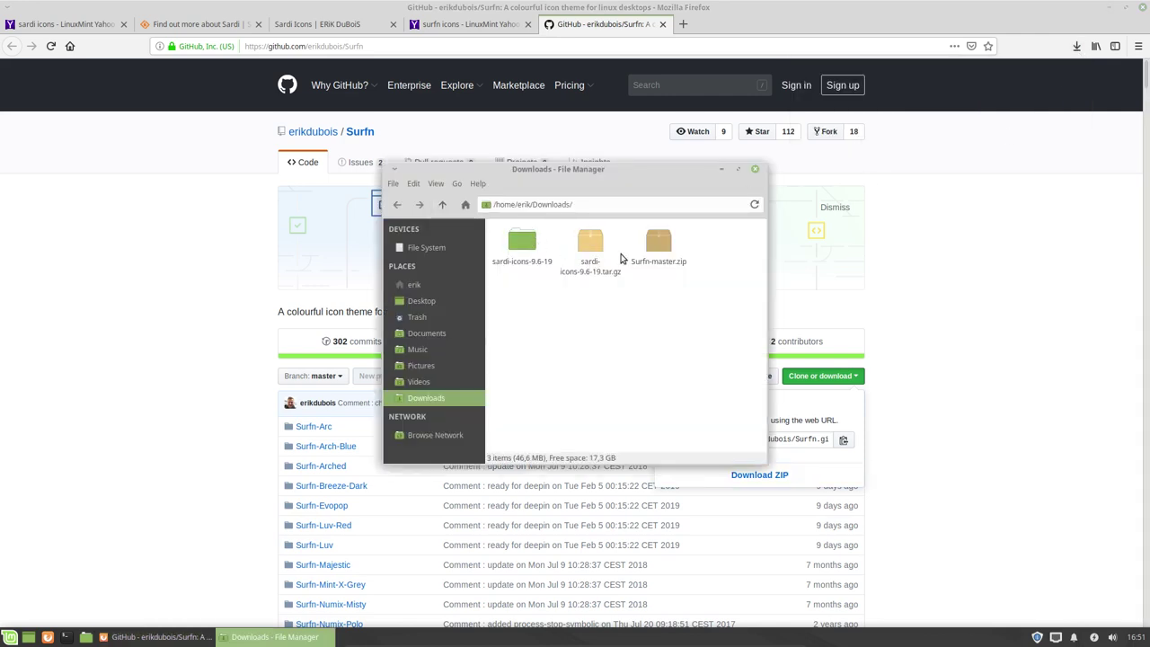
pyautogui.click(657, 247)
pyautogui.rightClick(655, 246)
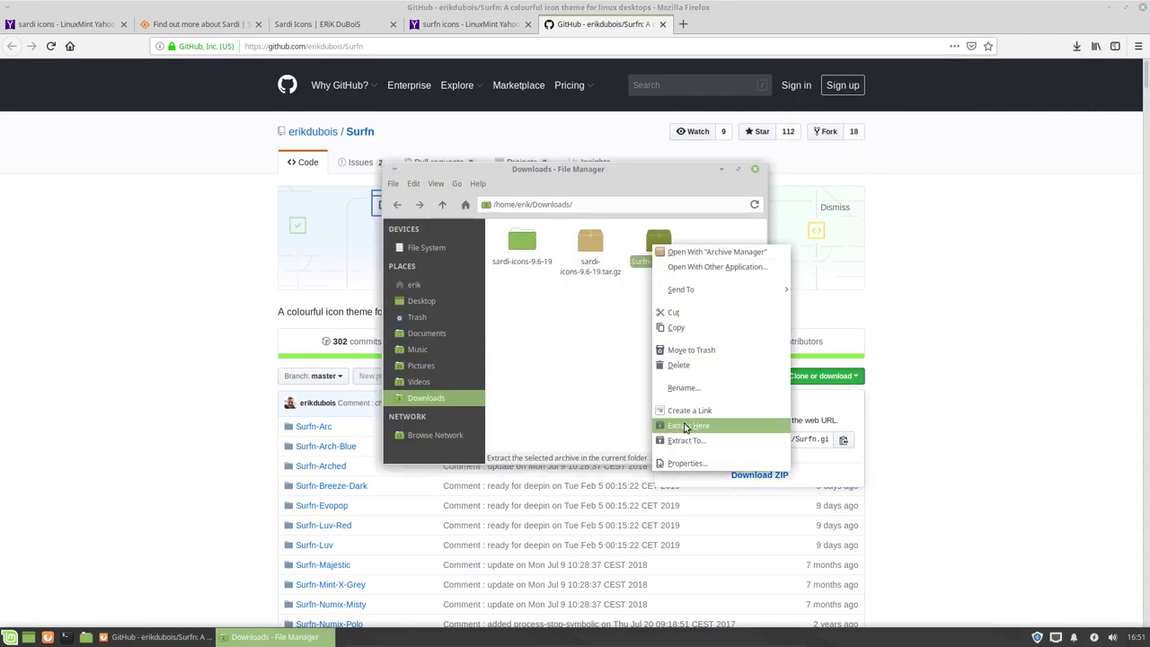
pyautogui.click(689, 425)
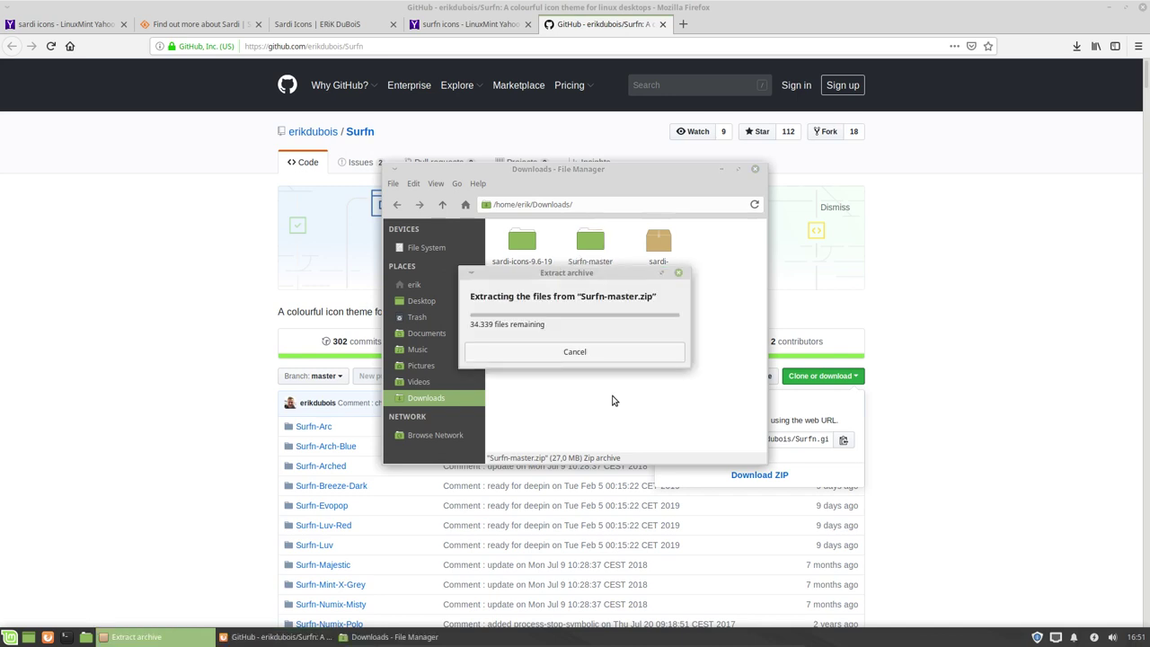
pyautogui.moveTo(598, 273); pyautogui.dragTo(980, 206)
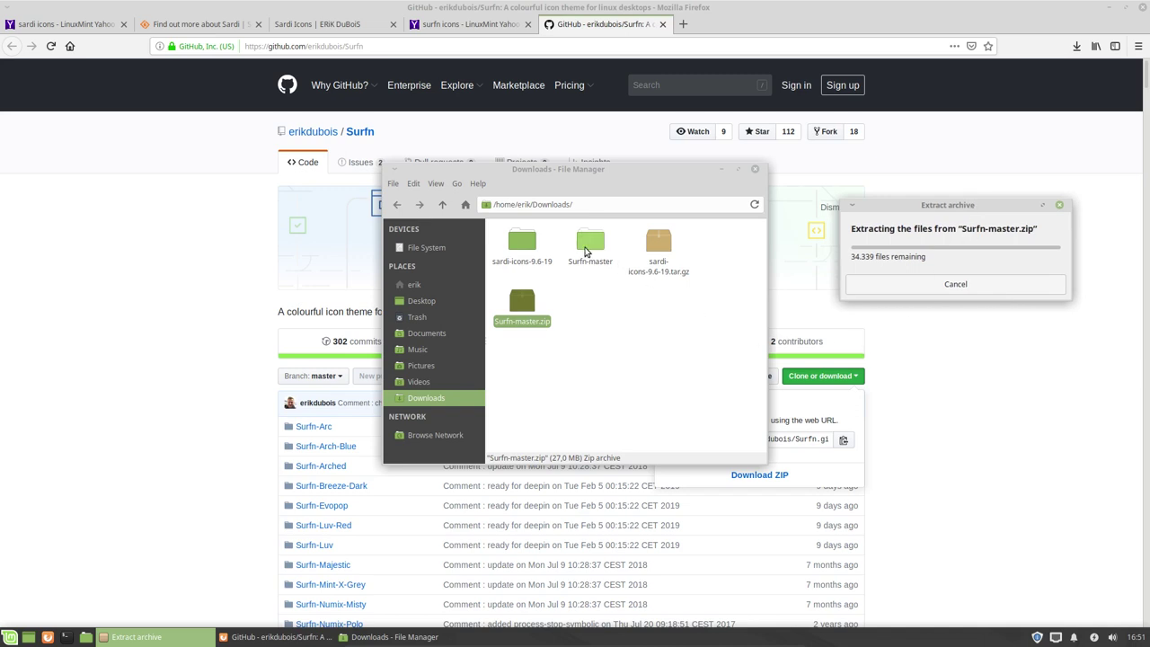
pyautogui.doubleClick(590, 245)
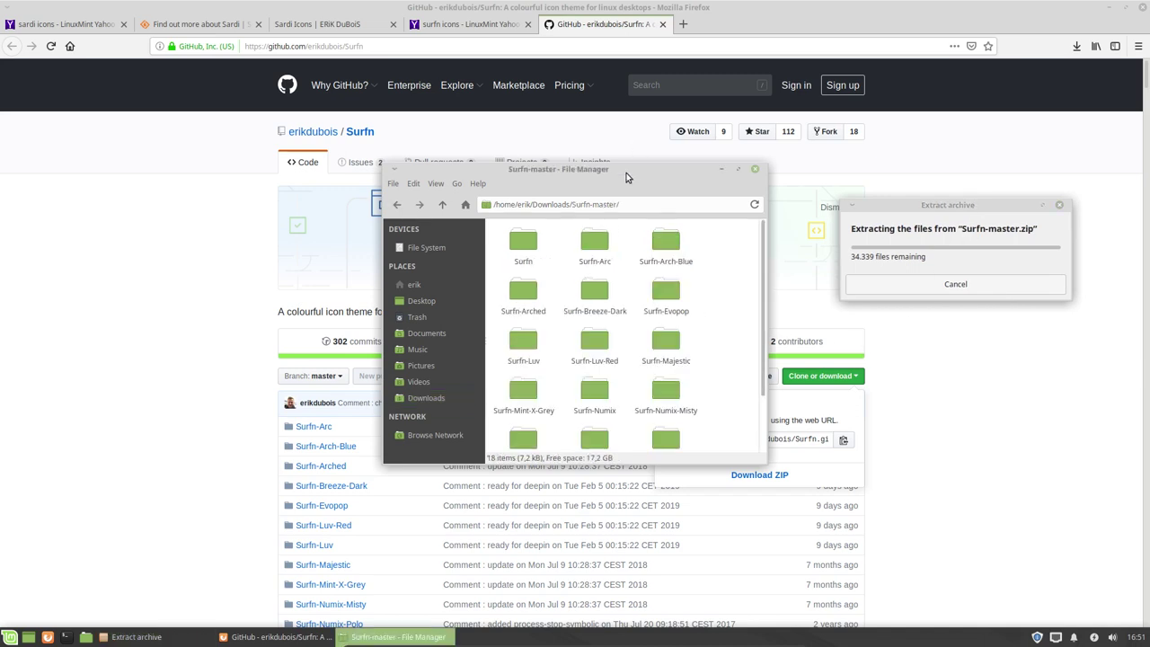
pyautogui.moveTo(630, 171); pyautogui.dragTo(398, 132)
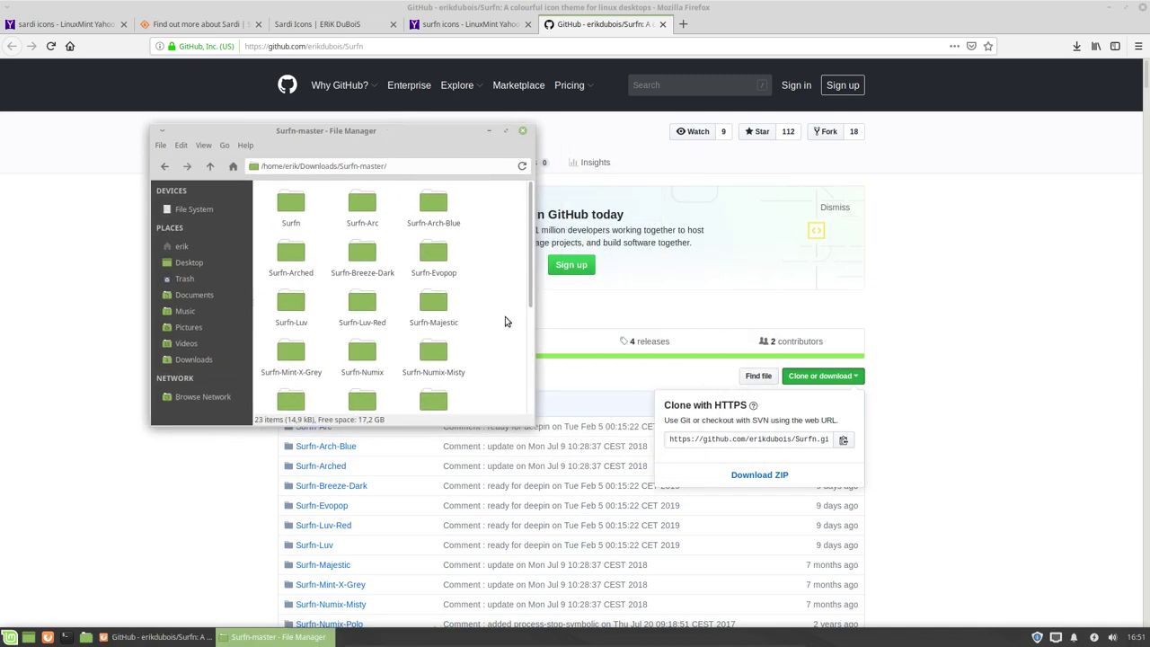
pyautogui.hotkey('ctrl', 'a')
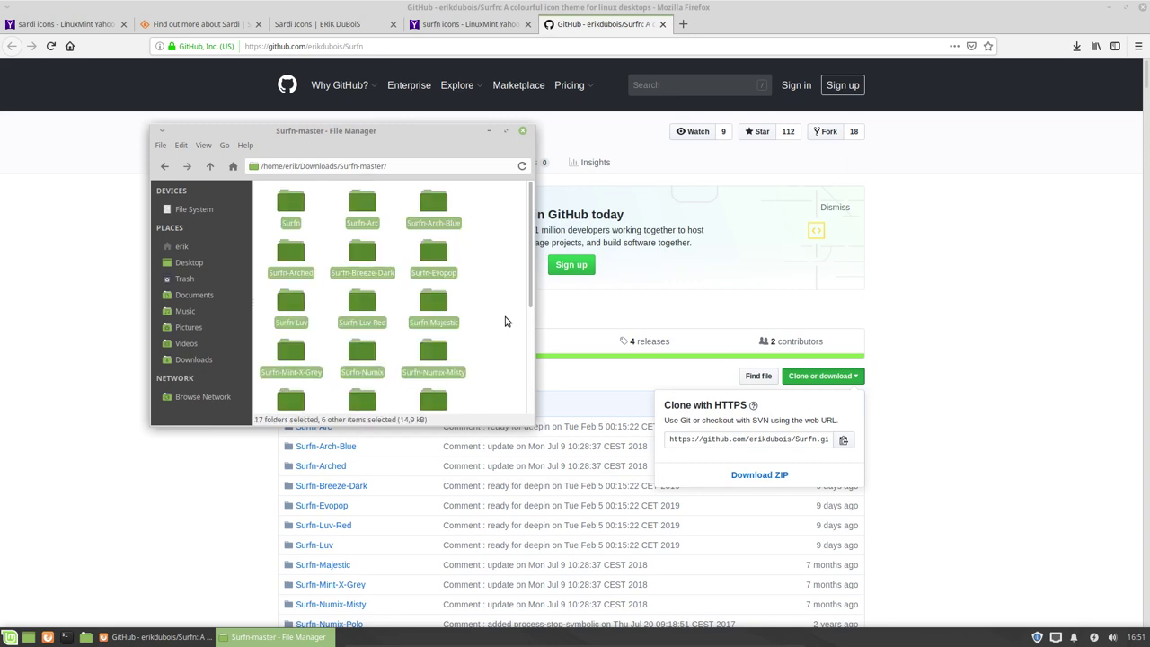
# Paste the Surfn folders into the home .icons folder, maximise to check its 45 items, then close Thunar.
pyautogui.click(182, 246)
pyautogui.doubleClick(468, 207)
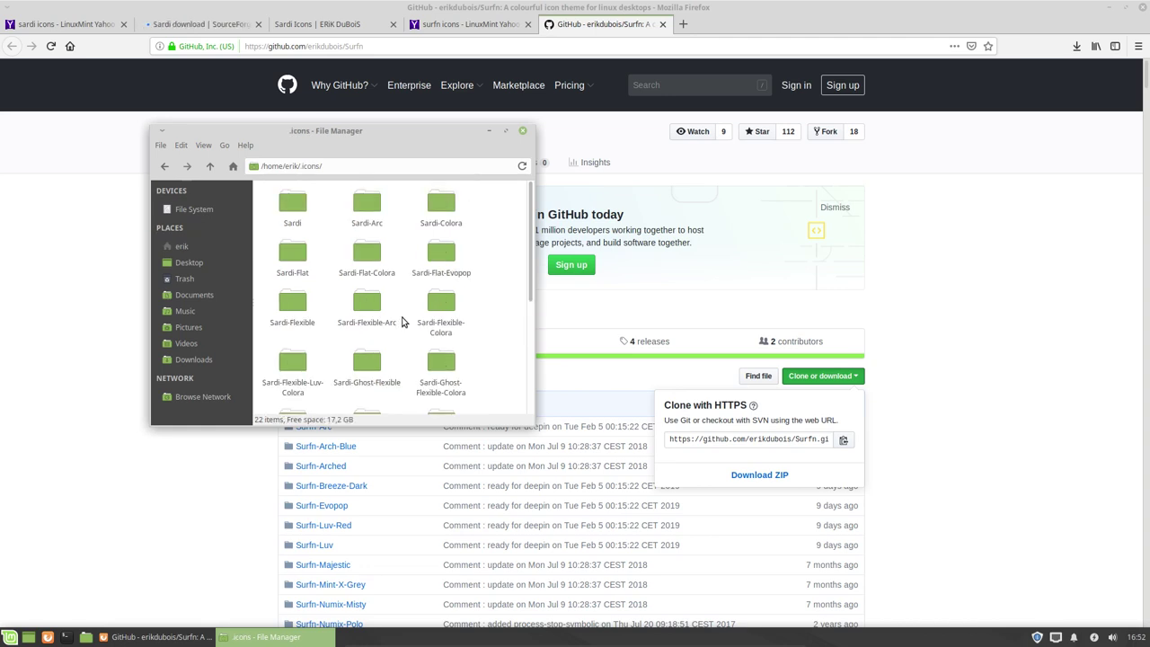
pyautogui.hotkey('ctrl', 'v')
pyautogui.scroll(-10, 494, 304)
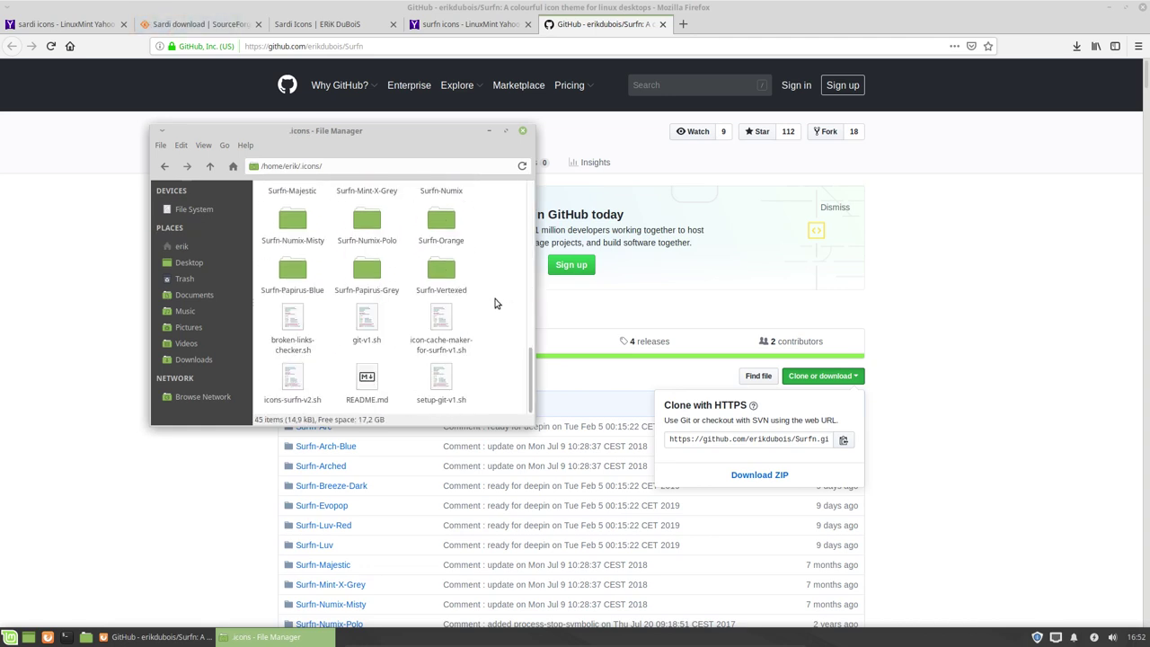
pyautogui.scroll(10, 497, 288)
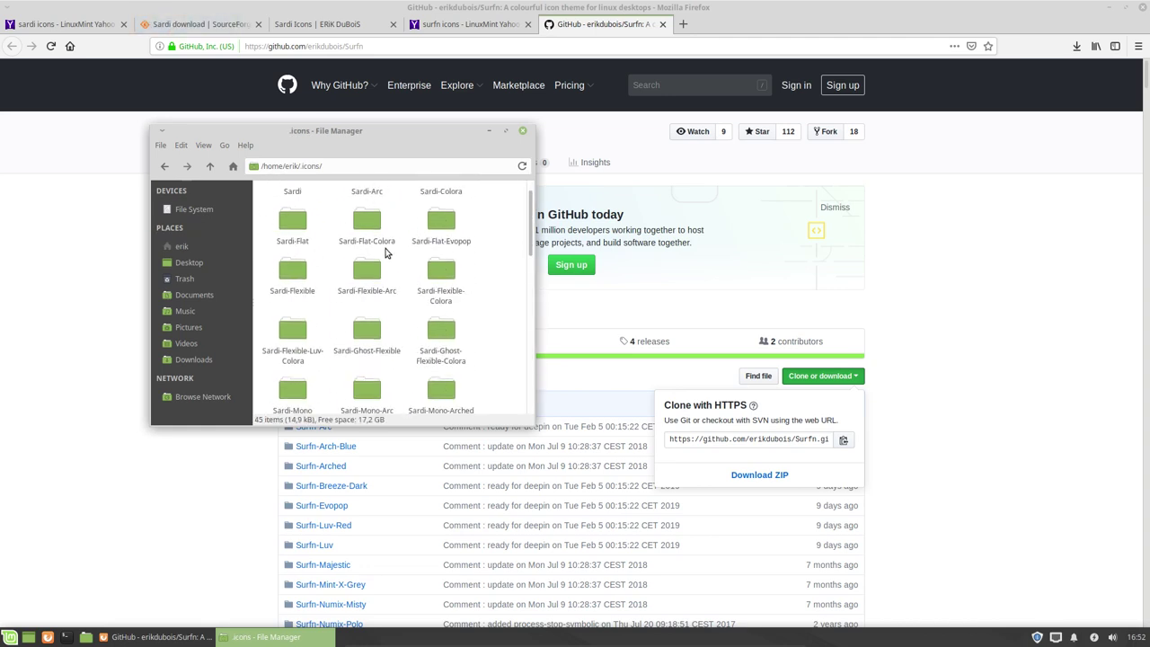
pyautogui.click(505, 132)
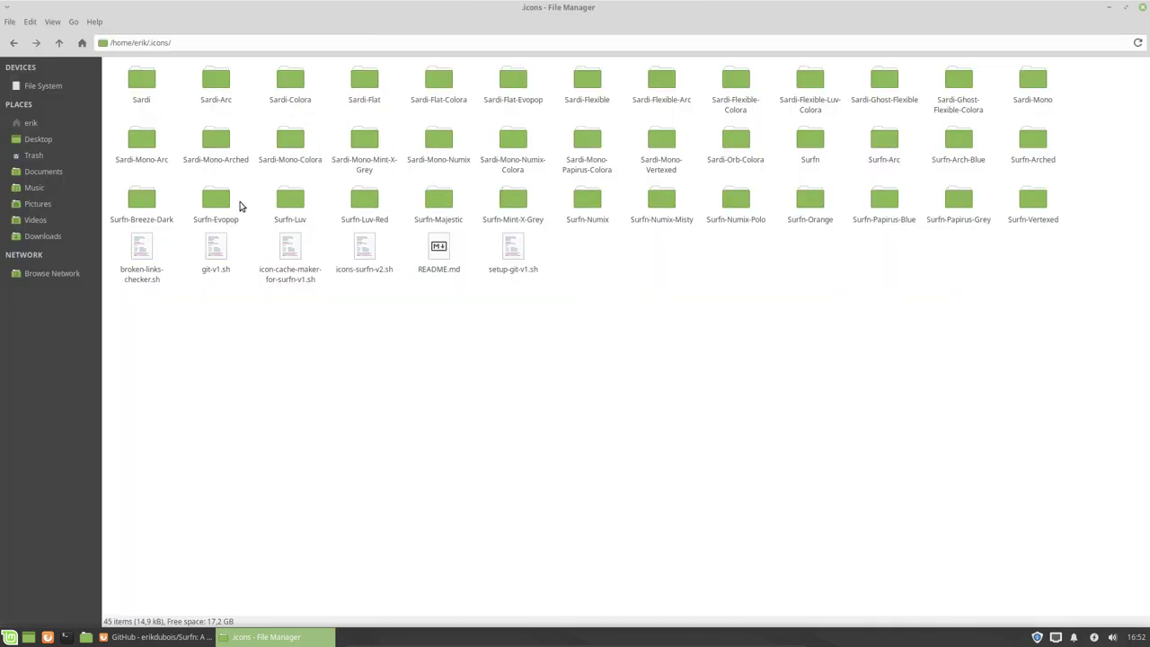
pyautogui.moveTo(1083, 203); pyautogui.dragTo(110, 57)
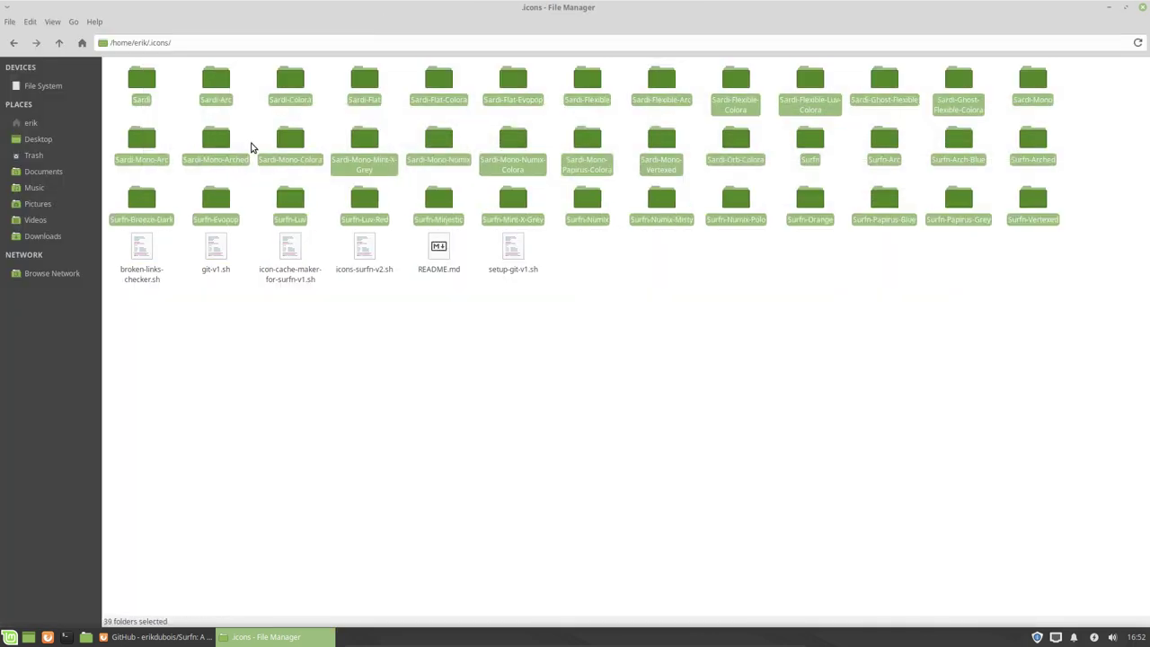
pyautogui.click(712, 428)
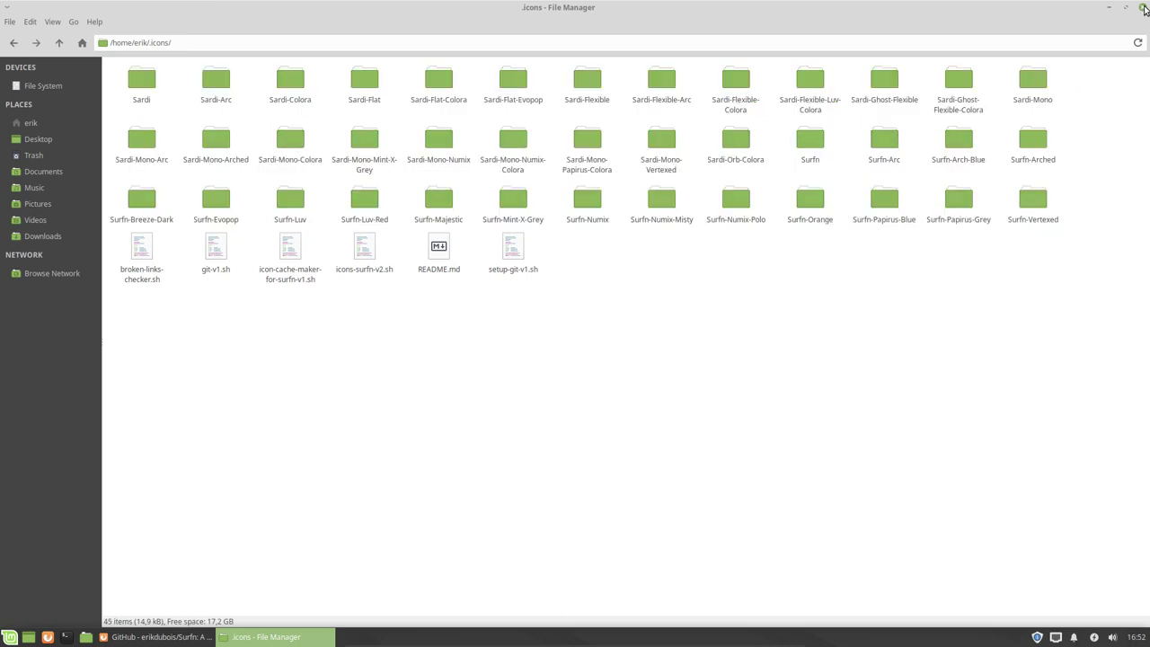
pyautogui.click(1143, 7)
# Add Appearance to the Whisker Menu favourites and drag it up to sit just below Firefox.
pyautogui.click(8, 638)
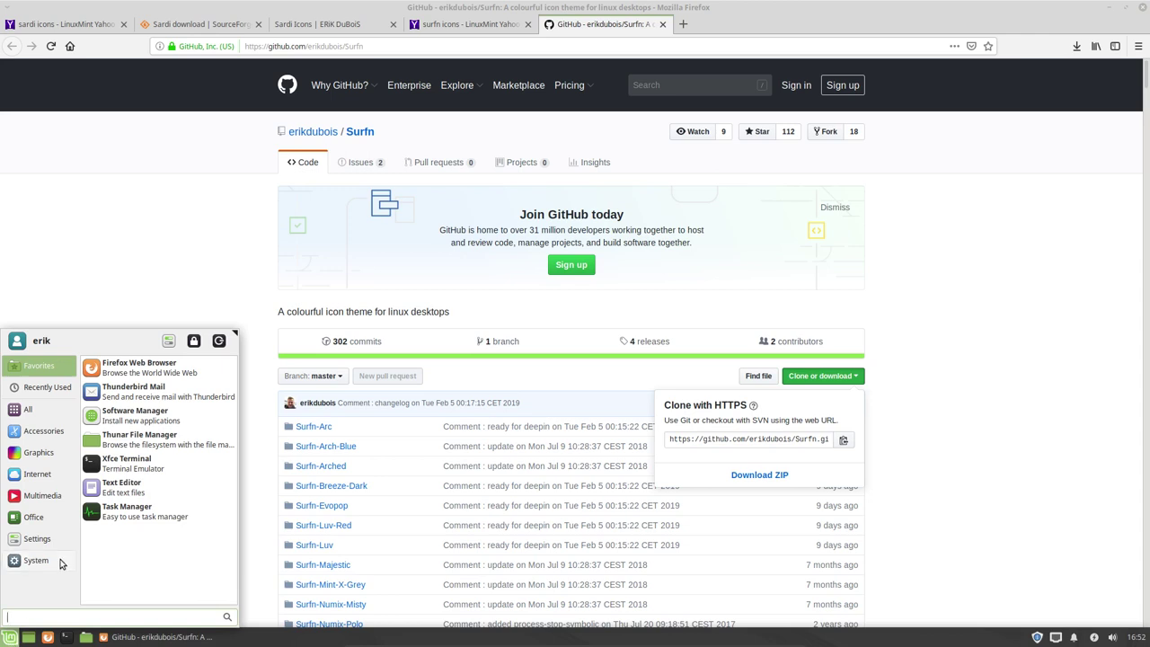
pyautogui.moveTo(32, 537)
pyautogui.moveTo(153, 422); pyautogui.dragTo(178, 427)
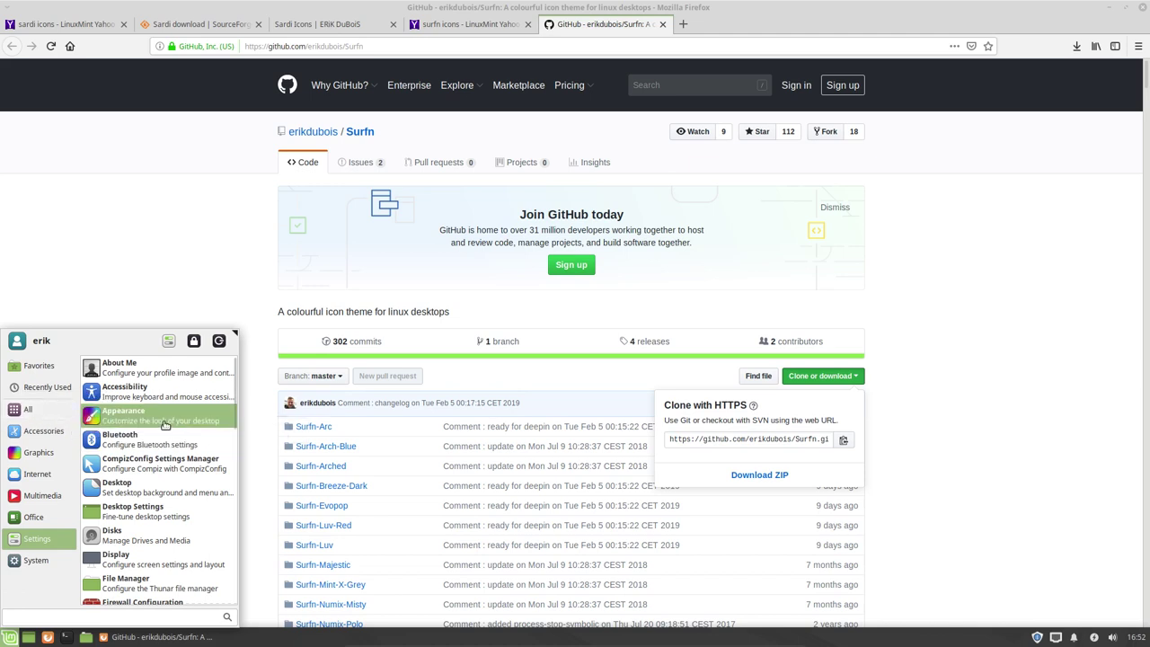
pyautogui.rightClick(166, 426)
pyautogui.click(220, 452)
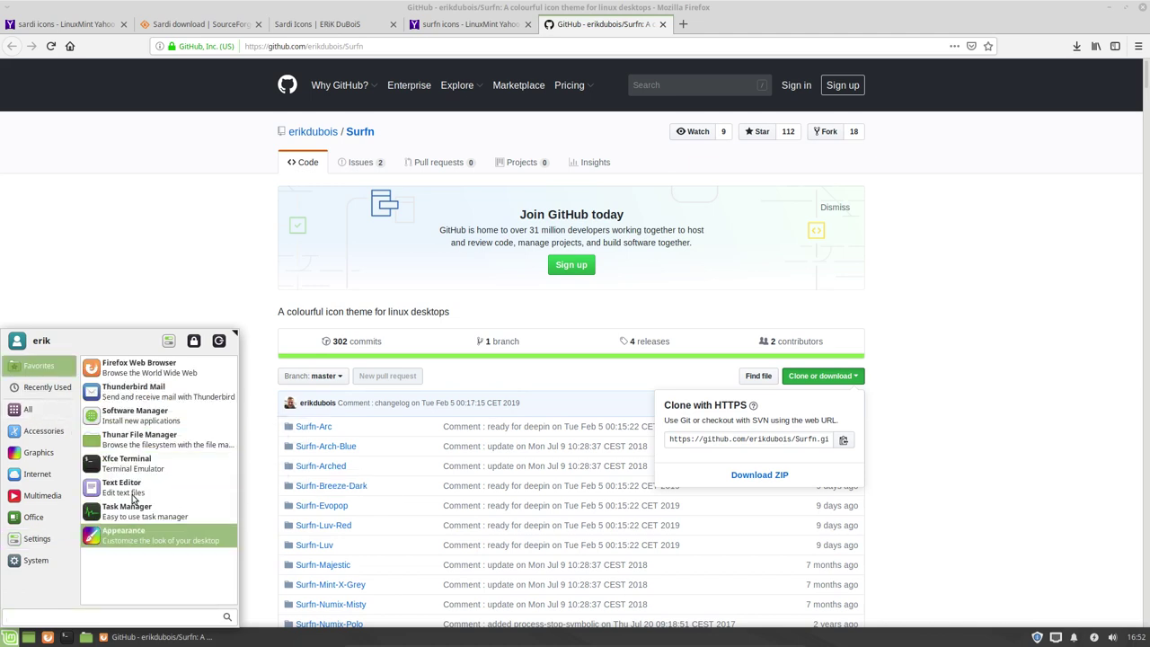
pyautogui.moveTo(134, 544); pyautogui.dragTo(142, 409)
# Open Appearance and preview the Mint-Y-Blue, Mint-Y-Aqua, Mint-X-Sand, Red, Purple, Pink and Orange styles.
pyautogui.click(145, 371)
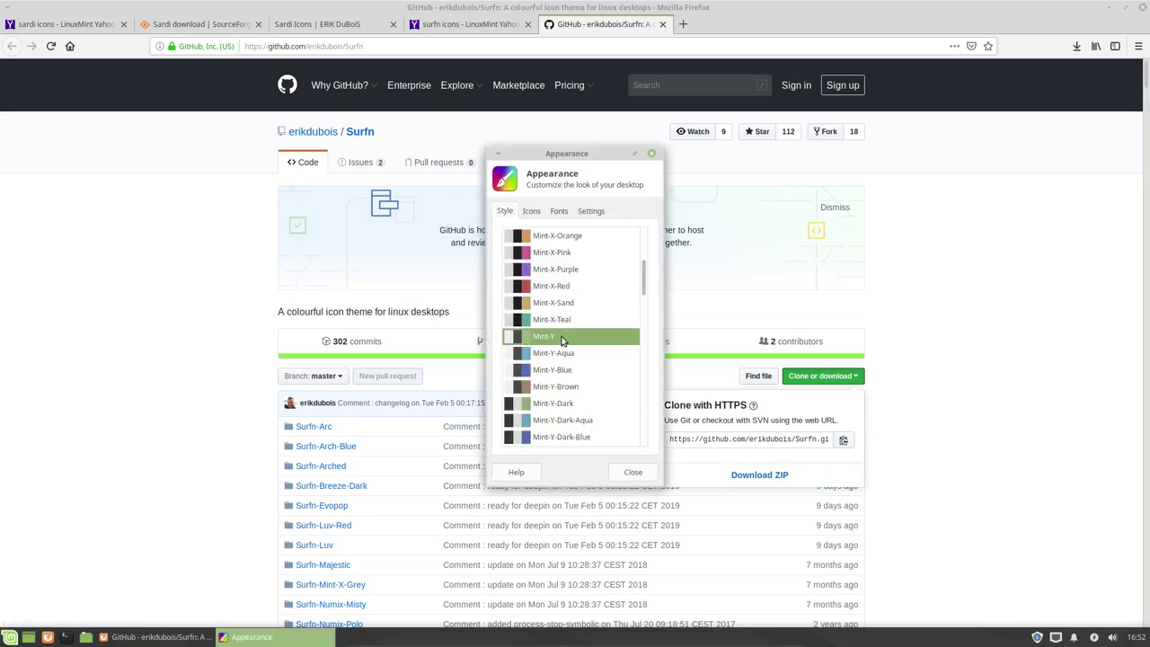
pyautogui.click(554, 373)
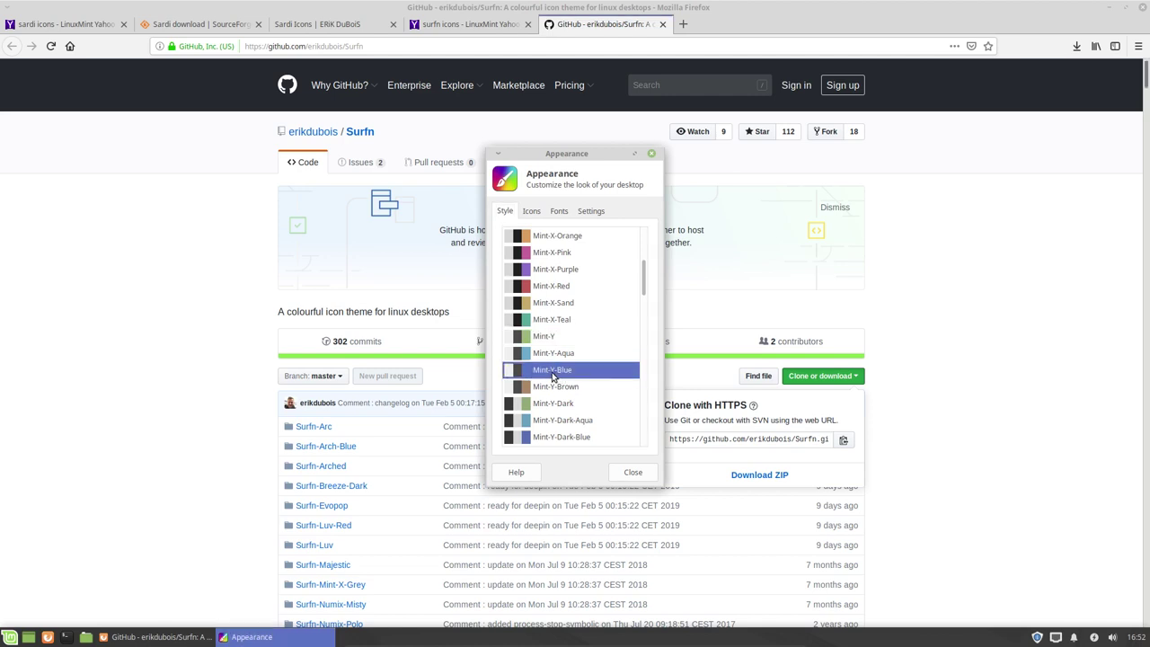
pyautogui.click(557, 356)
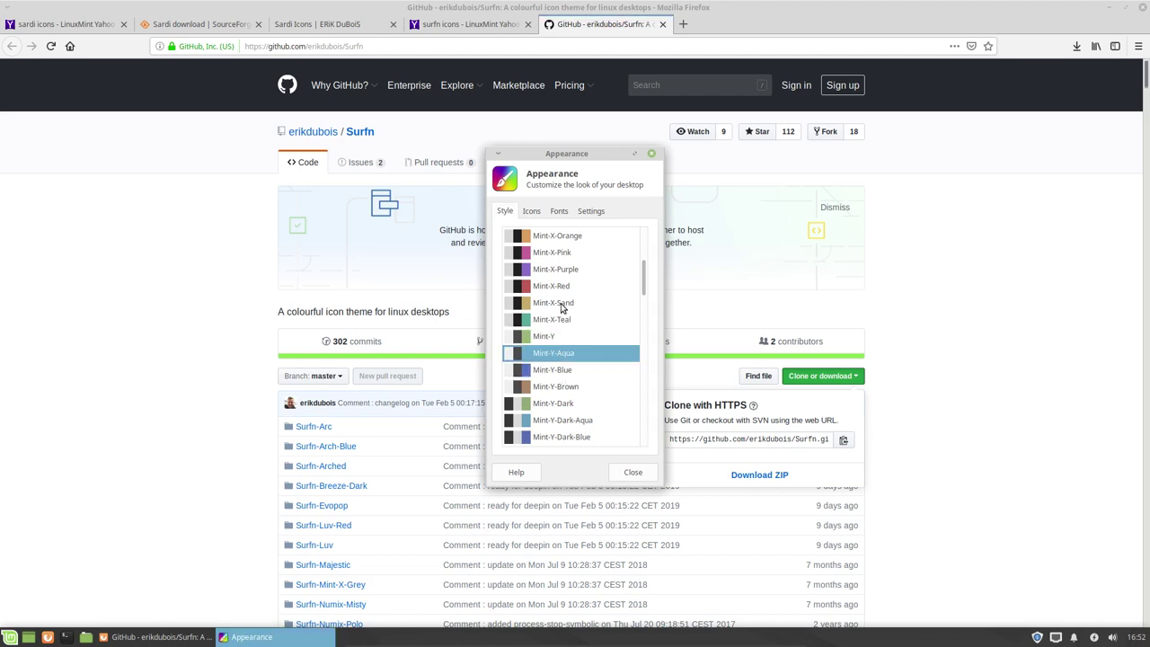
pyautogui.click(561, 306)
pyautogui.click(561, 282)
pyautogui.click(562, 267)
pyautogui.click(561, 252)
pyautogui.click(563, 238)
# Preview the Mint-X, Mint-X-Aqua, Blue, Brown and Grey styles, then apply Mint-Y-Dark-Grey.
pyautogui.scroll(4, 565, 269)
pyautogui.click(558, 283)
pyautogui.click(559, 299)
pyautogui.click(560, 314)
pyautogui.click(560, 329)
pyautogui.click(560, 345)
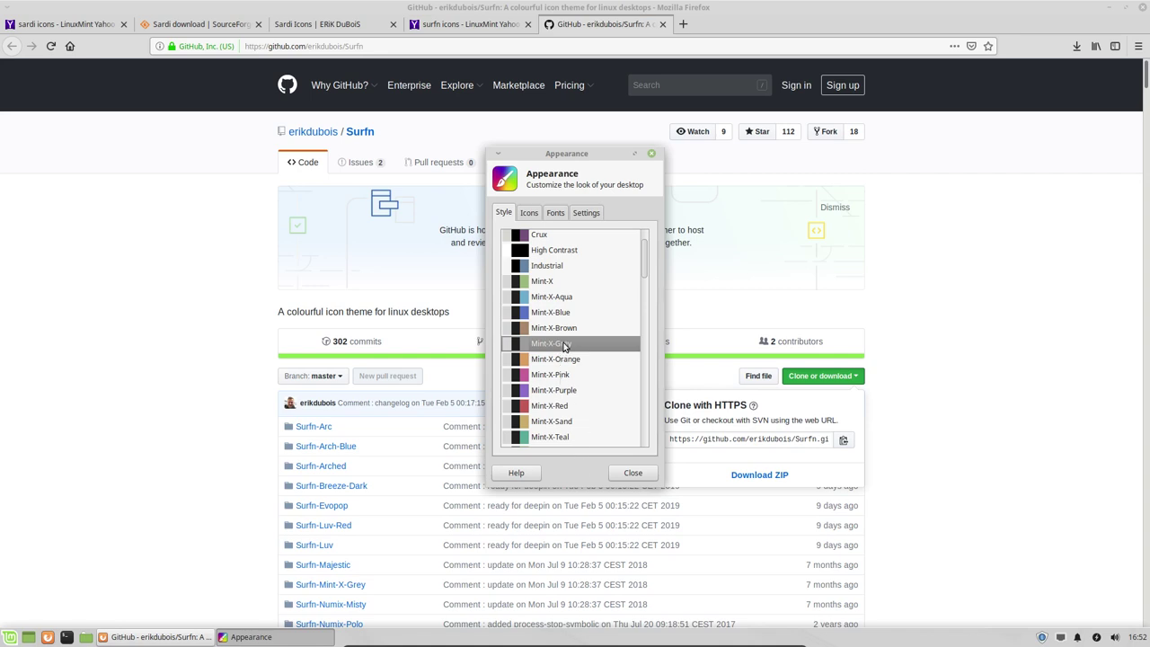
pyautogui.scroll(-10, 560, 344)
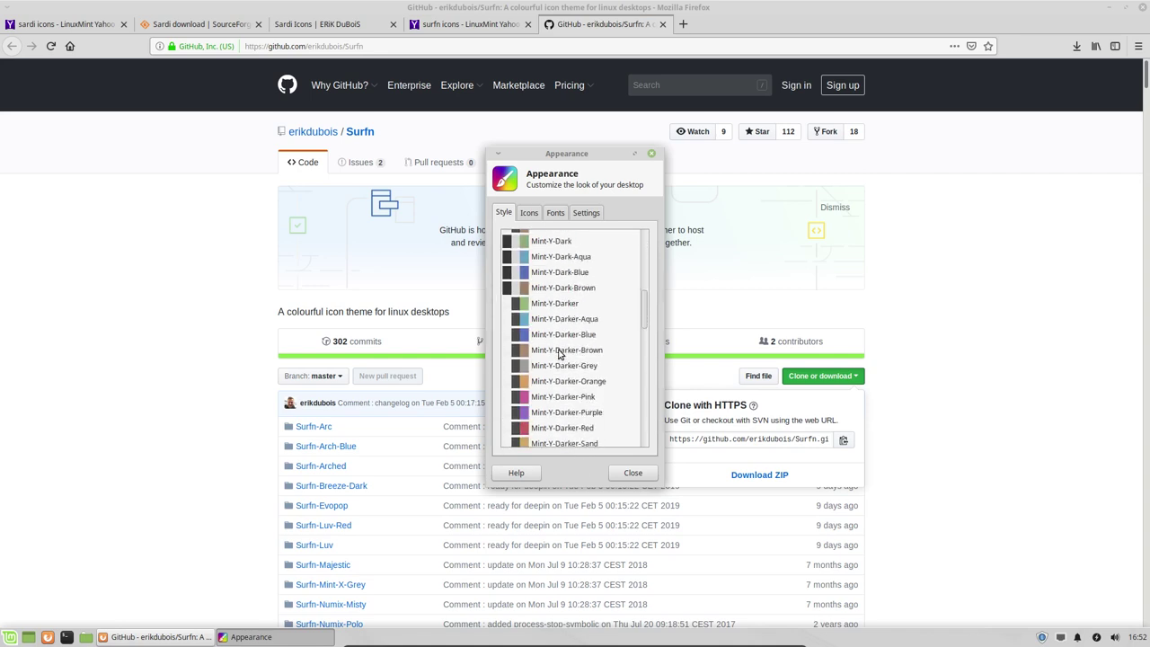
pyautogui.scroll(5, 558, 354)
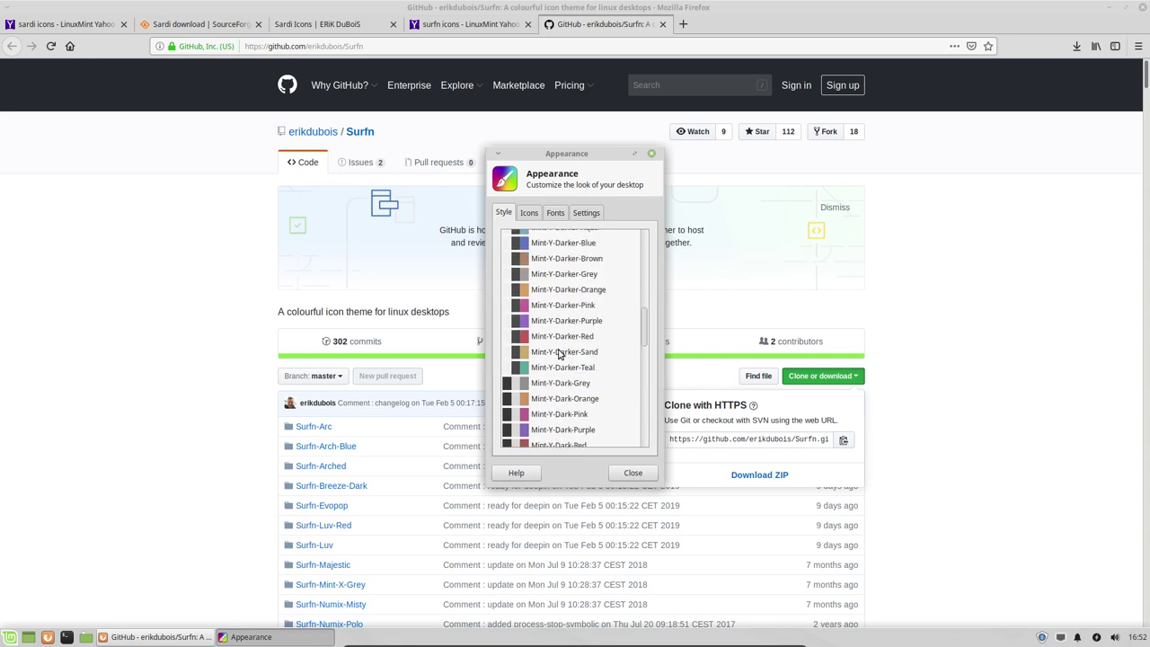
pyautogui.scroll(-6, 559, 354)
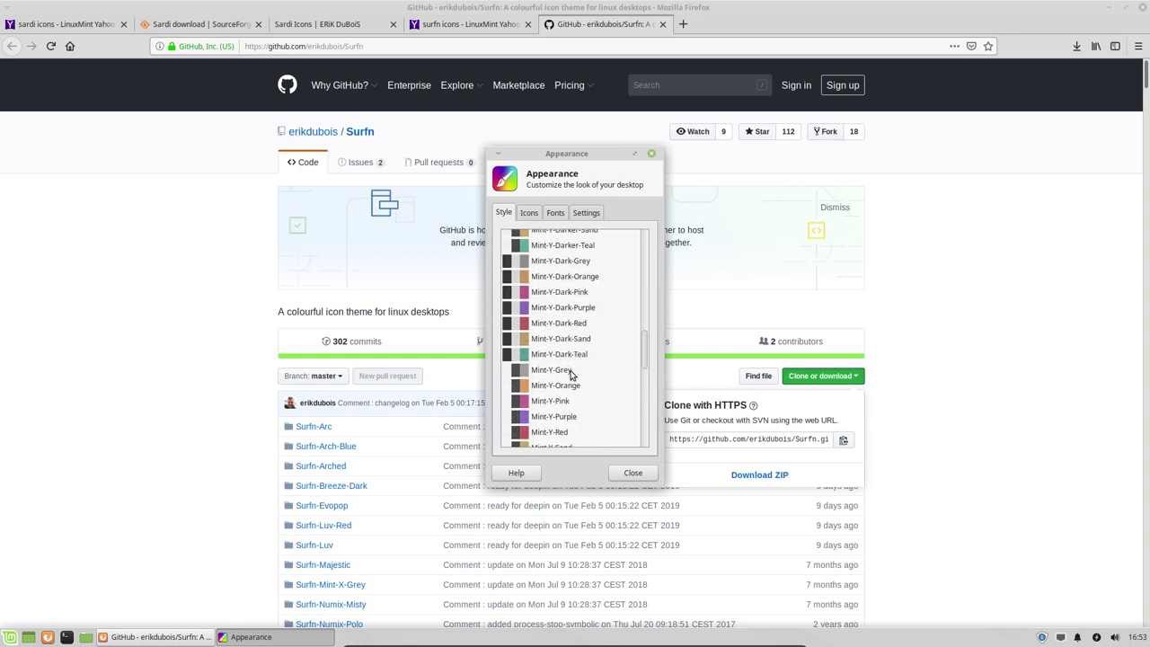
pyautogui.click(573, 263)
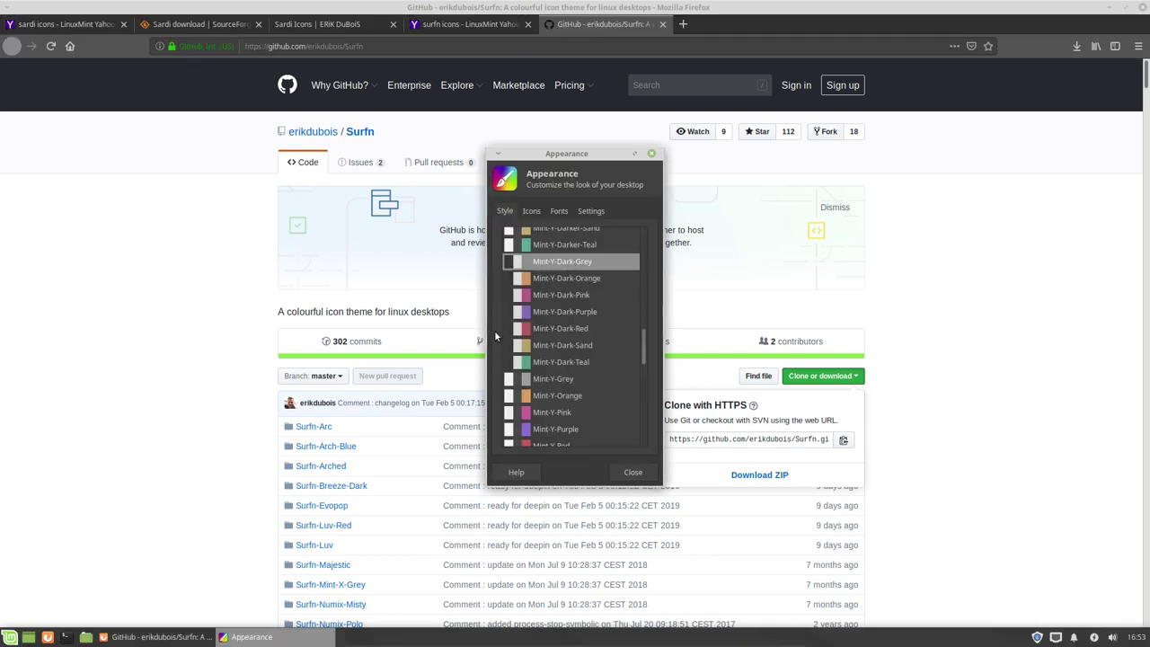
# Check the applications menu favourites and reposition the Appearance window.
pyautogui.click(11, 638)
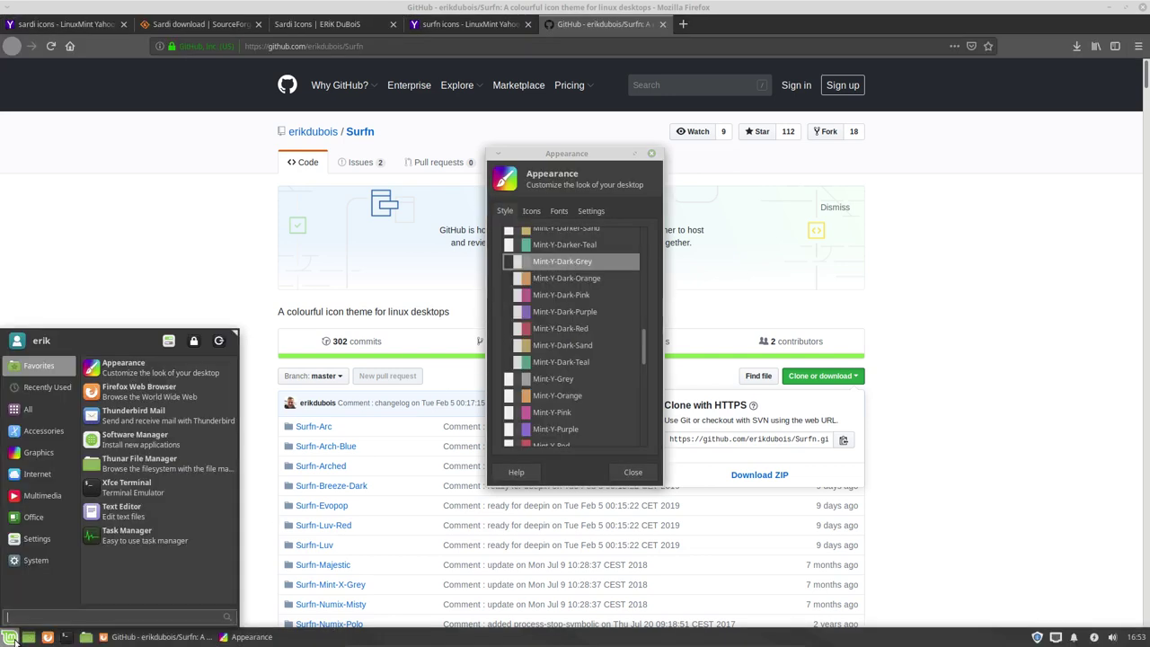
pyautogui.click(646, 359)
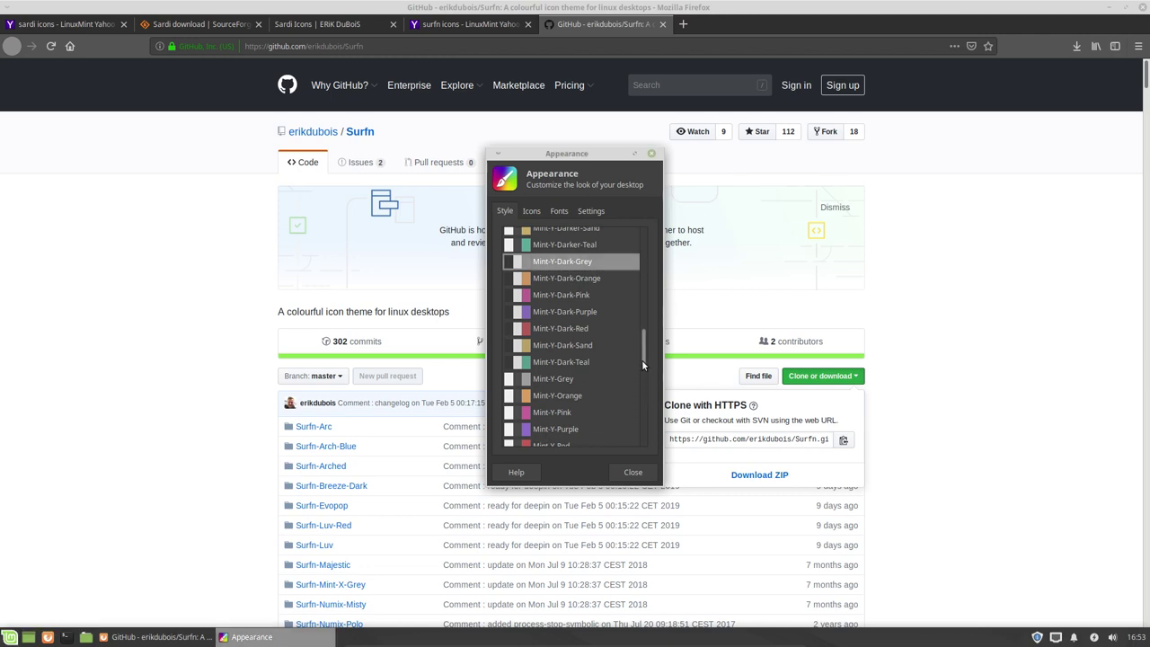
pyautogui.moveTo(642, 358); pyautogui.dragTo(647, 235)
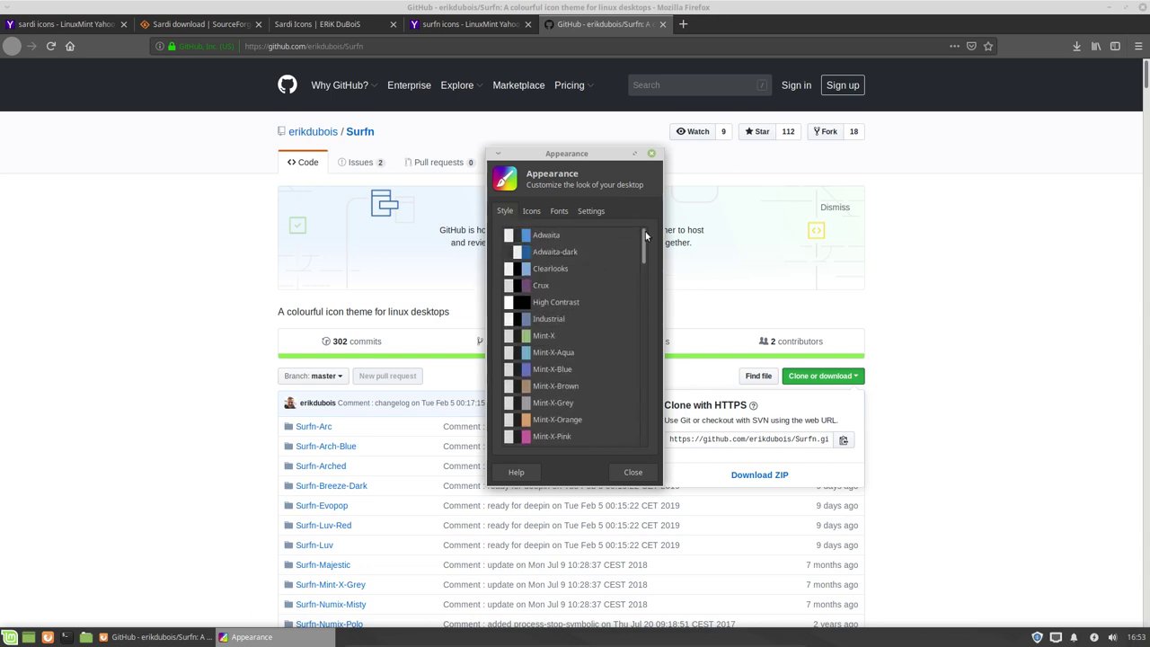
# On the Icons tab, select the Mint-X-Aqua icon theme.
pyautogui.click(531, 211)
pyautogui.scroll(-5, 561, 371)
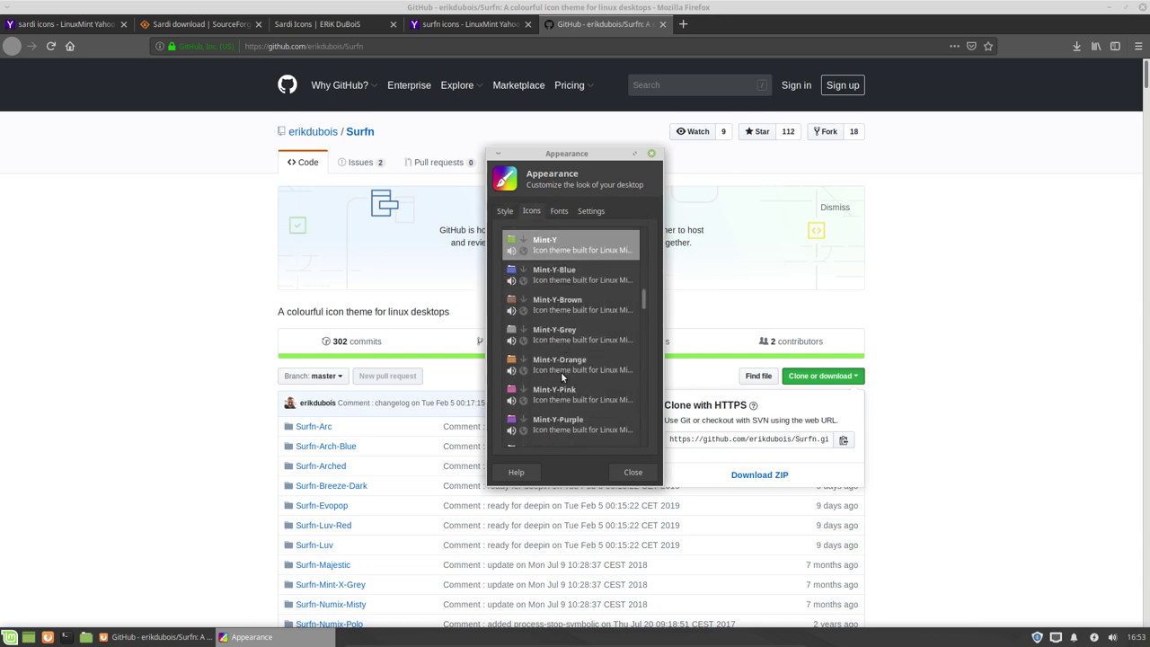
pyautogui.scroll(-1, 560, 372)
pyautogui.scroll(8, 559, 364)
pyautogui.scroll(6, 561, 369)
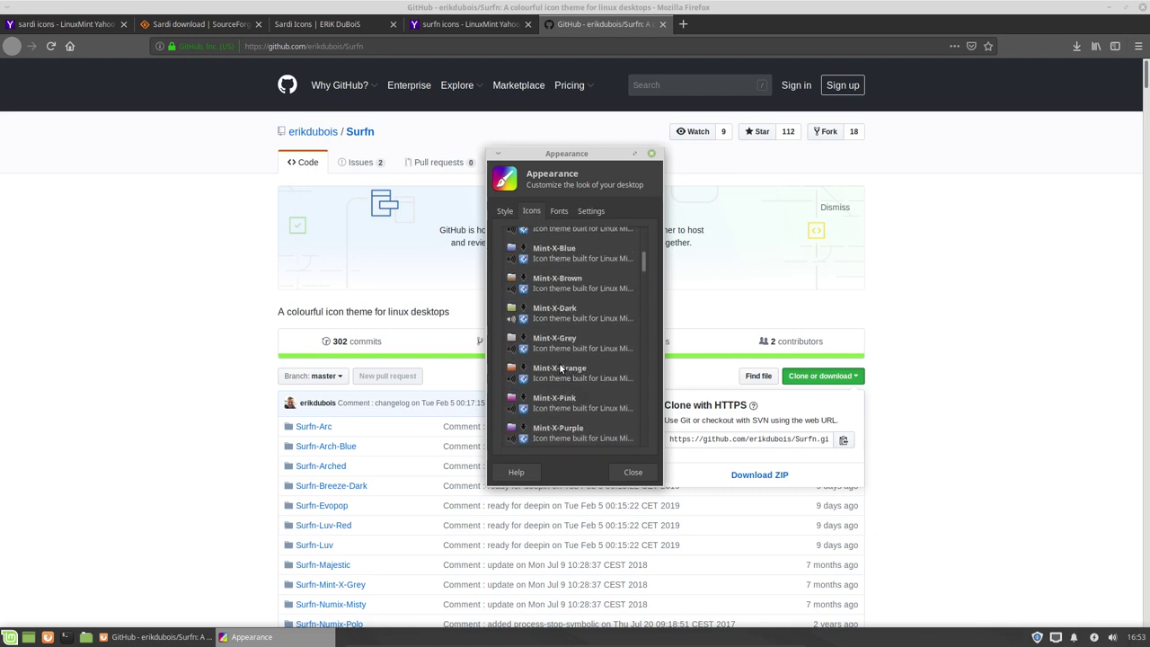
pyautogui.scroll(-1, 558, 369)
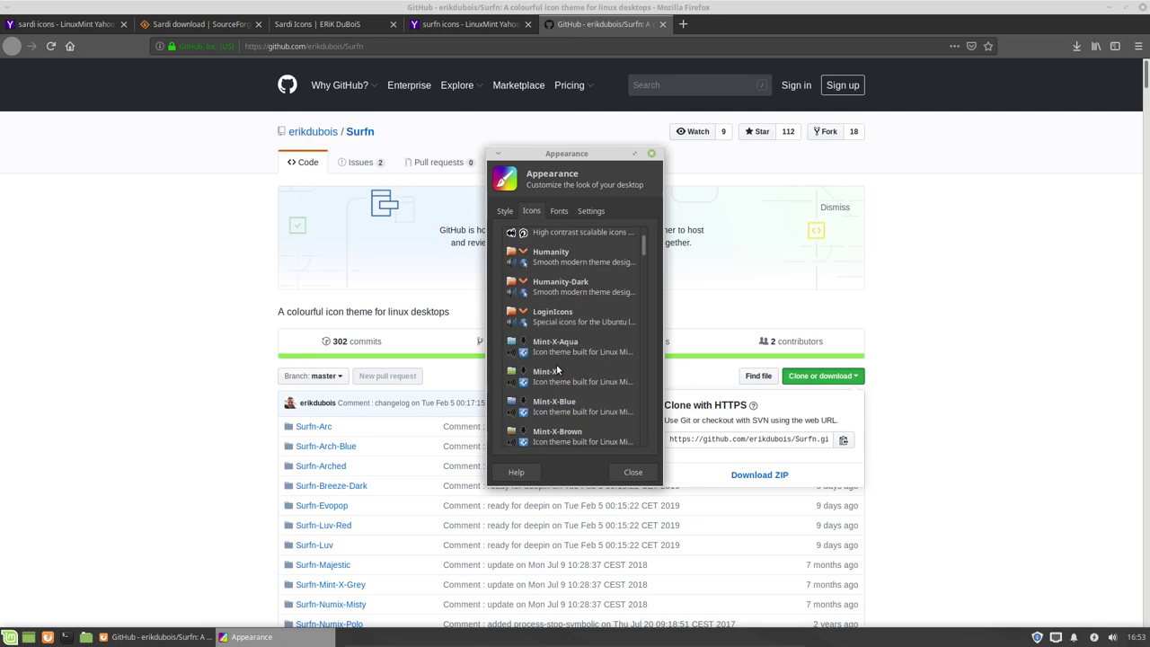
pyautogui.click(555, 358)
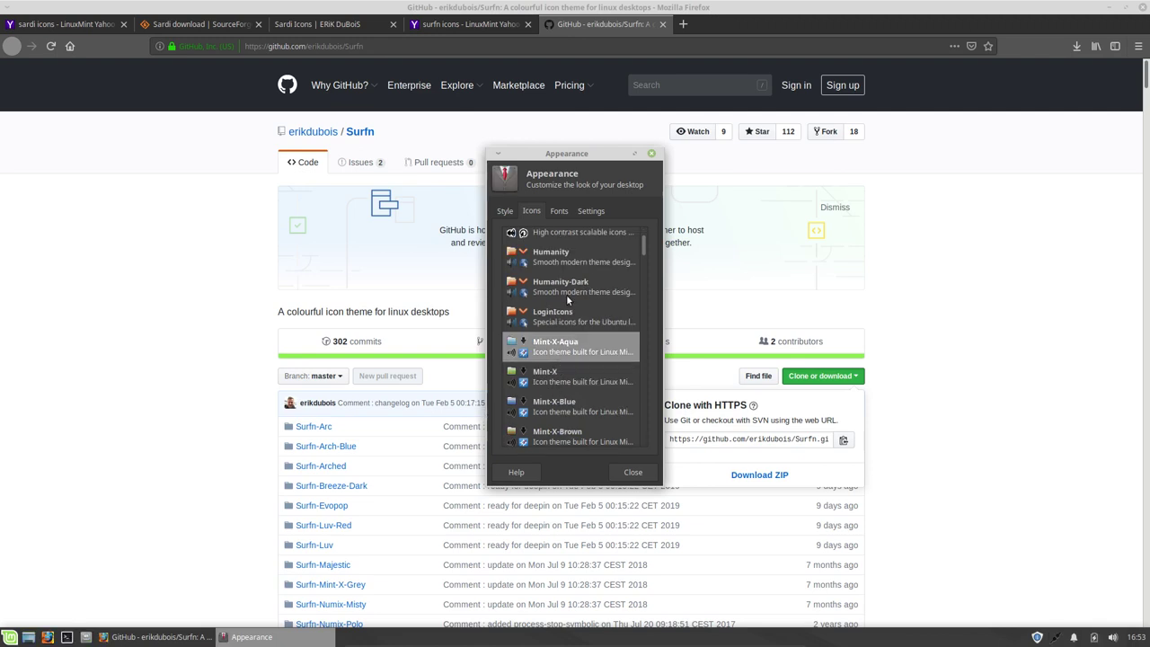
# Minimize Firefox and open the Home folder beside Appearance, toggling hidden files with Ctrl+H.
pyautogui.click(1105, 7)
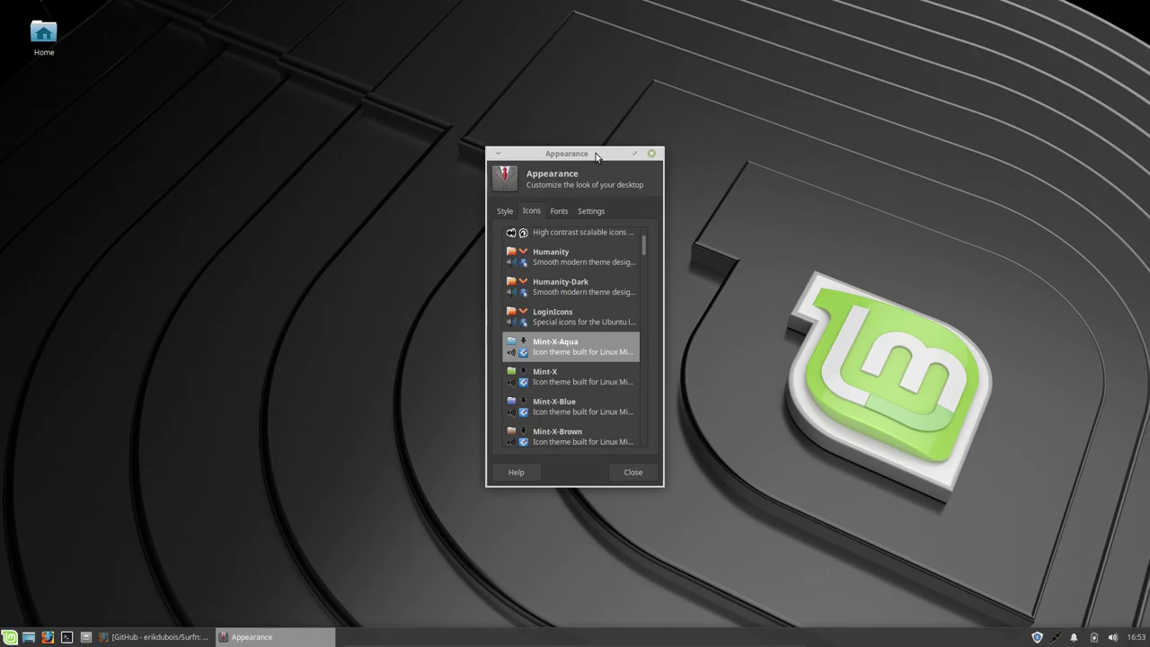
pyautogui.moveTo(592, 158); pyautogui.dragTo(1041, 95)
pyautogui.doubleClick(45, 34)
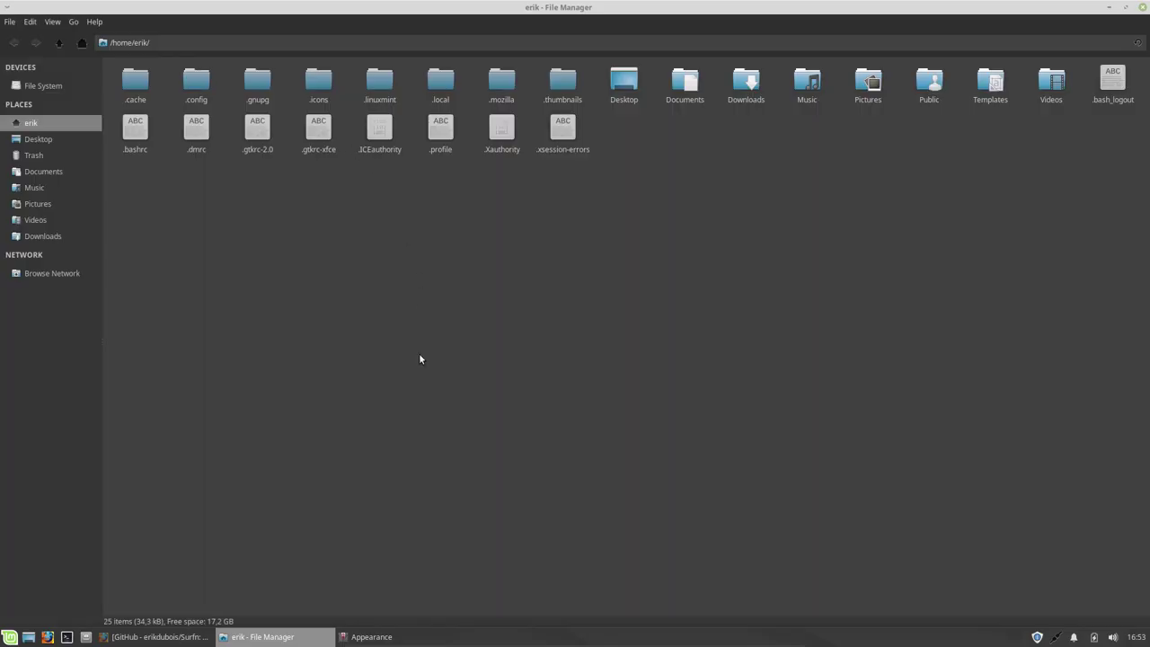
pyautogui.hotkey('ctrl', 'h')
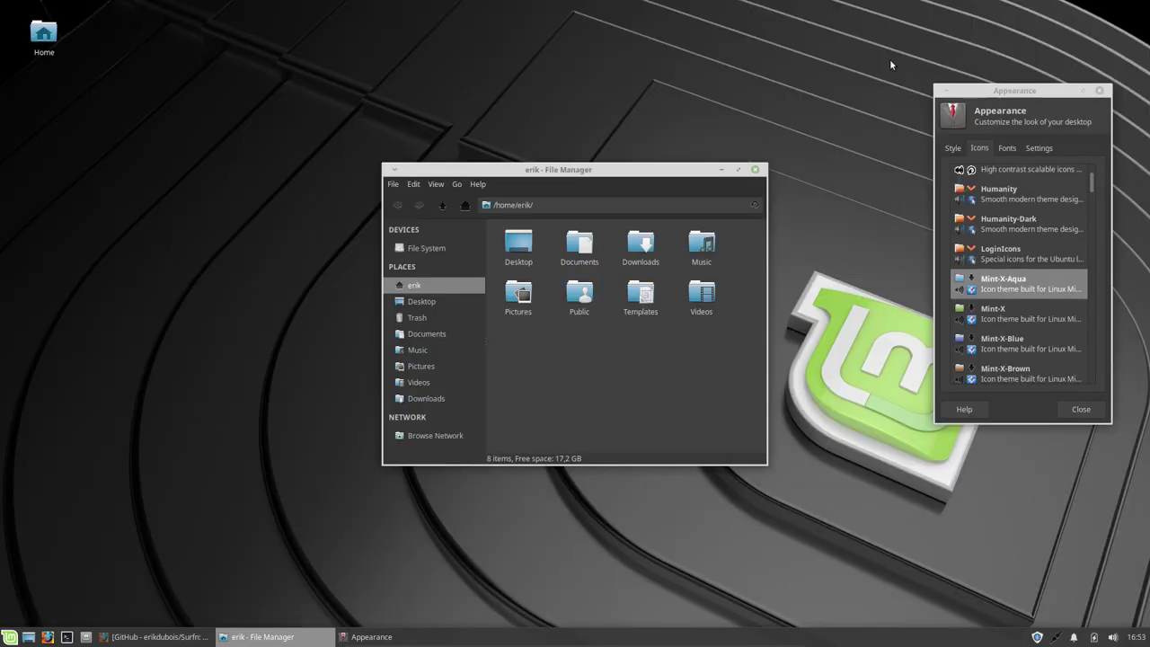
pyautogui.moveTo(651, 168); pyautogui.dragTo(393, 94)
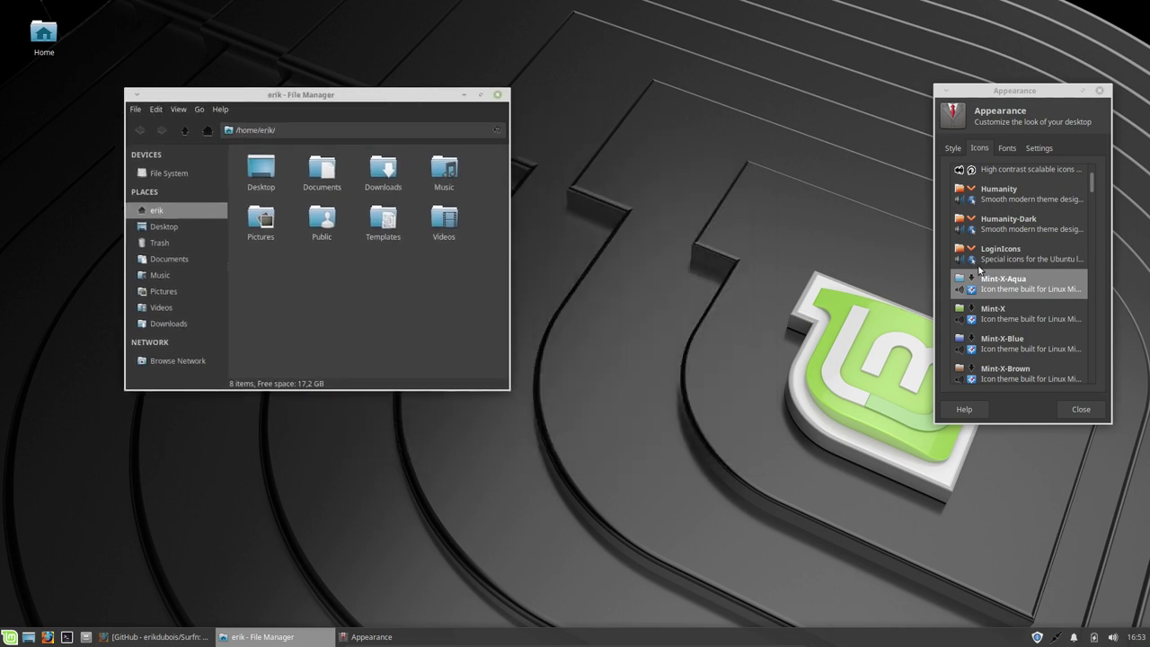
# Try the LoginIcons, Mint-X, Mint-X-Aqua and Mint-X-Blue icon themes against the home folder.
pyautogui.click(1005, 260)
pyautogui.click(1011, 282)
pyautogui.click(1012, 316)
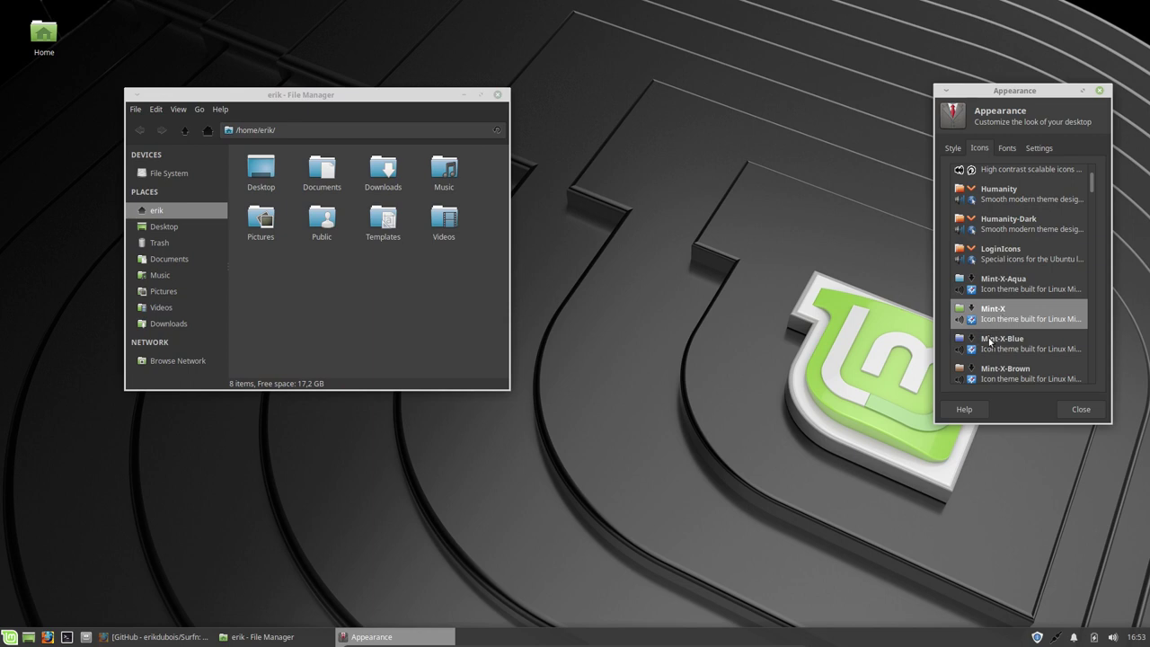
pyautogui.click(994, 343)
pyautogui.click(996, 321)
pyautogui.click(365, 298)
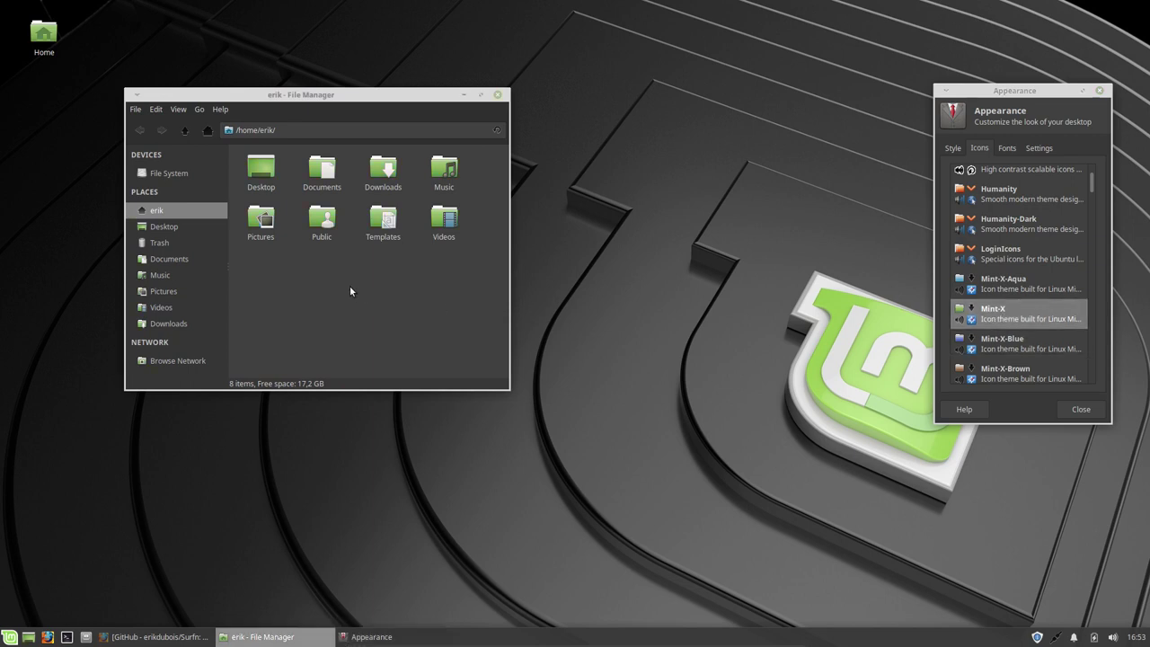
pyautogui.click(982, 295)
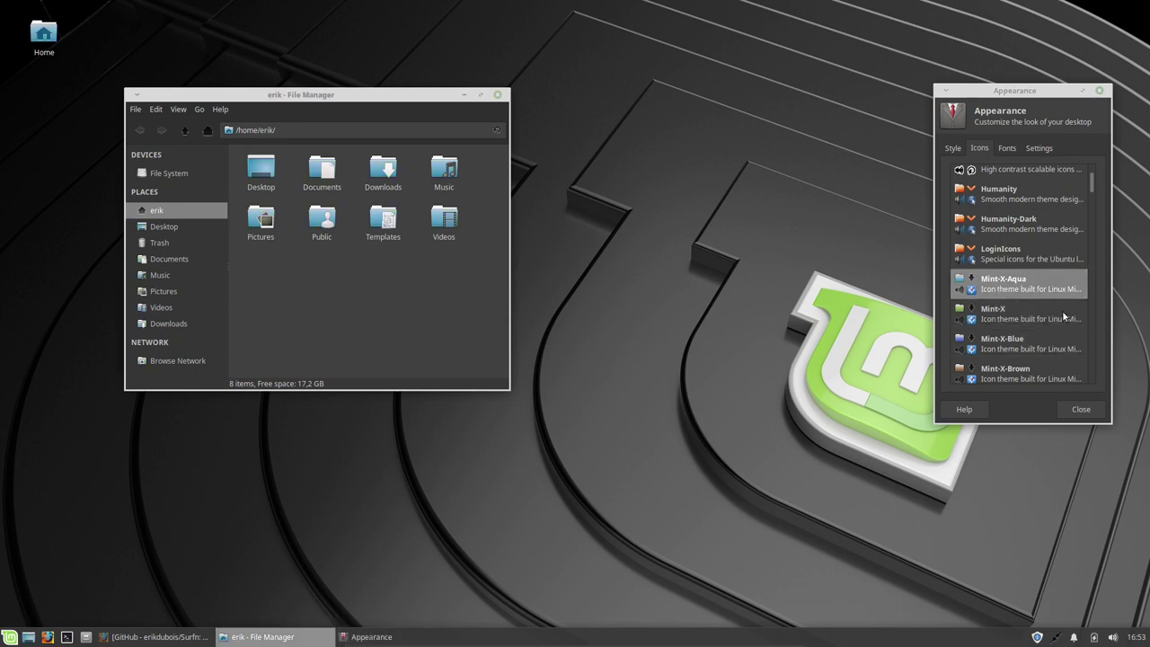
pyautogui.click(1033, 346)
pyautogui.moveTo(384, 98); pyautogui.dragTo(766, 113)
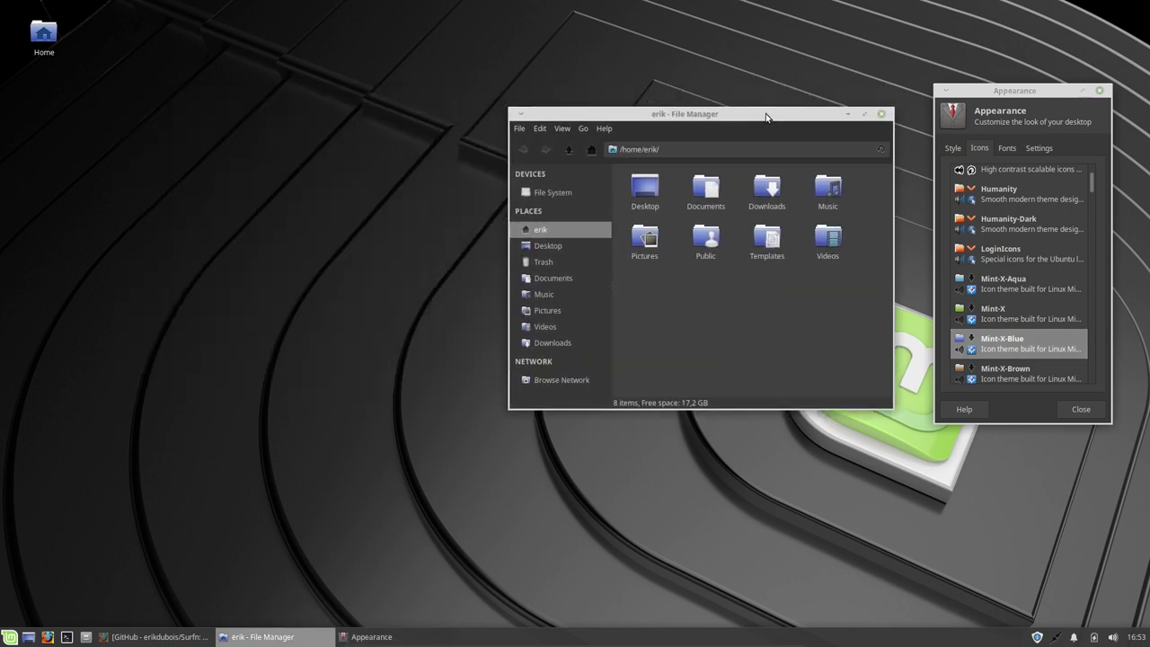
# Compare the Mint-X-Brown, Dark, Grey, Orange, Pink, Purple, Red and Sand icon themes.
pyautogui.click(986, 376)
pyautogui.scroll(-3, 1006, 364)
pyautogui.click(1002, 278)
pyautogui.press('Down')
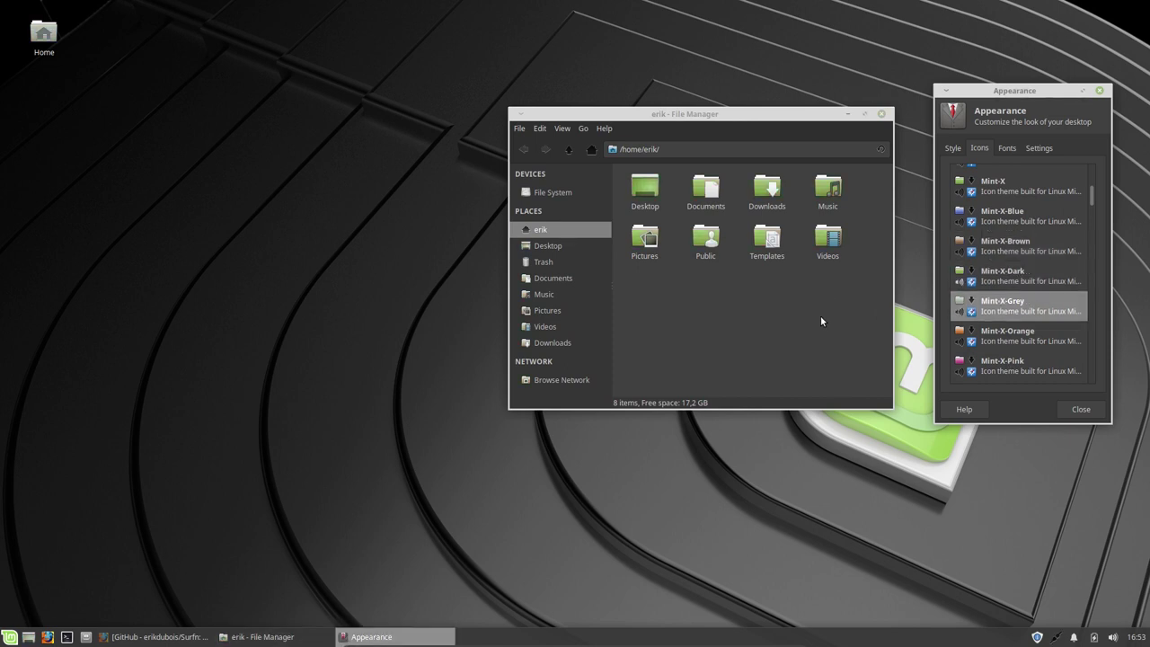
pyautogui.click(1003, 335)
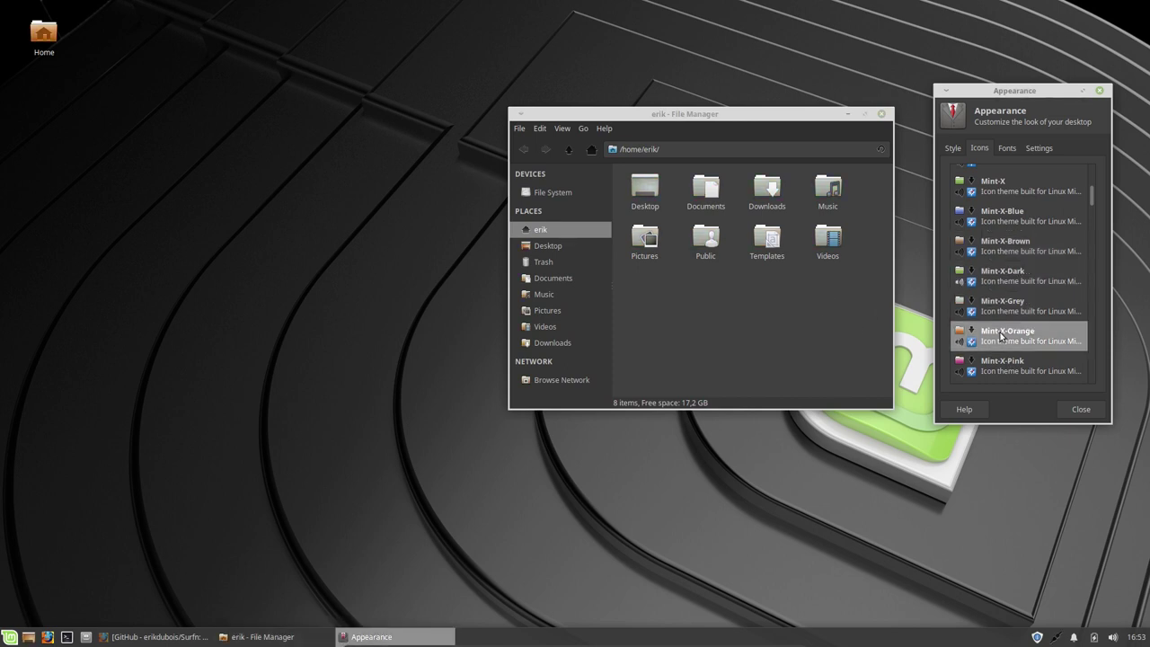
pyautogui.click(1018, 313)
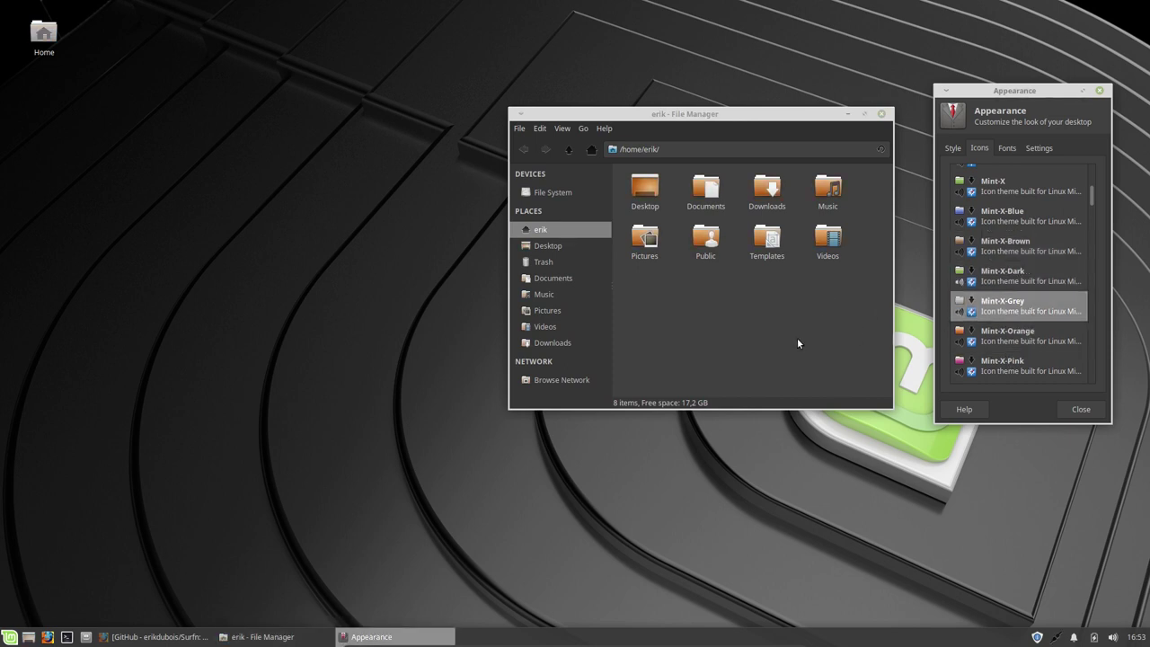
pyautogui.click(1023, 334)
pyautogui.click(1030, 368)
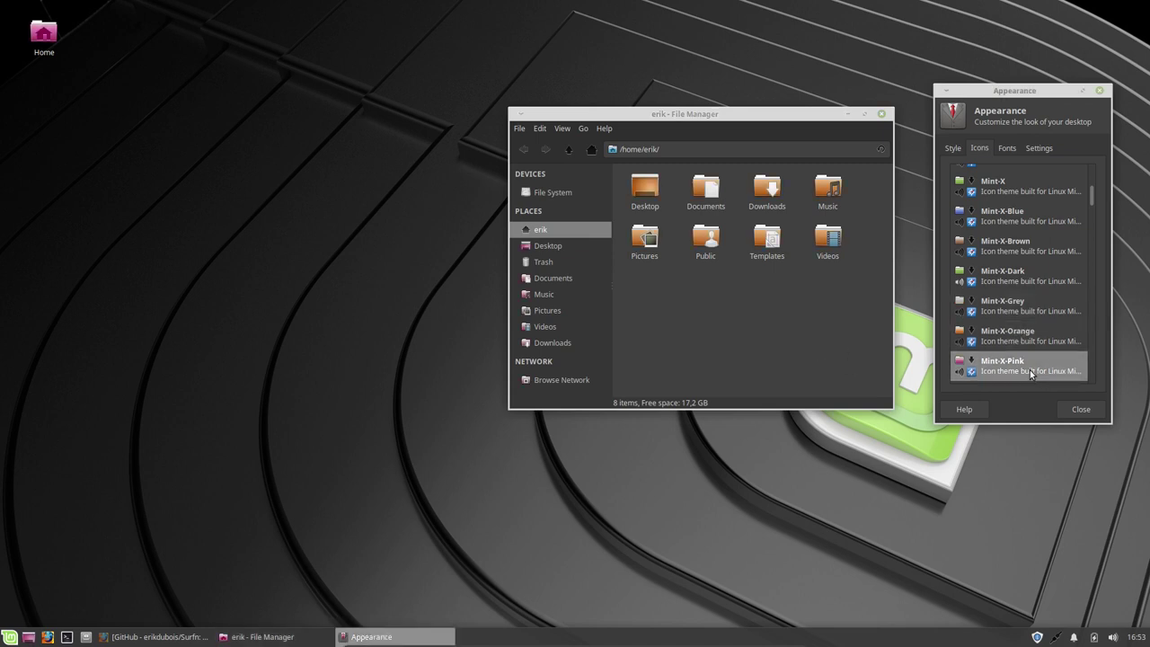
pyautogui.scroll(-5, 961, 344)
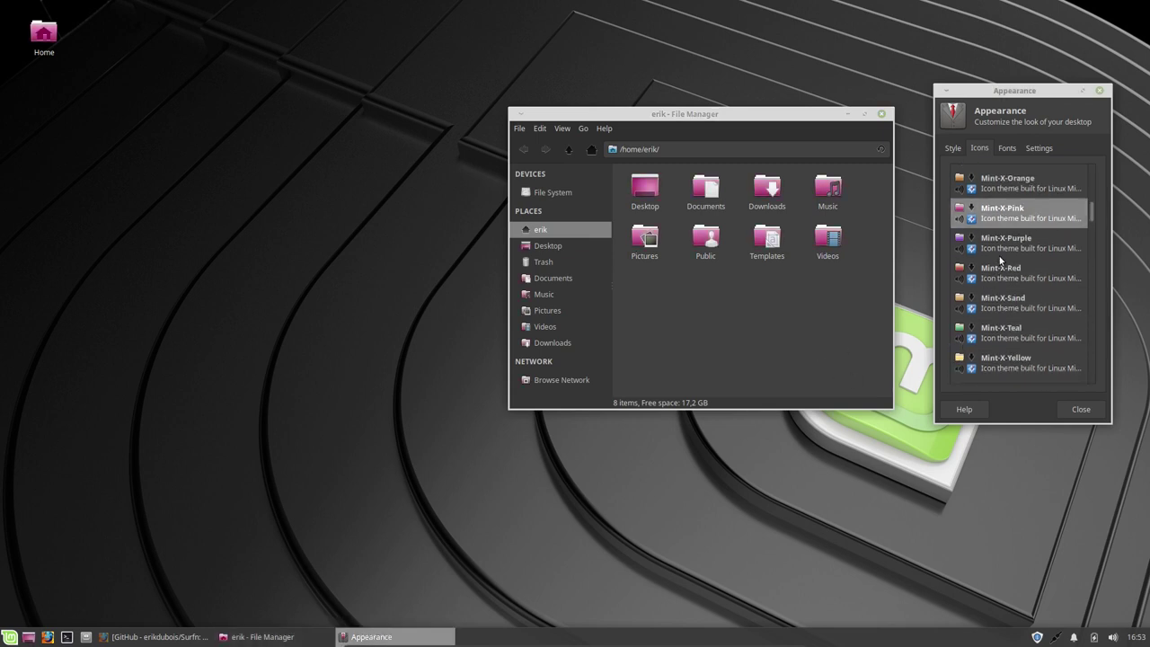
pyautogui.click(1002, 248)
pyautogui.click(1006, 277)
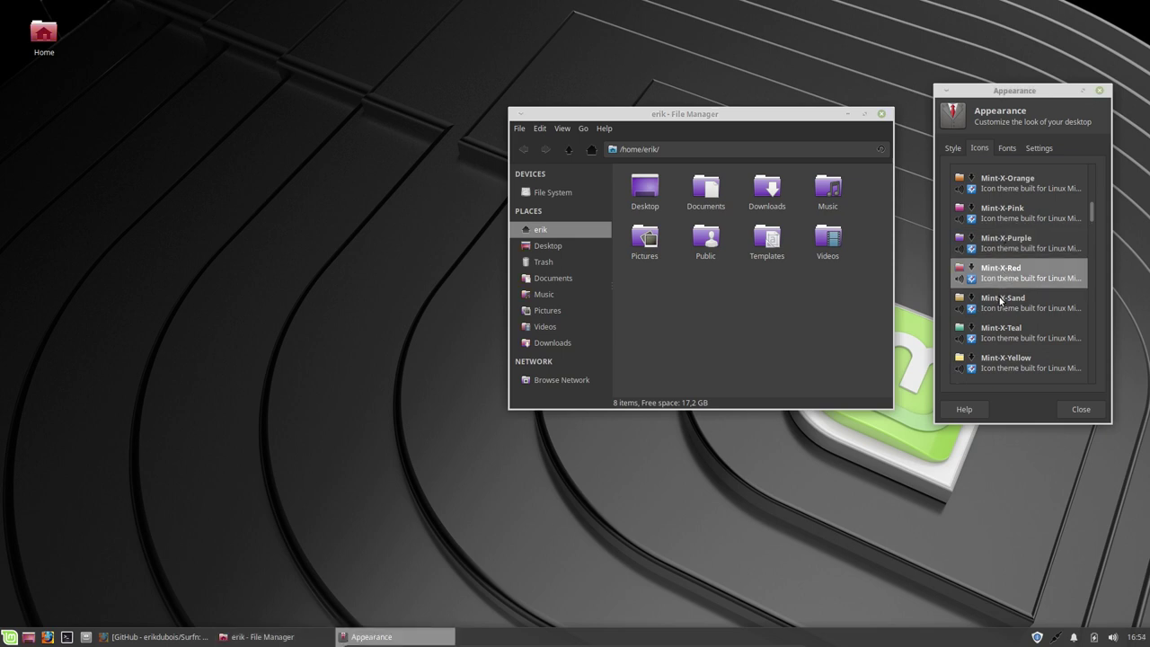
pyautogui.click(1003, 301)
# Try the Mint-X-Teal and Mint-X-Yellow icon themes, checking them in the file manager.
pyautogui.click(863, 328)
pyautogui.click(1018, 329)
pyautogui.click(845, 337)
pyautogui.click(1065, 360)
pyautogui.click(793, 350)
pyautogui.click(979, 351)
pyautogui.scroll(-5, 980, 346)
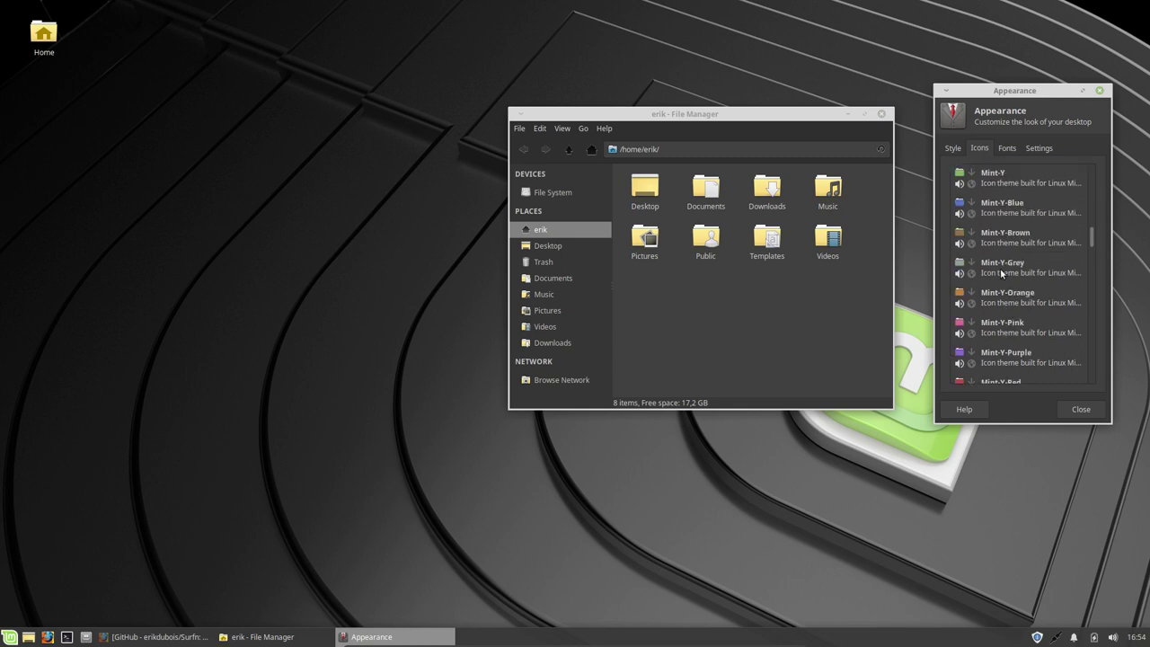
# Compare the Mint-Y-Grey, Mint-Y-Pink and Mint-Y-Purple icon themes in the file manager.
pyautogui.click(1000, 268)
pyautogui.click(860, 291)
pyautogui.click(1034, 329)
pyautogui.click(852, 347)
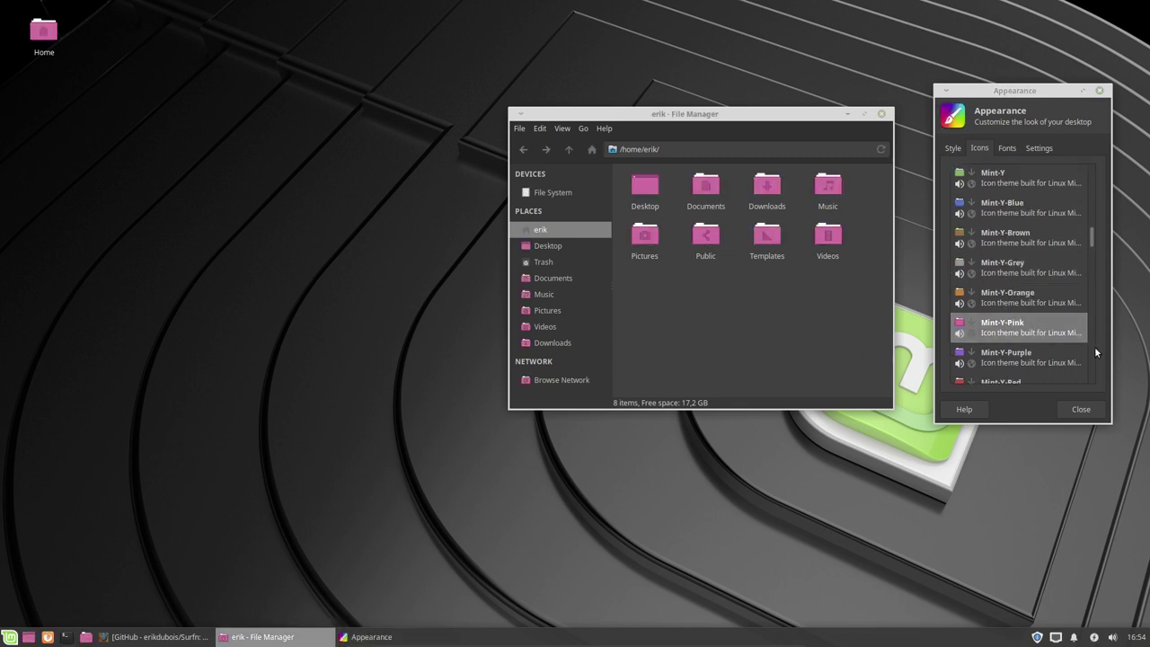
pyautogui.click(1095, 347)
pyautogui.click(1034, 358)
pyautogui.click(876, 367)
pyautogui.click(975, 369)
pyautogui.scroll(-2, 980, 359)
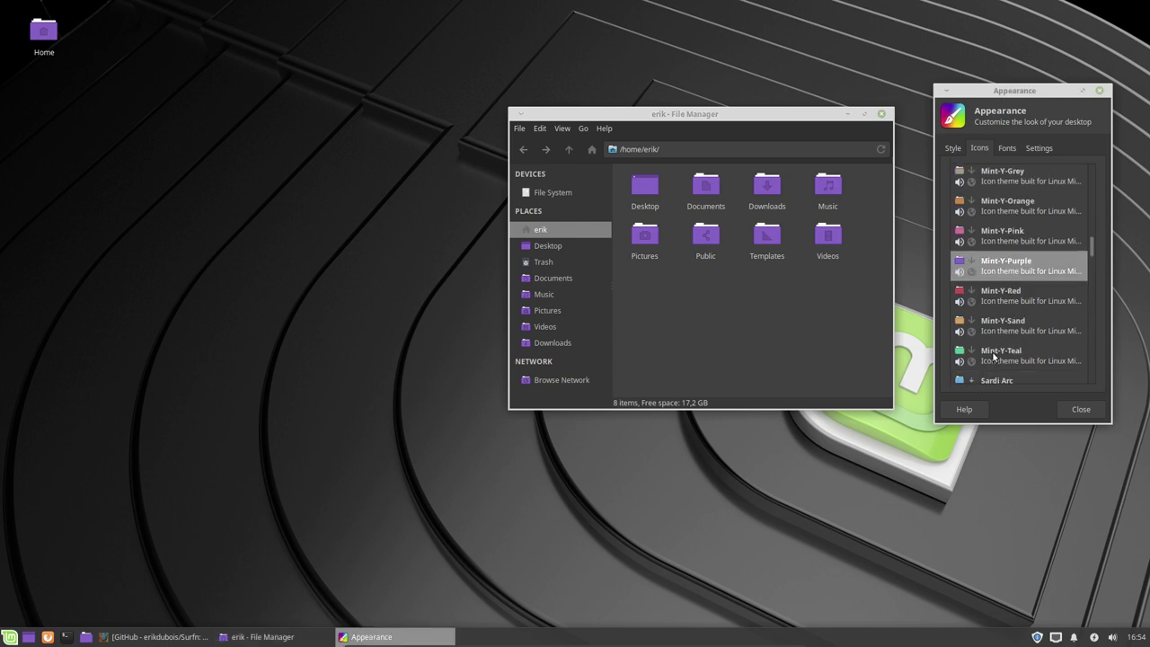
# Try Mint-Y-Sand, then apply the Sardi Arc icon theme.
pyautogui.click(1004, 330)
pyautogui.click(832, 353)
pyautogui.click(1006, 372)
pyautogui.scroll(-3, 1006, 372)
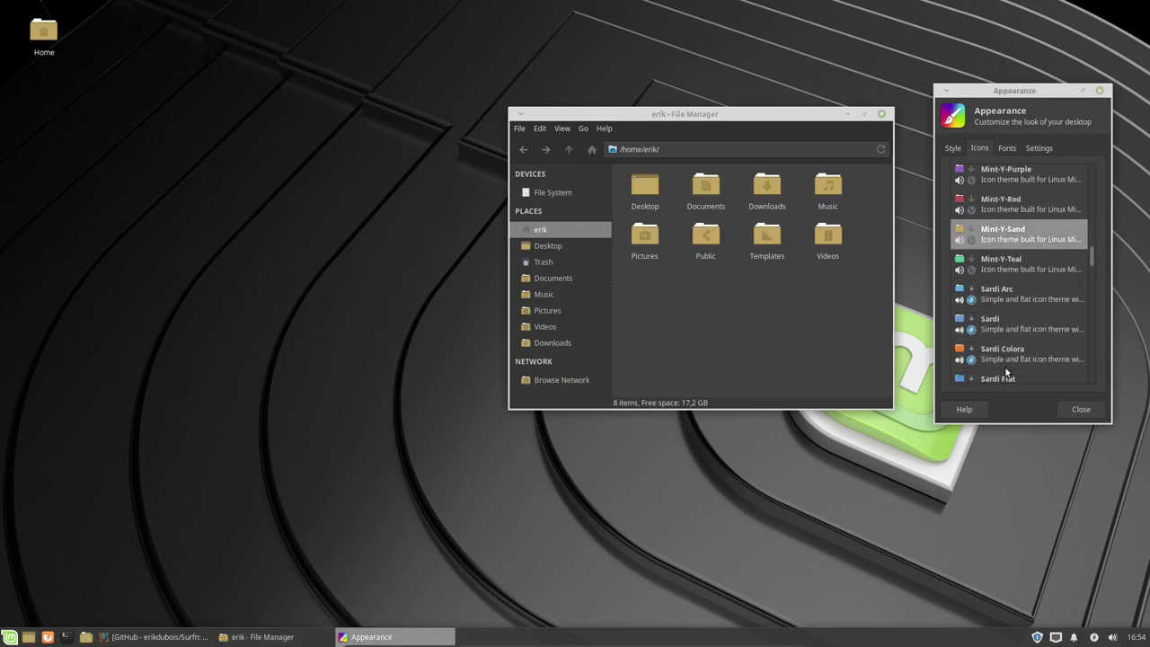
pyautogui.click(1001, 292)
pyautogui.click(819, 314)
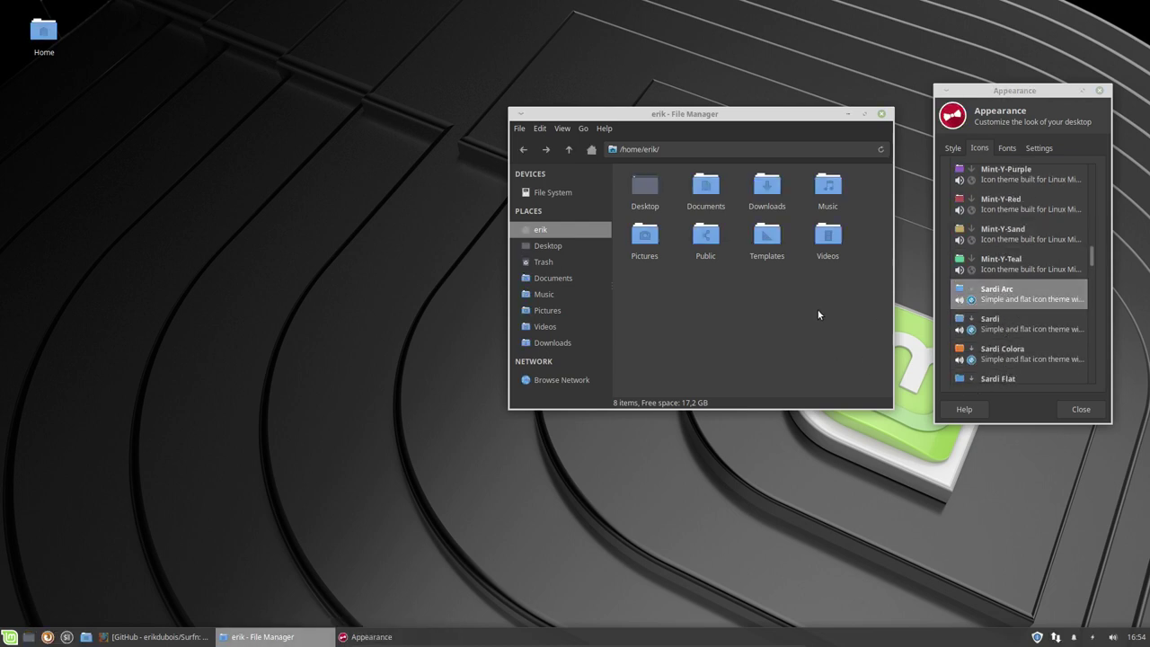
pyautogui.click(10, 637)
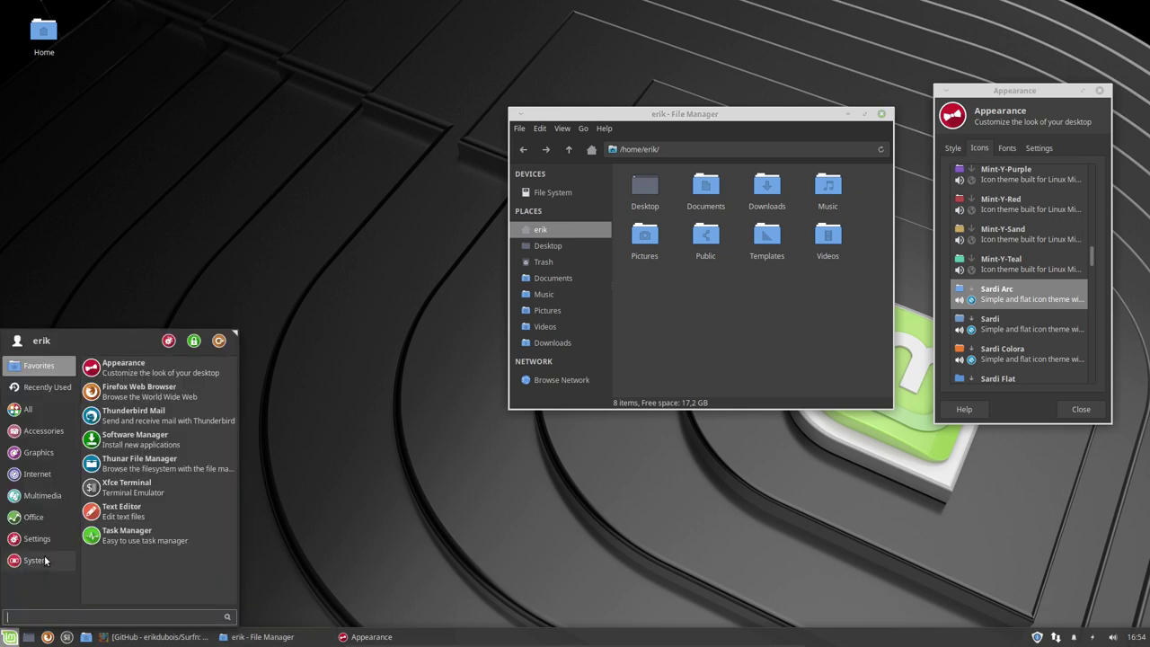
pyautogui.moveTo(35, 411)
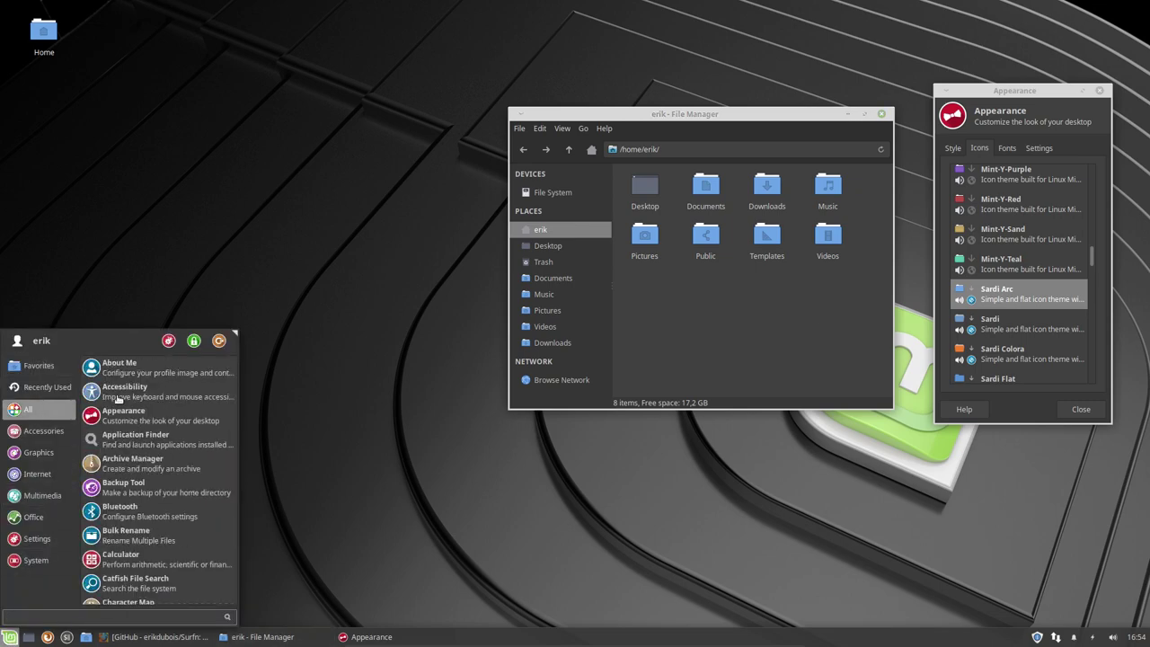
pyautogui.scroll(-6, 167, 454)
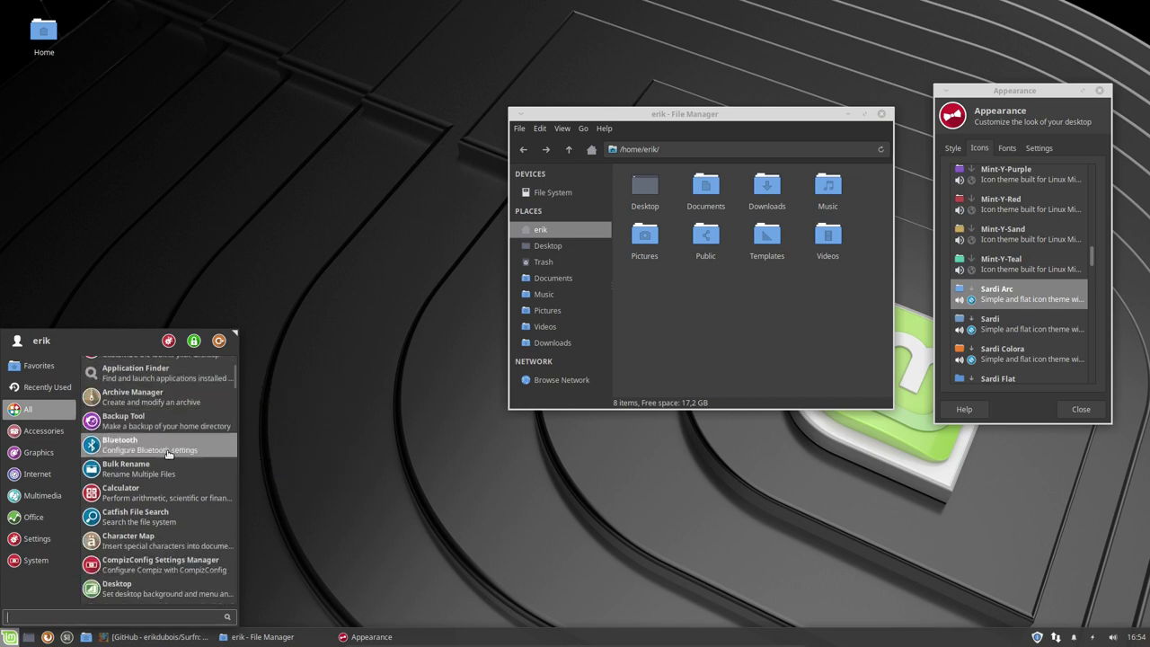
pyautogui.scroll(-3, 167, 453)
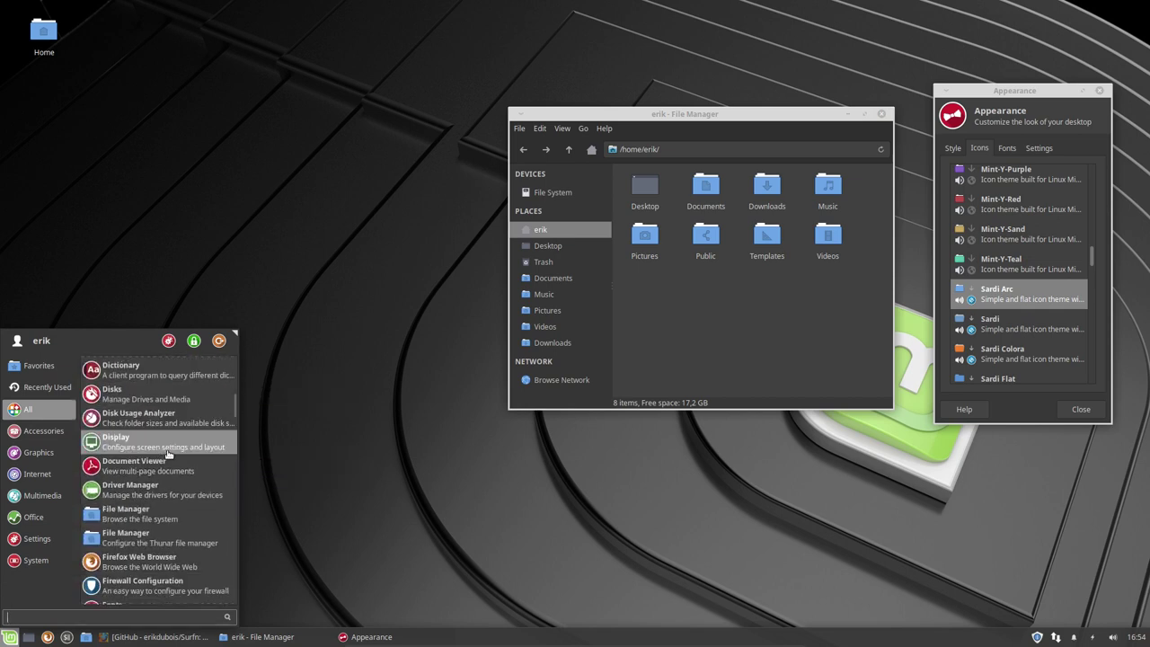
pyautogui.scroll(-6, 167, 454)
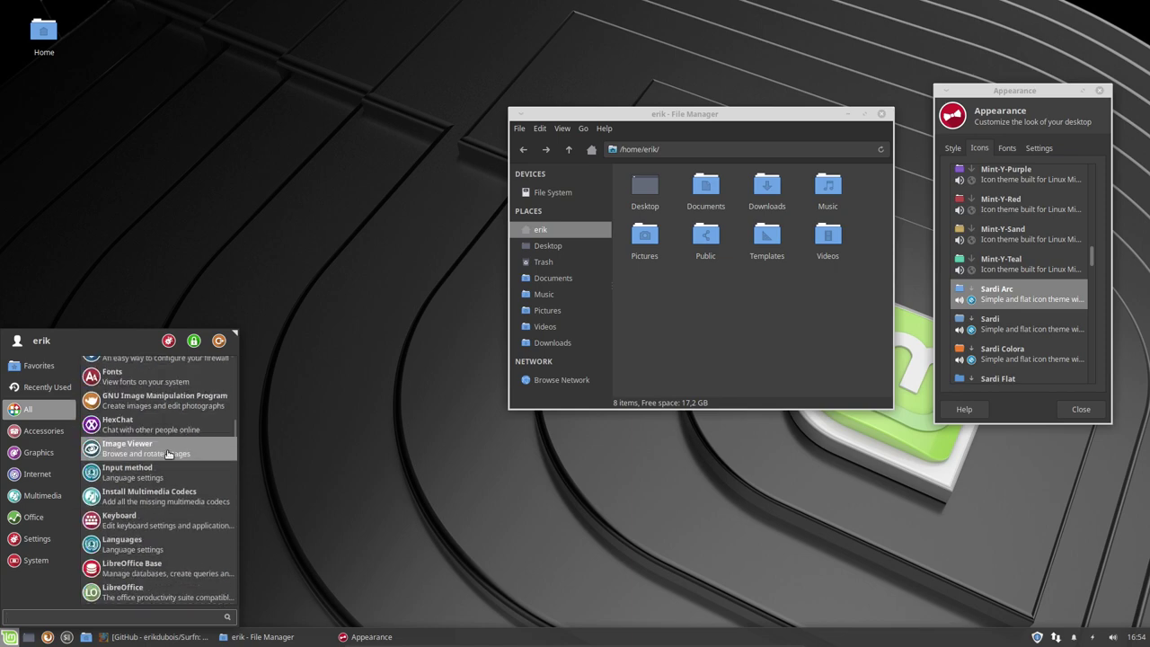
pyautogui.scroll(-7, 167, 454)
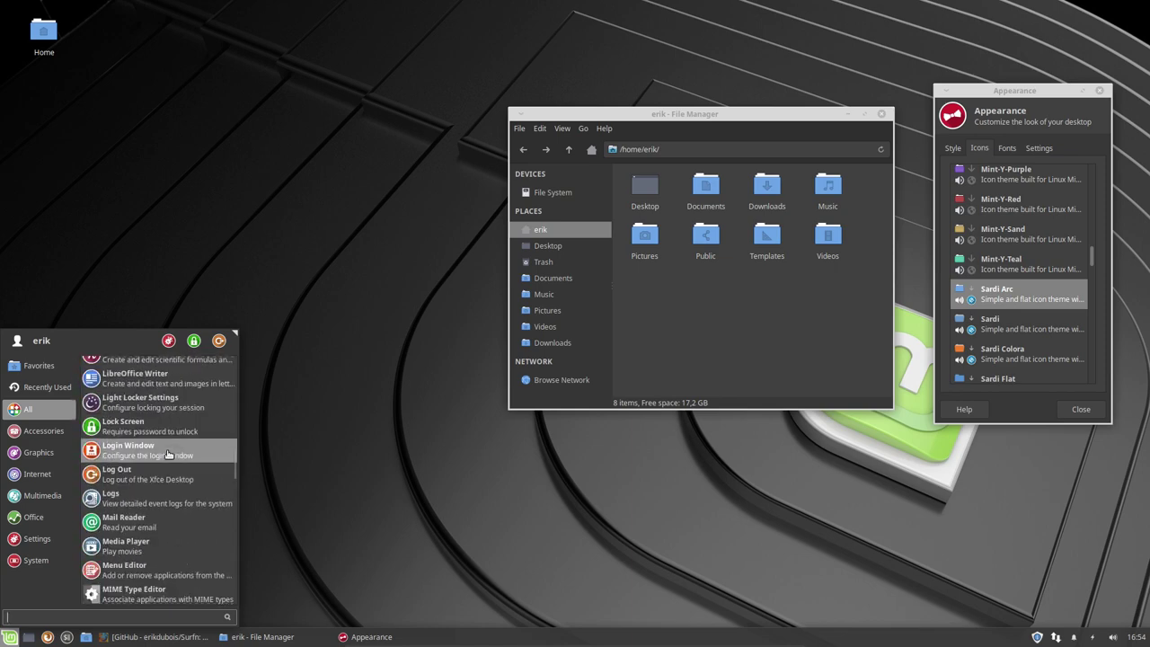
pyautogui.scroll(-7, 168, 454)
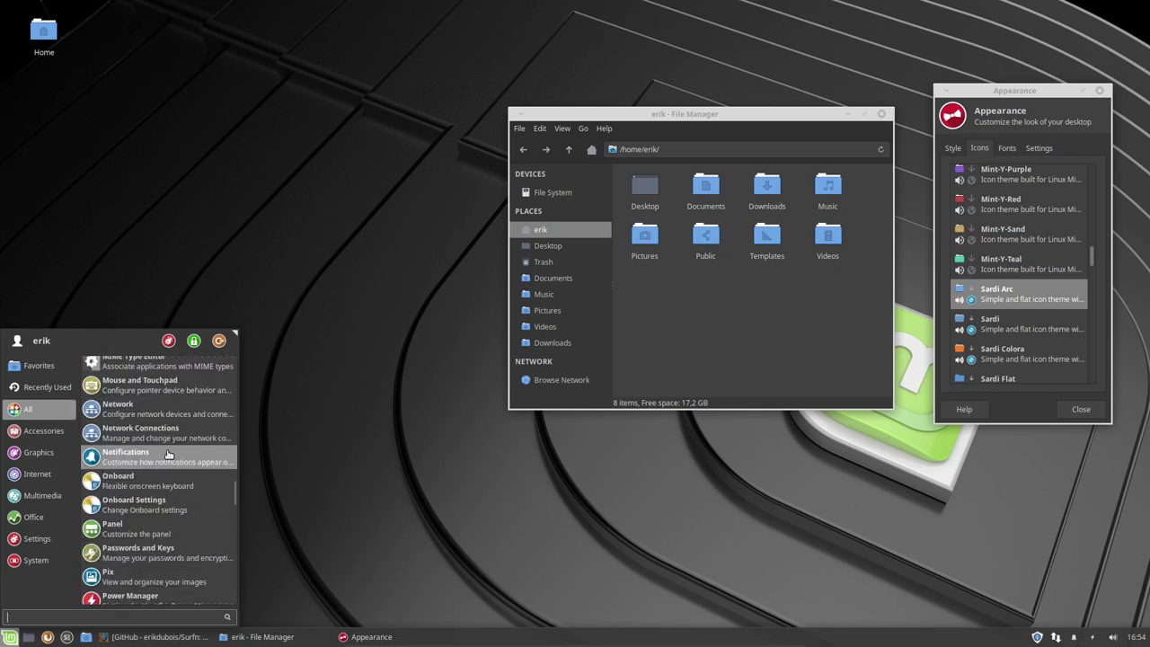
pyautogui.scroll(-1, 167, 454)
pyautogui.scroll(2, 167, 454)
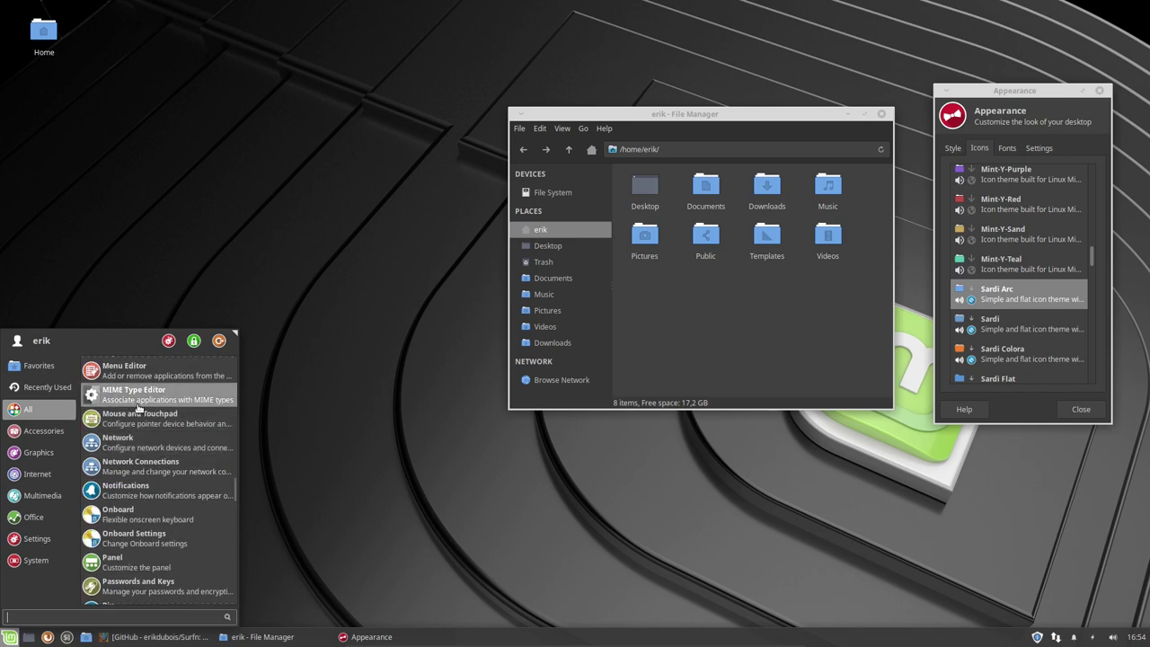
pyautogui.scroll(-5, 149, 503)
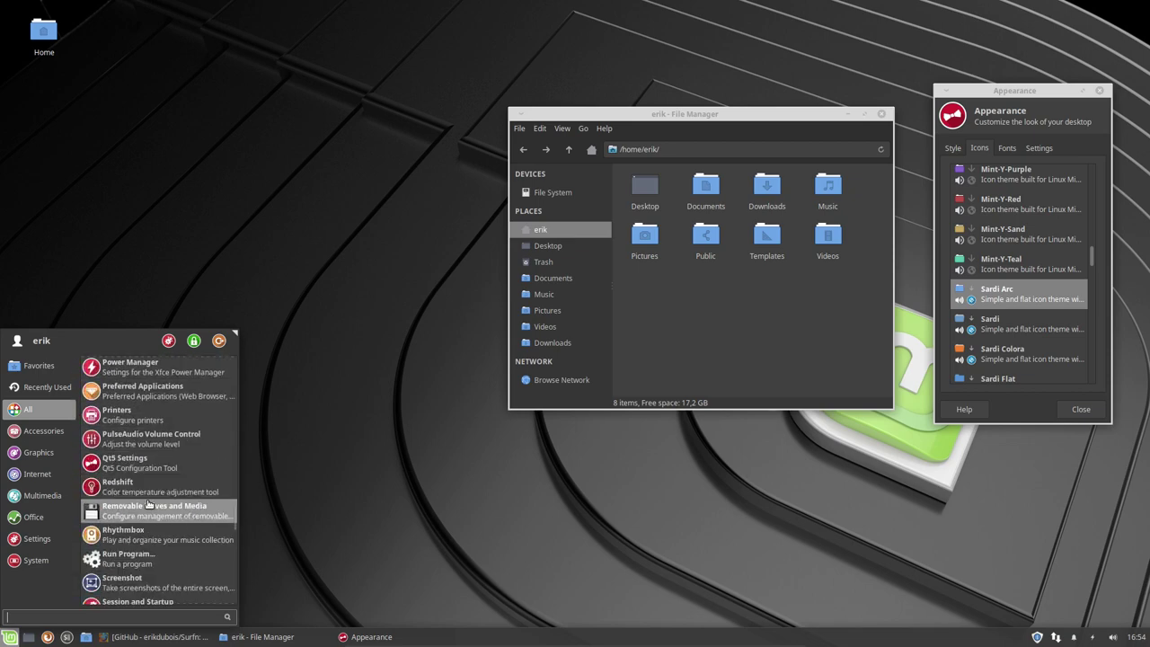
pyautogui.scroll(-3, 149, 505)
pyautogui.scroll(-8, 132, 505)
pyautogui.scroll(-10, 132, 505)
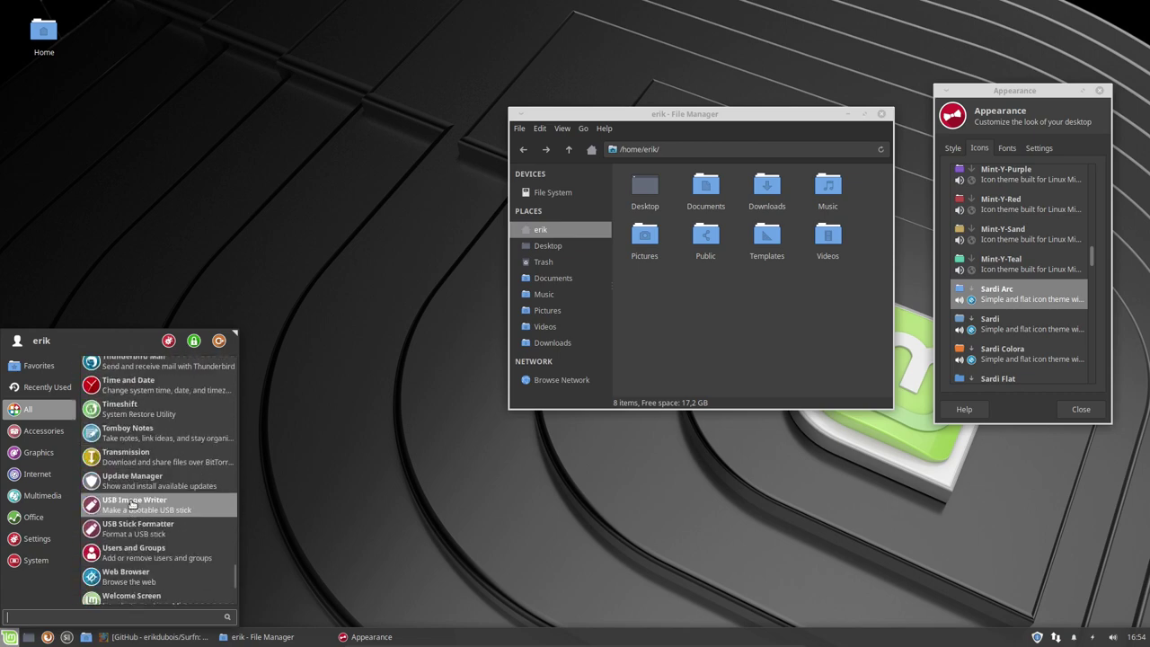
pyautogui.scroll(-4, 132, 505)
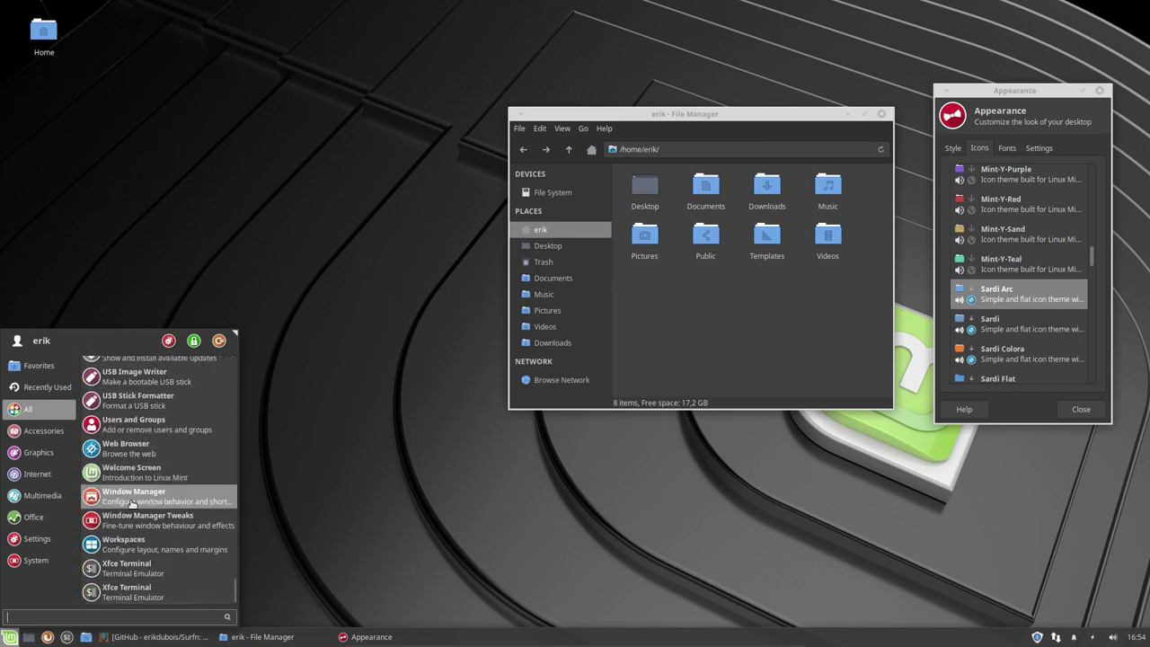
# Apply the Sardi icon theme, then switch to Sardi Flexible.
pyautogui.click(995, 332)
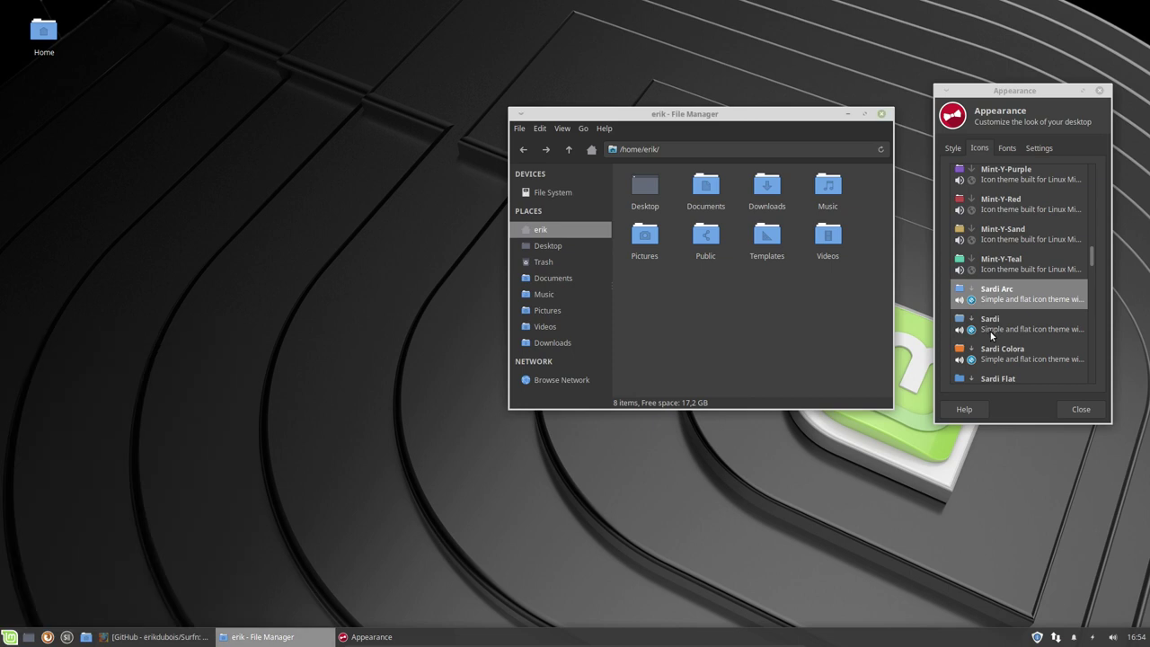
pyautogui.click(992, 334)
pyautogui.scroll(-5, 1018, 351)
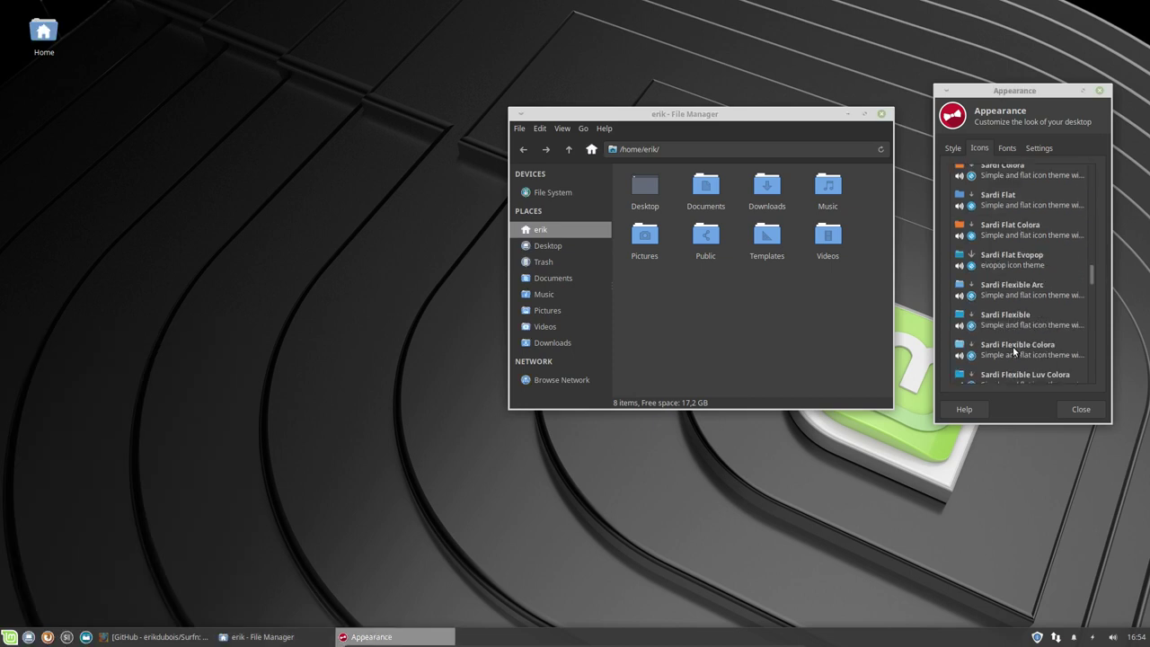
pyautogui.click(1006, 318)
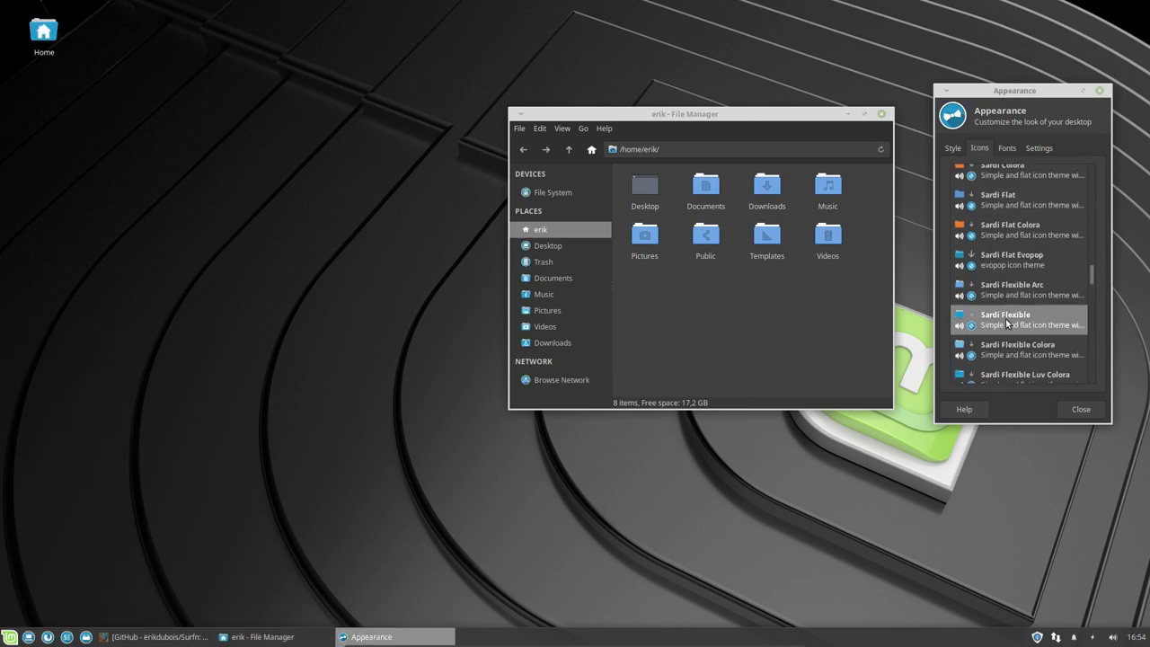
# Browse All applications in the Whisker Menu and launch the Settings Manager.
pyautogui.click(10, 638)
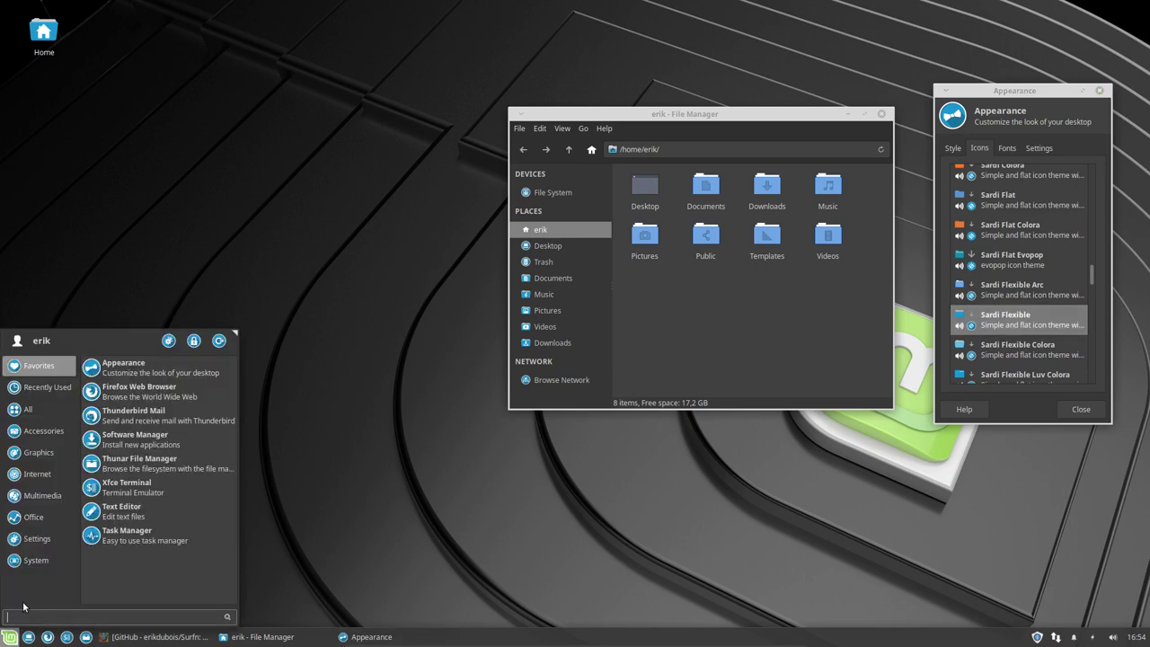
pyautogui.click(36, 409)
pyautogui.scroll(-1, 182, 410)
pyautogui.scroll(-15, 182, 411)
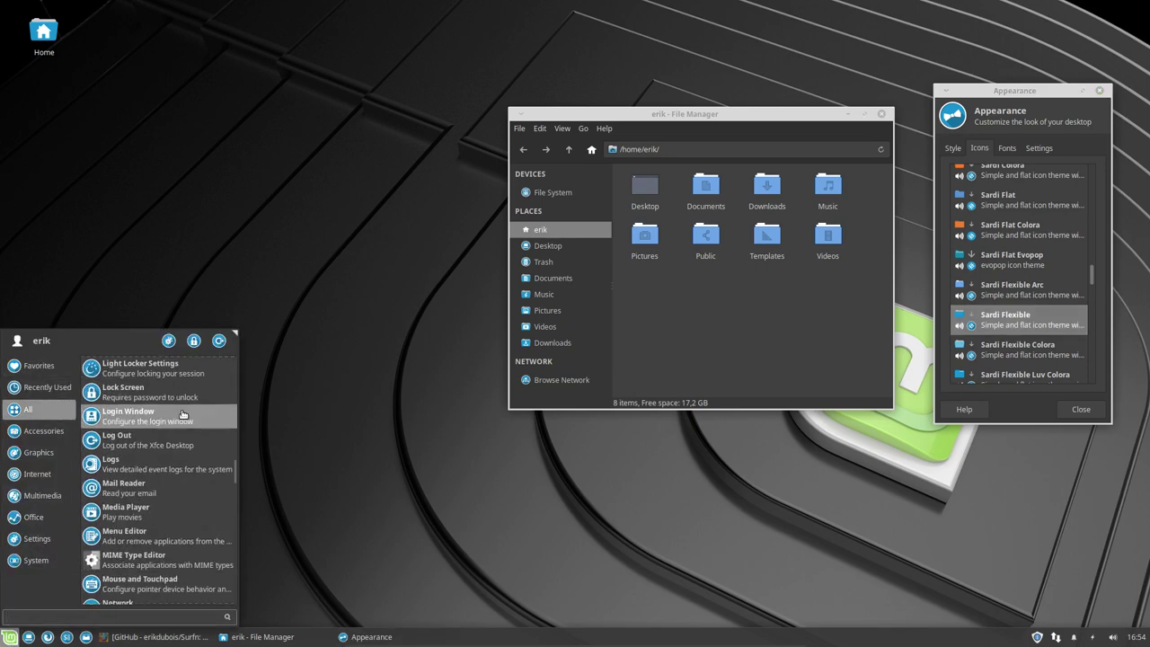
pyautogui.scroll(-15, 182, 415)
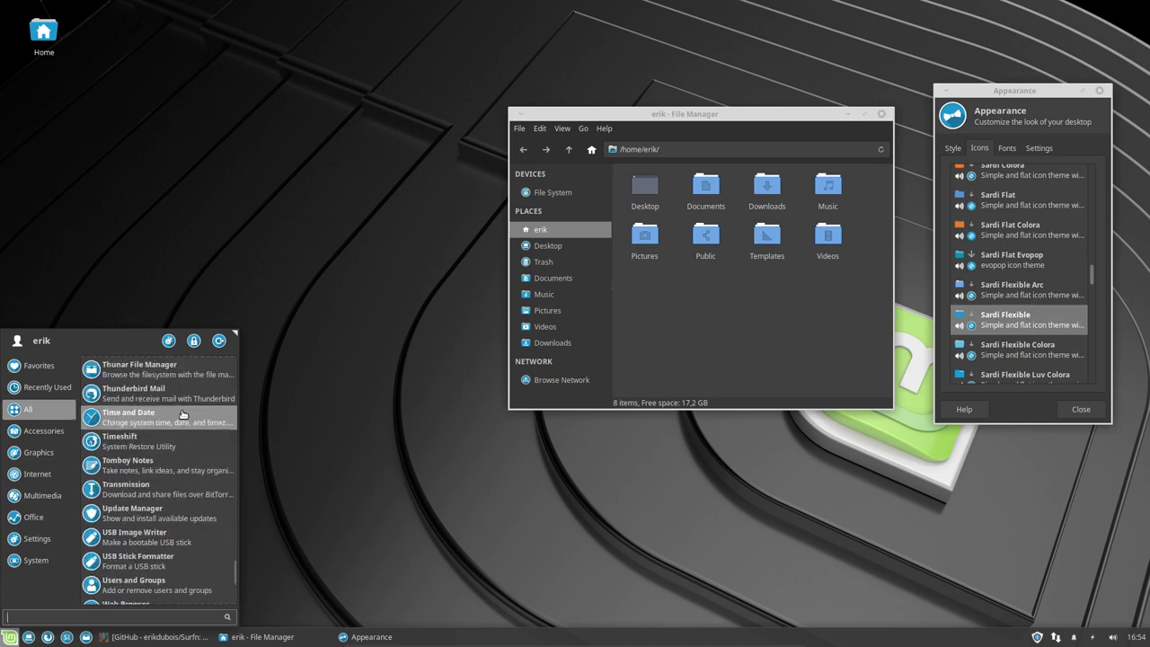
pyautogui.scroll(-5, 182, 414)
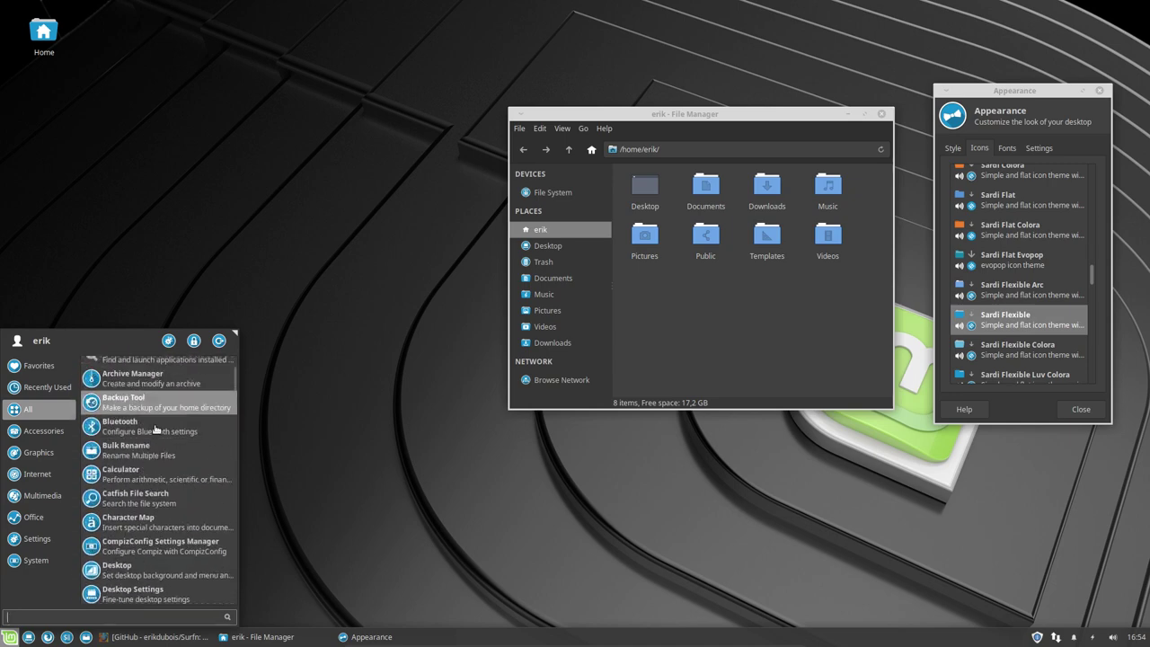
pyautogui.moveTo(47, 435)
pyautogui.click(168, 341)
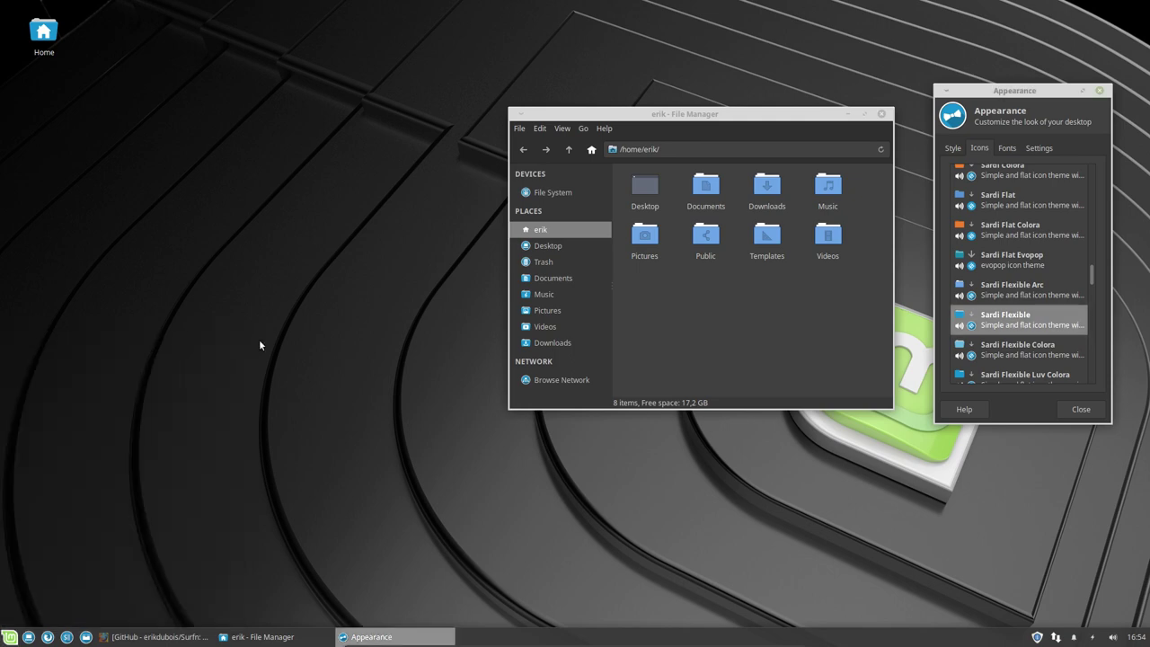
# Close the Settings Manager and move the File Manager window to the left.
pyautogui.scroll(-5, 734, 354)
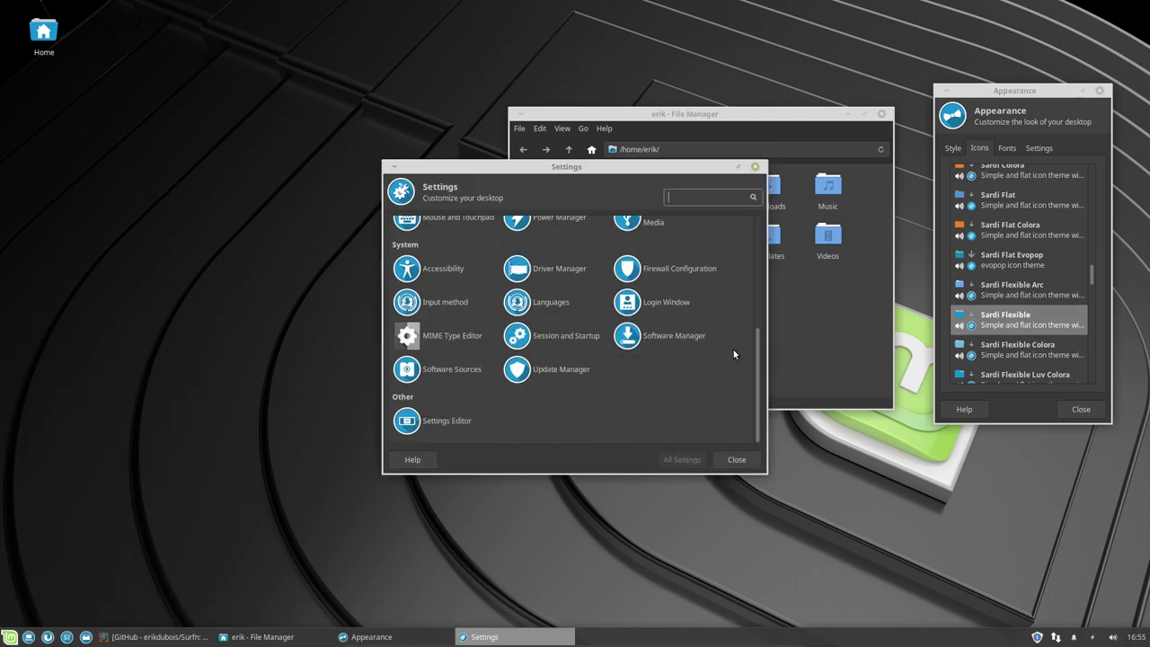
pyautogui.scroll(5, 734, 354)
pyautogui.scroll(-5, 729, 354)
pyautogui.click(755, 168)
pyautogui.moveTo(882, 117); pyautogui.dragTo(732, 135)
# Browse Appearance's Style theme list, then return to the Icons tab.
pyautogui.click(954, 151)
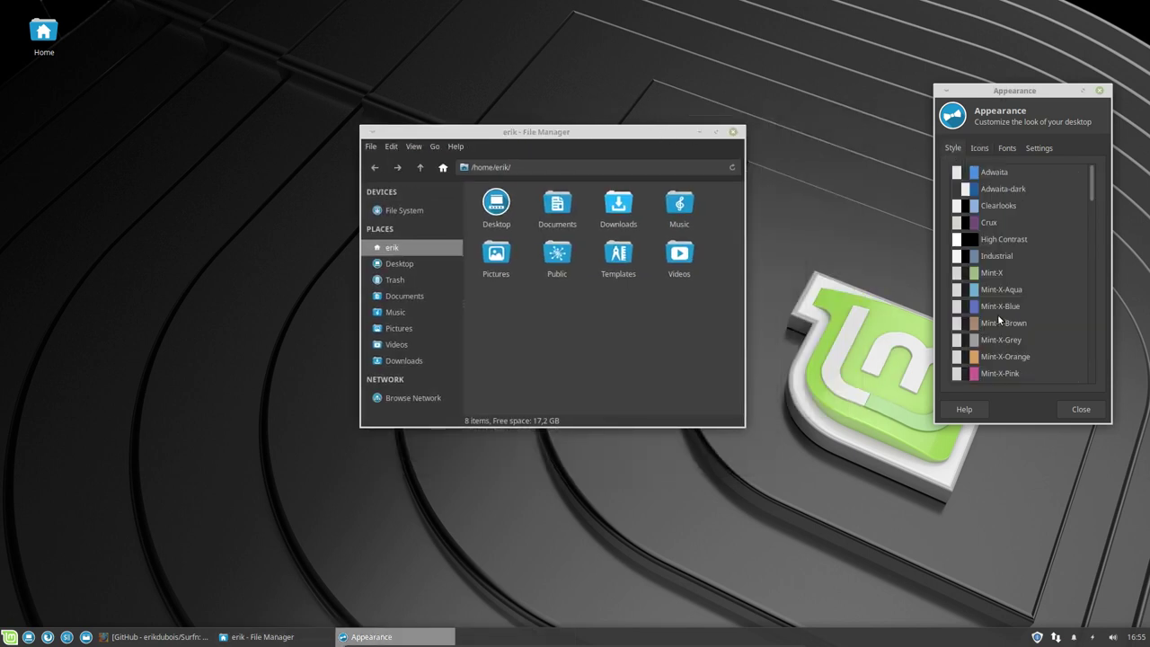
pyautogui.scroll(-2, 1013, 303)
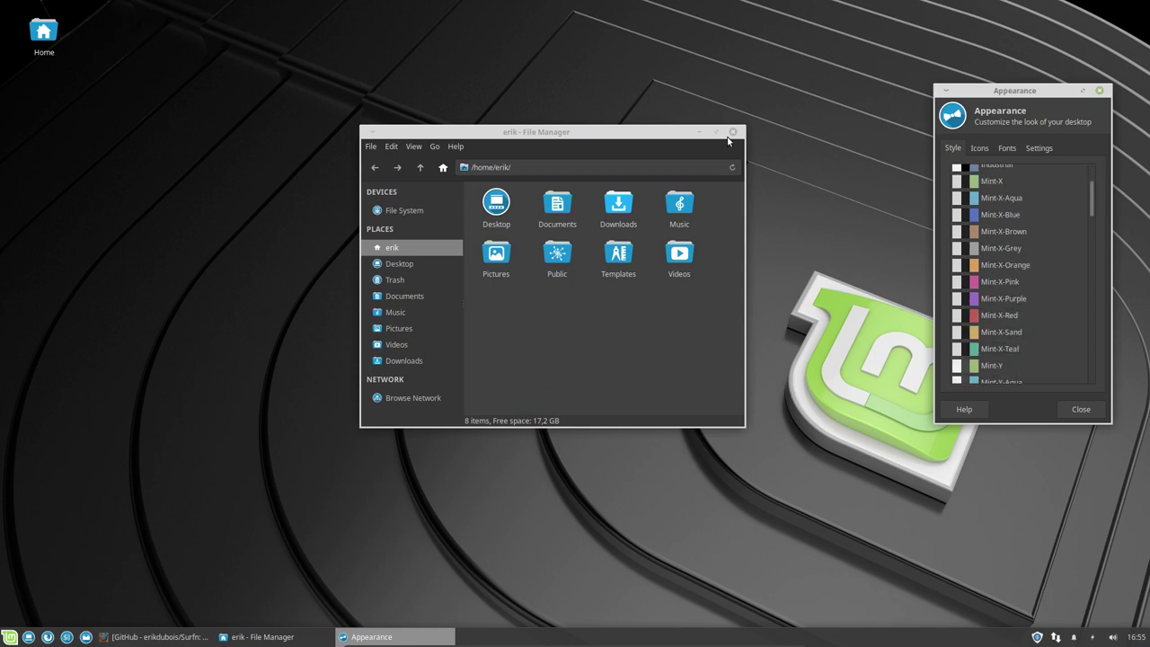
pyautogui.click(728, 139)
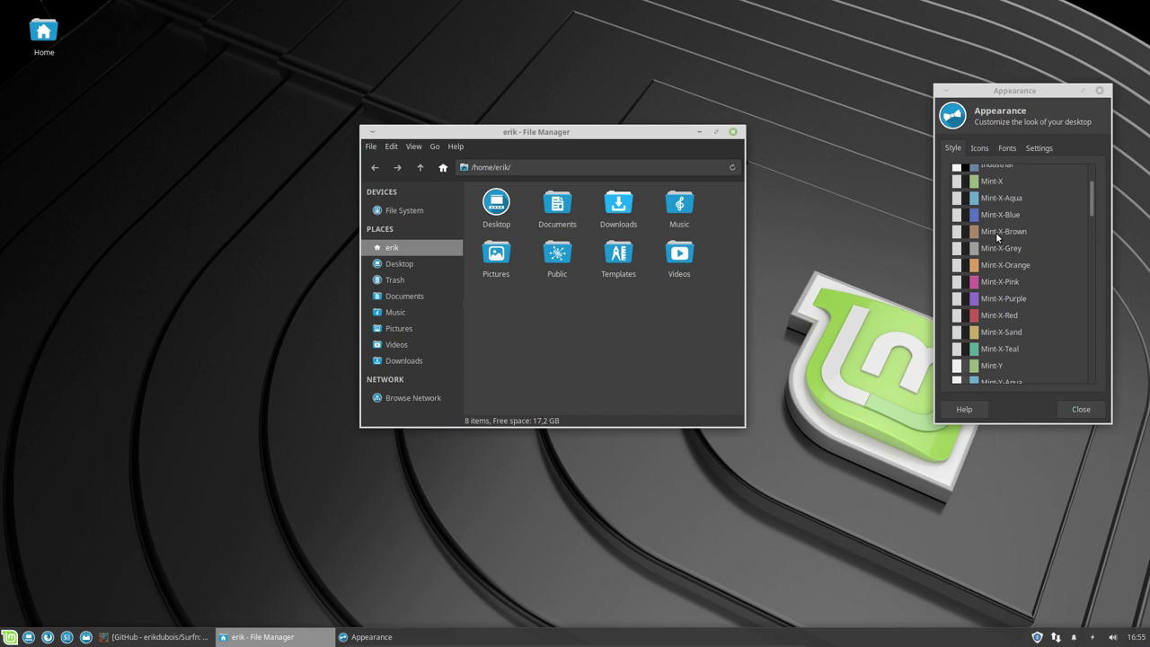
pyautogui.scroll(-10, 997, 236)
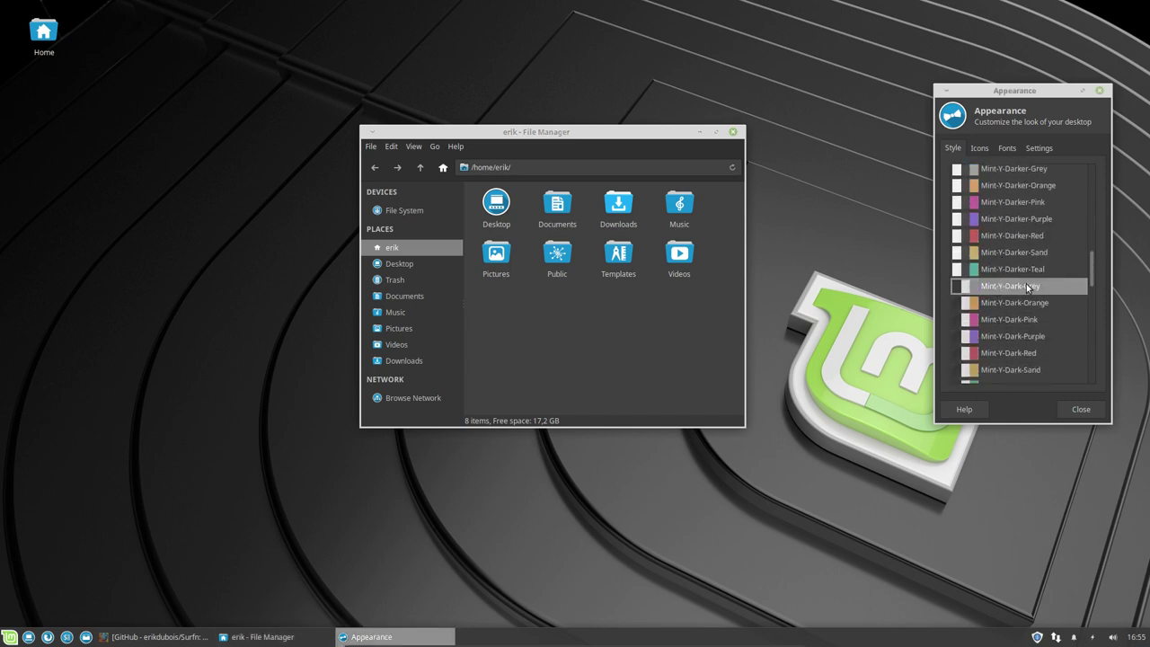
pyautogui.click(980, 148)
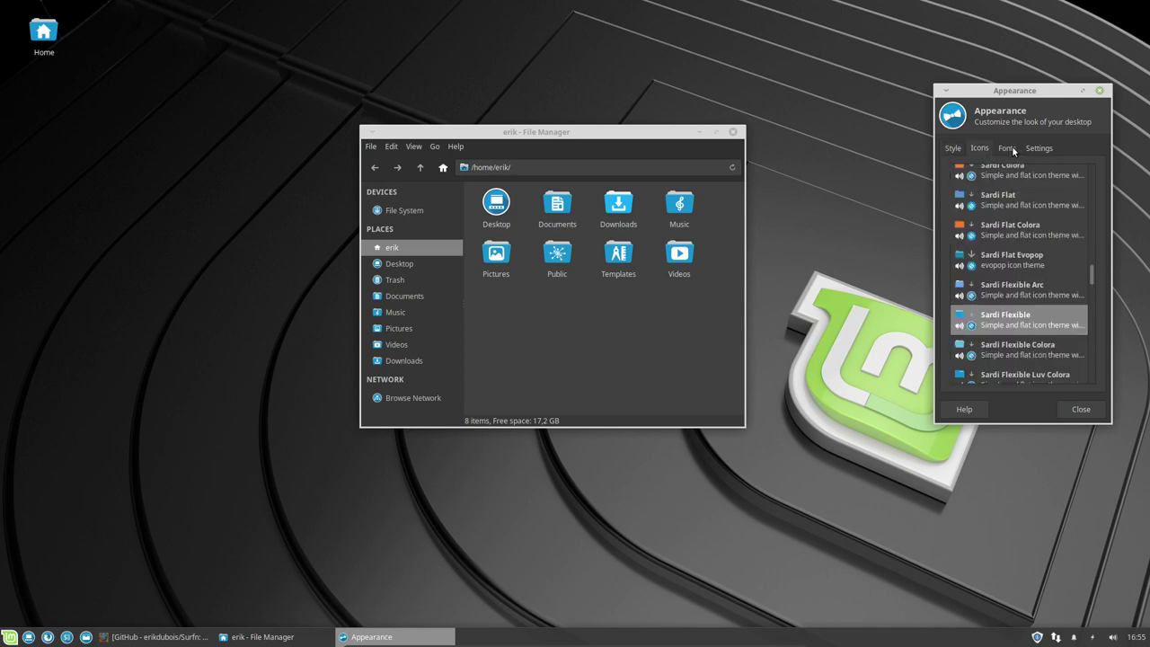
# Set the default font to Noto Sans size 10.
pyautogui.click(1008, 150)
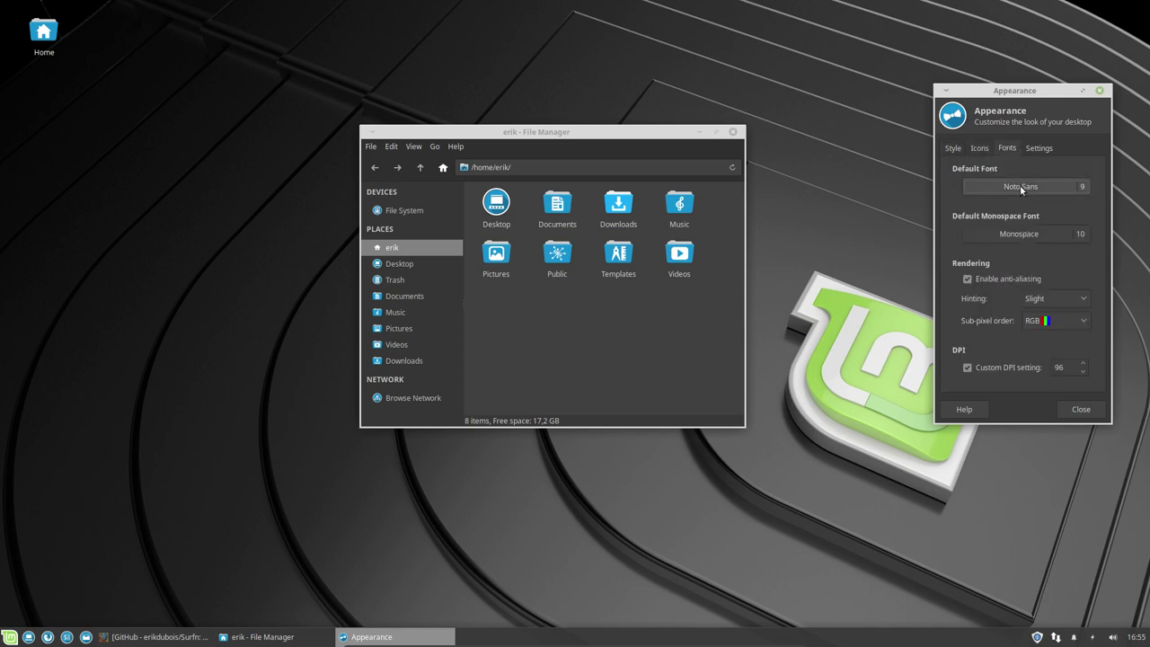
pyautogui.click(1021, 189)
pyautogui.click(1126, 271)
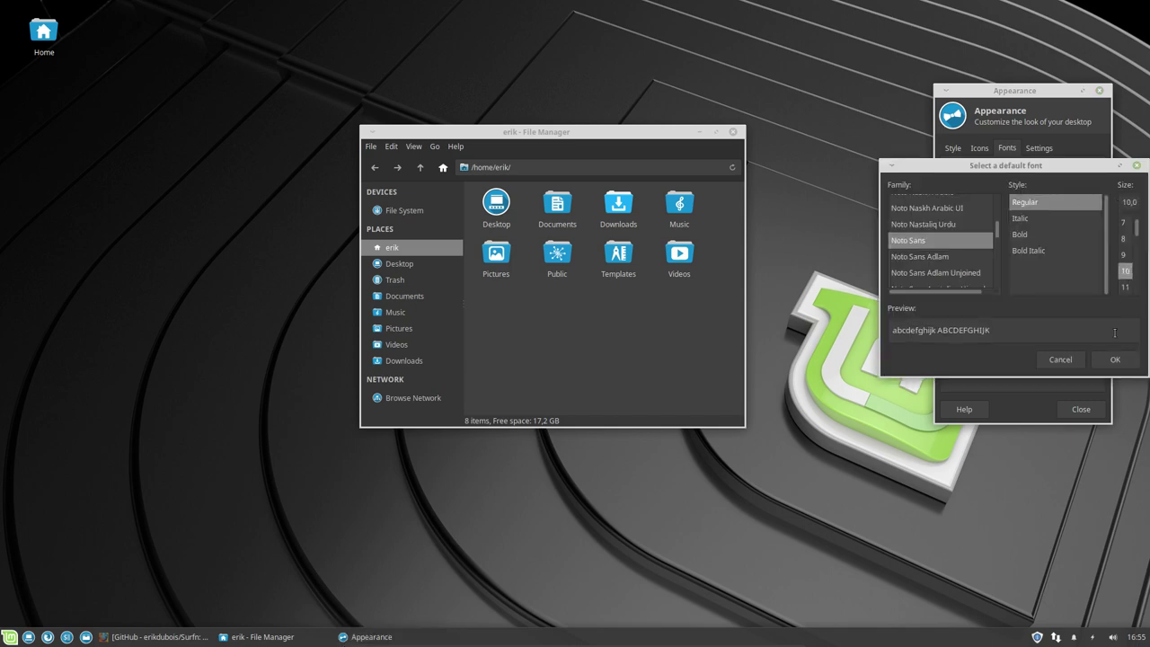
pyautogui.click(1113, 359)
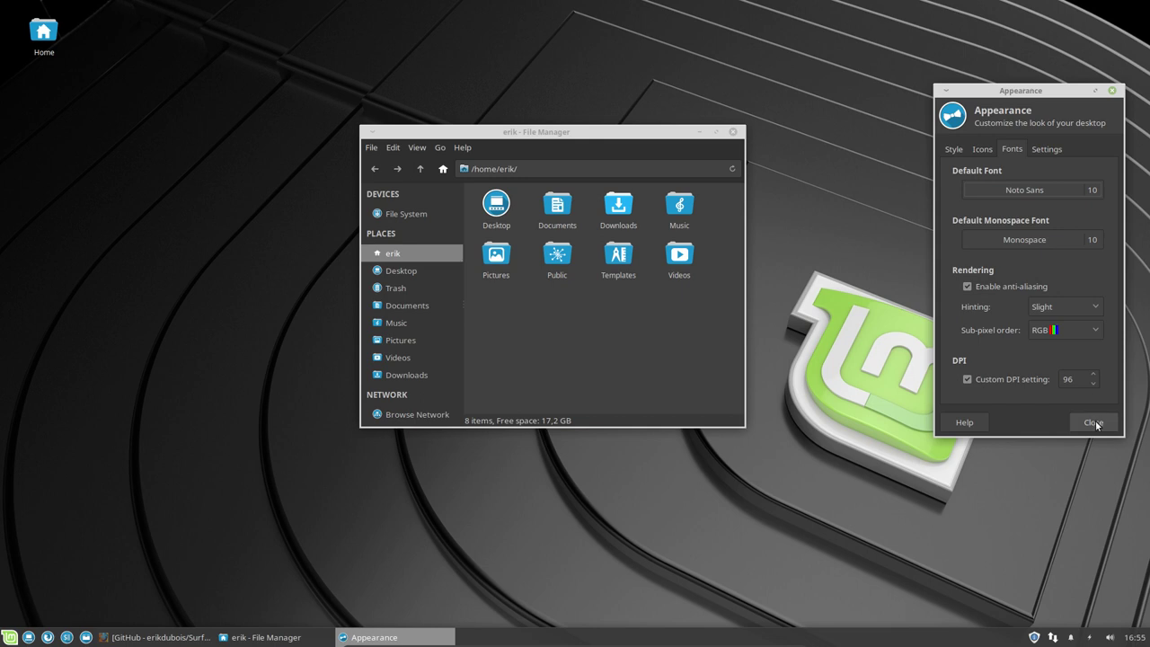
# Glance at the Settings, Icons and Style tabs, then close Appearance.
pyautogui.click(1050, 152)
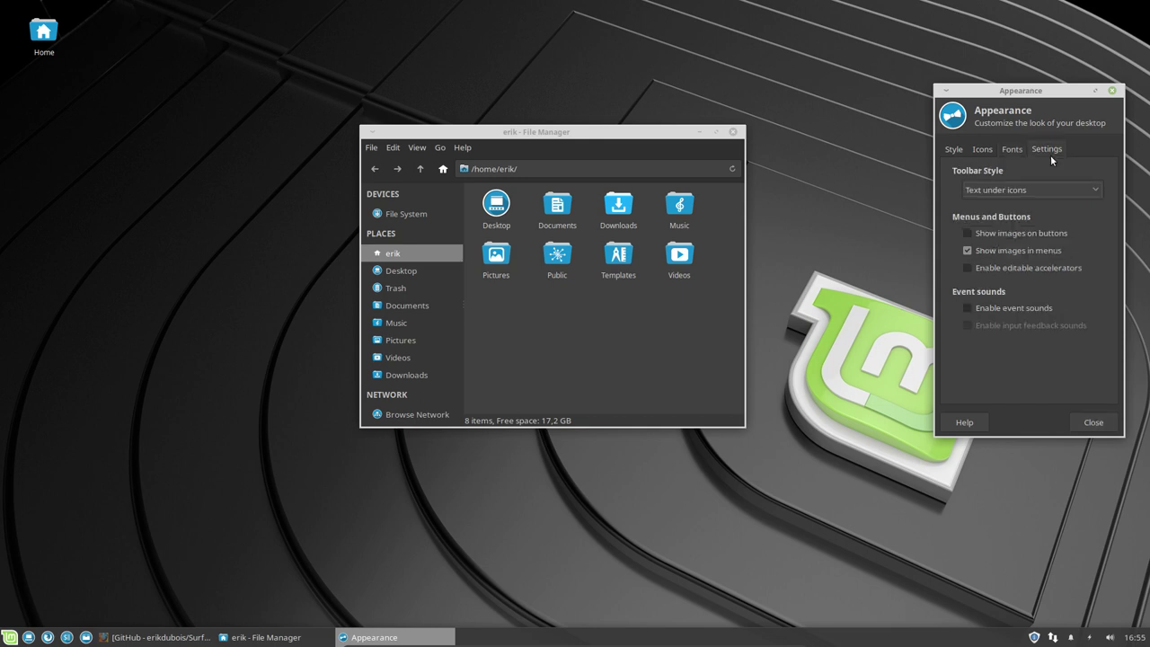
pyautogui.click(987, 154)
pyautogui.click(958, 156)
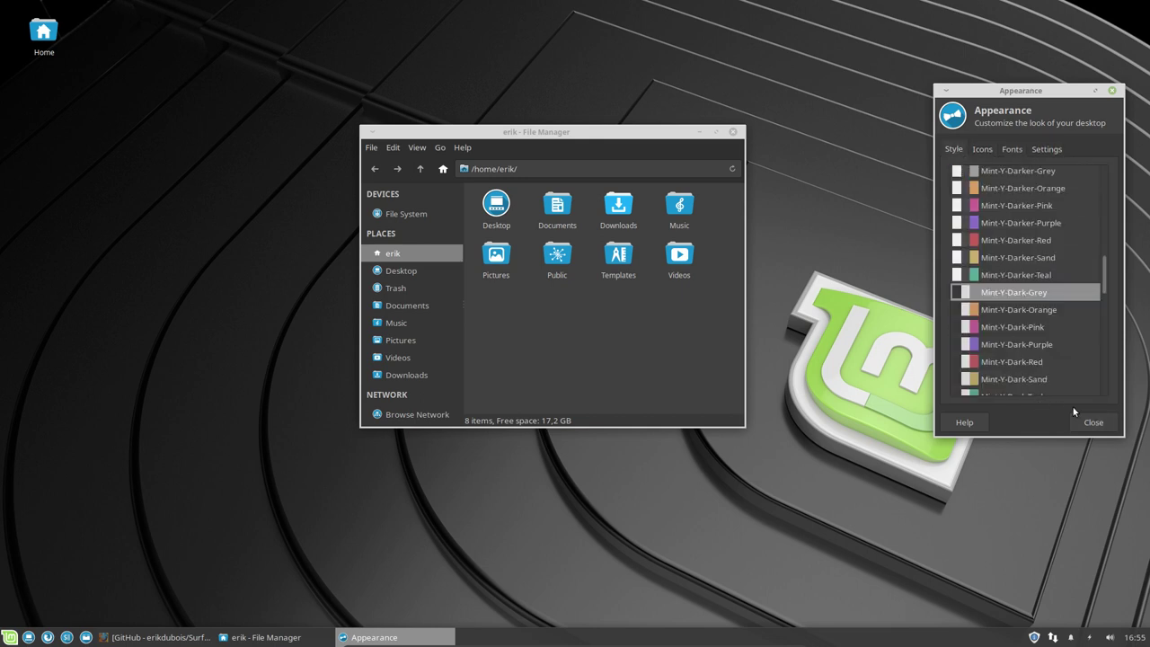
pyautogui.click(1092, 422)
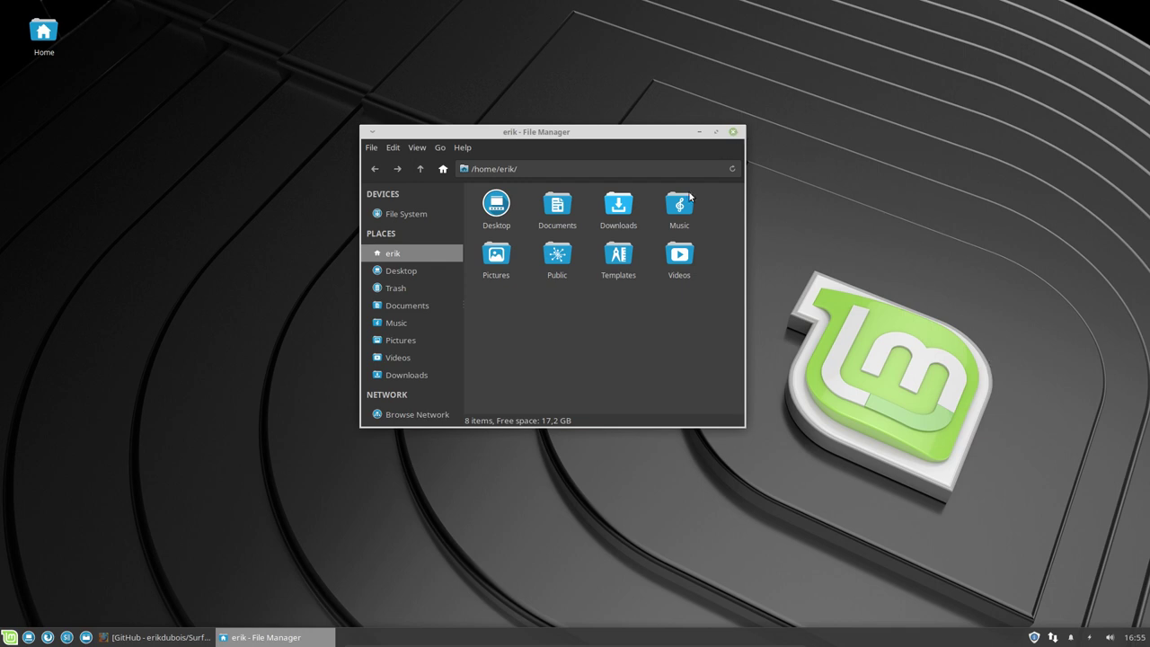
# Open the Window Manager settings by searching 'windw' in the Whisker menu.
pyautogui.click(11, 639)
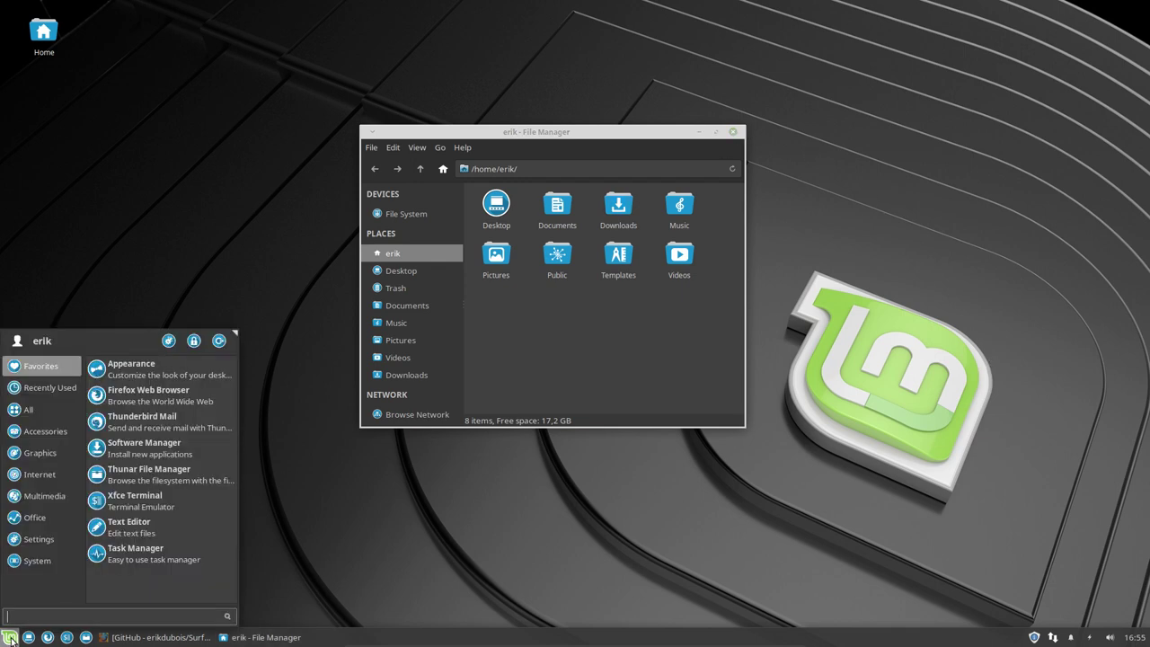
pyautogui.write('border')
pyautogui.press('BackSpace')
pyautogui.press('BackSpace')
pyautogui.press('BackSpace')
pyautogui.press('BackSpace')
pyautogui.press('BackSpace')
pyautogui.press('BackSpace')
pyautogui.write('windw')
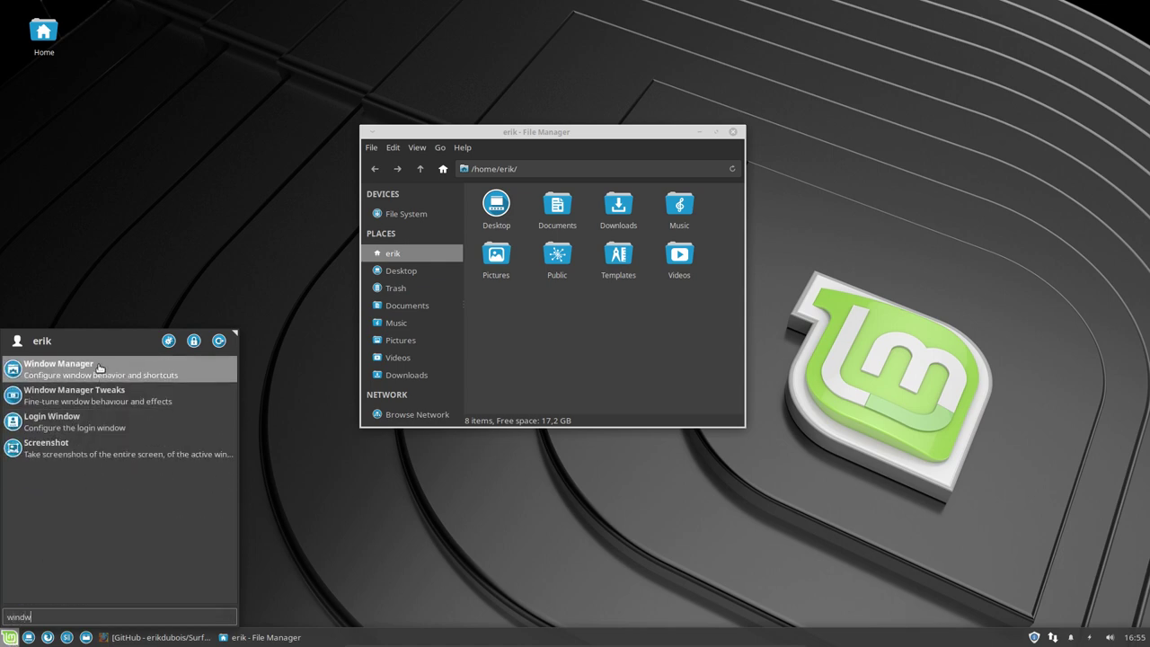
pyautogui.click(97, 368)
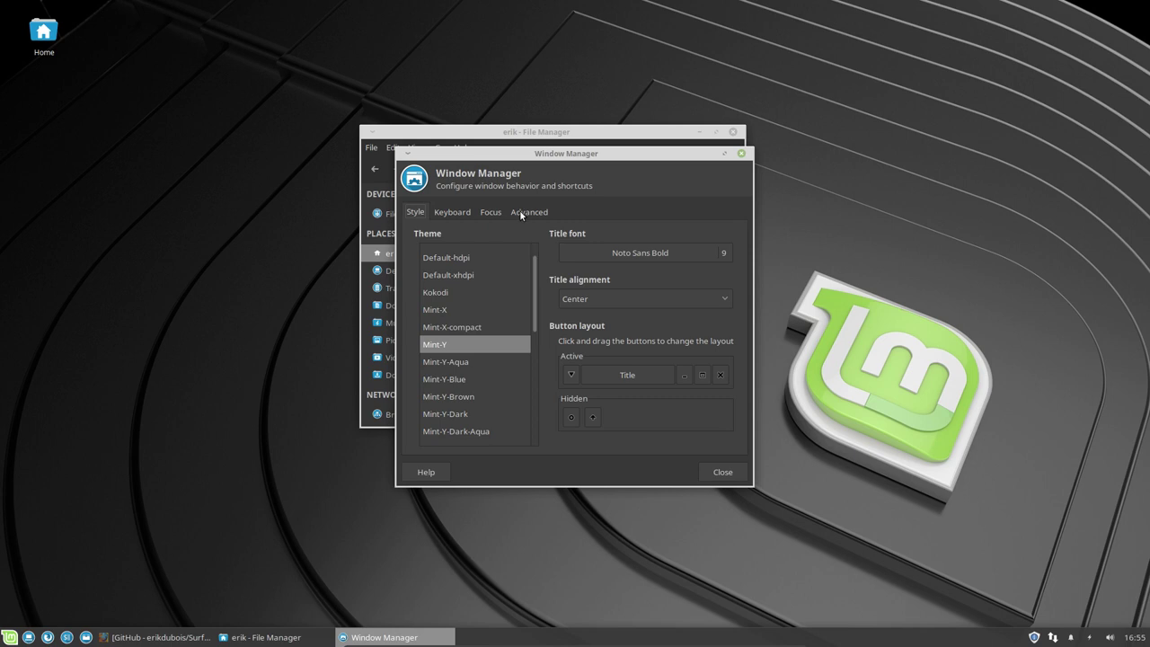
# Preview the Mint-Y-Dark, Dark-Blue, Dark-Brown, Dark-Orange and Dark-Pink window themes.
pyautogui.click(447, 211)
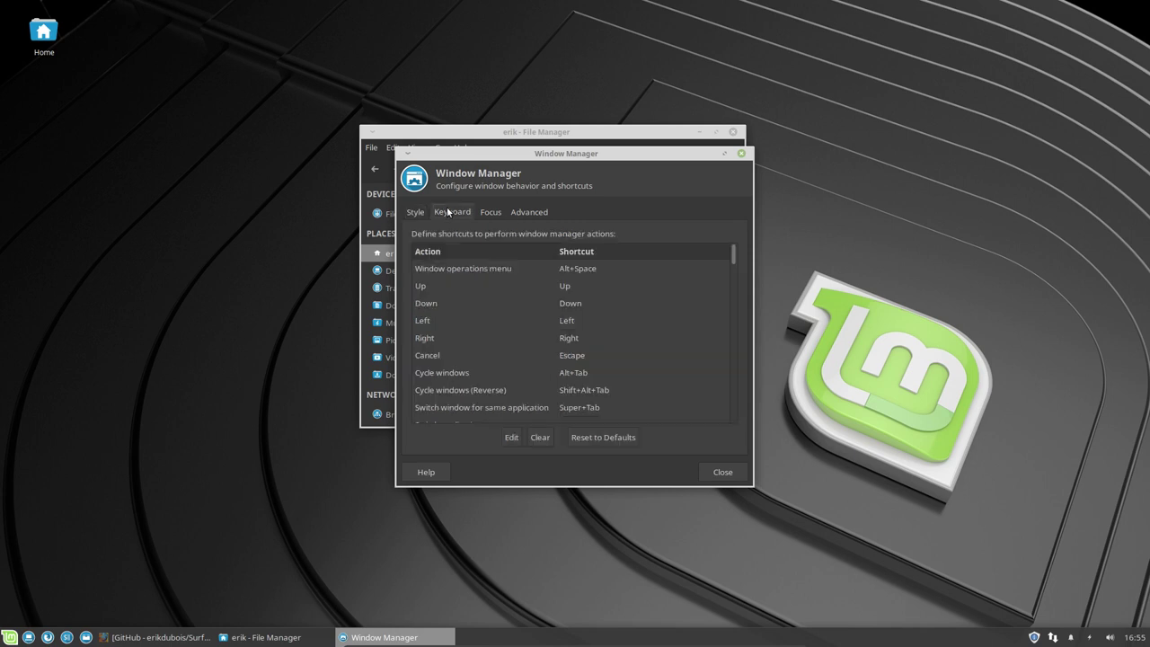
pyautogui.click(419, 213)
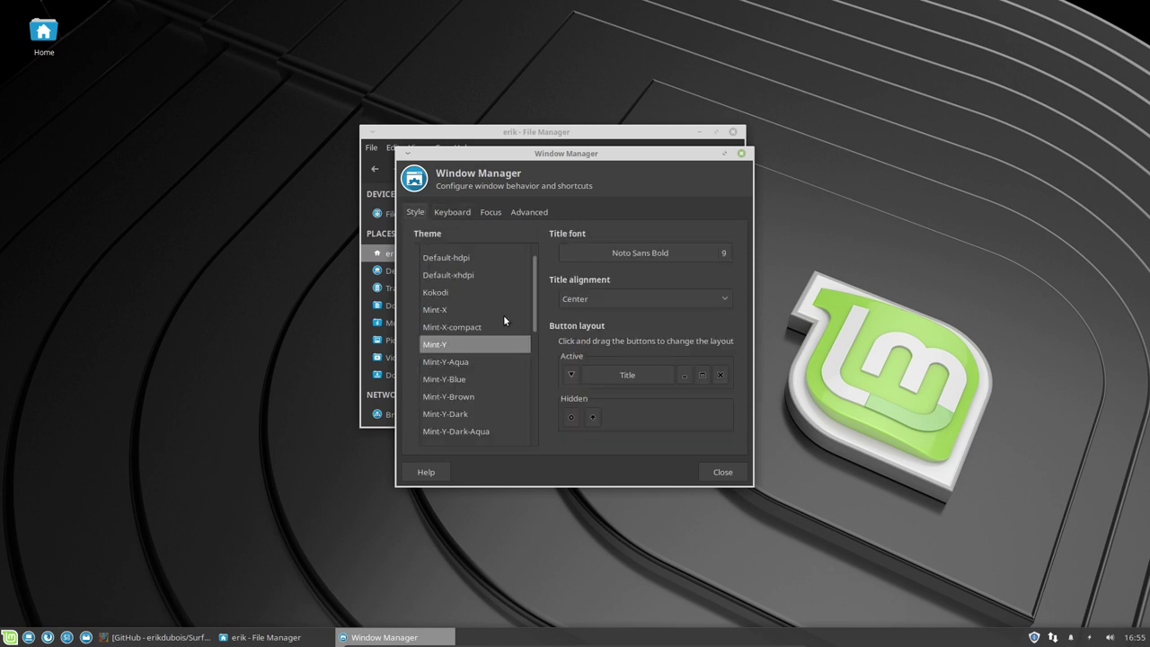
pyautogui.scroll(-2, 466, 328)
pyautogui.click(466, 328)
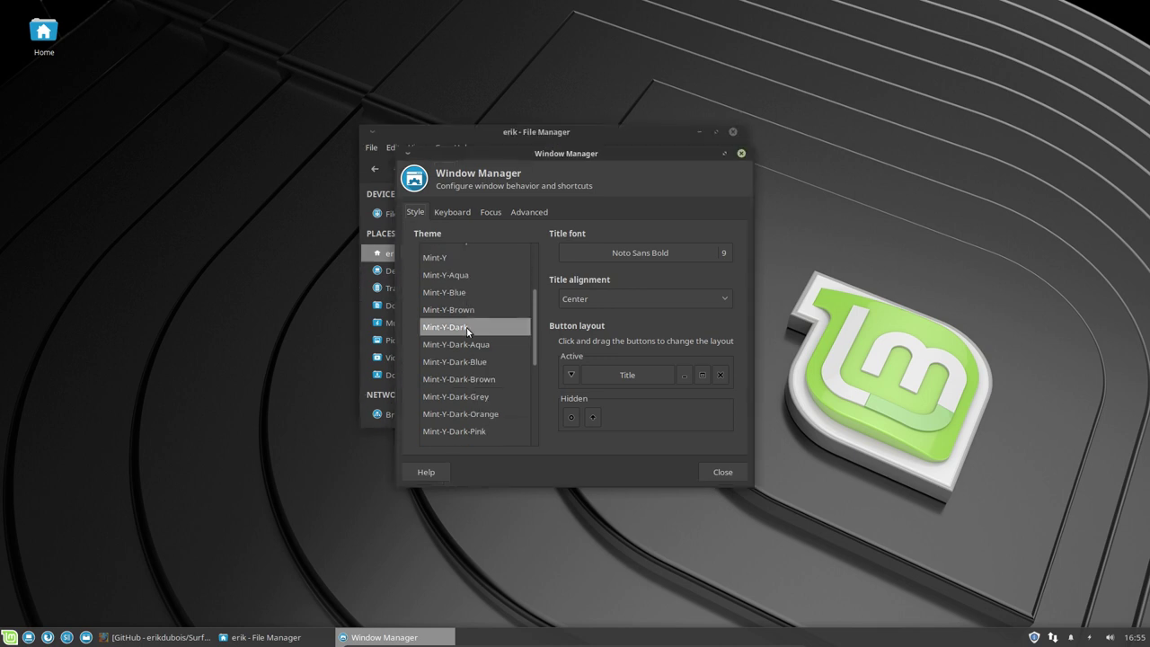
pyautogui.click(465, 362)
pyautogui.scroll(-2, 466, 375)
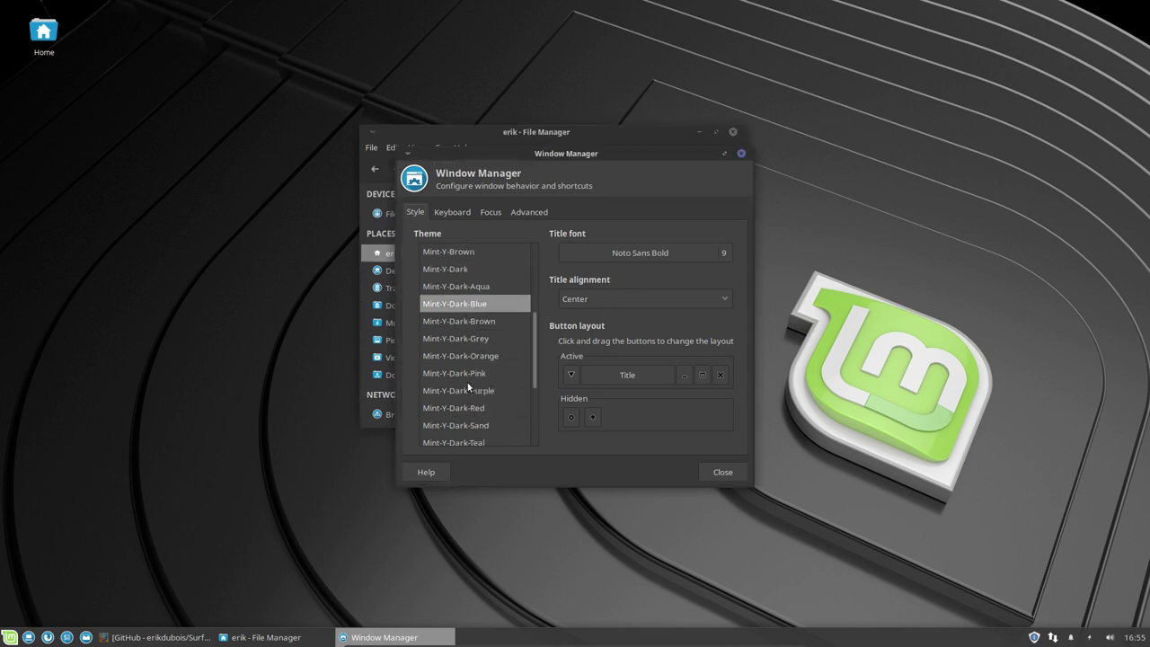
pyautogui.click(464, 322)
pyautogui.click(463, 358)
pyautogui.click(466, 373)
# Try the Mint-Y-Orange, Mint-Y-Grey and Mint-Y-Dark-Teal window themes.
pyautogui.scroll(-3, 468, 383)
pyautogui.click(463, 361)
pyautogui.scroll(-1, 461, 326)
pyautogui.click(467, 317)
pyautogui.click(466, 305)
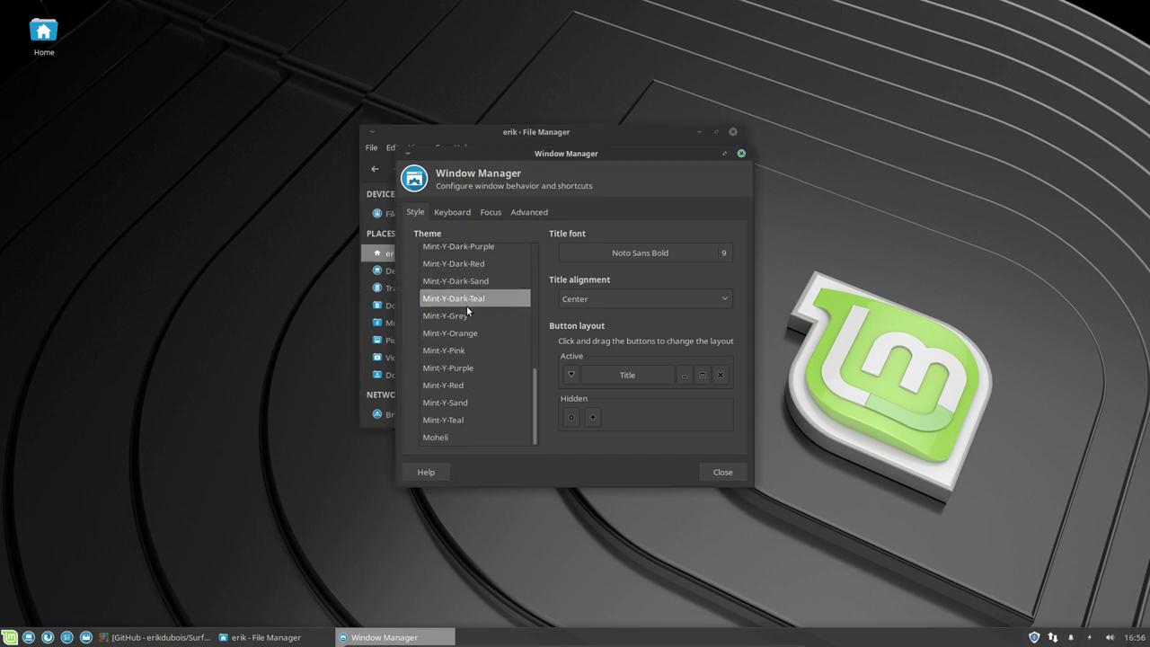
# Step through the theme list with arrow keys and settle on Mint-Y-Dark-Orange.
pyautogui.press('Up')
pyautogui.press('Up')
pyautogui.press('Up')
pyautogui.press('Up')
pyautogui.press('Up')
pyautogui.press('Up')
pyautogui.press('Up')
pyautogui.press('Up')
pyautogui.press('Up')
pyautogui.press('Up')
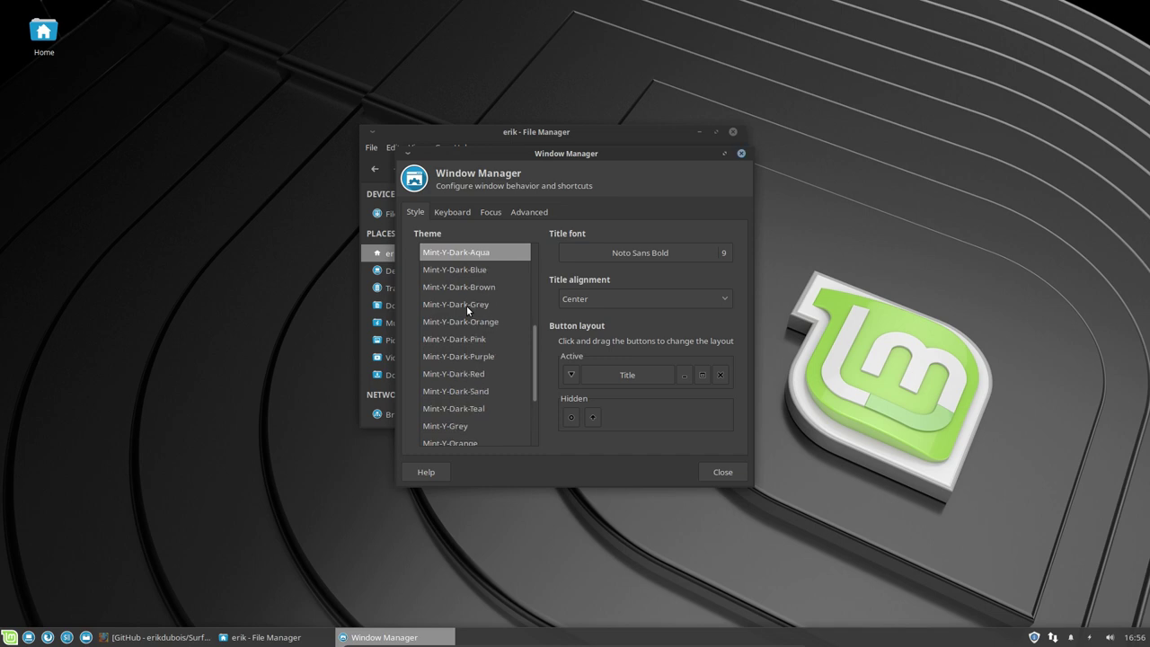
pyautogui.press('Up')
pyautogui.press('Up')
pyautogui.press('Up')
pyautogui.press('Up')
pyautogui.press('Up')
pyautogui.press('Up')
pyautogui.press('Up')
pyautogui.press('Up')
pyautogui.press('Up')
pyautogui.press('Up')
pyautogui.press('Up')
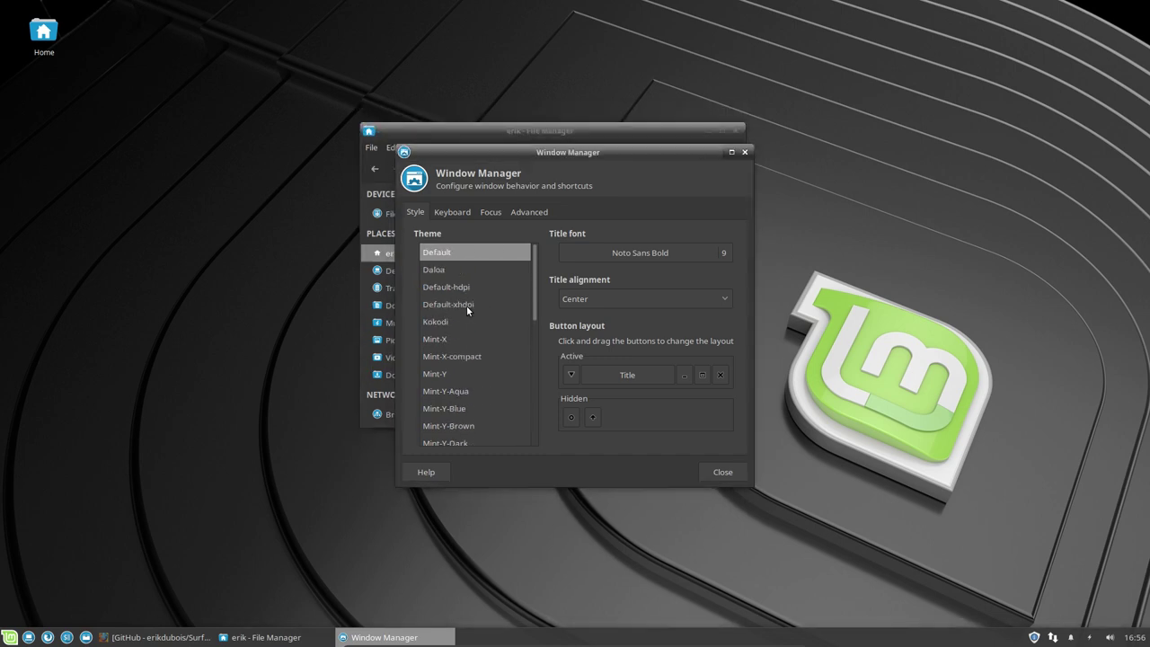
pyautogui.press('Down')
pyautogui.press('Down')
pyautogui.press('Down')
pyautogui.press('Down')
pyautogui.press('Down')
pyautogui.press('Down')
pyautogui.press('Down')
pyautogui.press('Down')
pyautogui.press('Down')
pyautogui.press('Down')
pyautogui.press('Down')
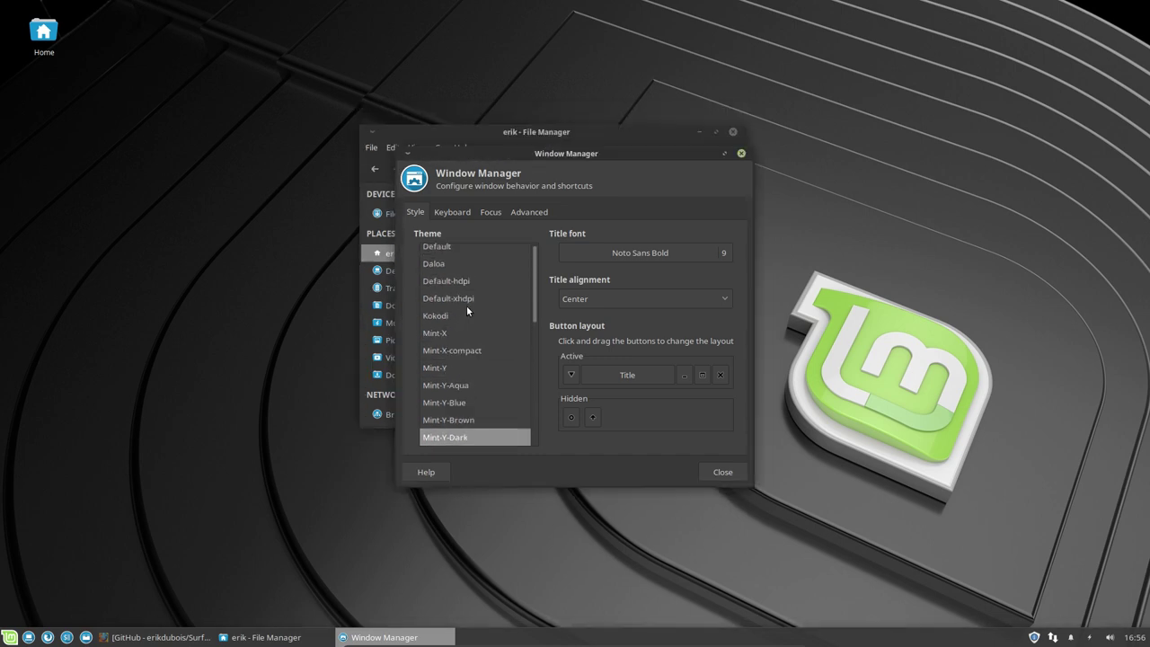
pyautogui.press('Down')
pyautogui.press('Down')
pyautogui.press('Down')
pyautogui.press('Down')
pyautogui.press('Down')
pyautogui.press('Down')
pyautogui.press('Down')
pyautogui.press('Down')
pyautogui.press('Down')
pyautogui.press('Down')
pyautogui.press('Down')
pyautogui.press('Down')
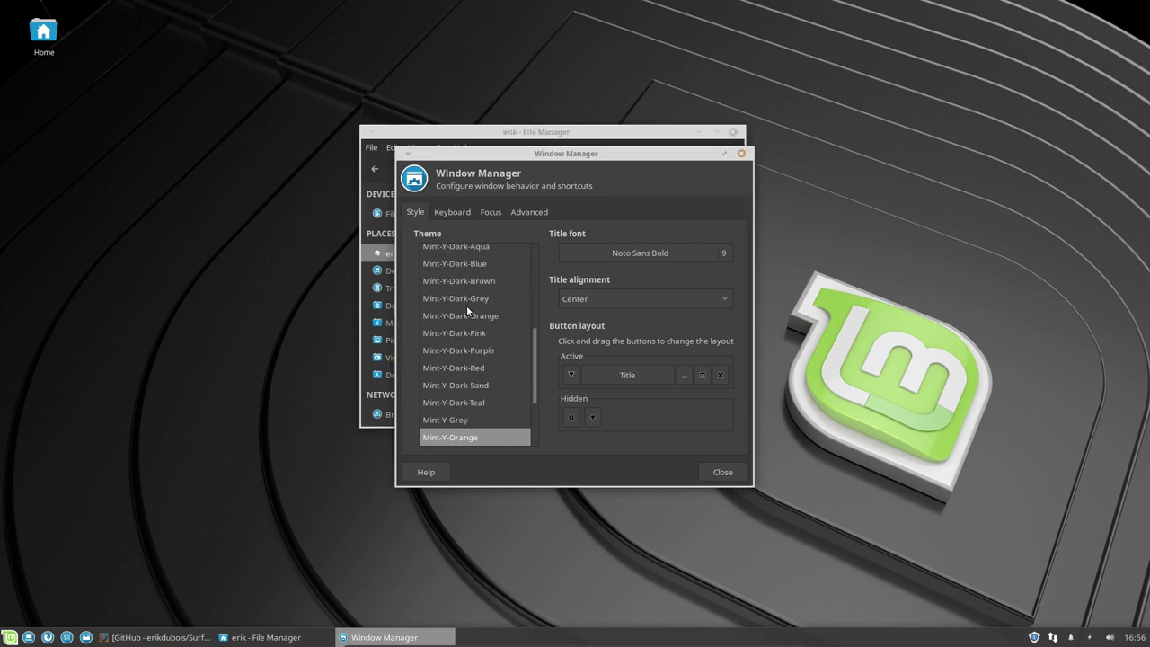
pyautogui.press('Down')
pyautogui.press('Down')
pyautogui.press('Down')
pyautogui.press('Down')
pyautogui.press('Down')
pyautogui.press('Down')
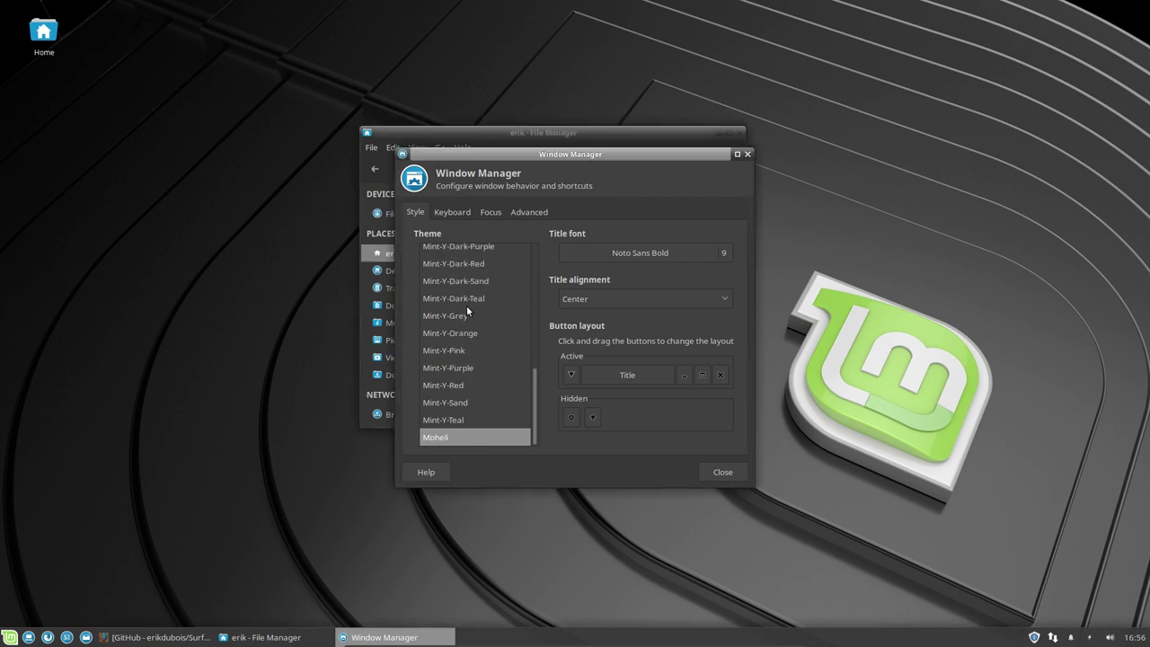
pyautogui.press('Up')
pyautogui.press('Up')
pyautogui.press('Up')
pyautogui.press('Up')
pyautogui.press('Up')
pyautogui.press('Up')
pyautogui.press('Up')
pyautogui.press('Up')
pyautogui.press('Up')
pyautogui.press('Up')
pyautogui.press('Up')
pyautogui.press('Up')
pyautogui.press('Up')
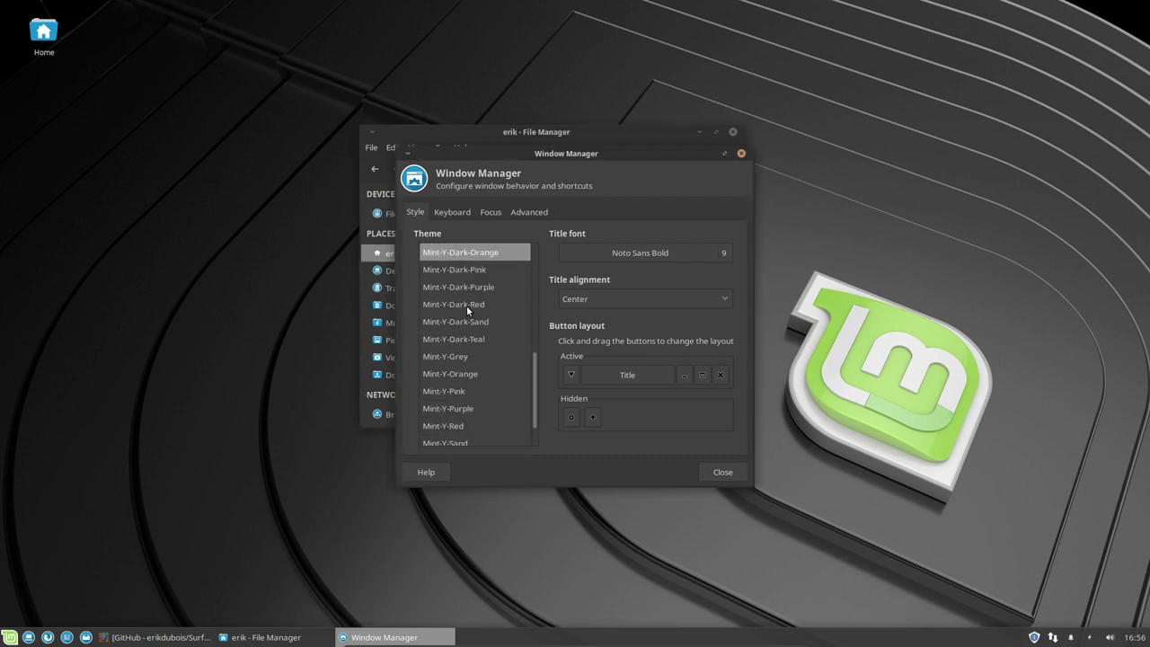
pyautogui.press('Down')
pyautogui.press('Up')
# Review the Keyboard, Focus and Advanced tabs, close the settings, and move the file manager up-right.
pyautogui.click(454, 213)
pyautogui.click(490, 214)
pyautogui.click(532, 214)
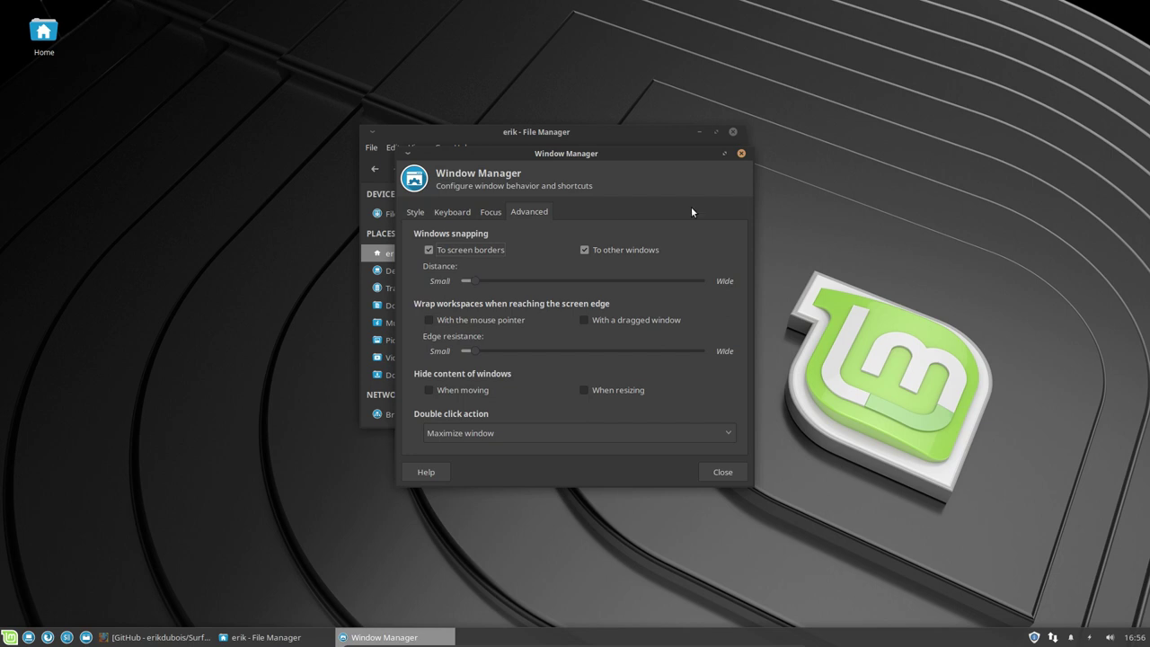
pyautogui.click(741, 152)
pyautogui.moveTo(576, 131); pyautogui.dragTo(776, 100)
# Open the Whisker Menu properties and its icon chooser.
pyautogui.click(8, 637)
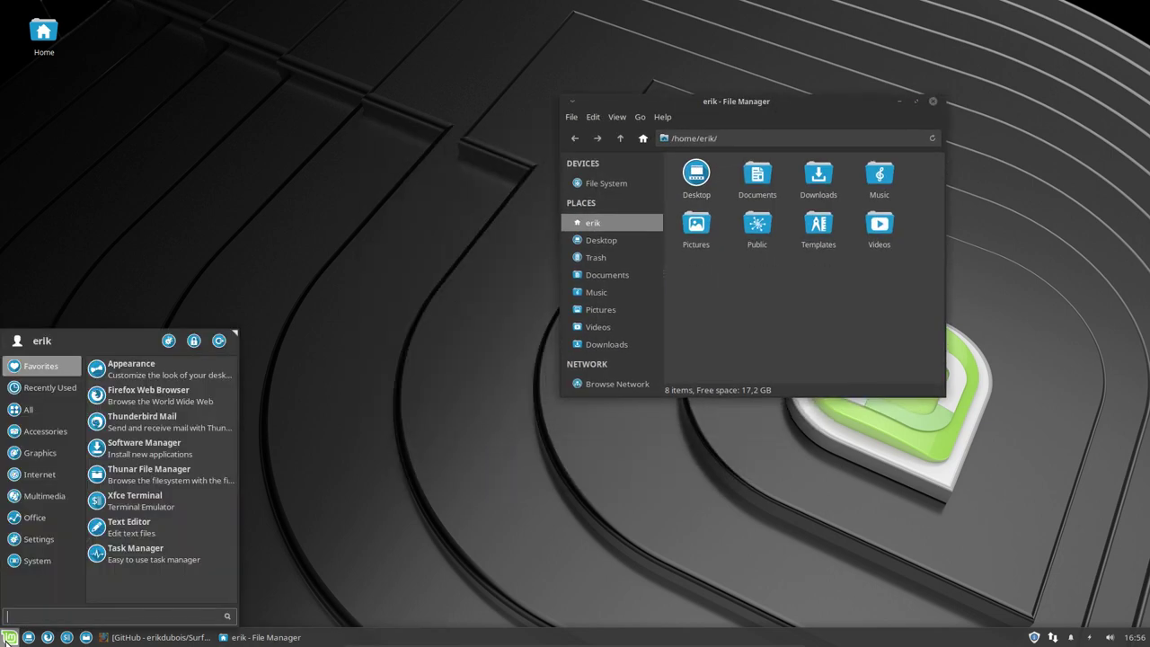
pyautogui.click(8, 639)
pyautogui.rightClick(8, 639)
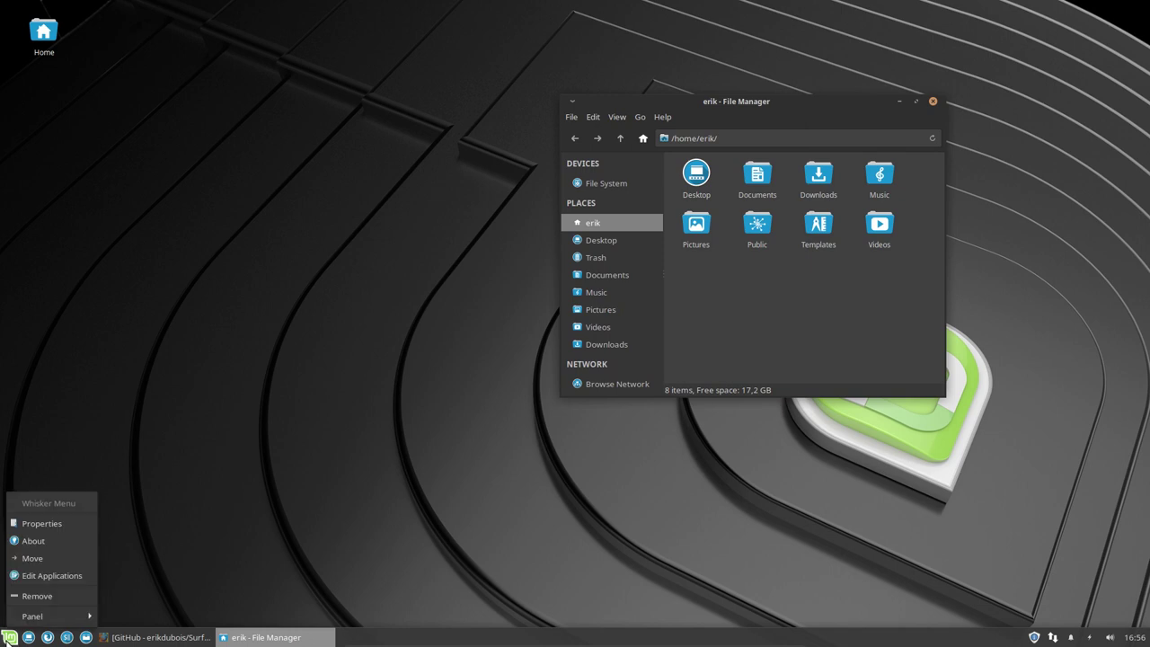
pyautogui.click(63, 525)
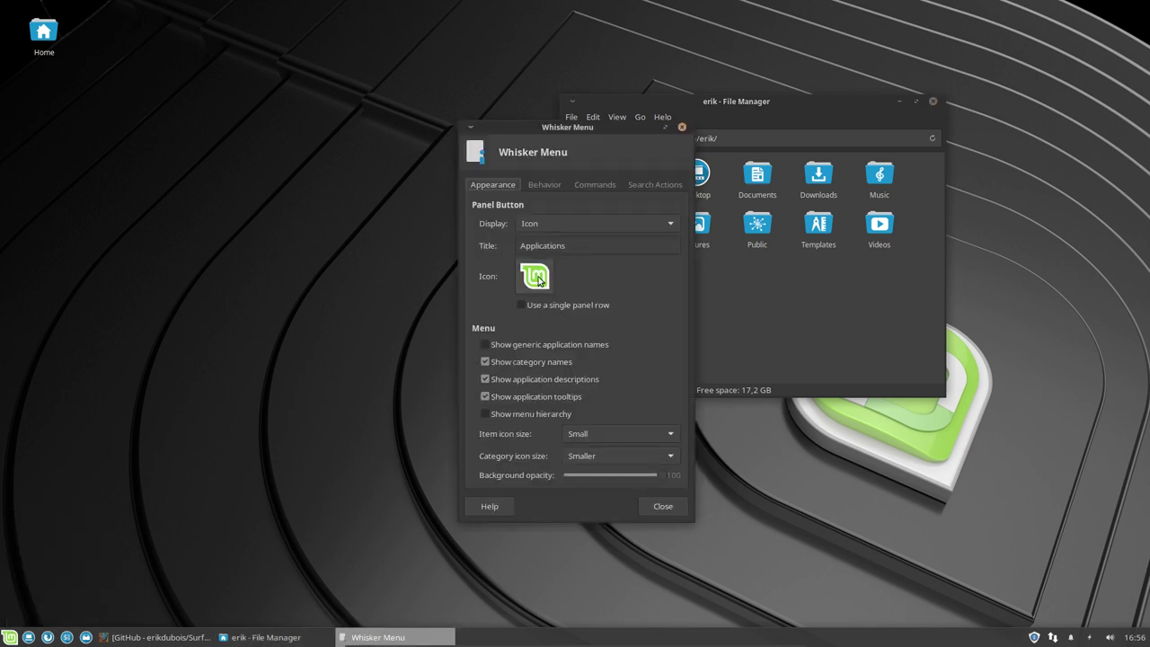
pyautogui.click(589, 292)
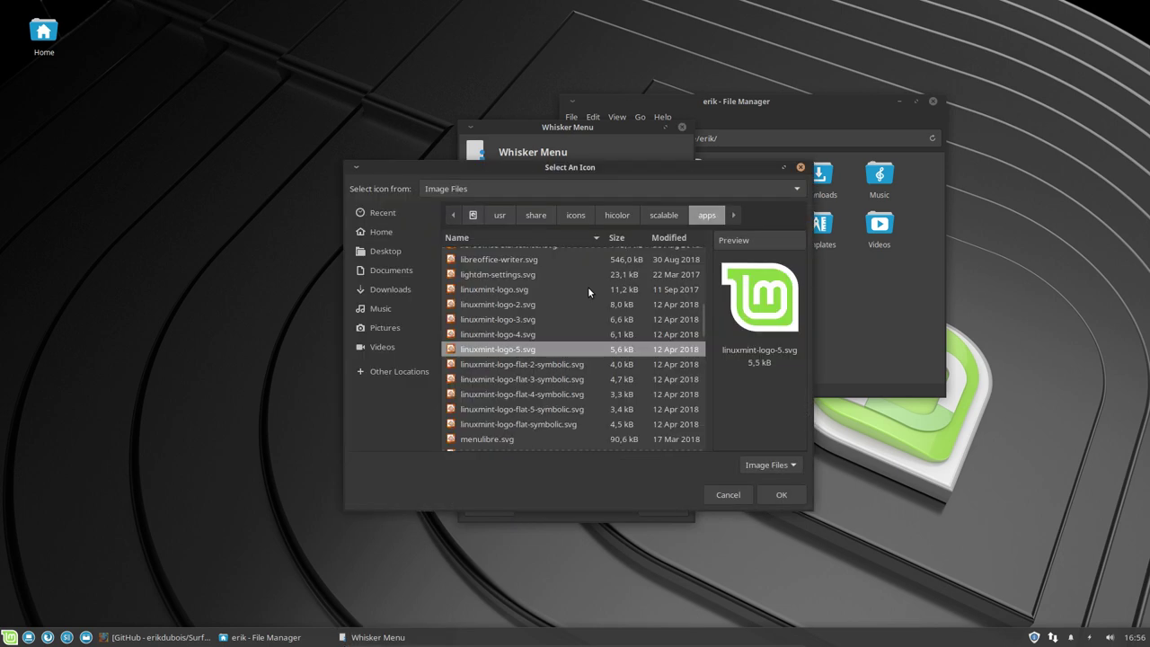
pyautogui.moveTo(623, 167); pyautogui.dragTo(354, 166)
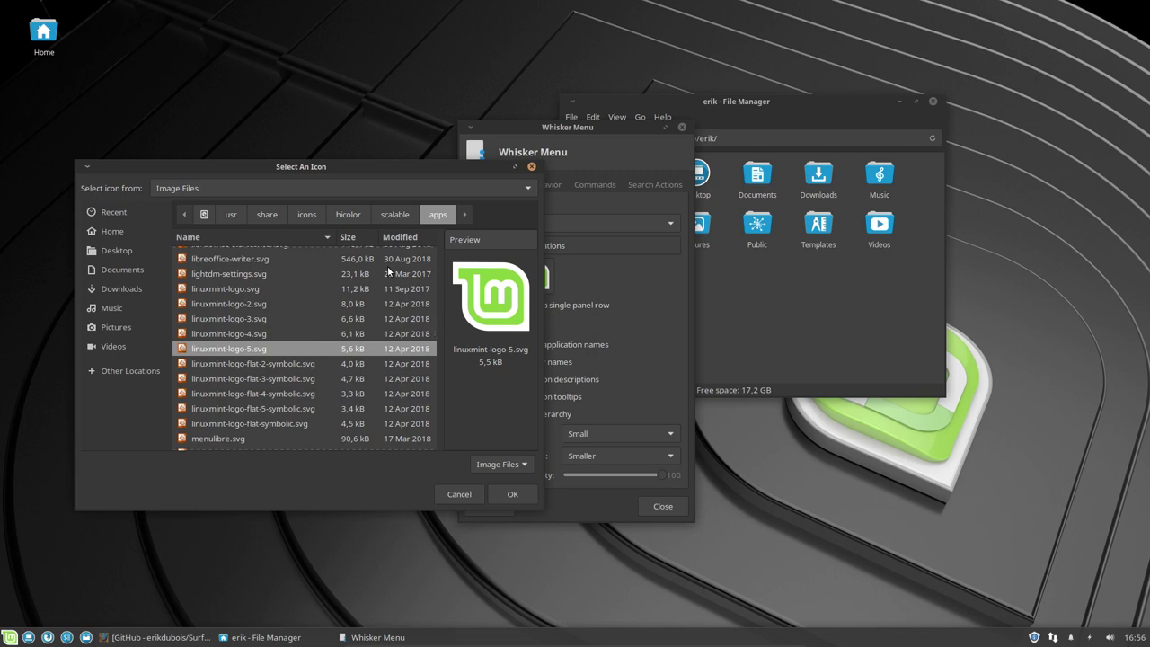
# Show hidden folders and browse to ~/.icons/Sardi/scalable/places in the icon chooser.
pyautogui.click(307, 216)
pyautogui.scroll(-7, 226, 404)
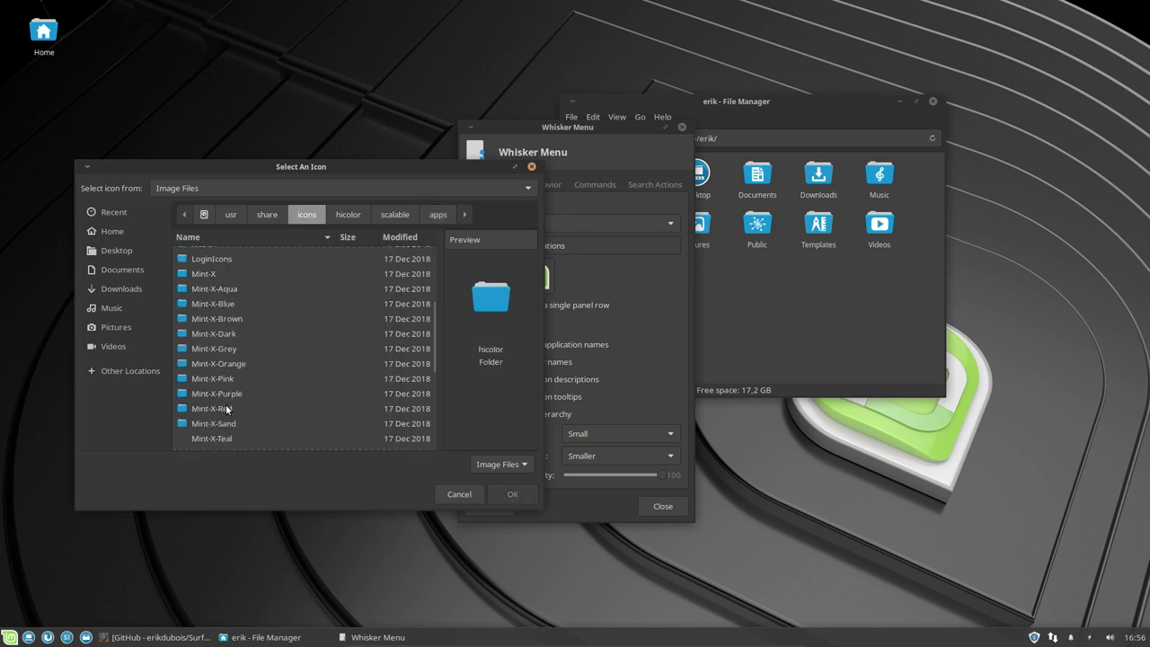
pyautogui.scroll(5, 225, 410)
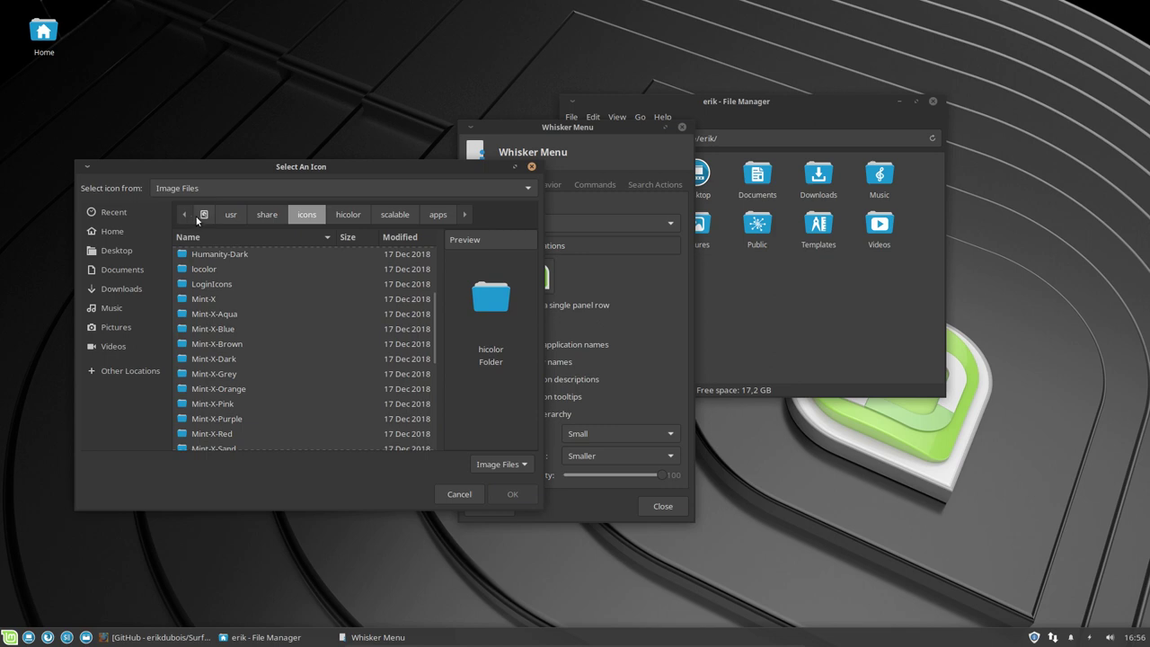
pyautogui.click(121, 233)
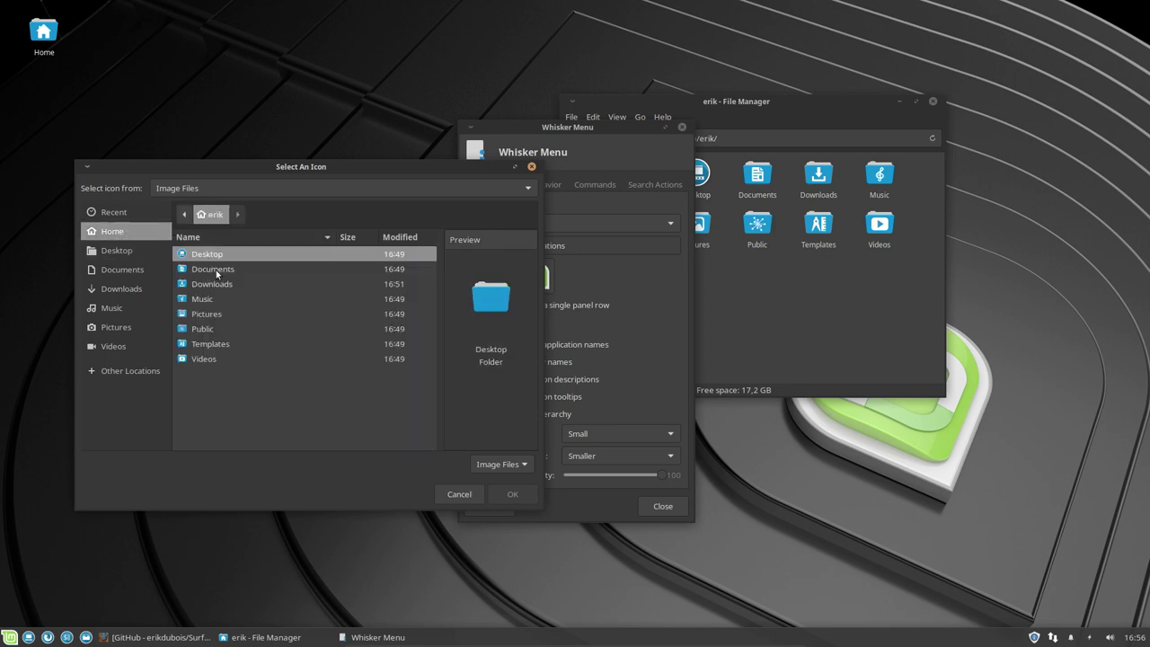
pyautogui.hotkey('ctrl', 'h')
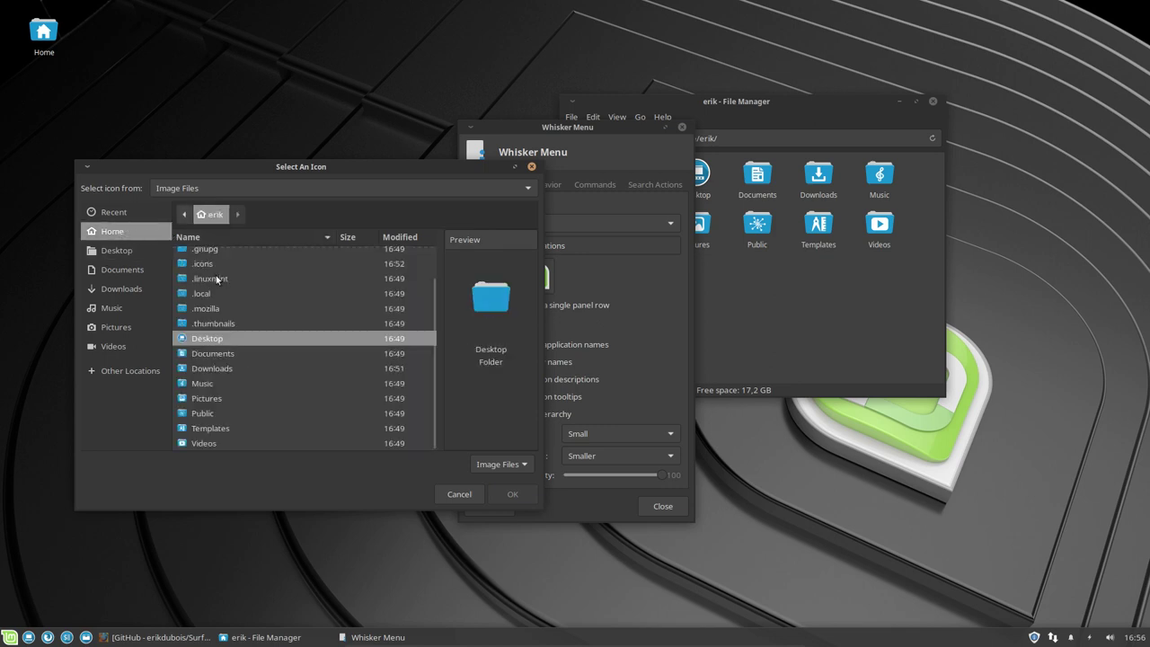
pyautogui.doubleClick(210, 268)
pyautogui.doubleClick(215, 256)
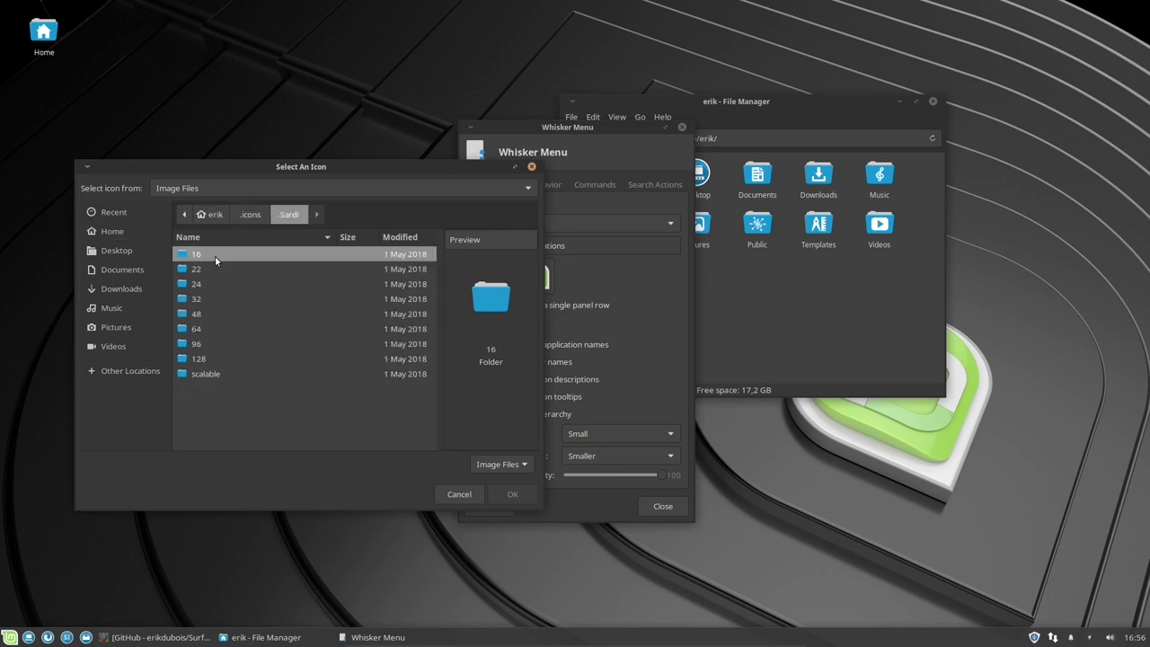
pyautogui.doubleClick(216, 372)
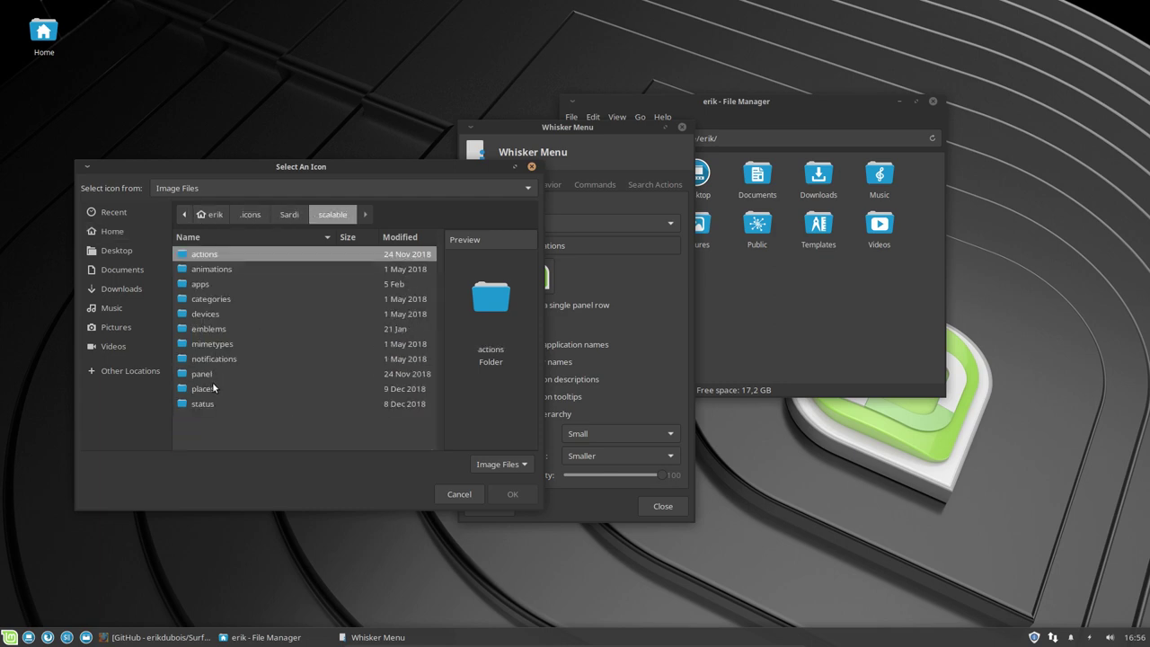
pyautogui.doubleClick(203, 390)
# Preview the start-here icons and confirm start-here-linuxmint.svg as the menu button icon.
pyautogui.scroll(-10, 214, 395)
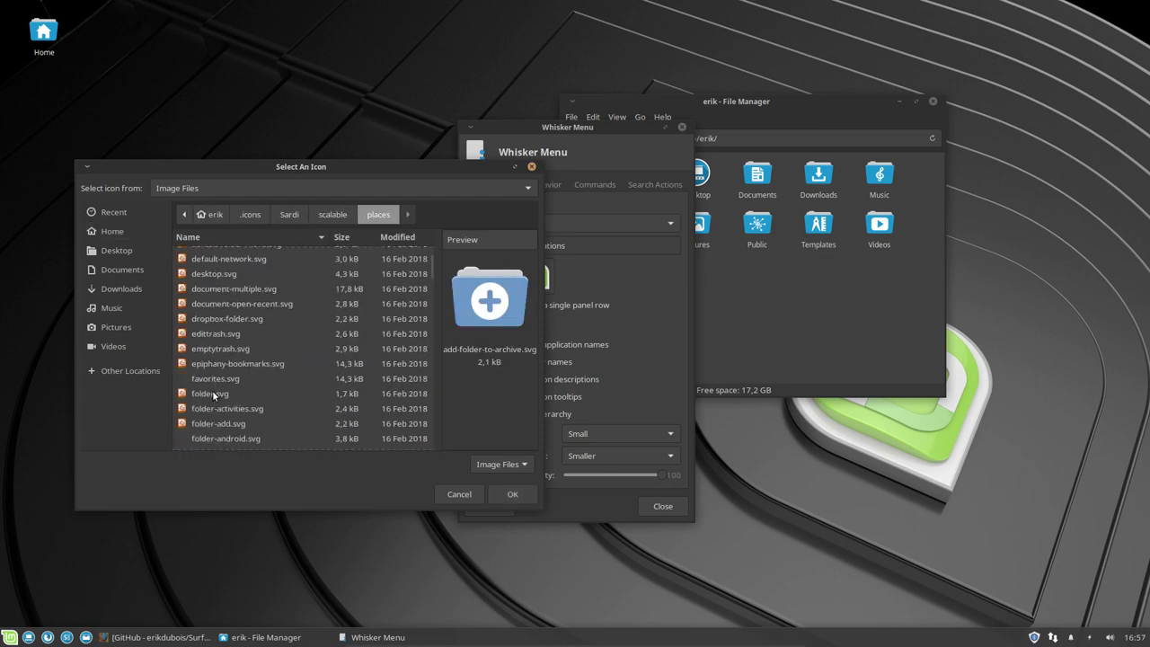
pyautogui.scroll(-20, 212, 390)
pyautogui.scroll(-2, 212, 390)
pyautogui.click(214, 311)
pyautogui.scroll(-1, 214, 311)
pyautogui.press('Up')
pyautogui.press('Up')
pyautogui.press('Up')
pyautogui.press('Up')
pyautogui.press('Up')
pyautogui.press('Up')
pyautogui.press('Up')
pyautogui.press('Up')
pyautogui.press('Up')
pyautogui.press('Up')
pyautogui.press('Up')
pyautogui.press('Up')
pyautogui.press('Up')
pyautogui.press('Up')
pyautogui.press('Up')
pyautogui.press('Up')
pyautogui.press('Up')
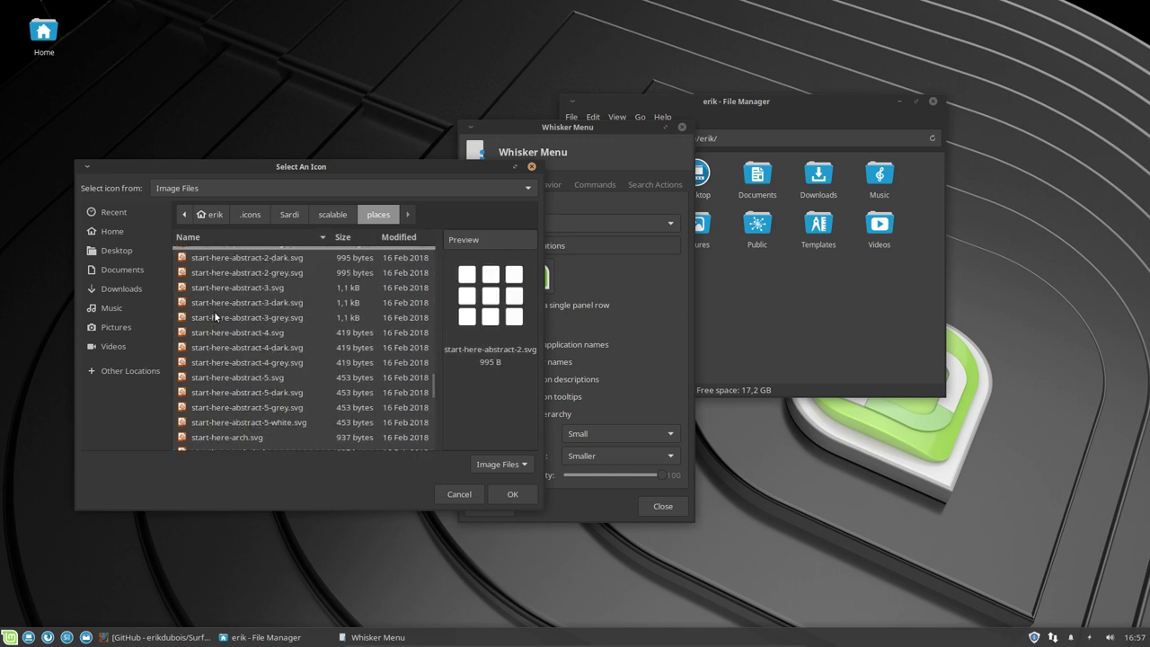
pyautogui.press('Down')
pyautogui.press('Down')
pyautogui.press('Down')
pyautogui.press('Down')
pyautogui.press('Down')
pyautogui.press('Down')
pyautogui.press('Down')
pyautogui.press('Down')
pyautogui.press('Down')
pyautogui.press('Down')
pyautogui.press('Down')
pyautogui.press('Down')
pyautogui.press('Down')
pyautogui.press('Down')
pyautogui.press('Down')
pyautogui.press('Down')
pyautogui.press('Down')
pyautogui.press('Down')
pyautogui.press('Down')
pyautogui.press('Down')
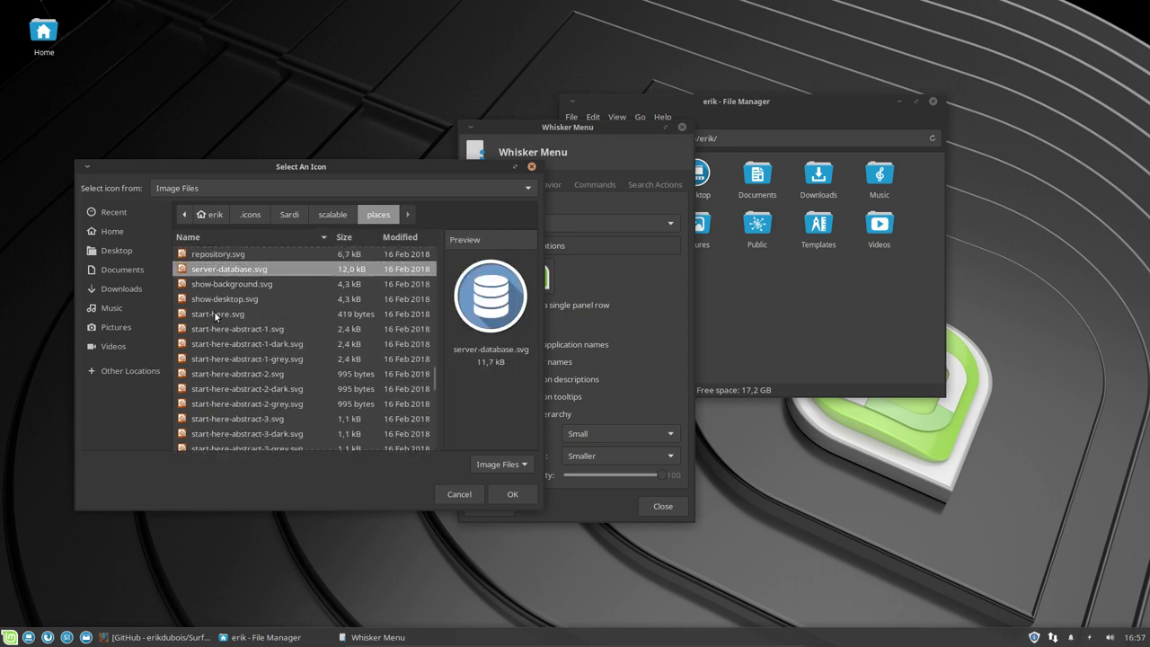
pyautogui.press('Down')
pyautogui.press('Down')
pyautogui.press('Down')
pyautogui.press('Down')
pyautogui.press('Down')
pyautogui.press('Down')
pyautogui.press('Down')
pyautogui.press('Down')
pyautogui.press('Down')
pyautogui.press('Down')
pyautogui.press('Down')
pyautogui.press('Down')
pyautogui.press('Down')
pyautogui.press('Down')
pyautogui.press('Down')
pyautogui.press('Down')
pyautogui.press('Down')
pyautogui.press('Down')
pyautogui.press('Down')
pyautogui.press('Down')
pyautogui.press('Down')
pyautogui.press('Down')
pyautogui.press('Down')
pyautogui.press('Down')
pyautogui.press('Down')
pyautogui.press('Down')
pyautogui.press('Down')
pyautogui.press('Down')
pyautogui.press('Down')
pyautogui.press('Down')
pyautogui.press('Up')
pyautogui.press('Up')
pyautogui.press('Up')
pyautogui.press('Up')
pyautogui.press('Up')
pyautogui.press('Up')
pyautogui.press('Up')
pyautogui.press('Down')
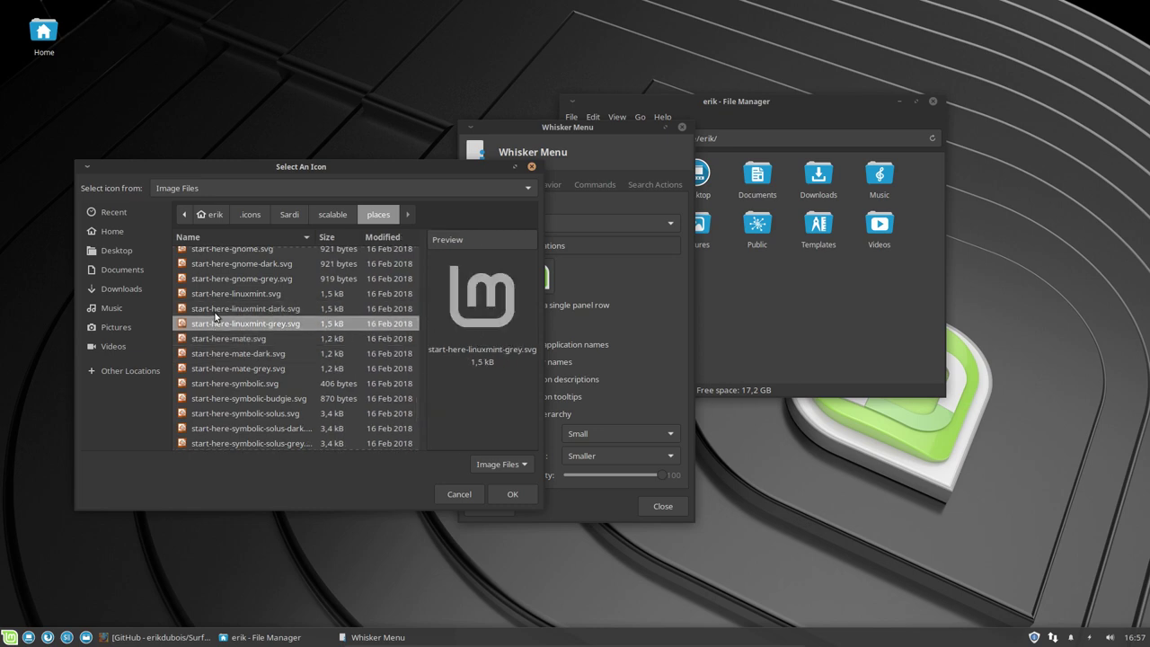
pyautogui.press('Up')
pyautogui.press('Up')
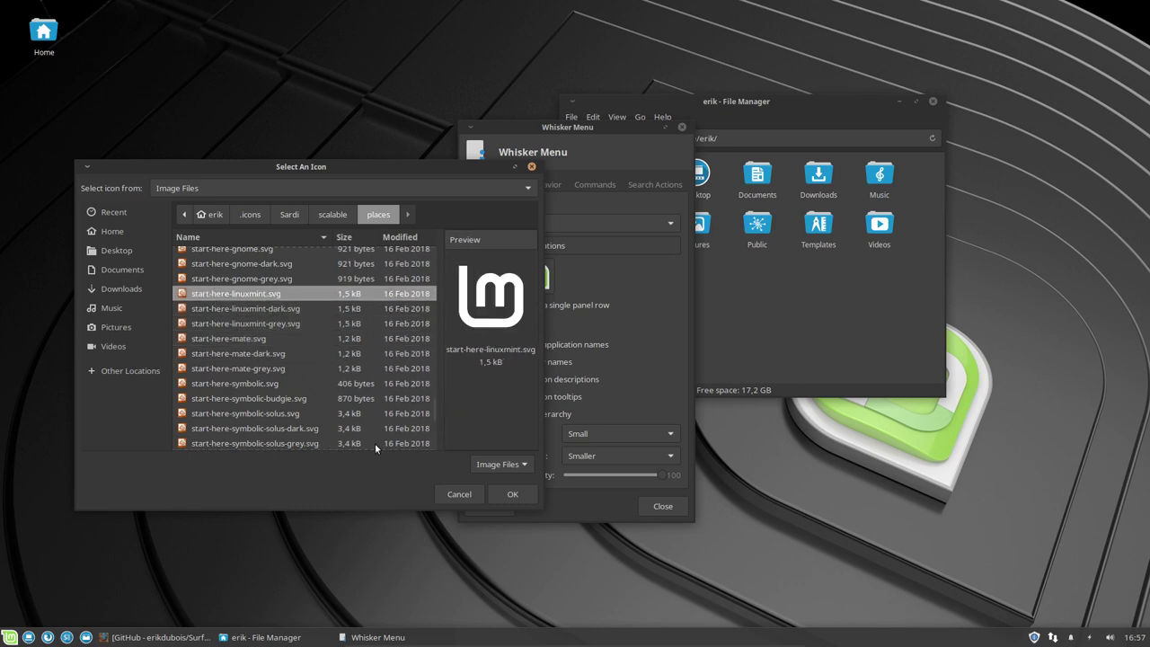
pyautogui.click(508, 495)
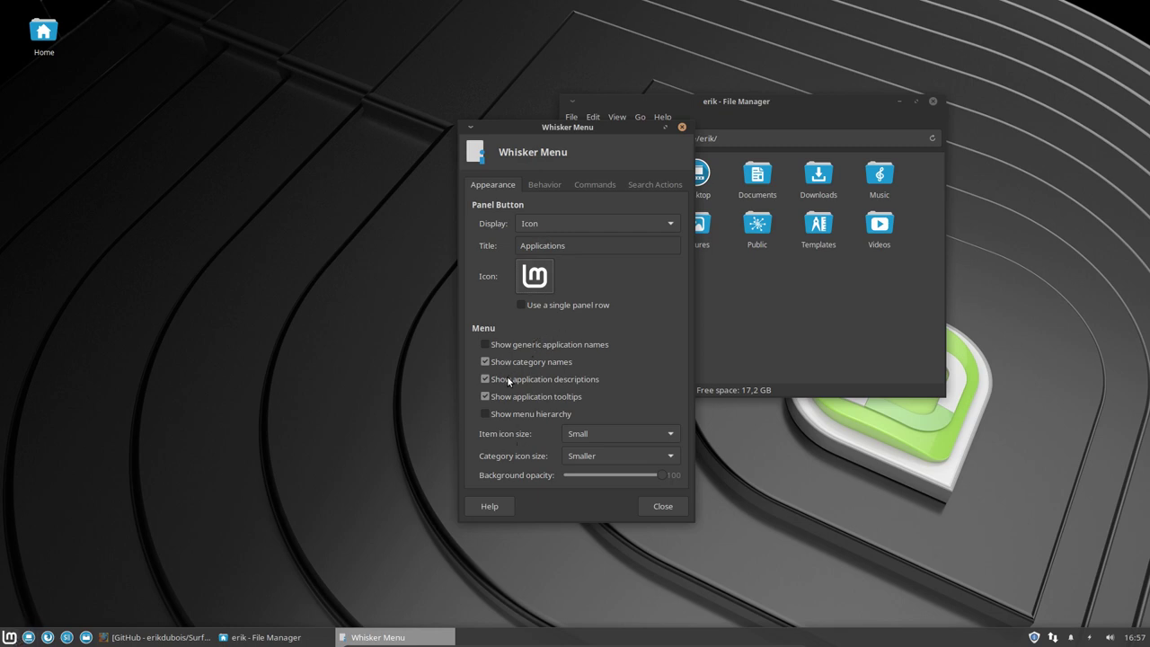
# Set the item icon size to Small after briefly trying Normal.
pyautogui.click(602, 438)
pyautogui.click(594, 456)
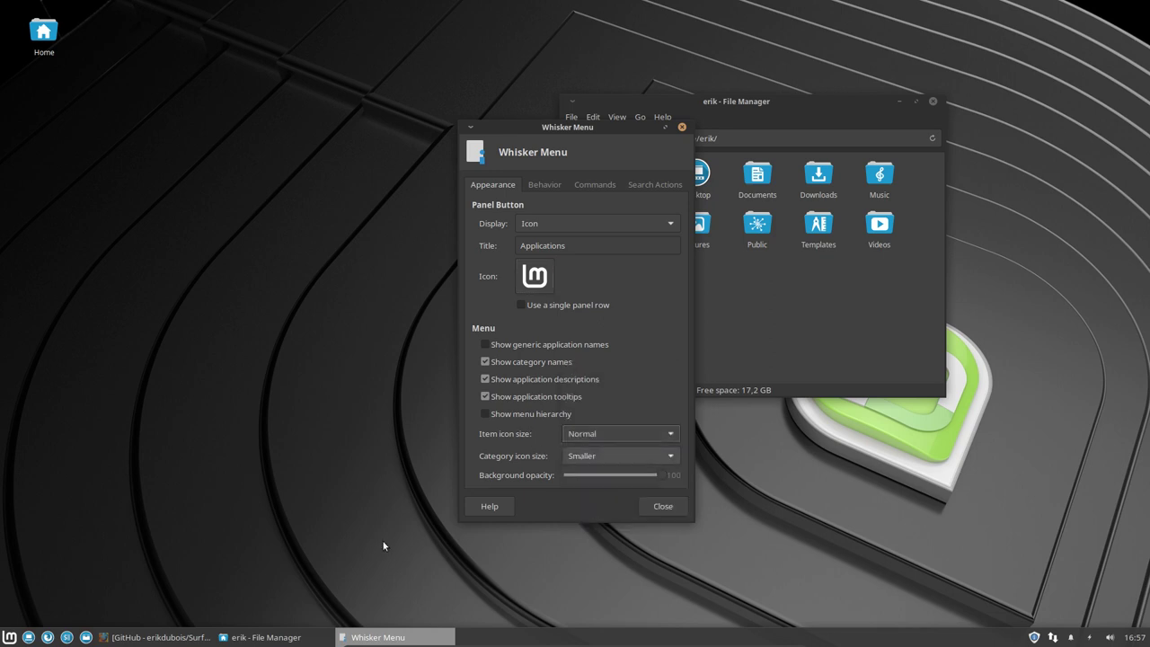
pyautogui.click(6, 640)
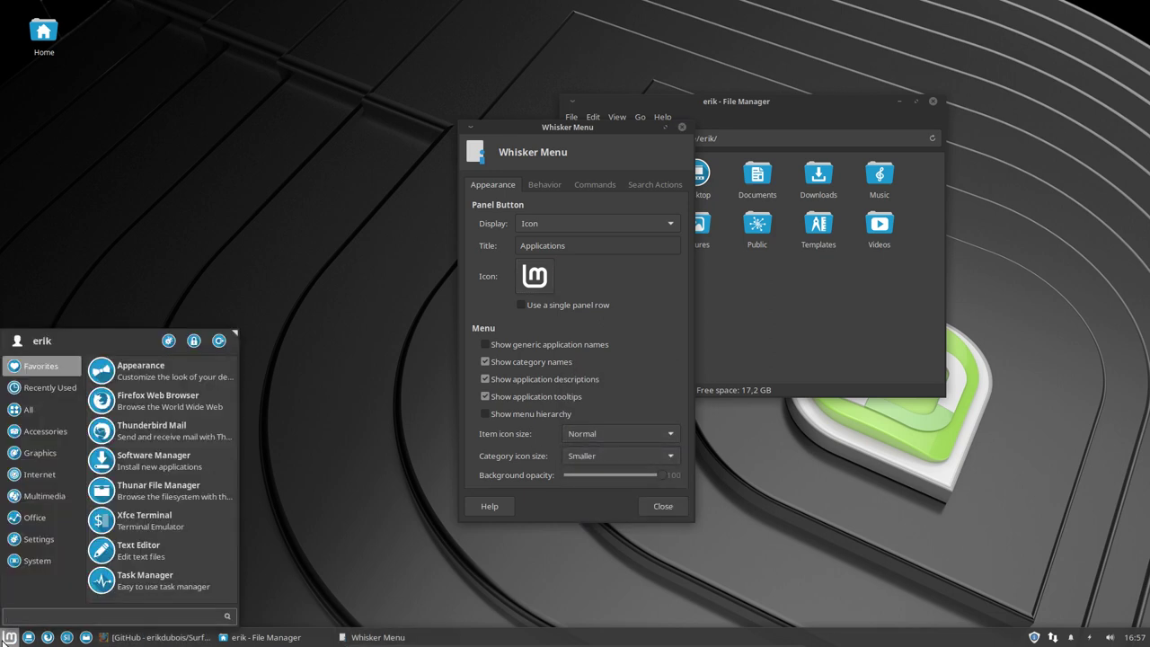
pyautogui.click(602, 433)
pyautogui.click(602, 433)
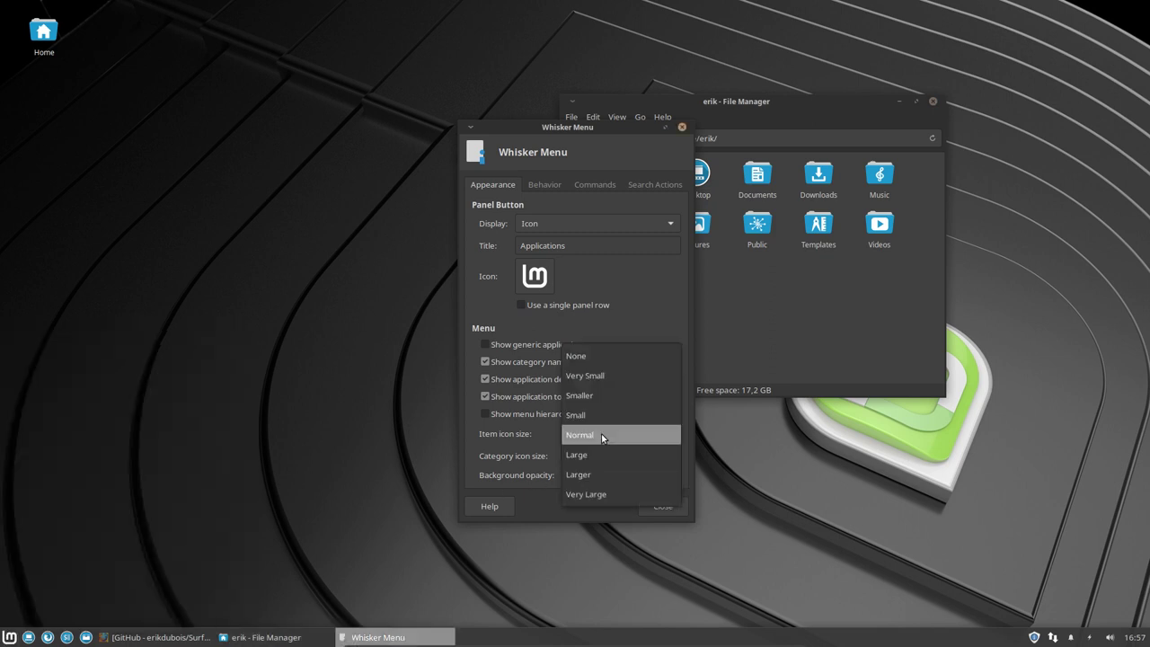
pyautogui.click(602, 419)
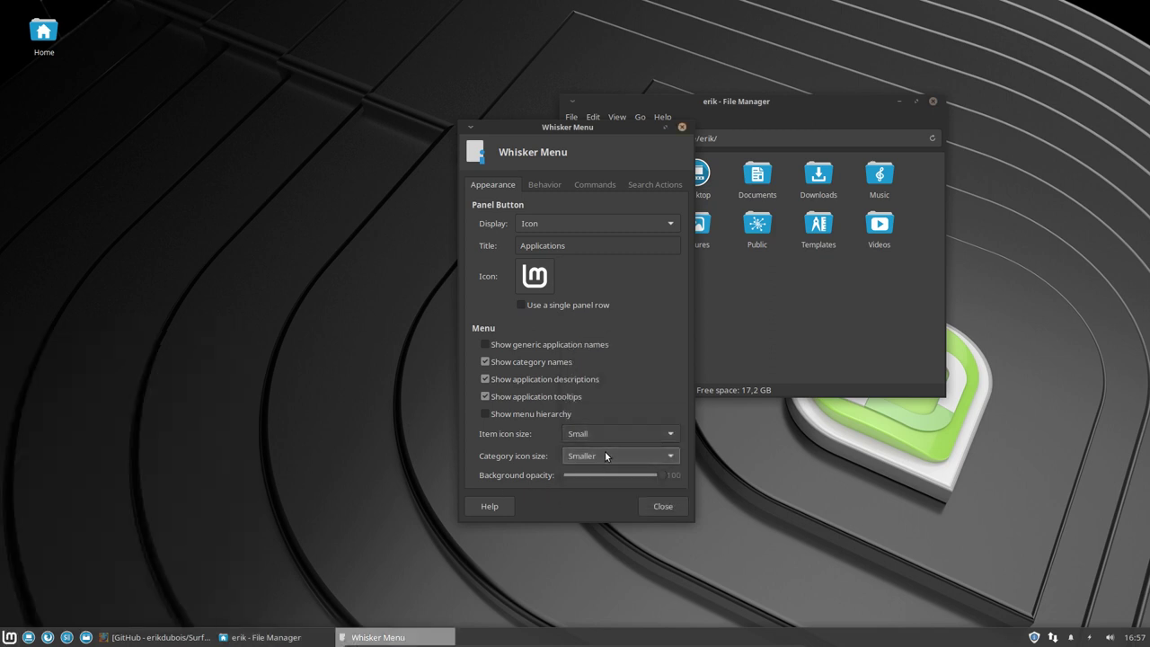
# Make category icons Small, then check the menu and enlarge it by dragging its corner.
pyautogui.click(604, 453)
pyautogui.click(609, 478)
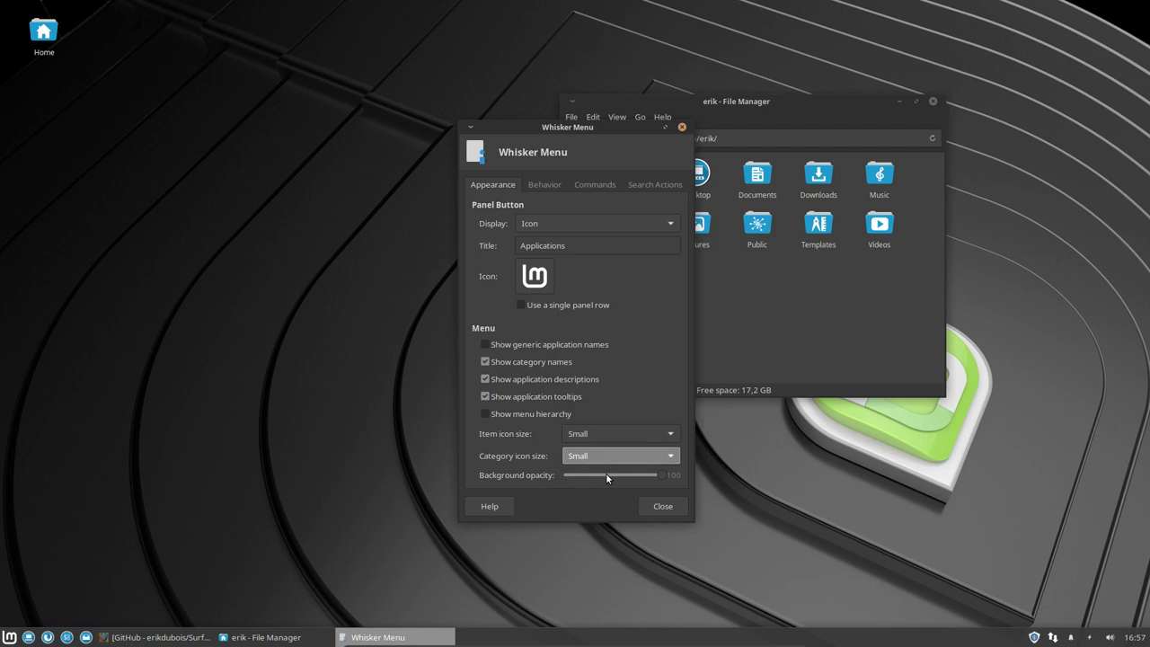
pyautogui.click(9, 637)
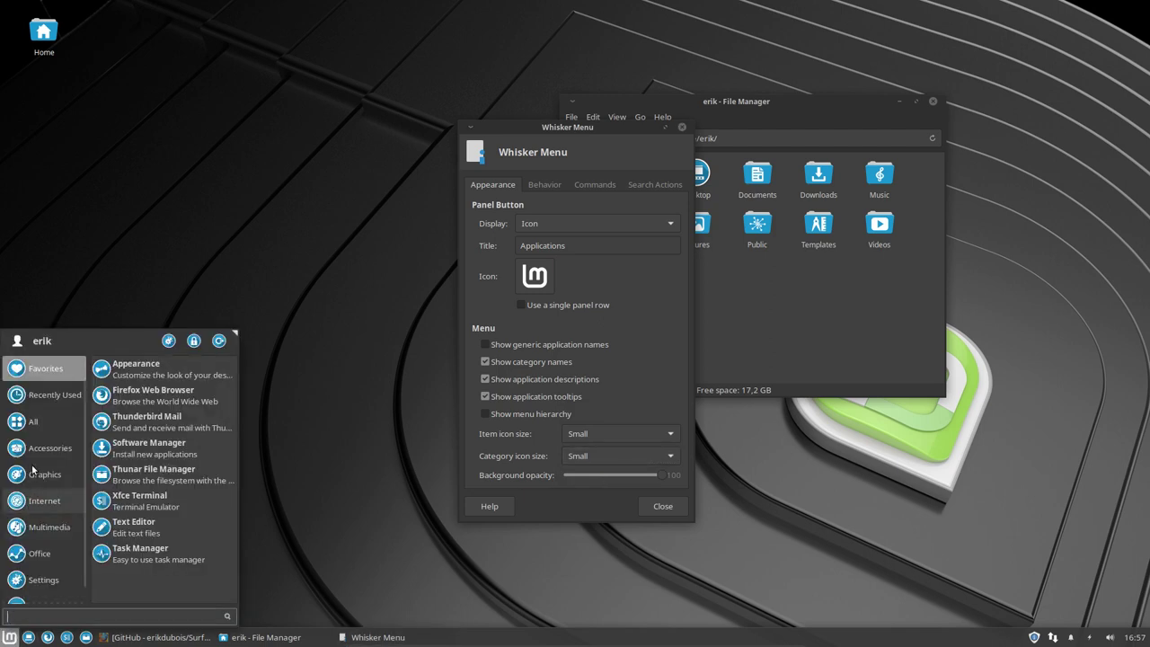
pyautogui.click(36, 421)
pyautogui.click(45, 448)
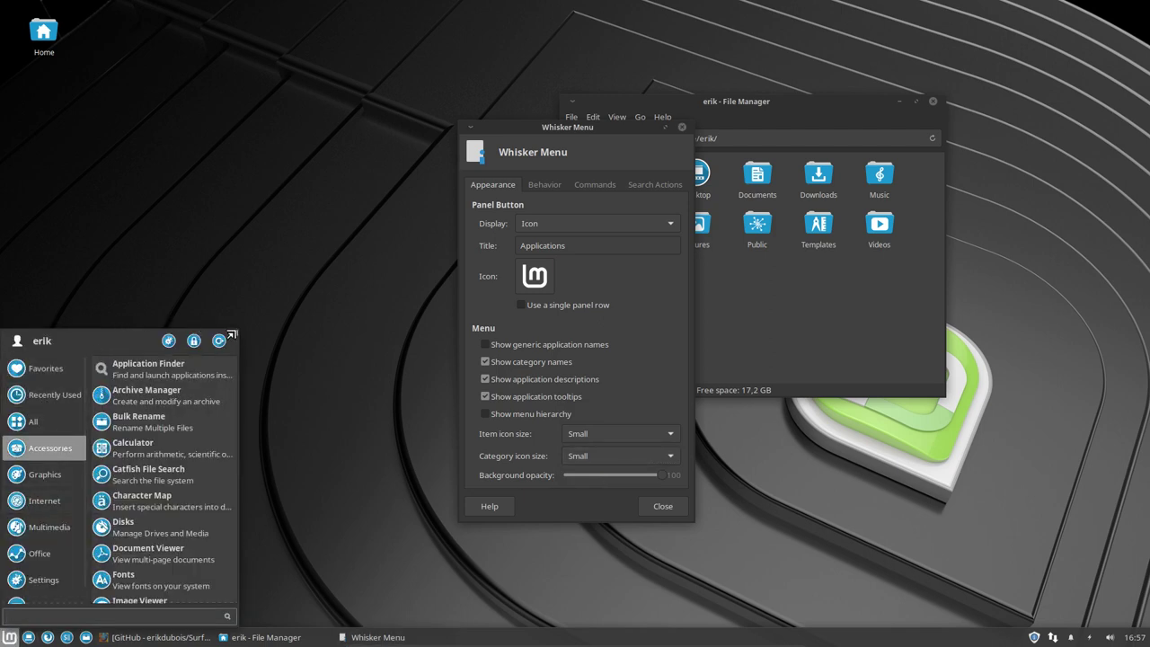
pyautogui.moveTo(230, 330); pyautogui.dragTo(252, 243)
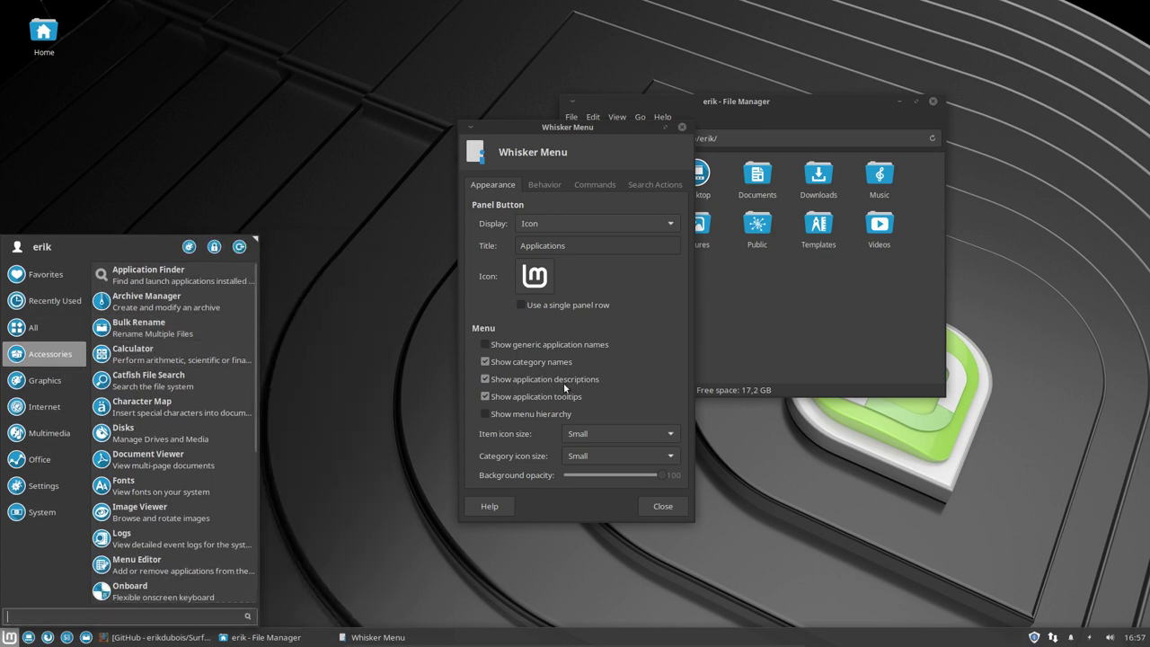
# Turn off application descriptions and browse the menu categories to check the change.
pyautogui.click(485, 382)
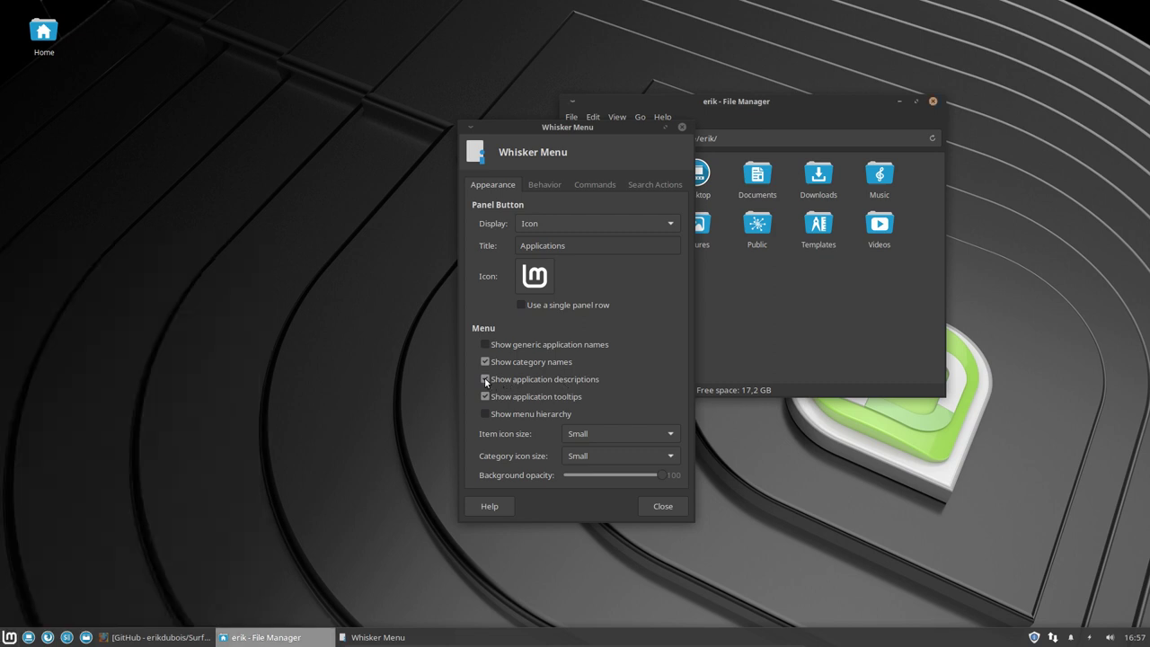
pyautogui.click(486, 380)
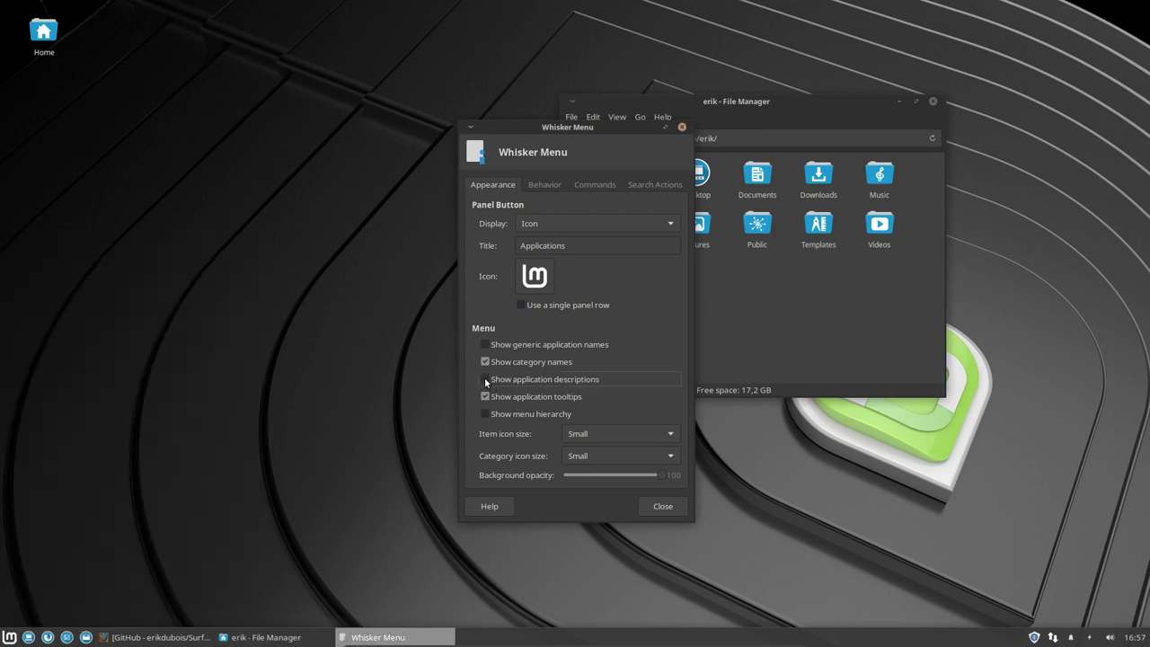
pyautogui.click(11, 635)
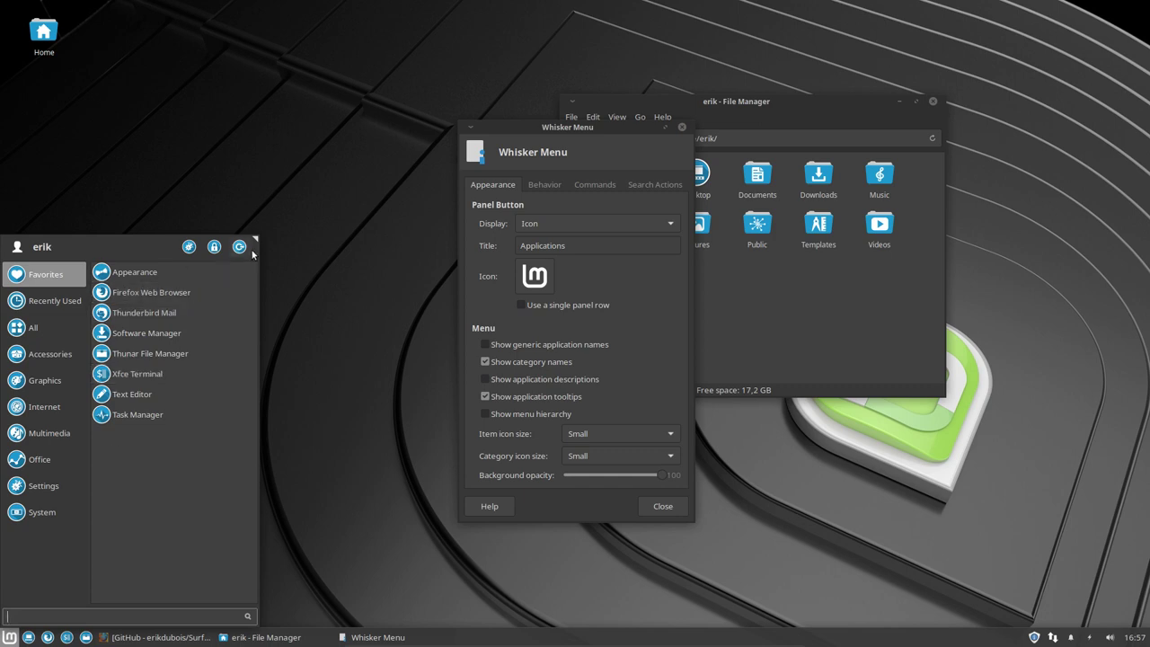
pyautogui.moveTo(254, 247); pyautogui.dragTo(276, 297)
pyautogui.click(49, 413)
pyautogui.click(55, 464)
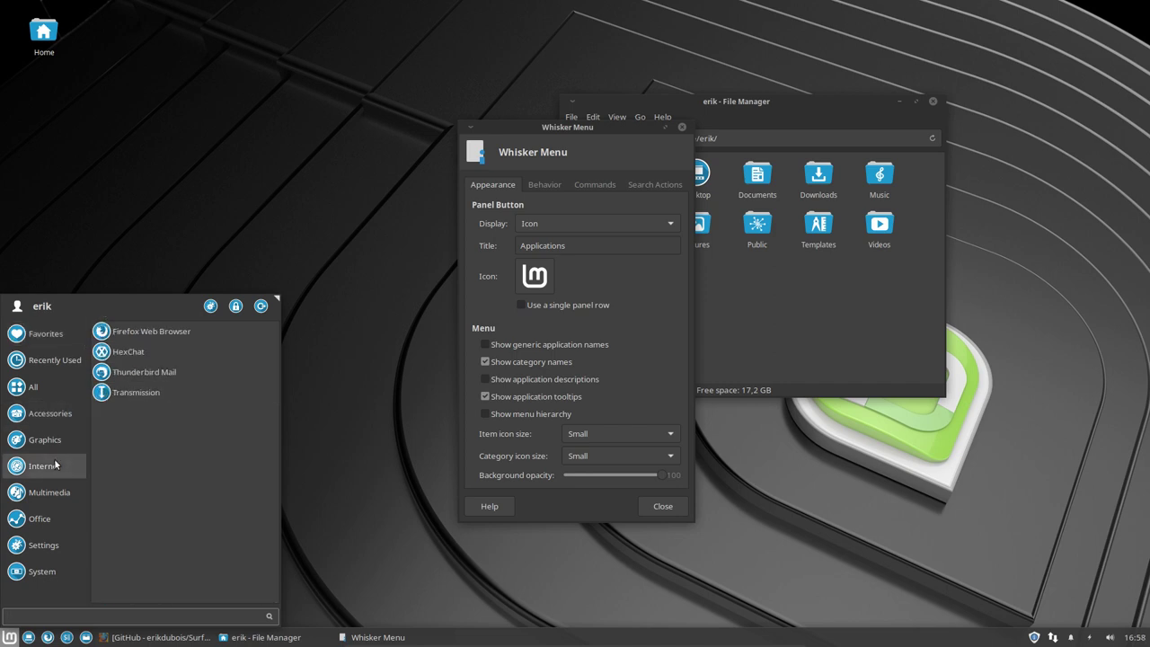
pyautogui.click(55, 493)
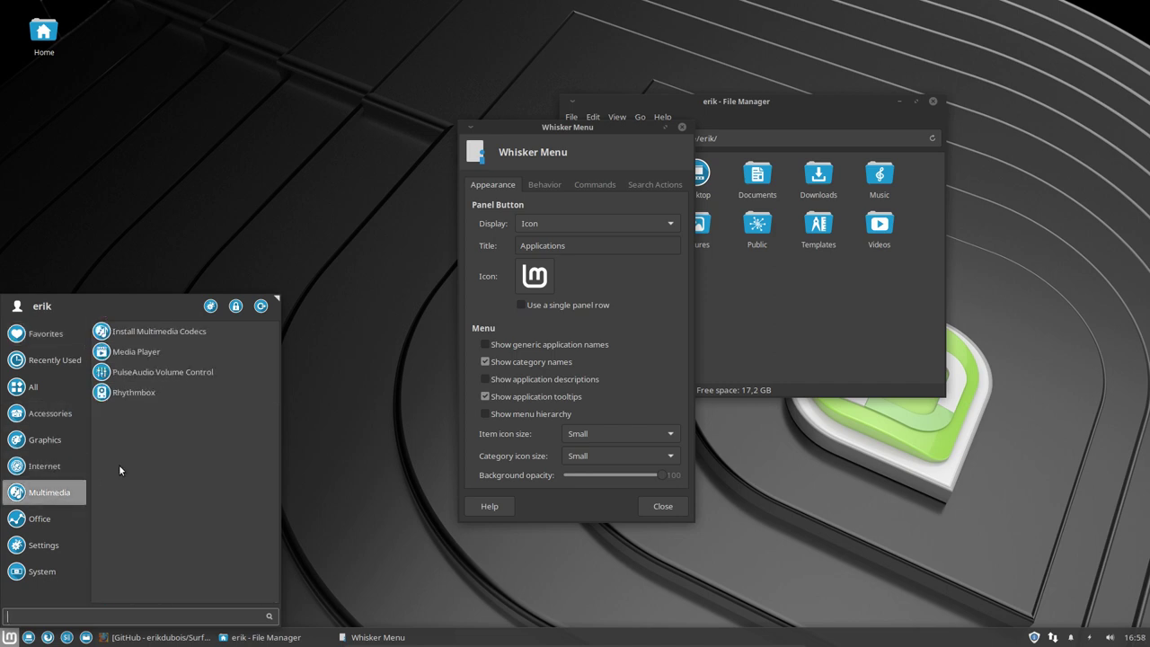
pyautogui.click(56, 520)
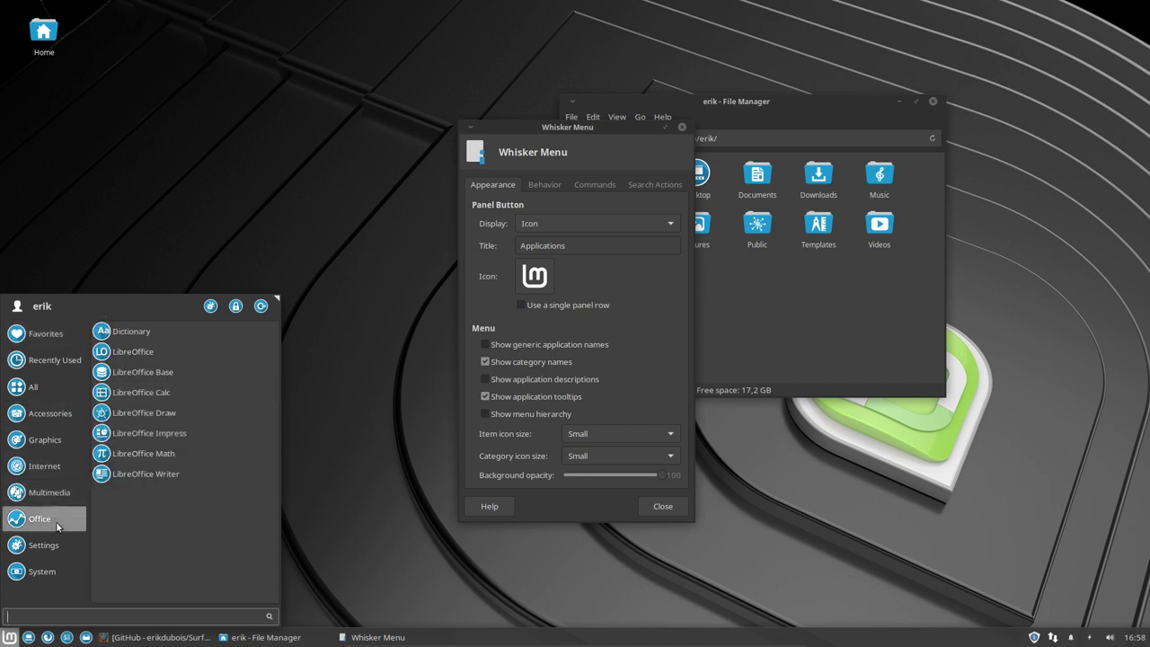
pyautogui.click(56, 550)
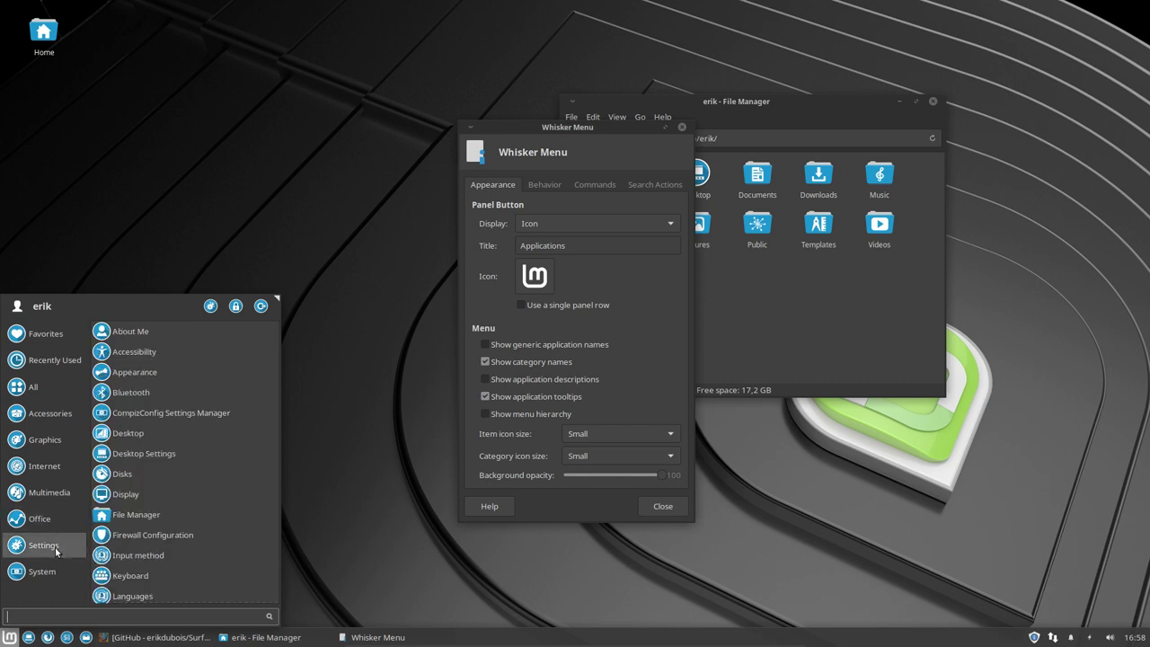
# Turn off application tooltips and category names, previewing the icon-only categories.
pyautogui.click(485, 397)
pyautogui.click(487, 397)
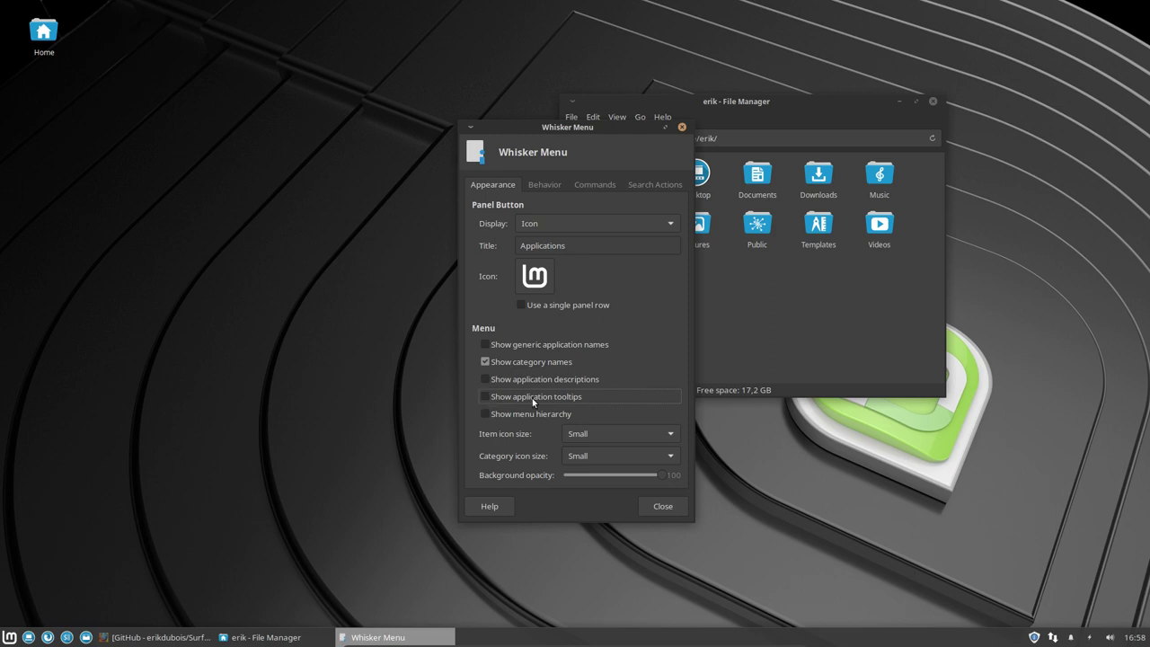
pyautogui.click(487, 362)
pyautogui.click(11, 637)
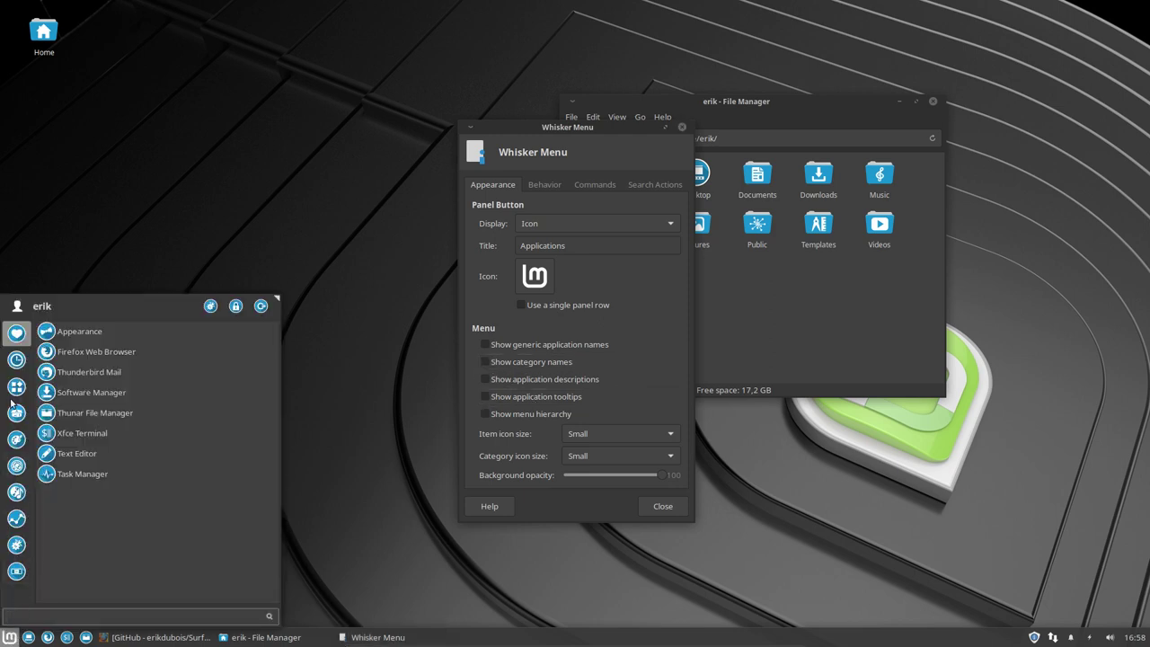
pyautogui.click(16, 571)
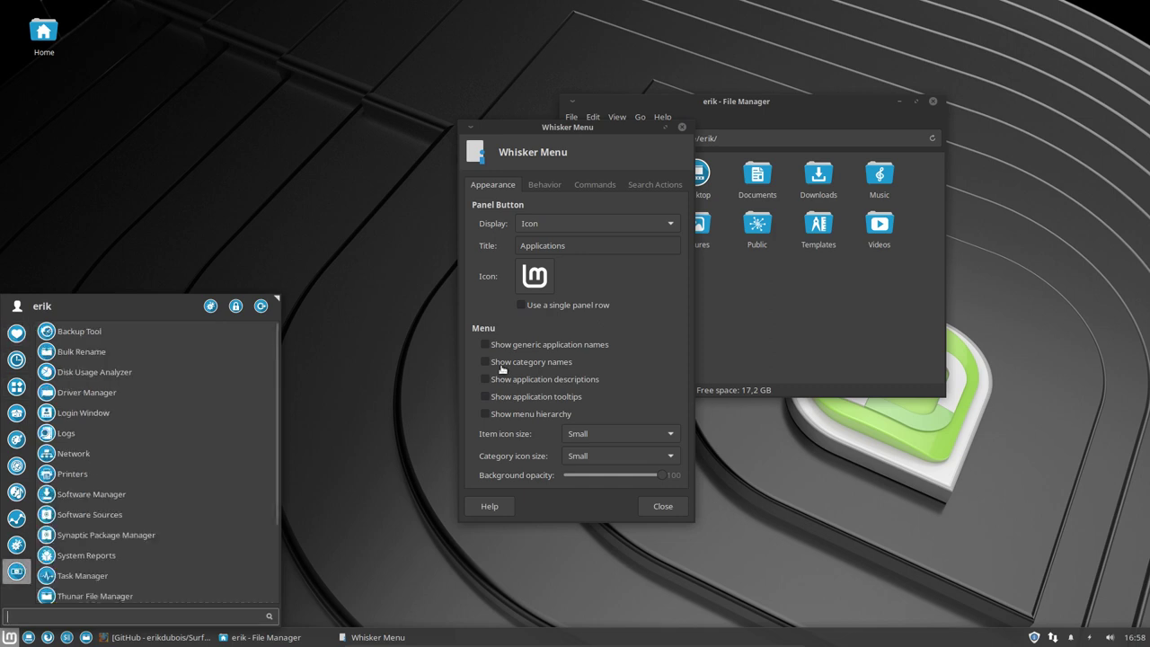
# Turn category names back on and lower the menu background opacity to 76.
pyautogui.click(486, 362)
pyautogui.click(483, 364)
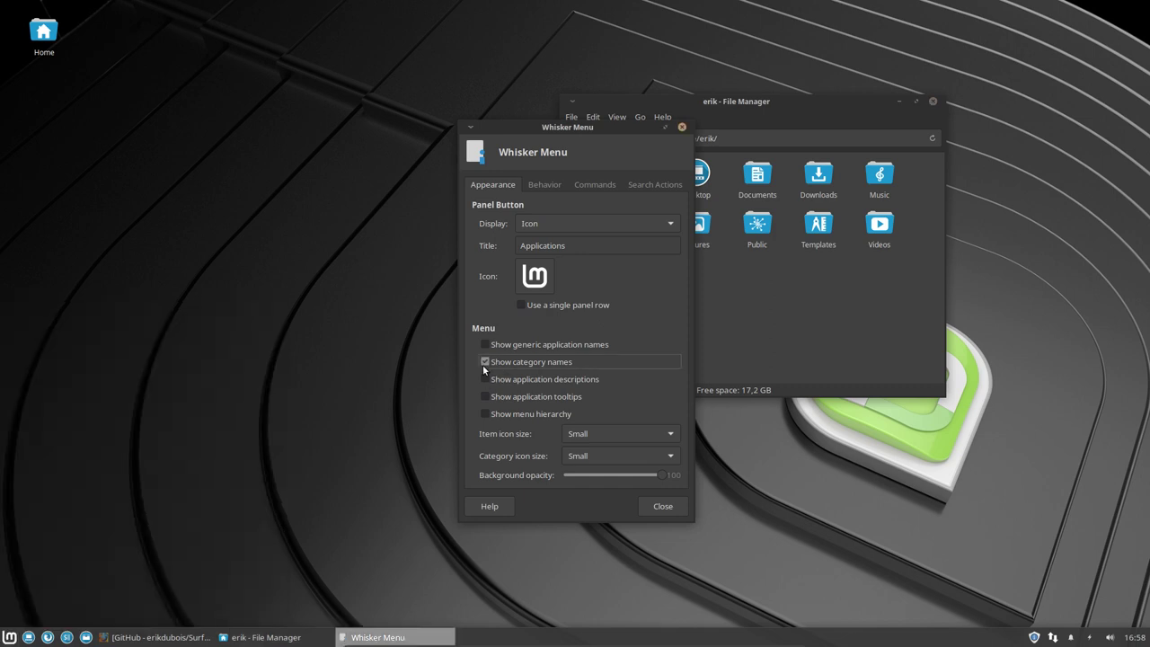
pyautogui.click(9, 638)
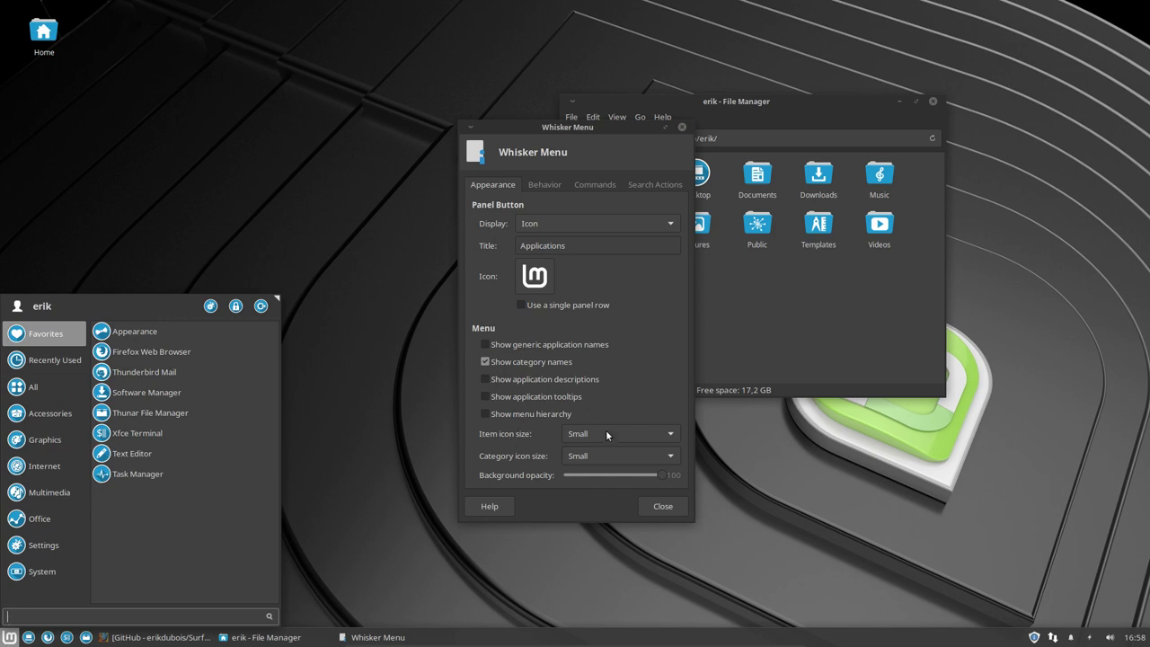
pyautogui.click(660, 478)
pyautogui.moveTo(655, 476); pyautogui.dragTo(638, 475)
pyautogui.click(8, 636)
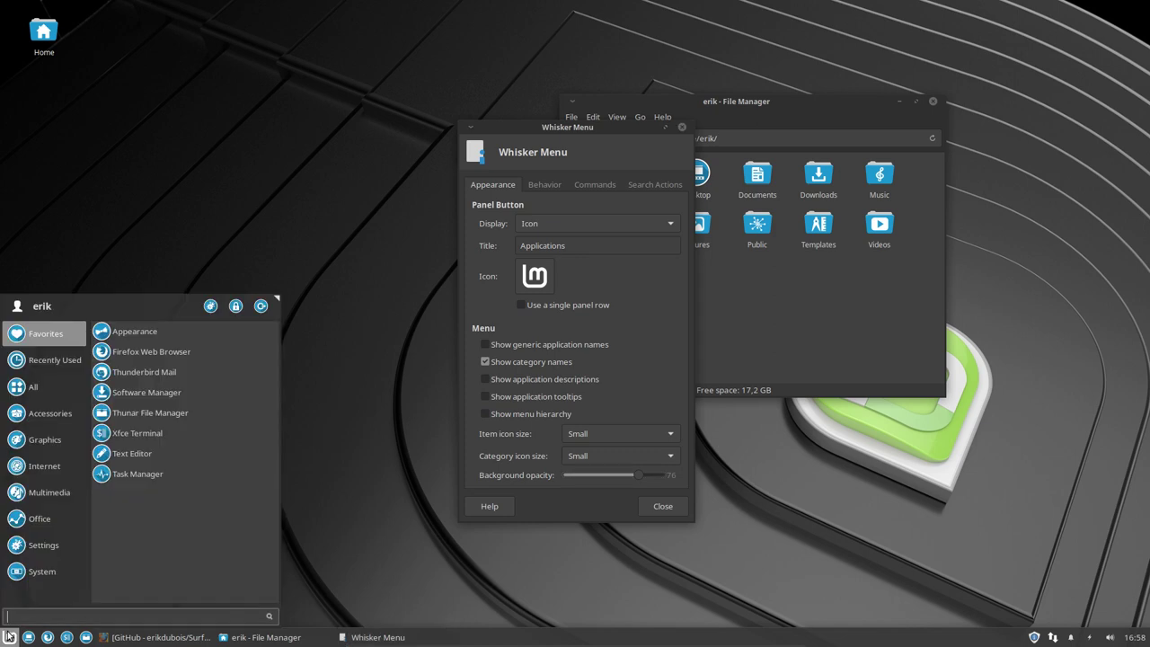
# Open Desktop Settings from the desktop's right-click menu and close the Whisker Menu settings.
pyautogui.click(398, 395)
pyautogui.rightClick(289, 258)
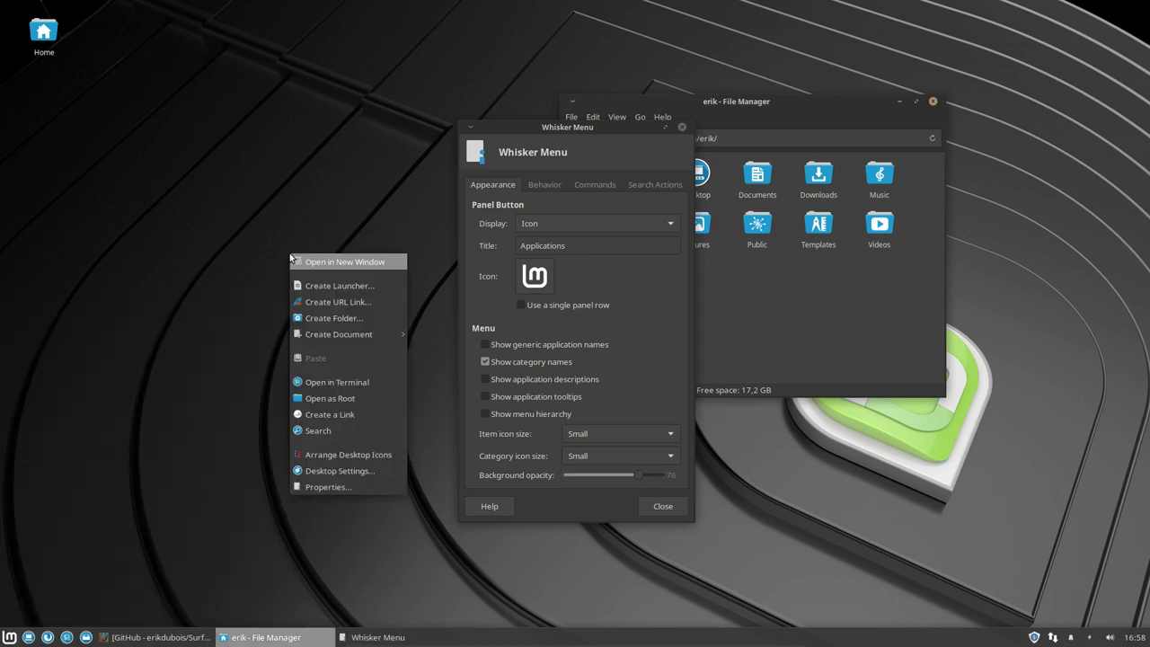
pyautogui.click(356, 471)
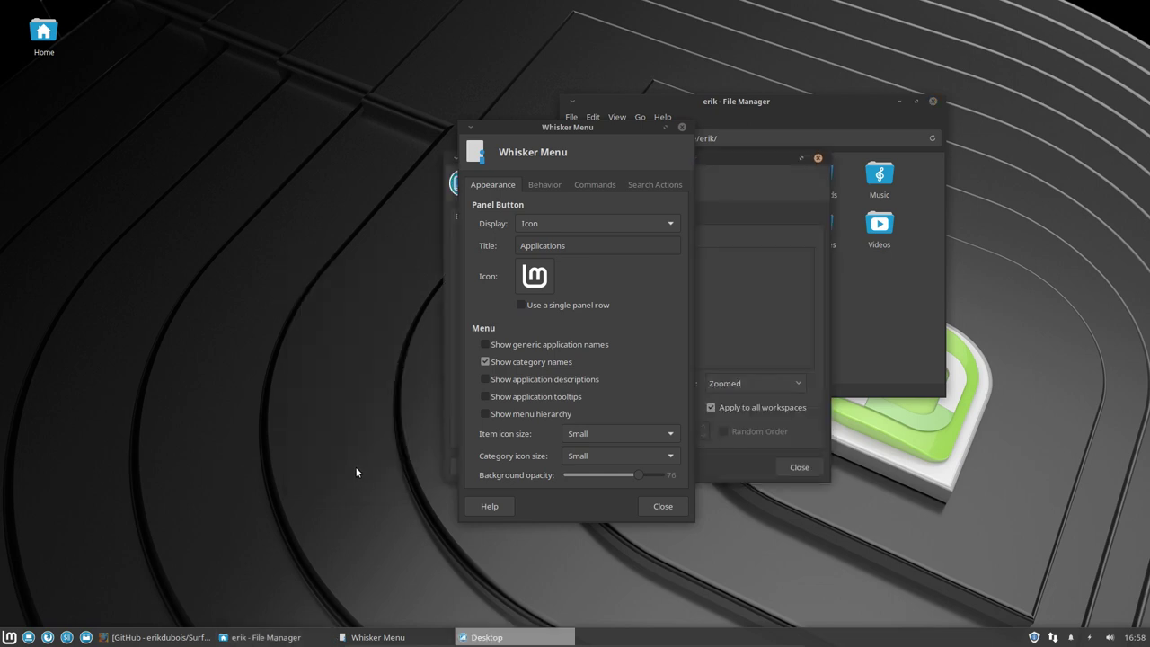
pyautogui.click(682, 128)
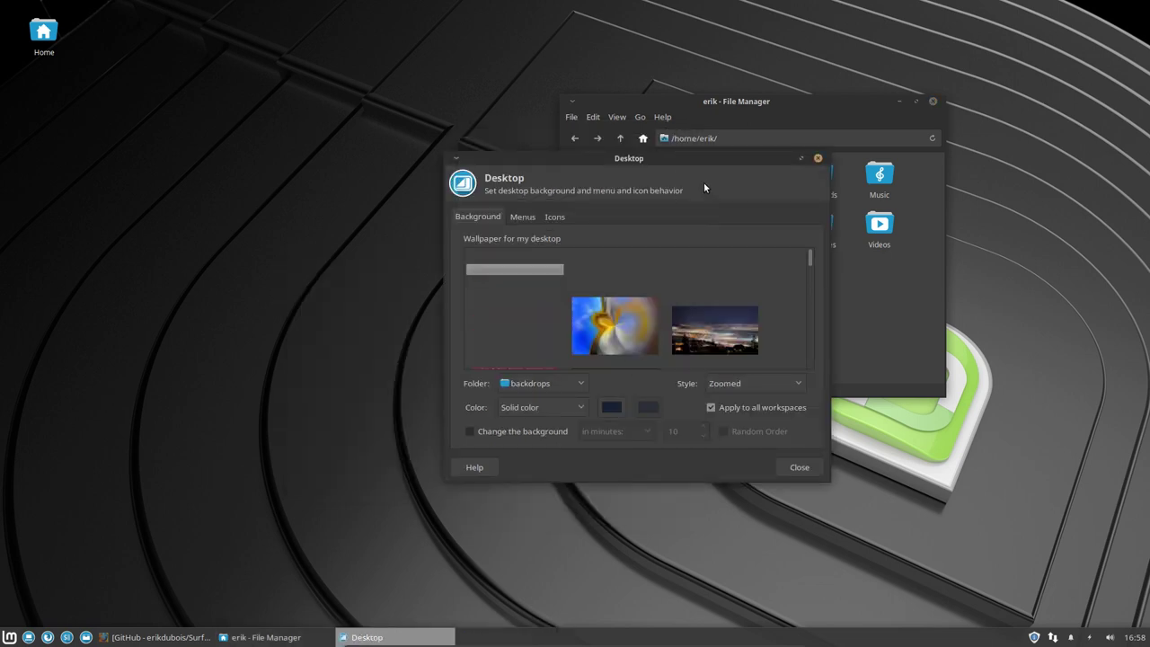
# Choose the painted lake-and-mountains backdrop as the wallpaper, then view the menu's Settings category.
pyautogui.click(624, 298)
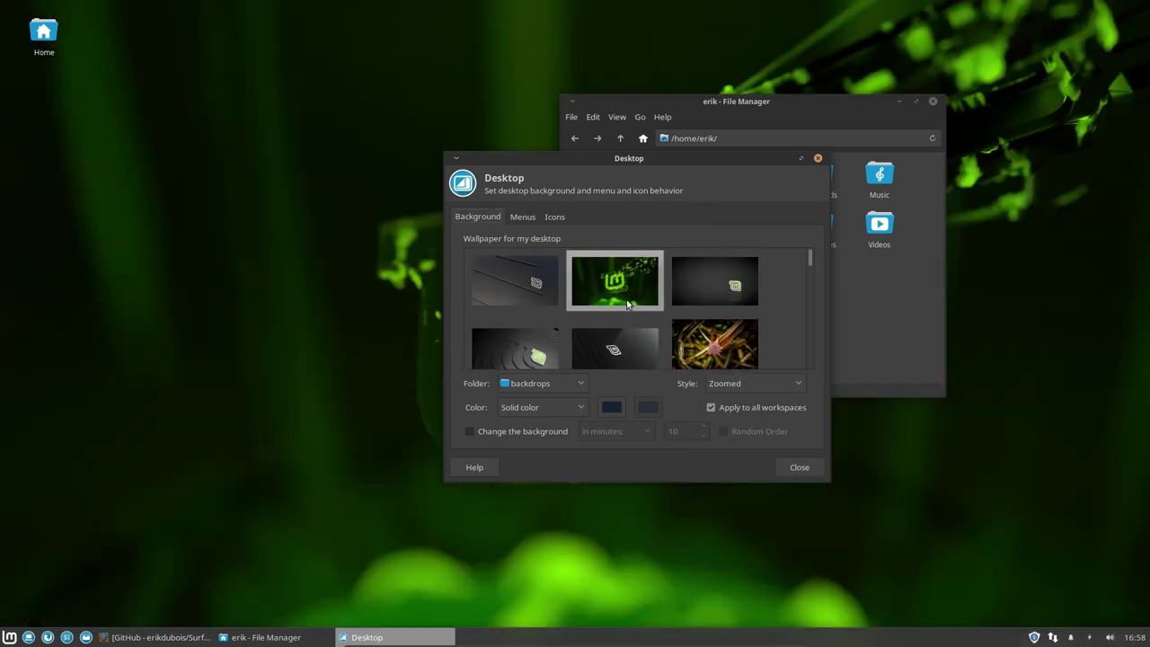
pyautogui.scroll(-2, 561, 364)
pyautogui.scroll(-1, 561, 364)
pyautogui.click(584, 337)
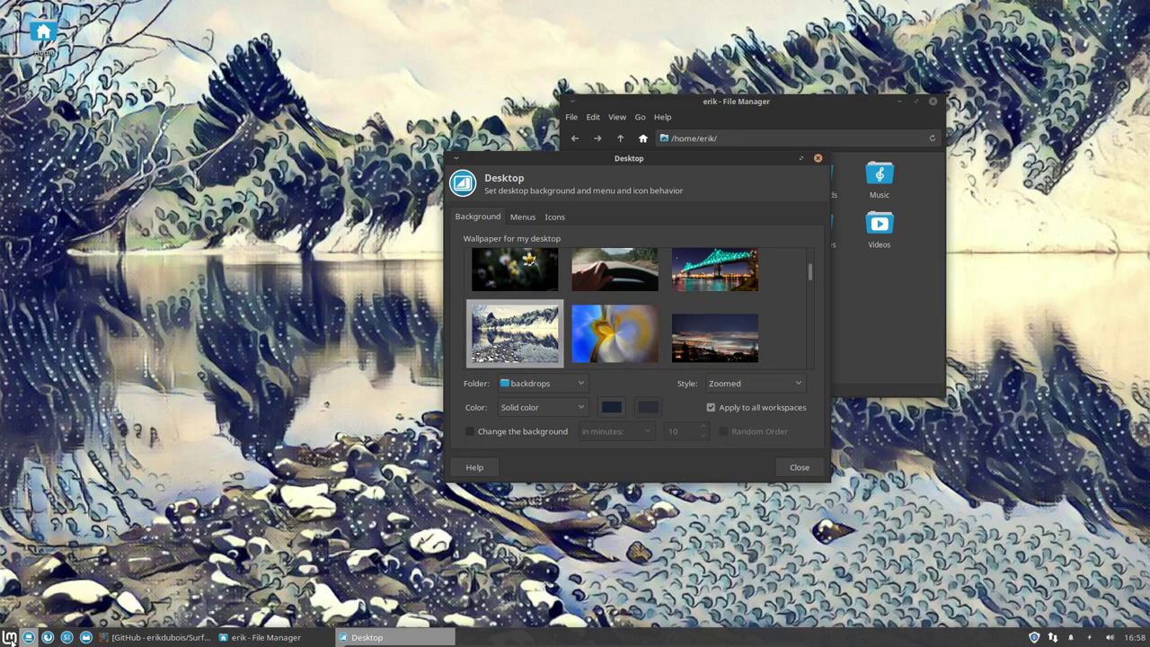
pyautogui.click(10, 637)
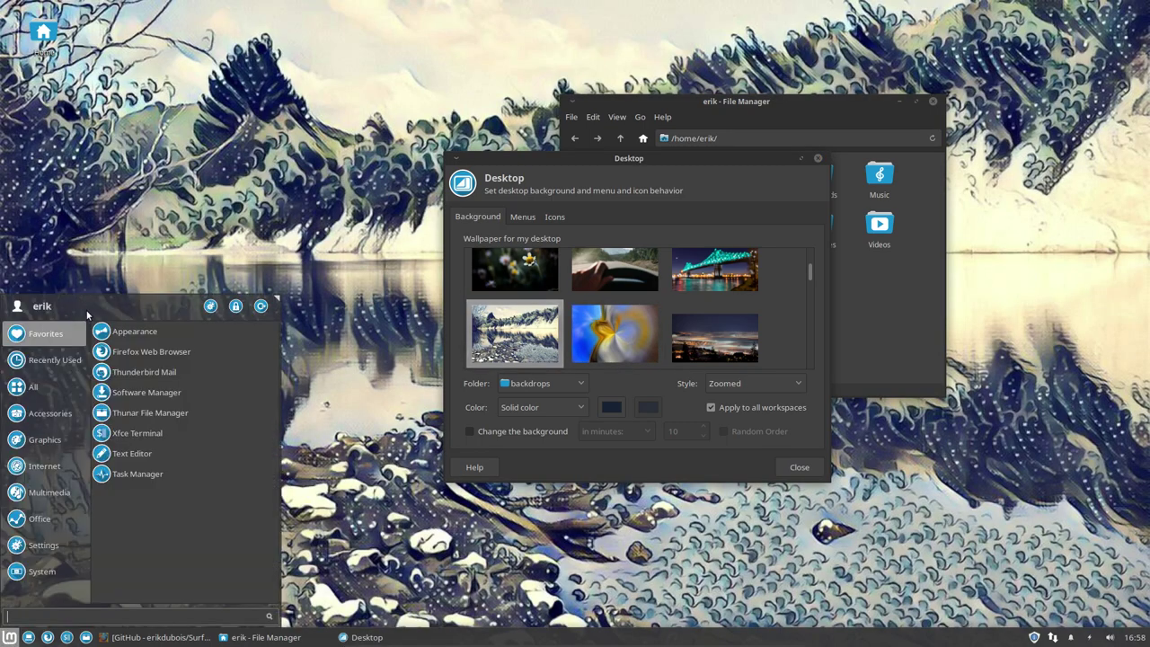
pyautogui.click(44, 544)
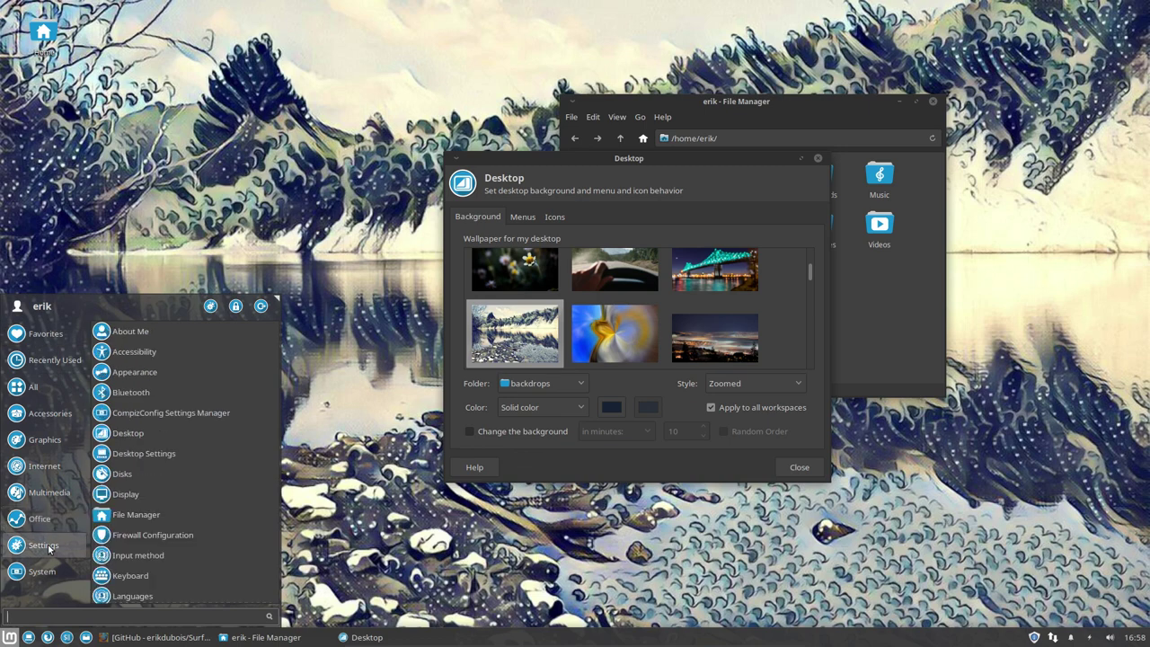
# On the Whisker Menu Behavior tab, place session commands next to the search entry.
pyautogui.click(14, 637)
pyautogui.rightClick(14, 638)
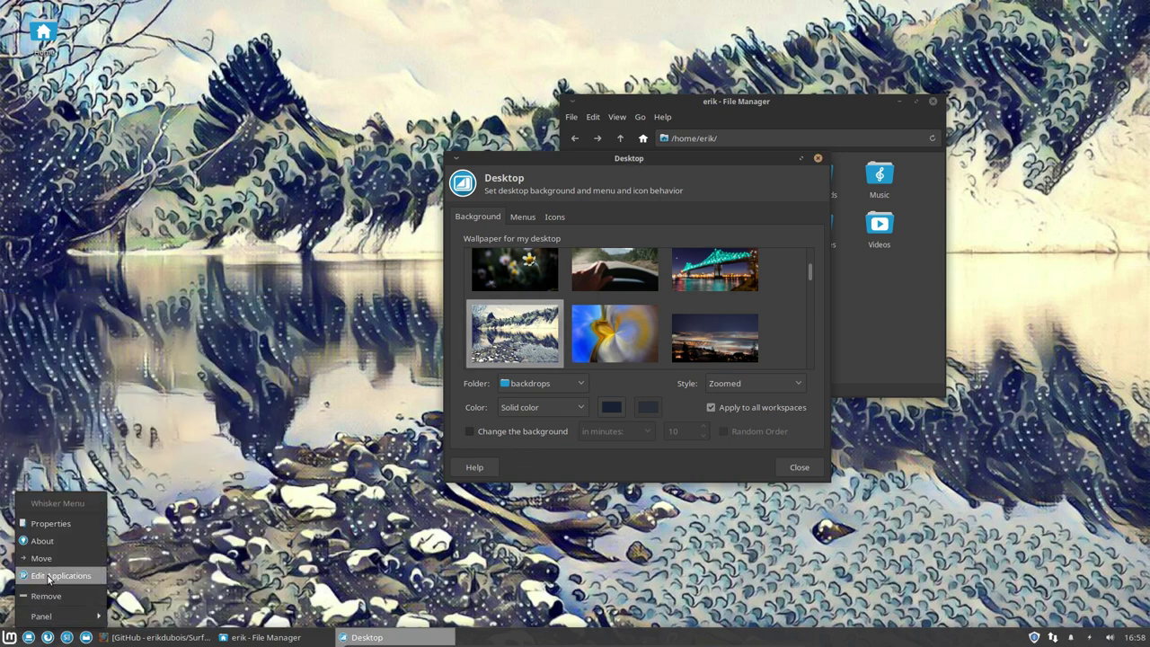
pyautogui.click(50, 523)
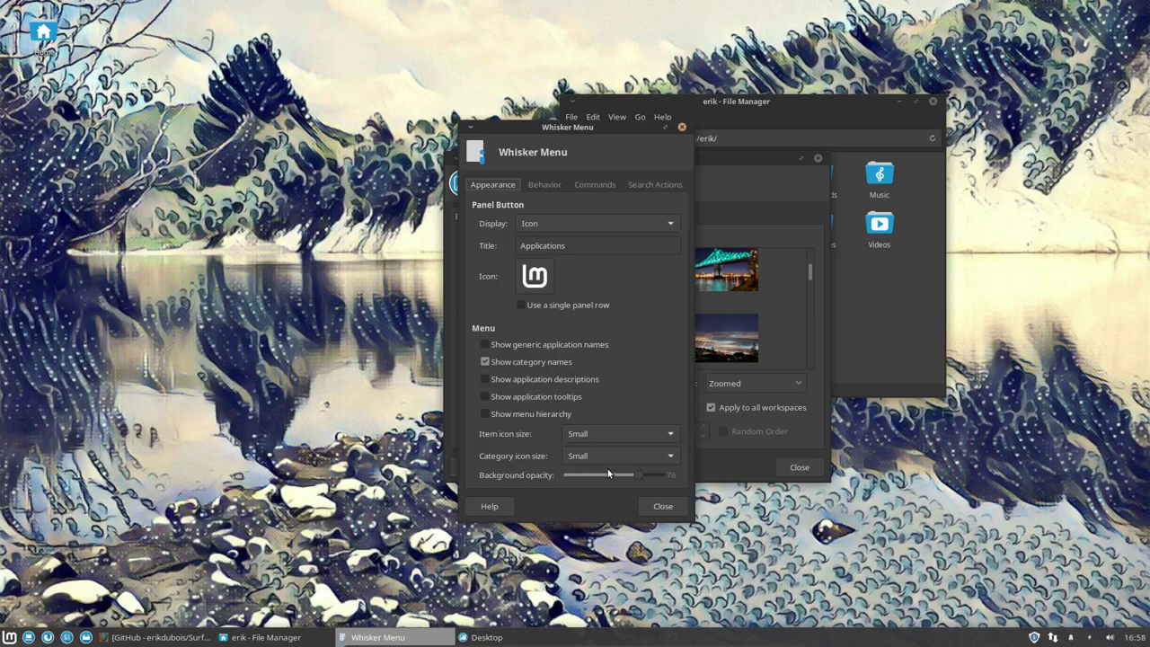
pyautogui.click(546, 185)
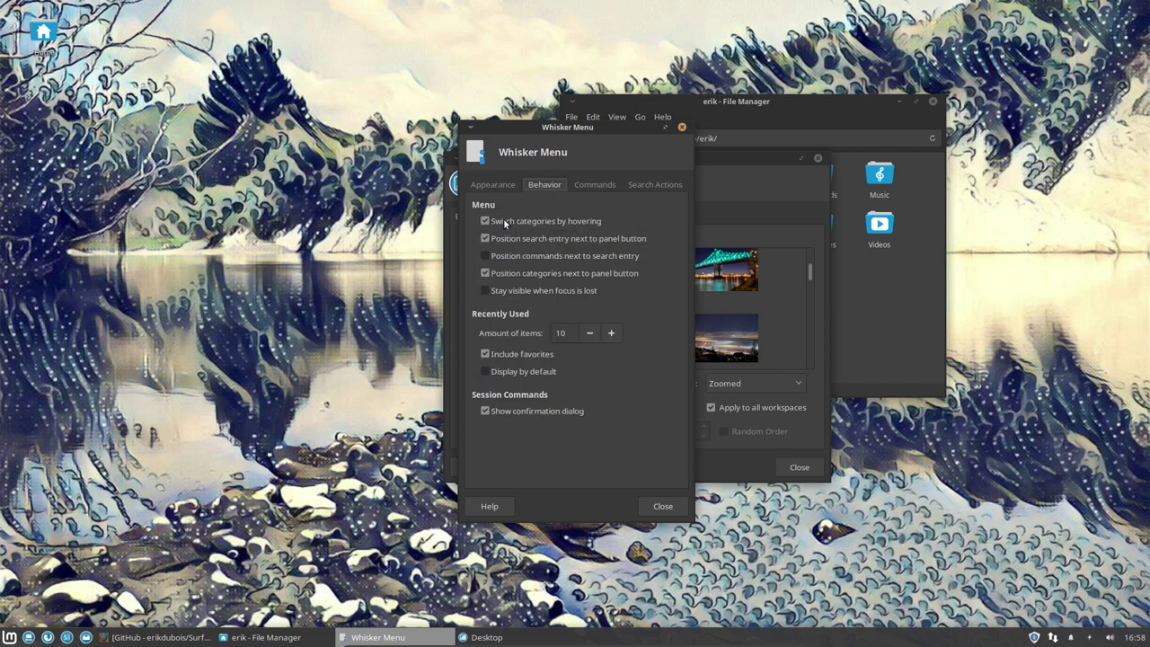
pyautogui.click(11, 638)
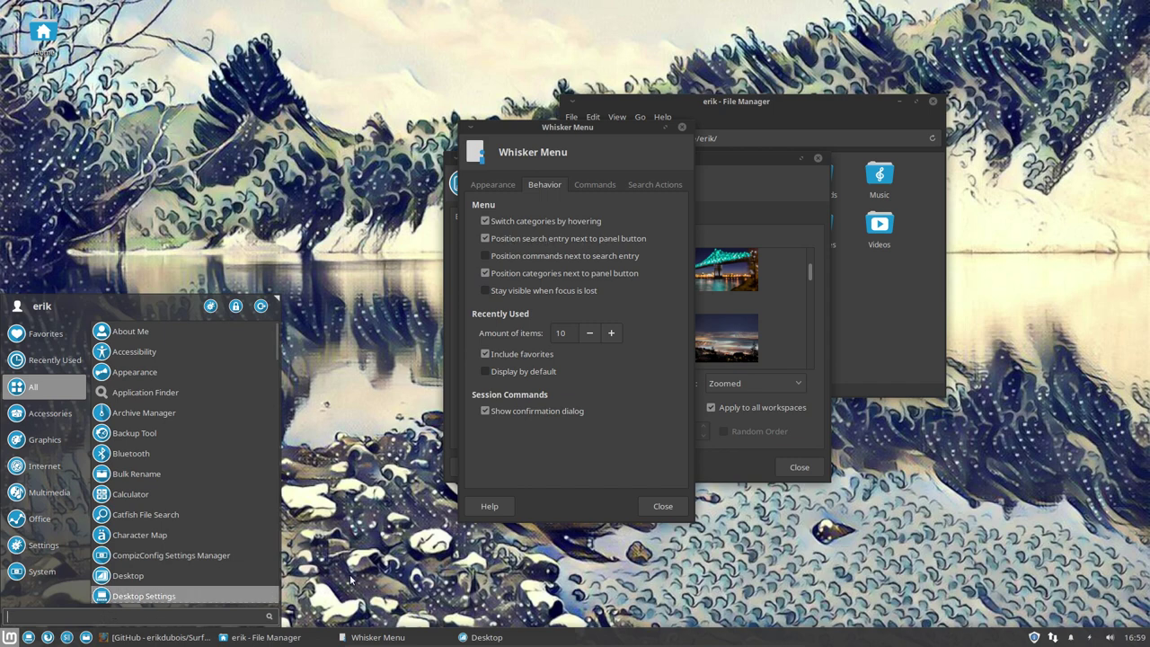
pyautogui.click(487, 255)
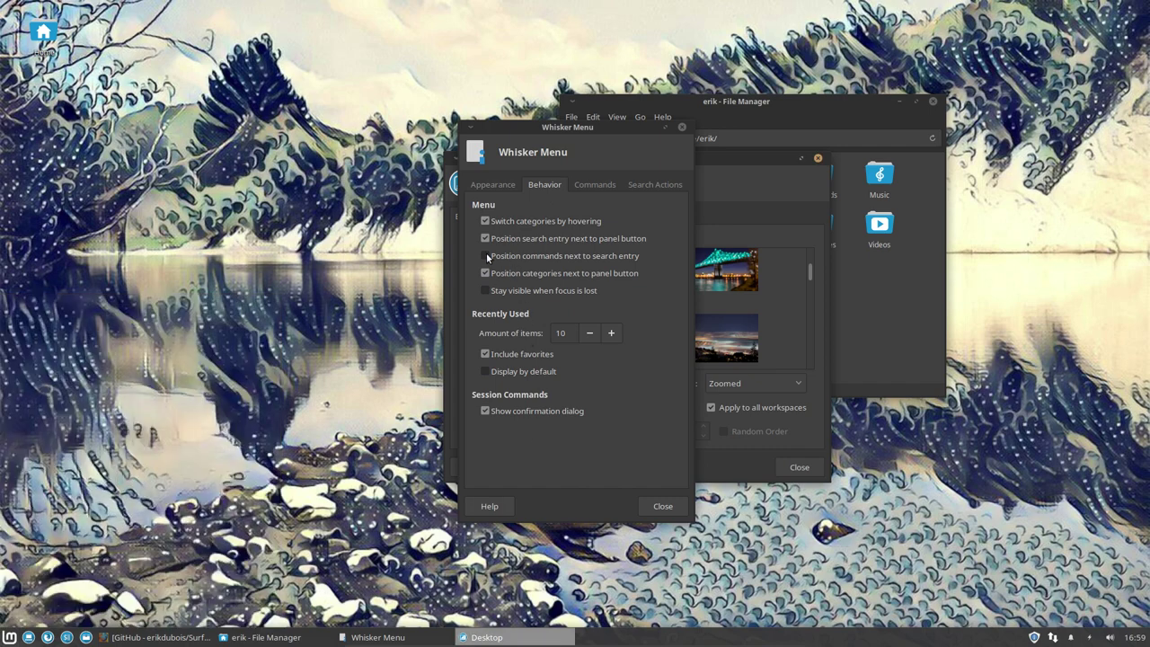
pyautogui.click(487, 256)
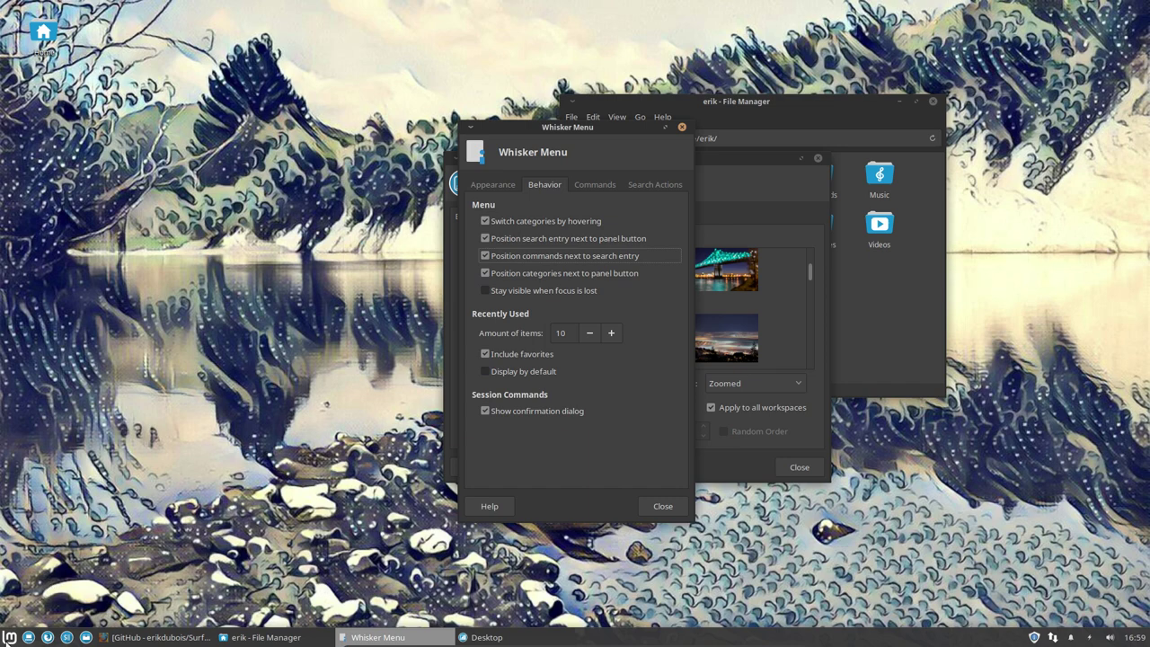
# Untick and retick 'Position categories next to panel button', previewing each layout, then show Commands.
pyautogui.press('super')
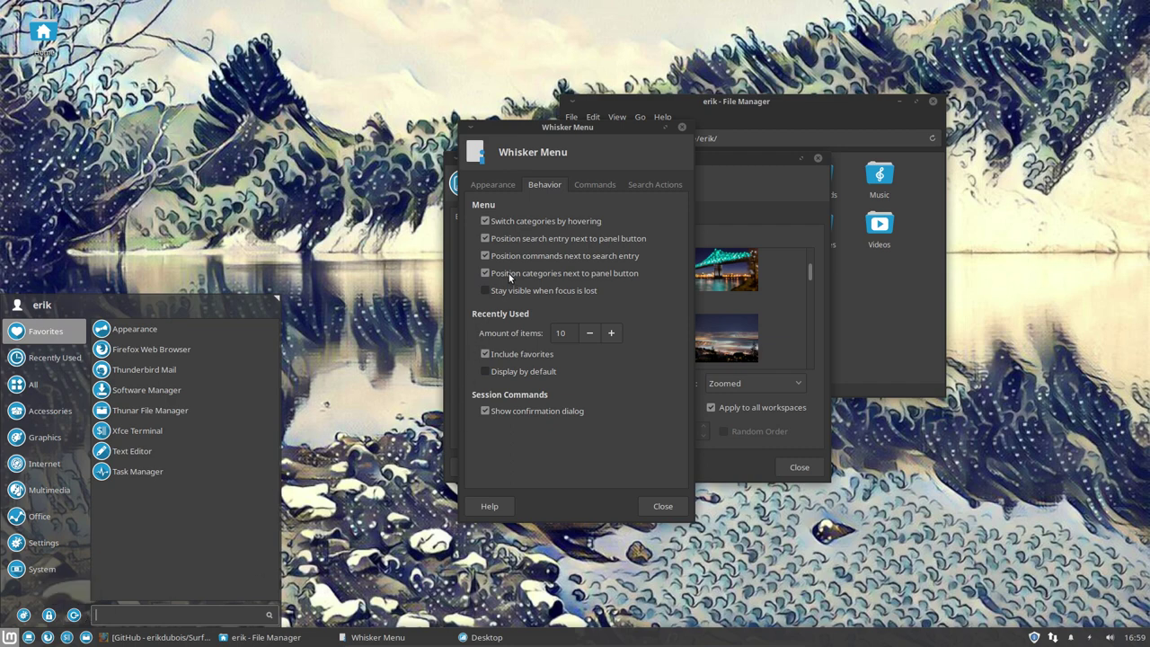
pyautogui.click(483, 271)
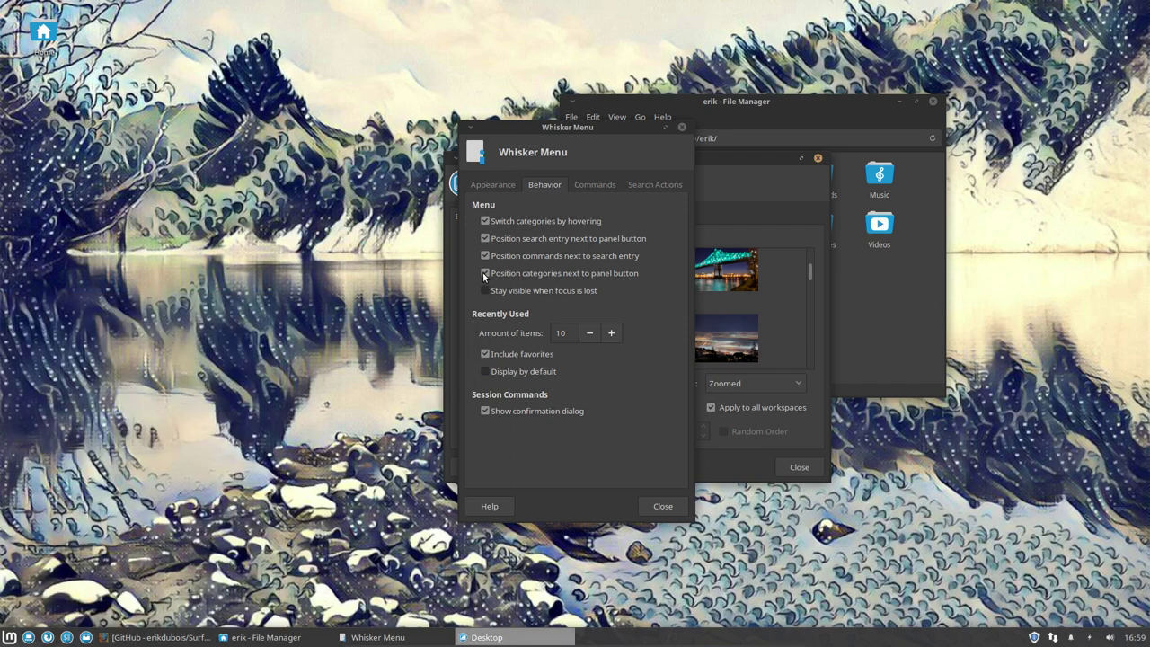
pyautogui.click(486, 273)
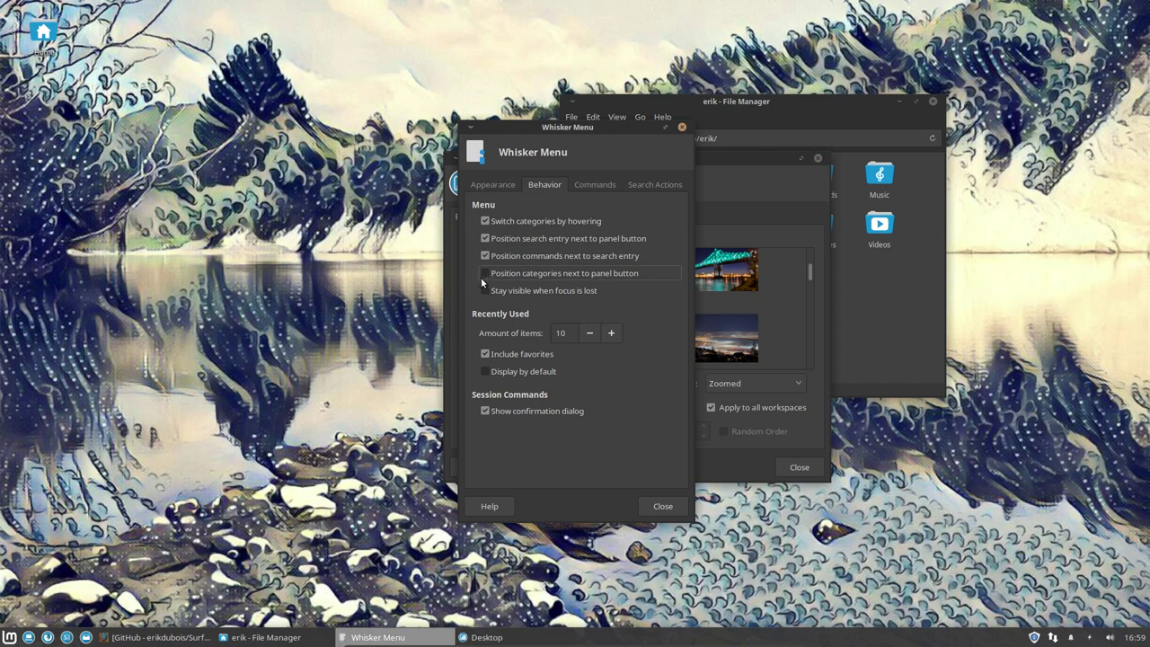
pyautogui.click(9, 639)
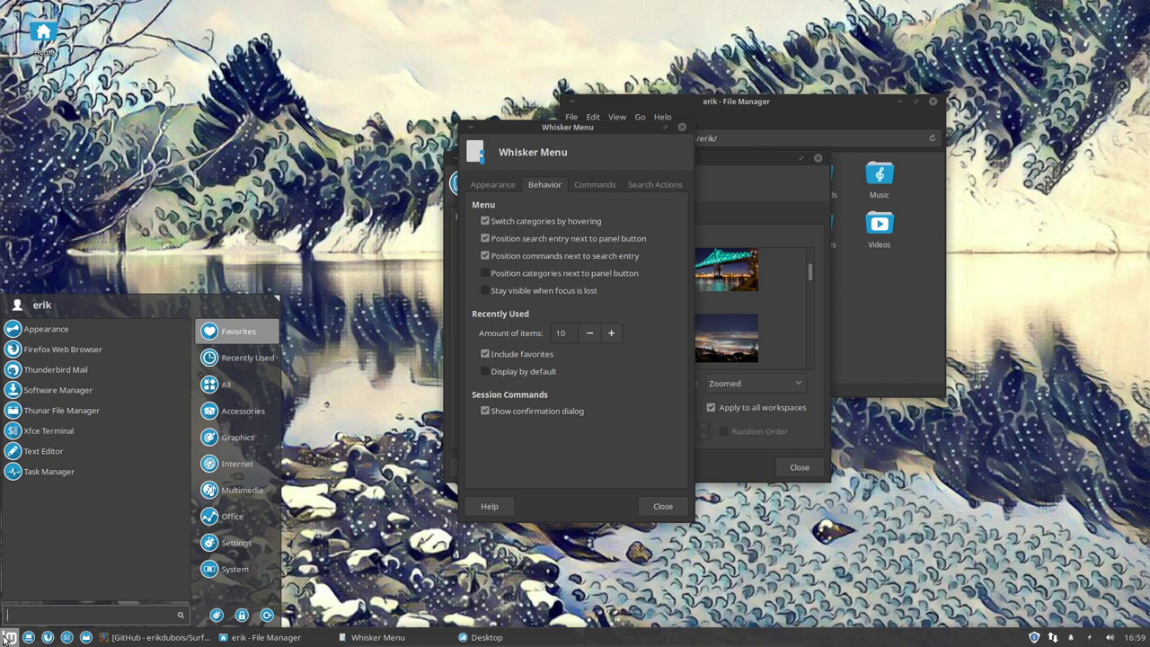
pyautogui.click(485, 279)
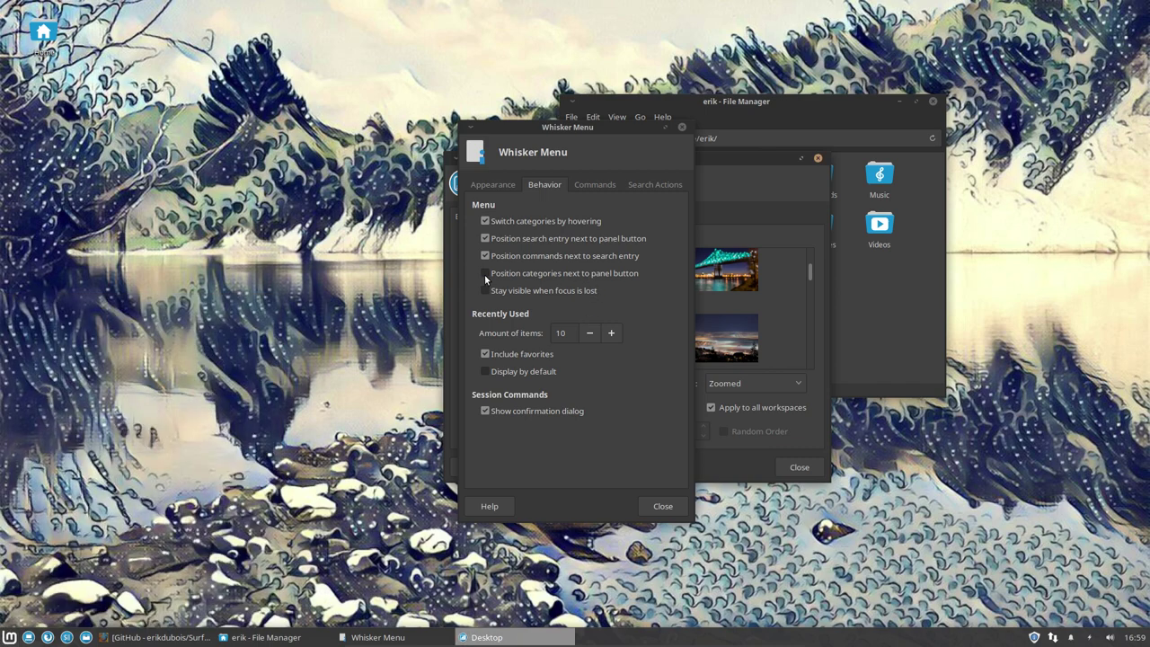
pyautogui.click(486, 277)
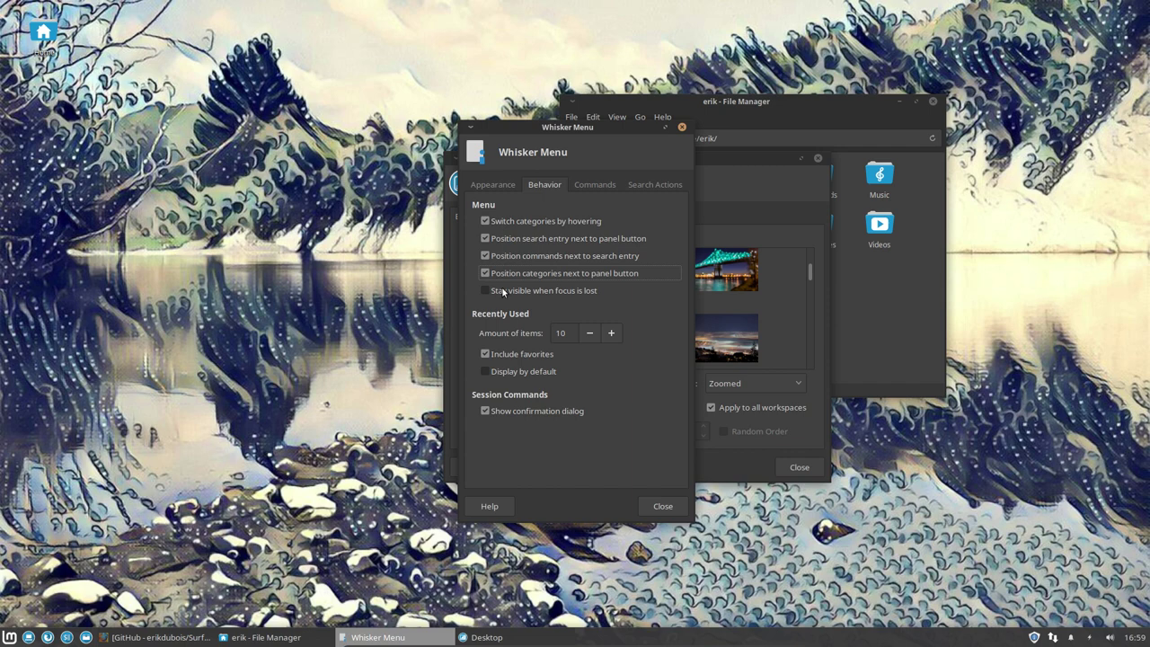
pyautogui.click(587, 185)
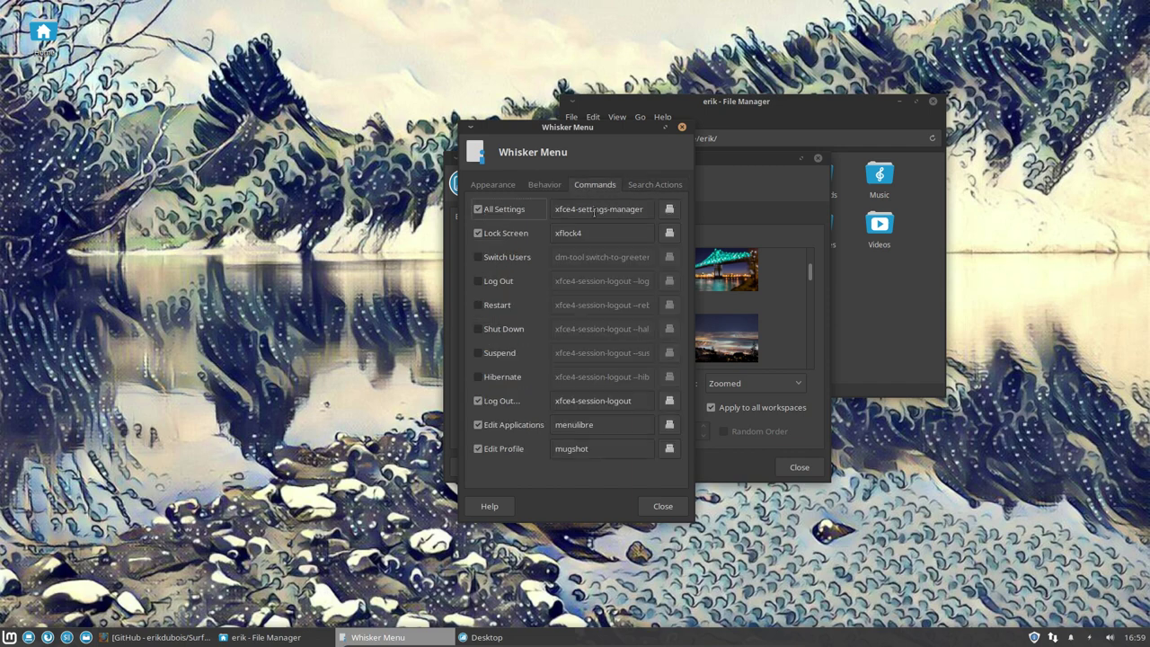
# Inspect the All Settings and Edit Profile (mugshot) command fields, then open the Whisker Menu.
pyautogui.moveTo(559, 209); pyautogui.dragTo(640, 209)
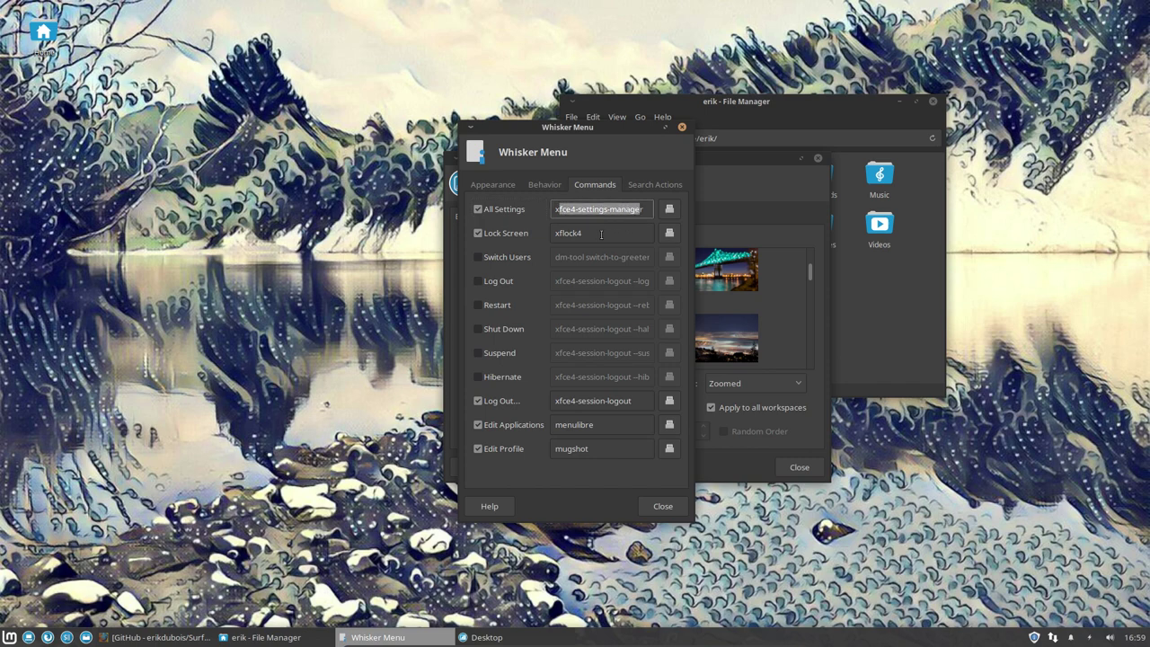
pyautogui.click(604, 449)
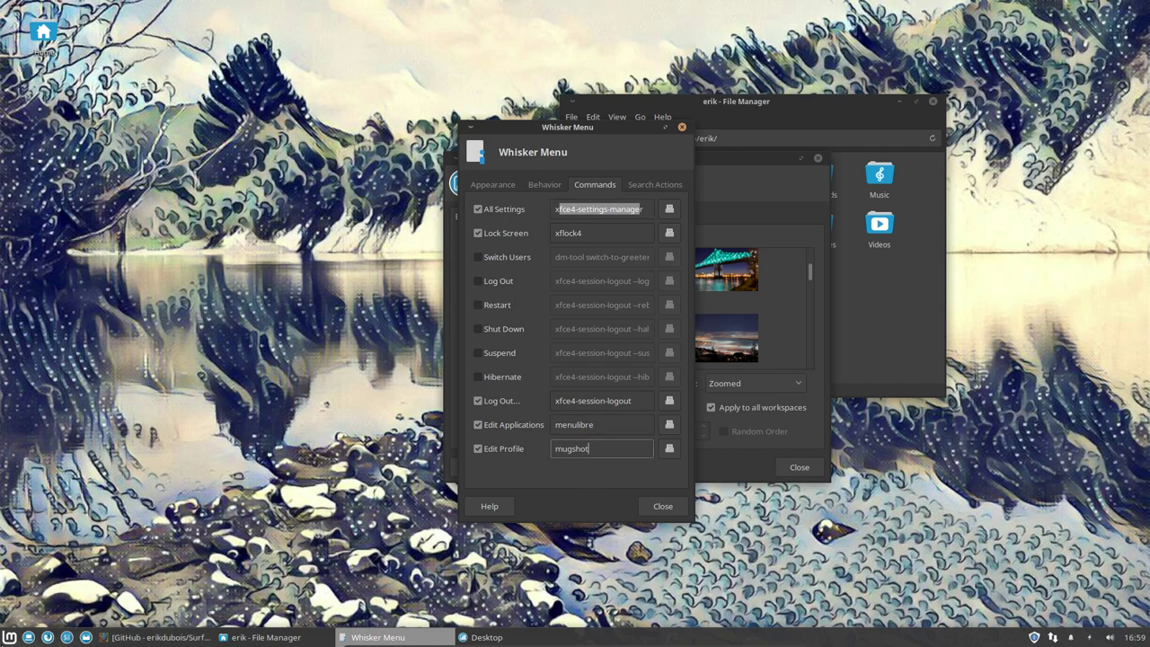
pyautogui.click(9, 637)
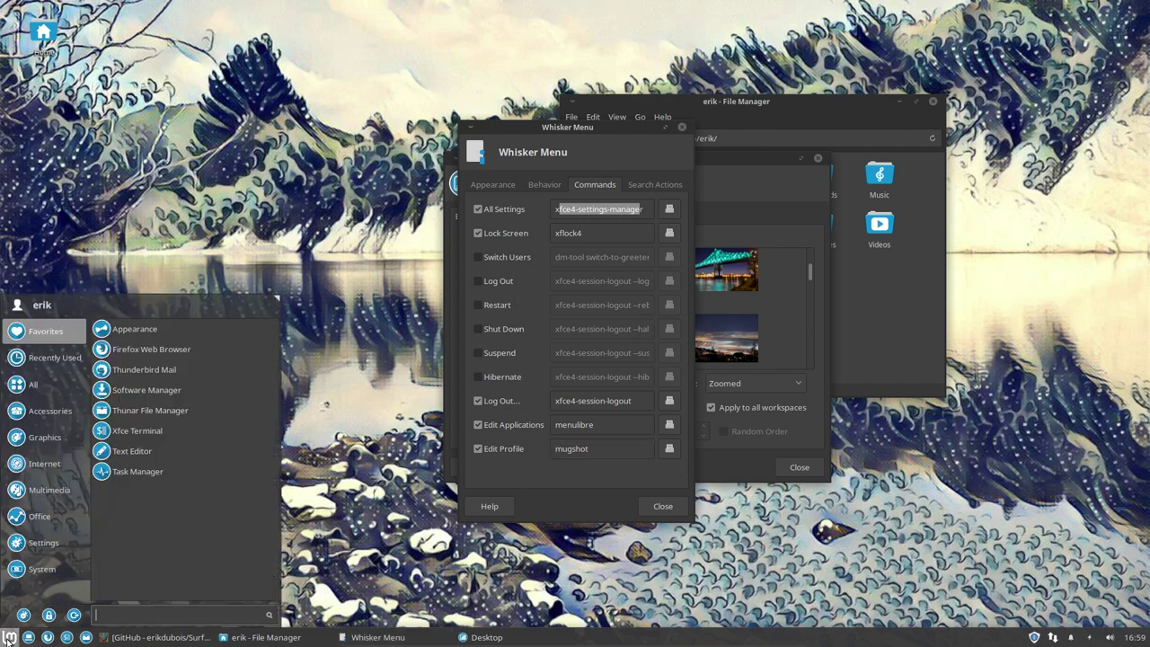
# Set the Mugshot profile picture to the sunflower stock image, apply it, and view it in the menu.
pyautogui.click(22, 308)
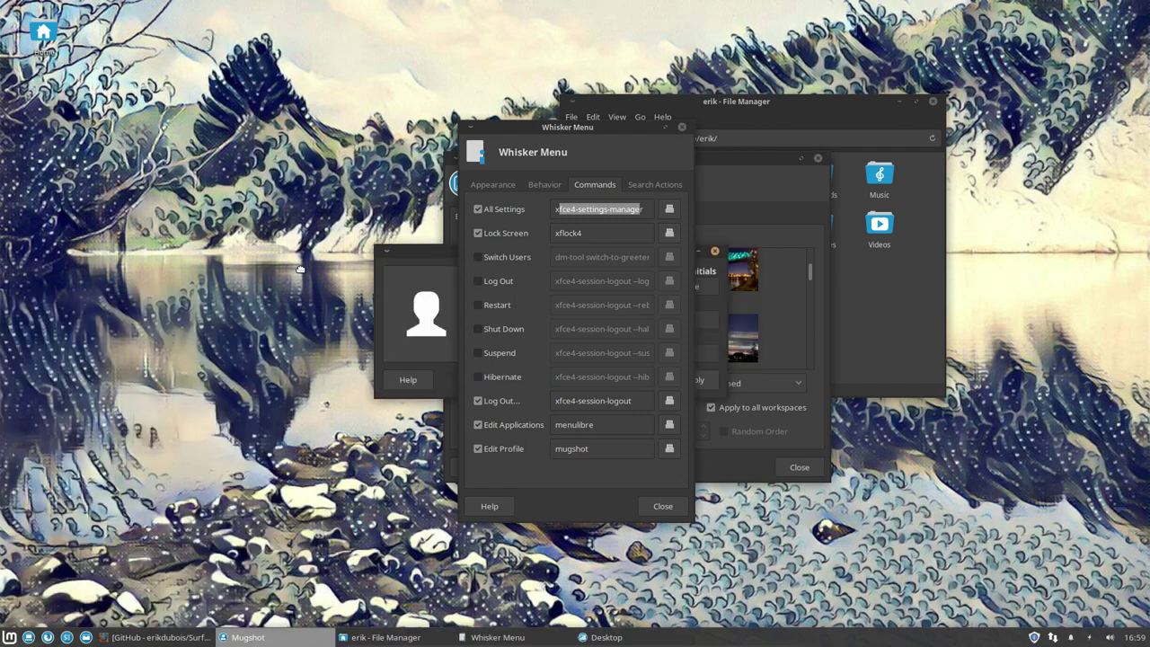
pyautogui.click(108, 358)
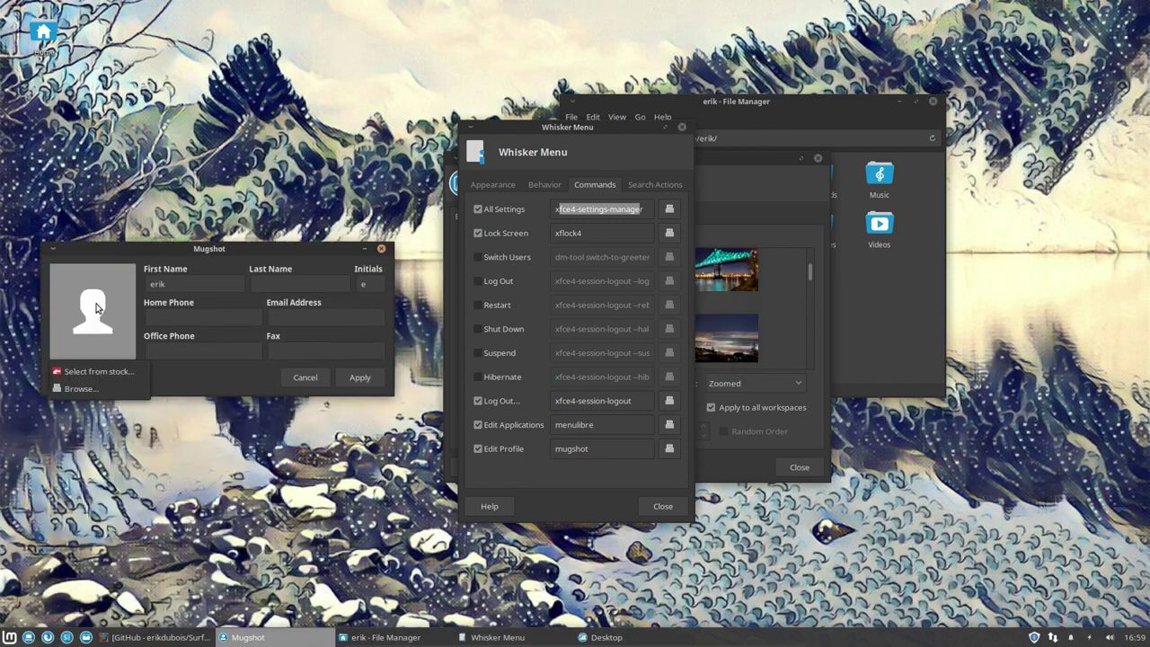
pyautogui.click(99, 371)
pyautogui.click(157, 301)
pyautogui.click(366, 466)
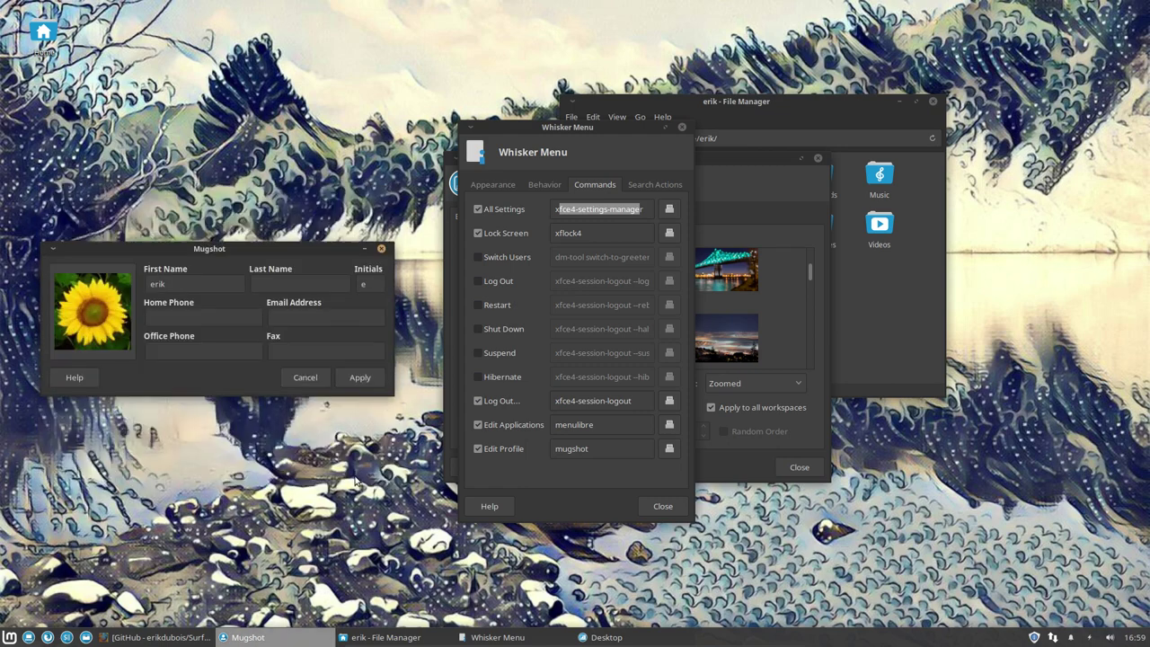
pyautogui.click(360, 378)
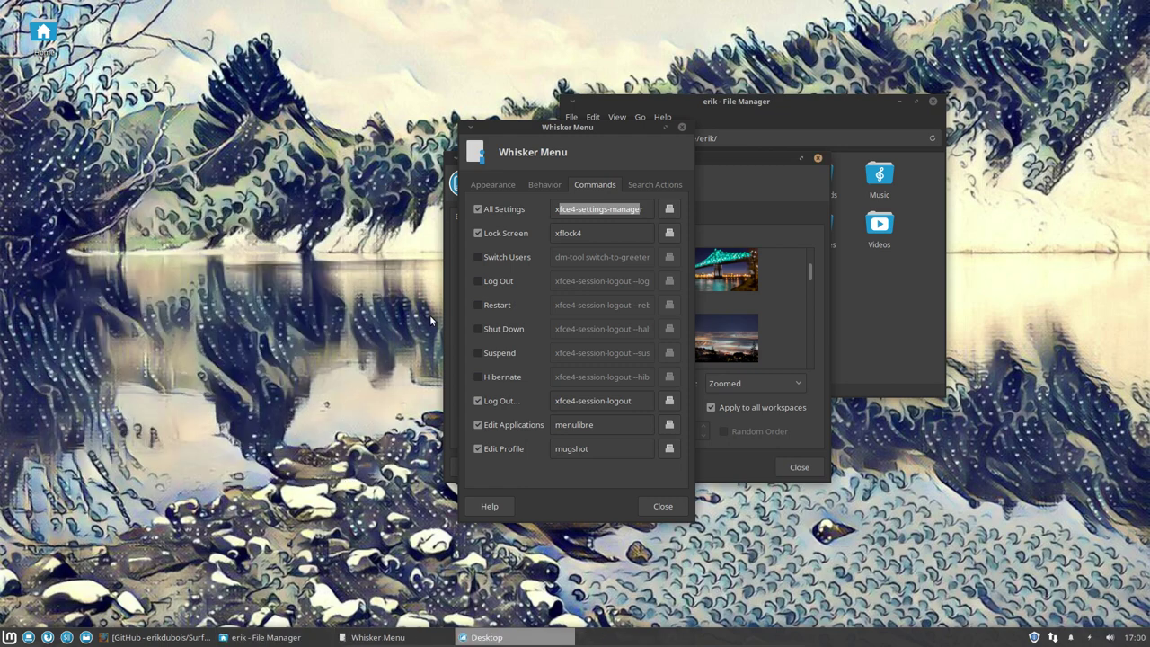
pyautogui.click(11, 637)
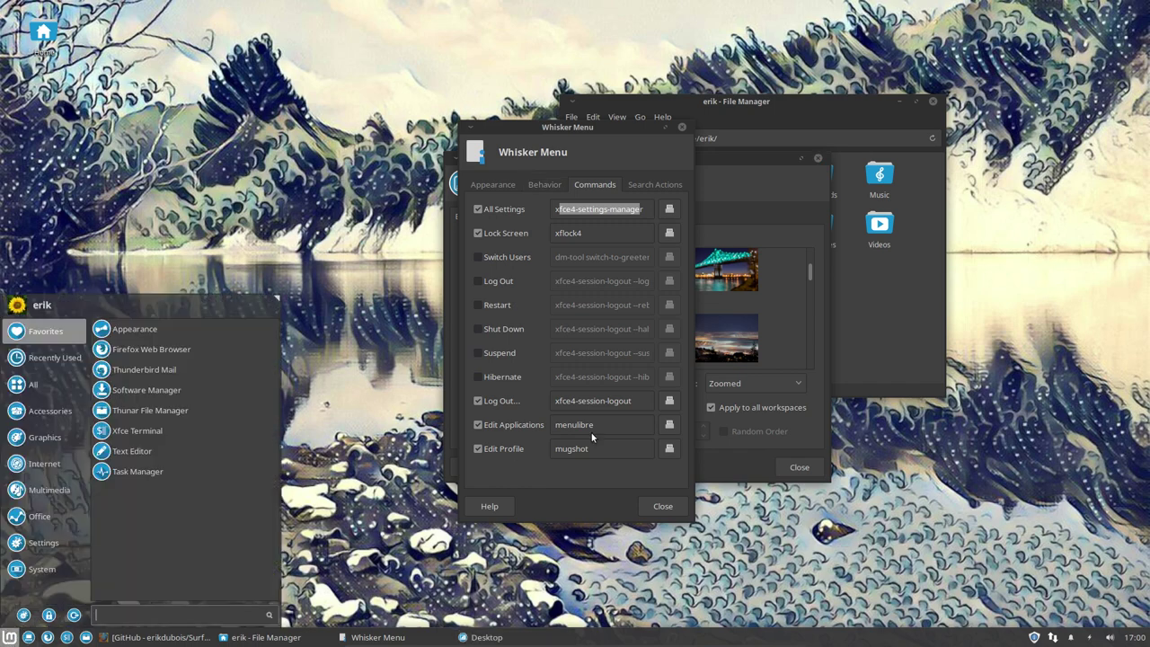
# Launch MenuLibre, close the Whisker Menu settings, and move the editor to the upper left.
pyautogui.click(24, 635)
pyautogui.rightClick(11, 638)
pyautogui.press('Escape')
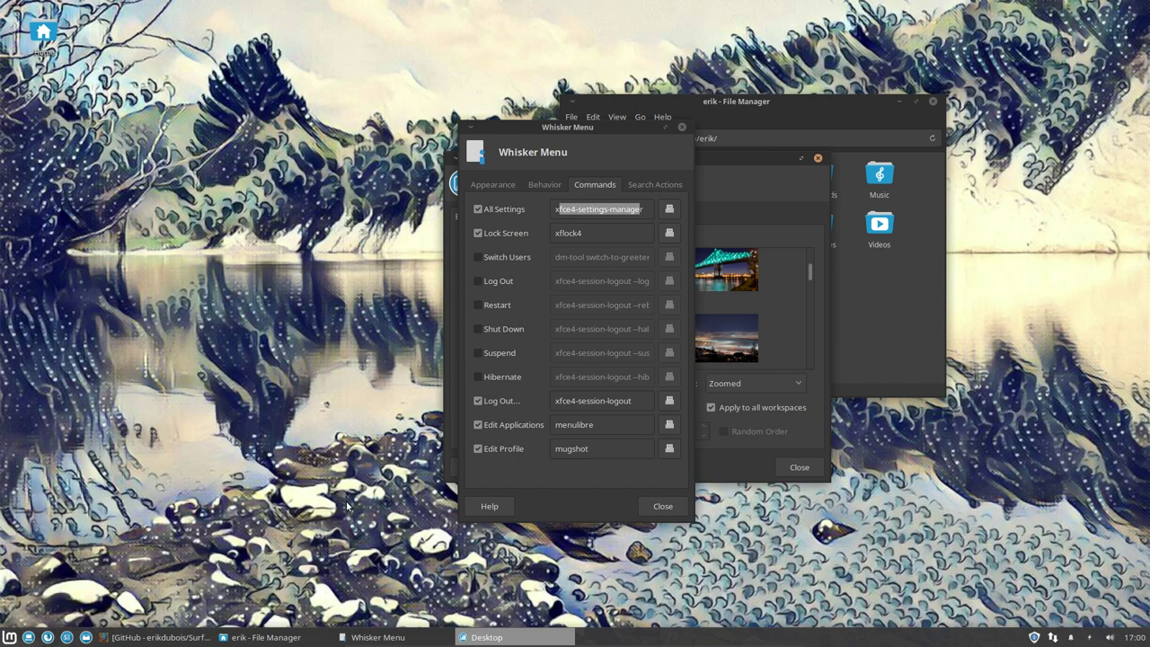
pyautogui.click(682, 128)
pyautogui.moveTo(530, 145); pyautogui.dragTo(267, 84)
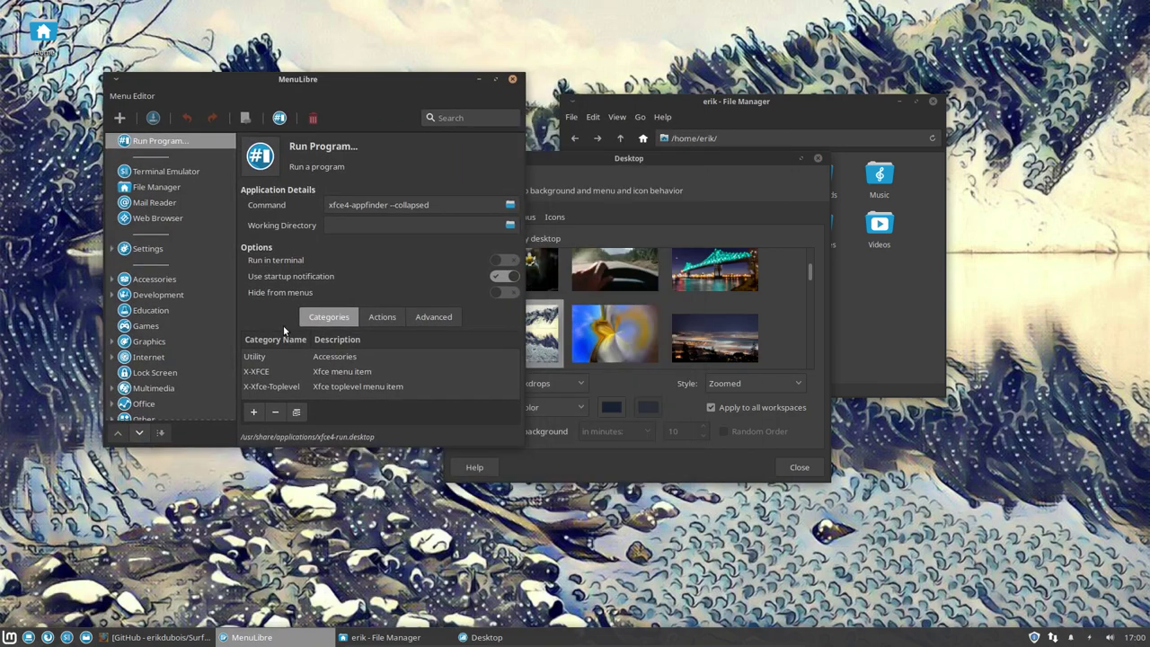
# Inspect Application Finder and Archive Manager under Accessories, then close MenuLibre and Desktop settings.
pyautogui.click(155, 279)
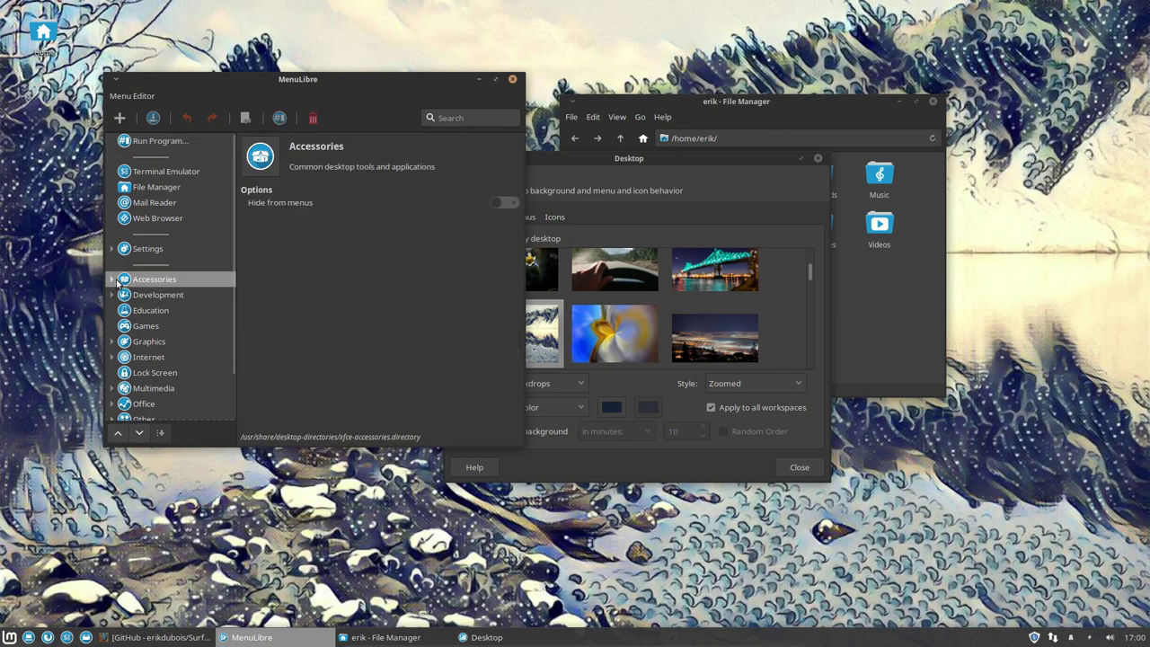
pyautogui.click(112, 280)
pyautogui.click(172, 296)
pyautogui.click(181, 310)
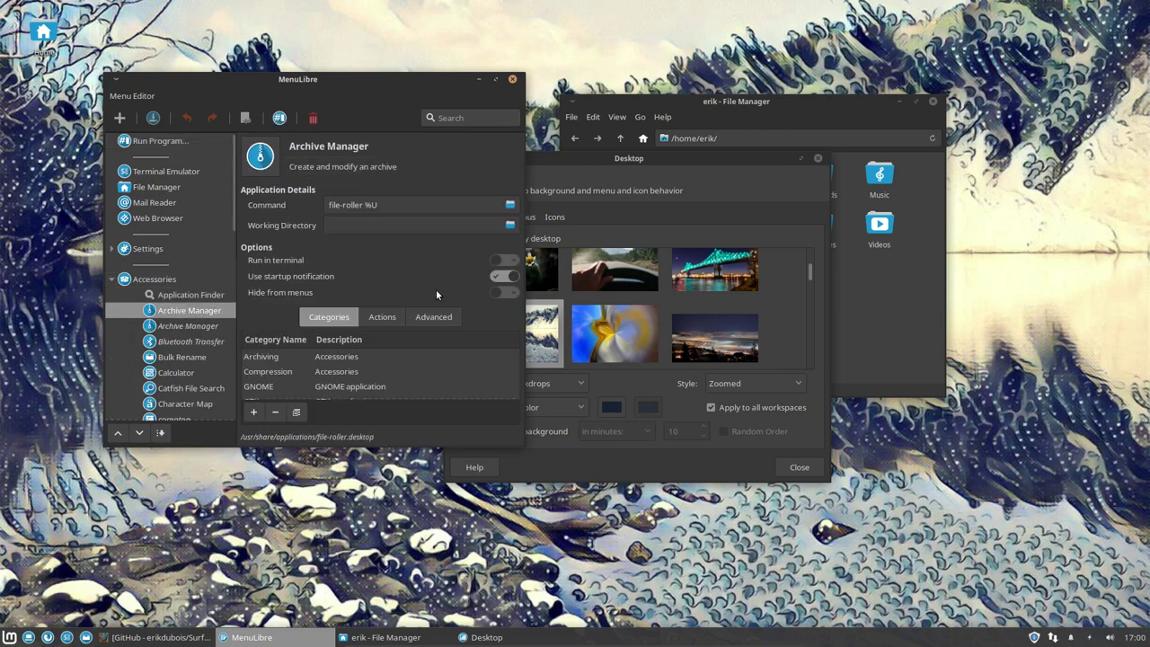
pyautogui.click(513, 79)
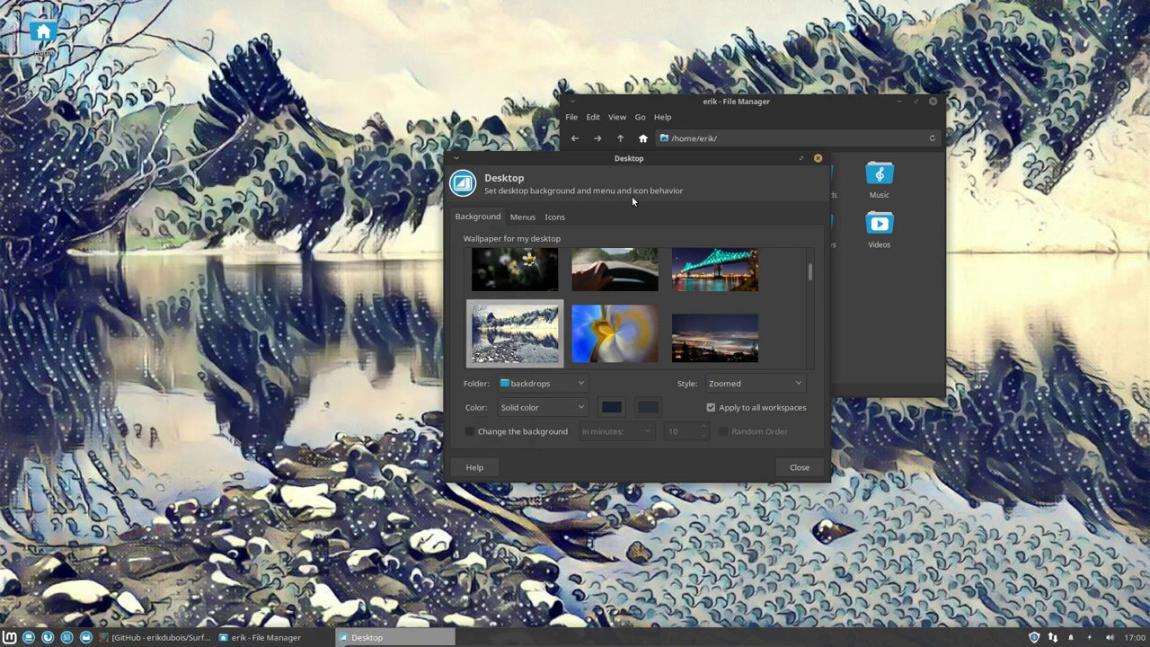
pyautogui.click(818, 158)
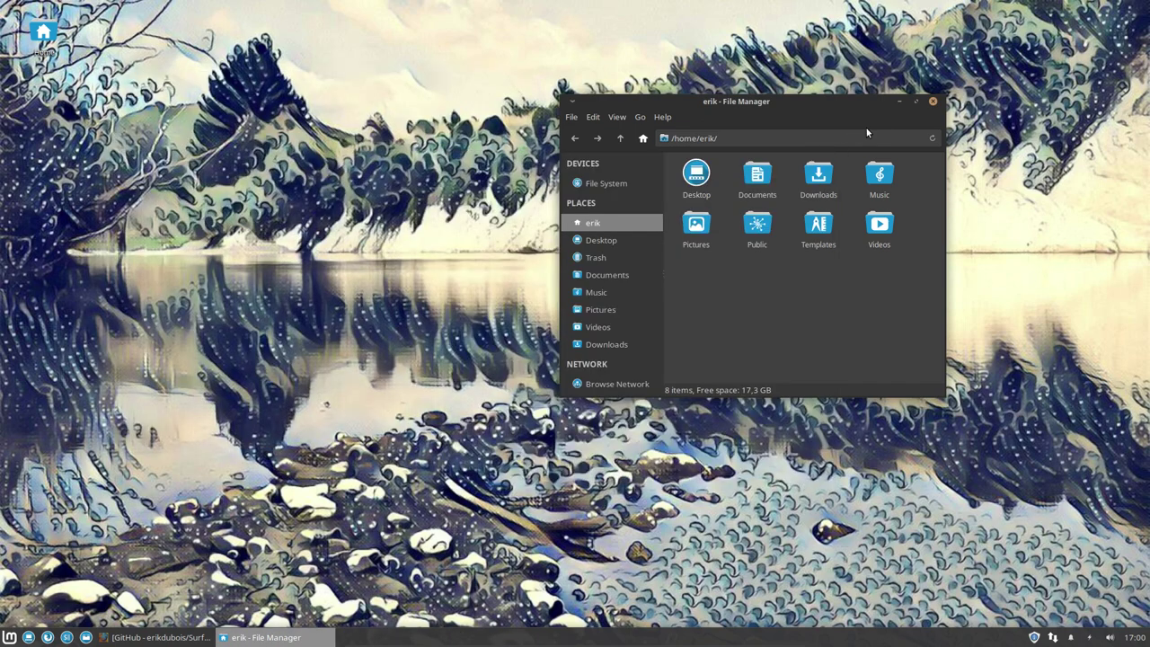
# Close the file manager, open Update Manager from the tray and dismiss its welcome screen.
pyautogui.click(934, 101)
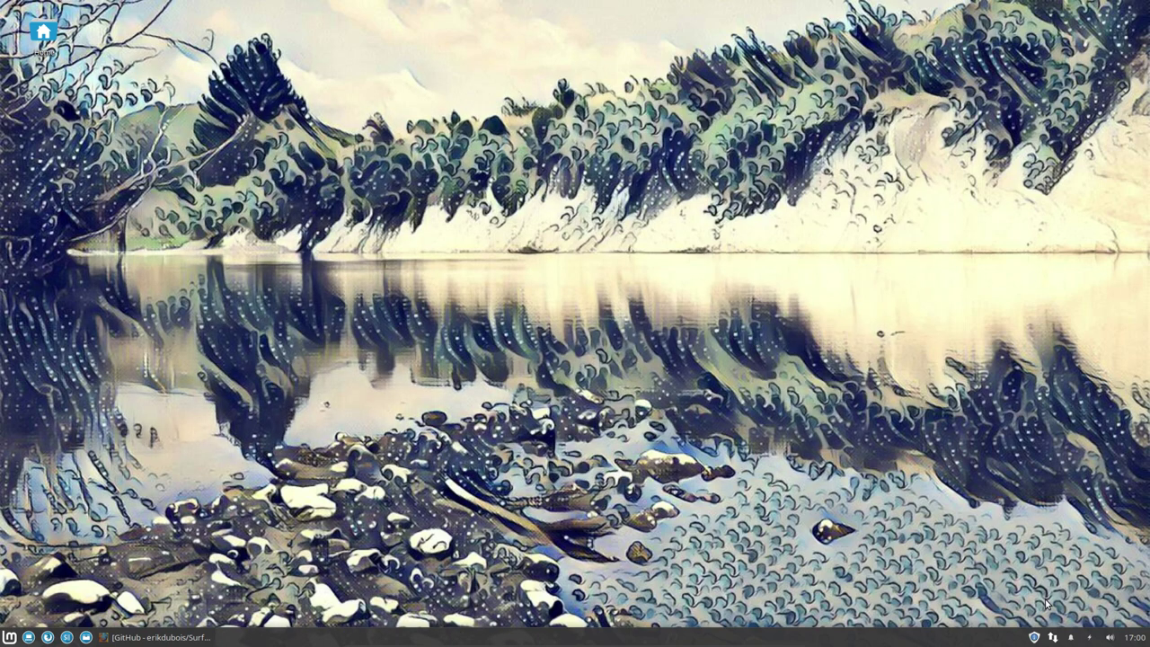
pyautogui.click(1035, 637)
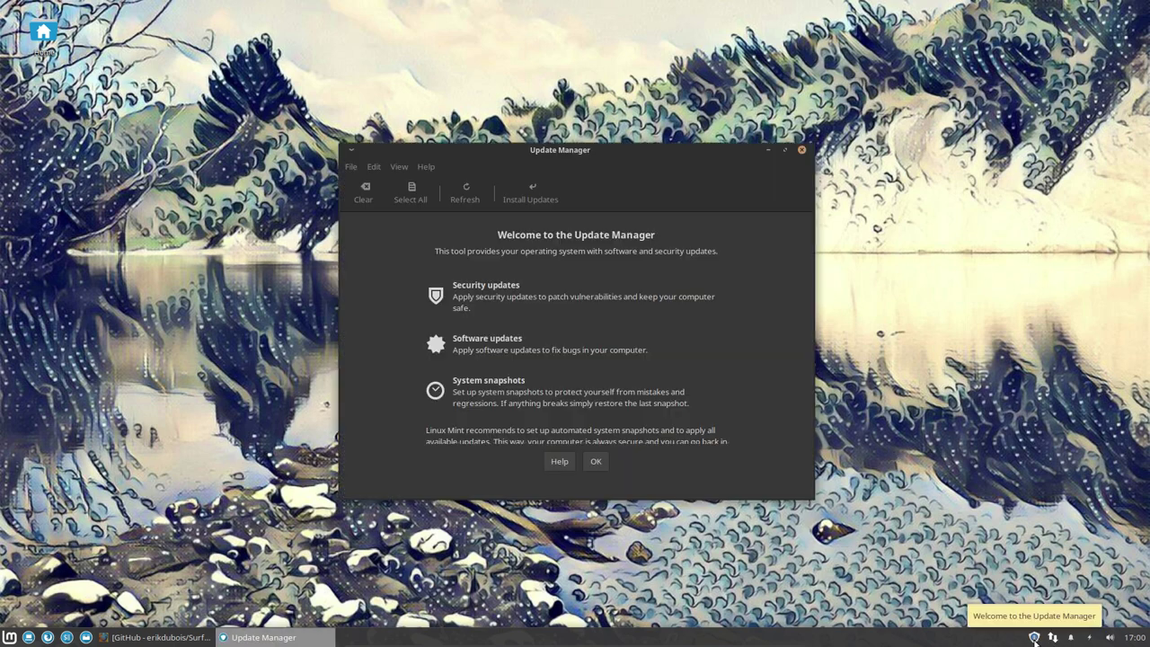
pyautogui.click(598, 462)
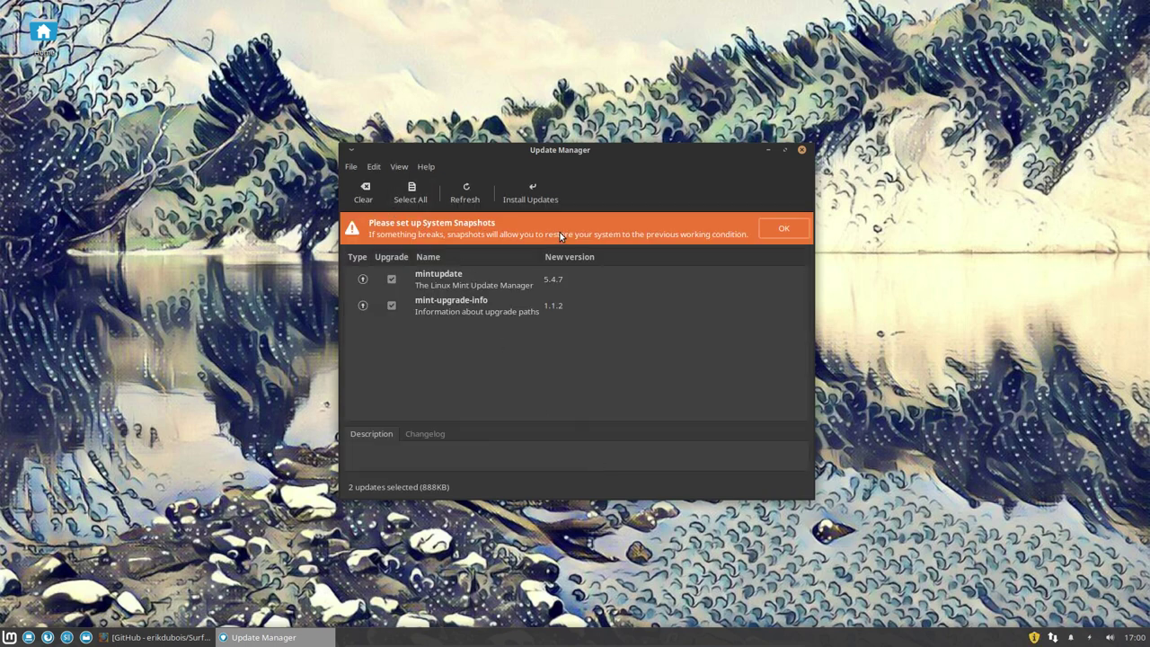
# Set up Timeshift system snapshots with RSYNC as administrator, then close Timeshift.
pyautogui.click(779, 229)
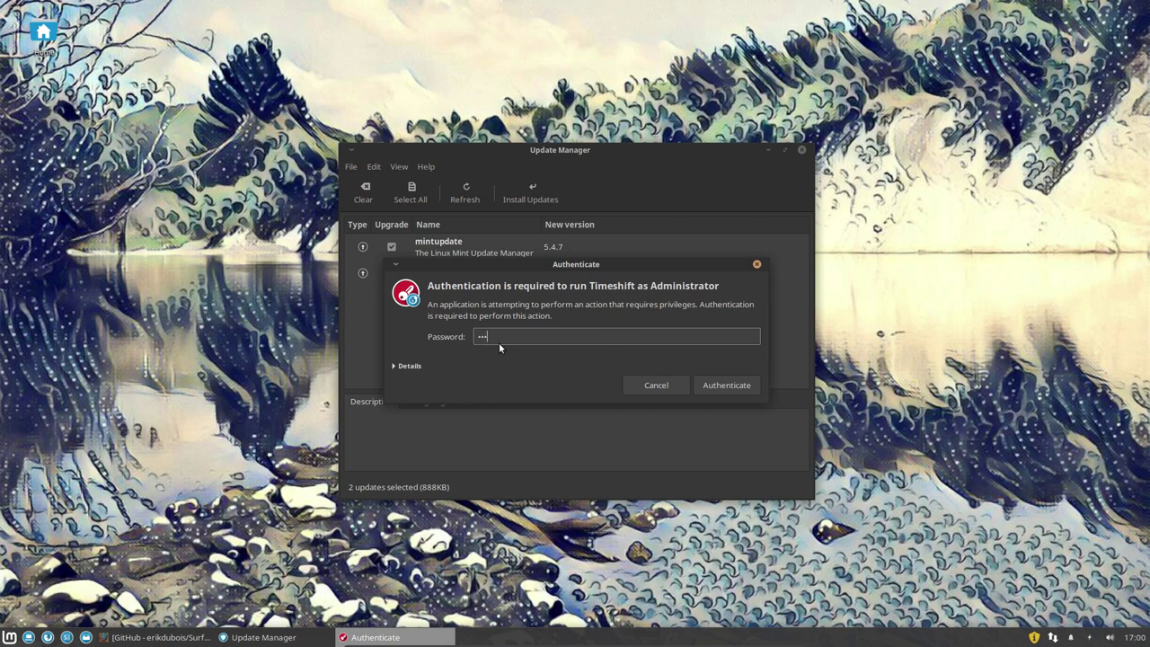
pyautogui.press('Return')
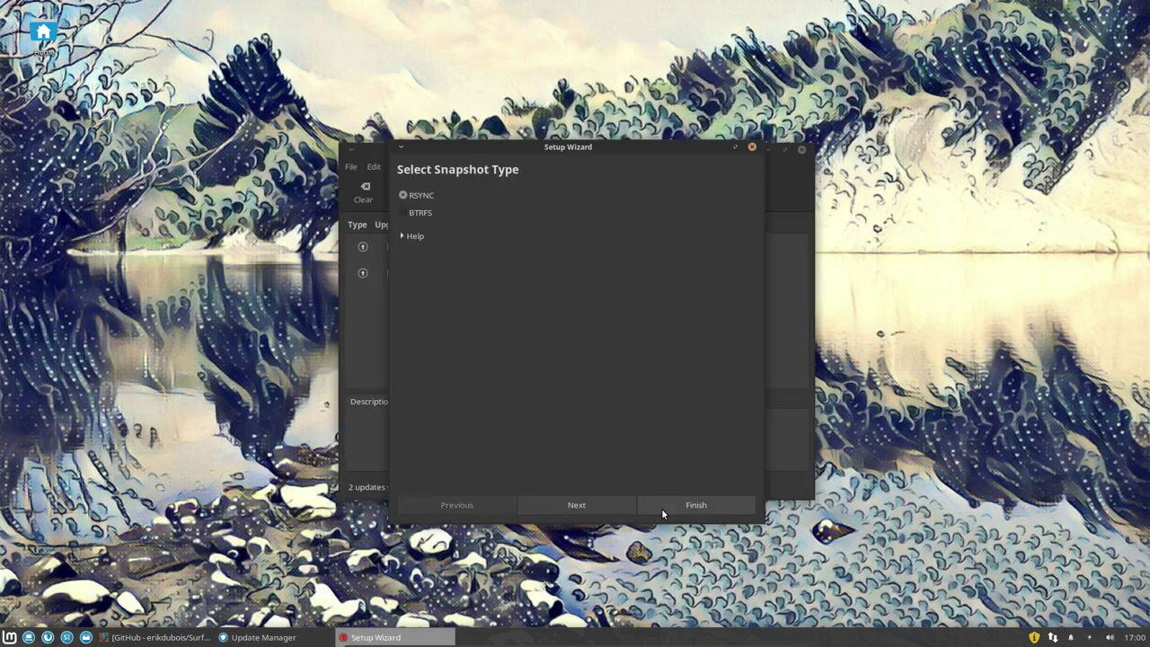
pyautogui.click(698, 506)
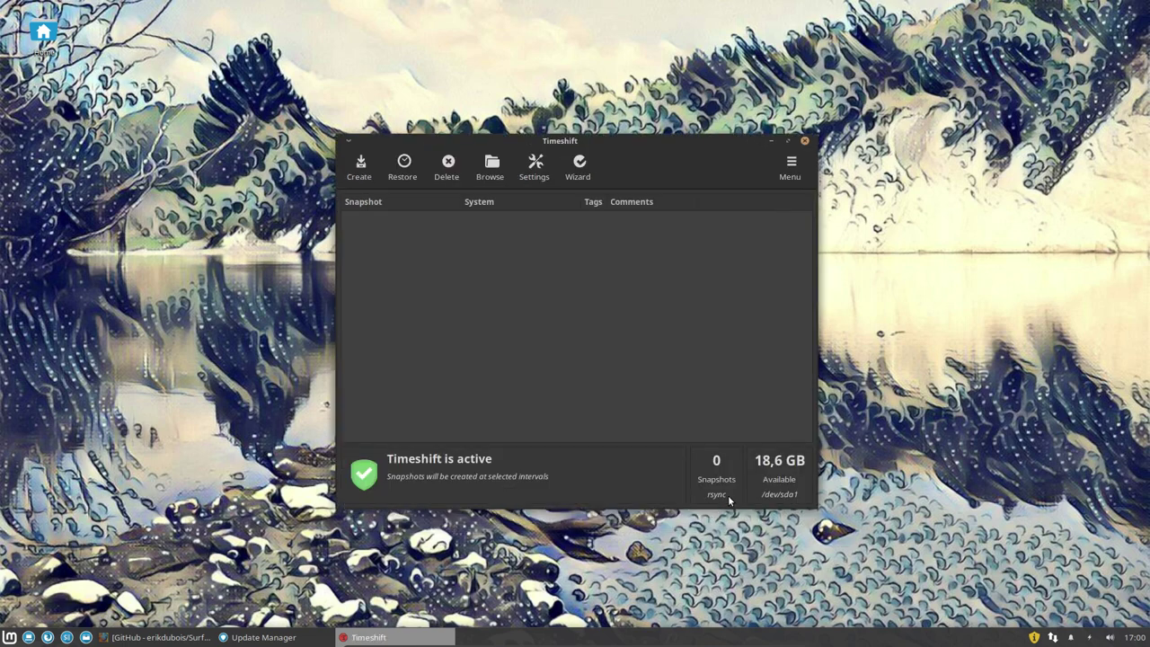
pyautogui.click(804, 140)
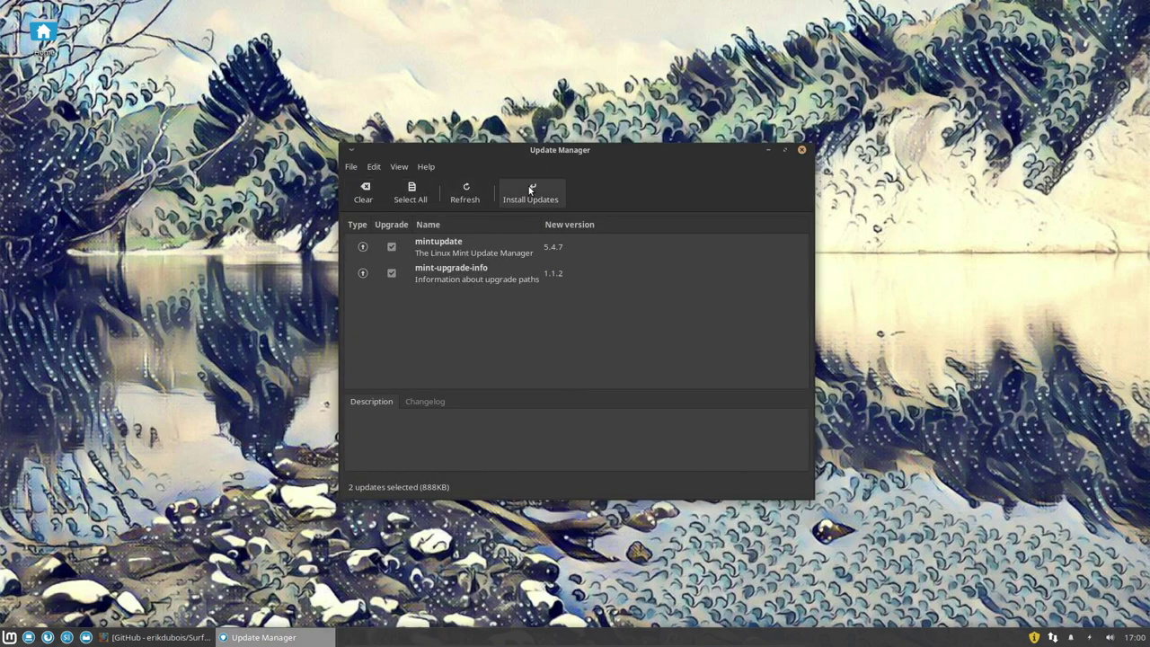
# Install the two pending updates with the administrator password, leaving 59 updates (308MB) listed.
pyautogui.click(530, 188)
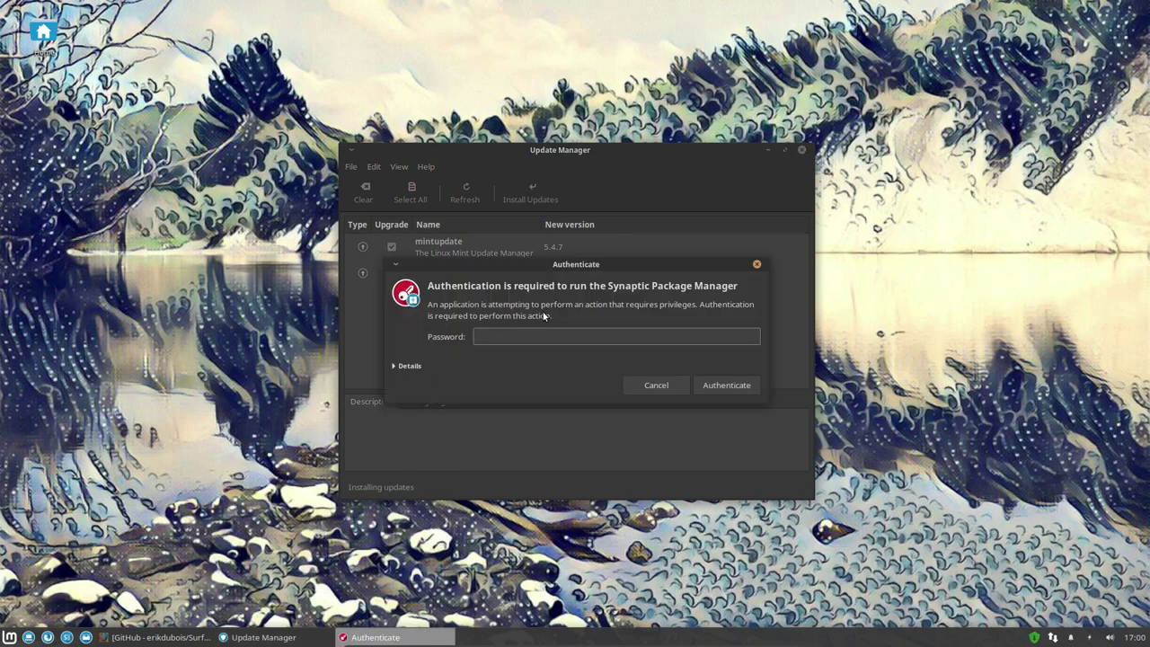
pyautogui.write('***')
pyautogui.press('Return')
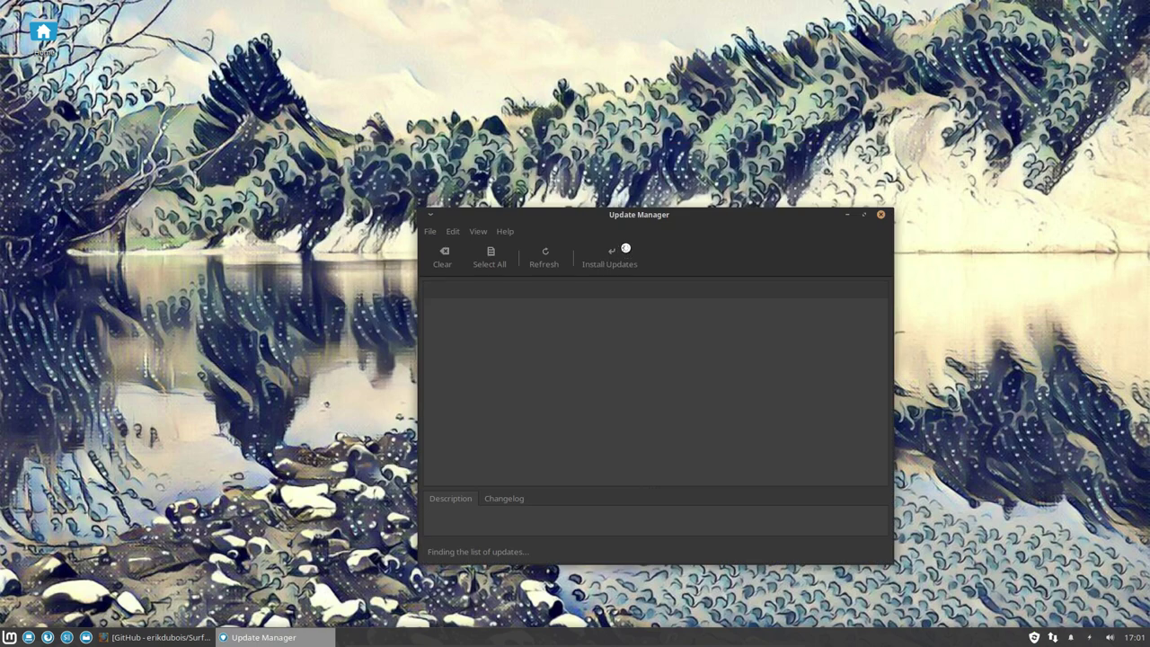
pyautogui.moveTo(642, 220); pyautogui.dragTo(511, 166)
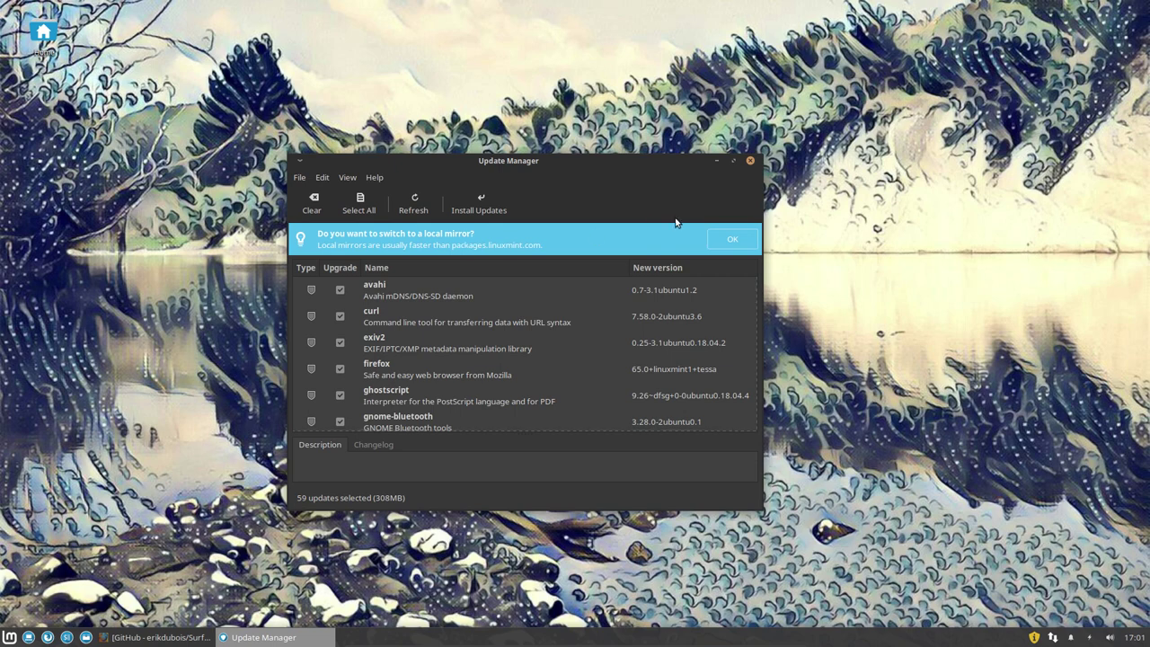
# Open Software Sources as administrator and set the Main mirror to EvoWise CDN (mirrors.evowise.com).
pyautogui.click(730, 235)
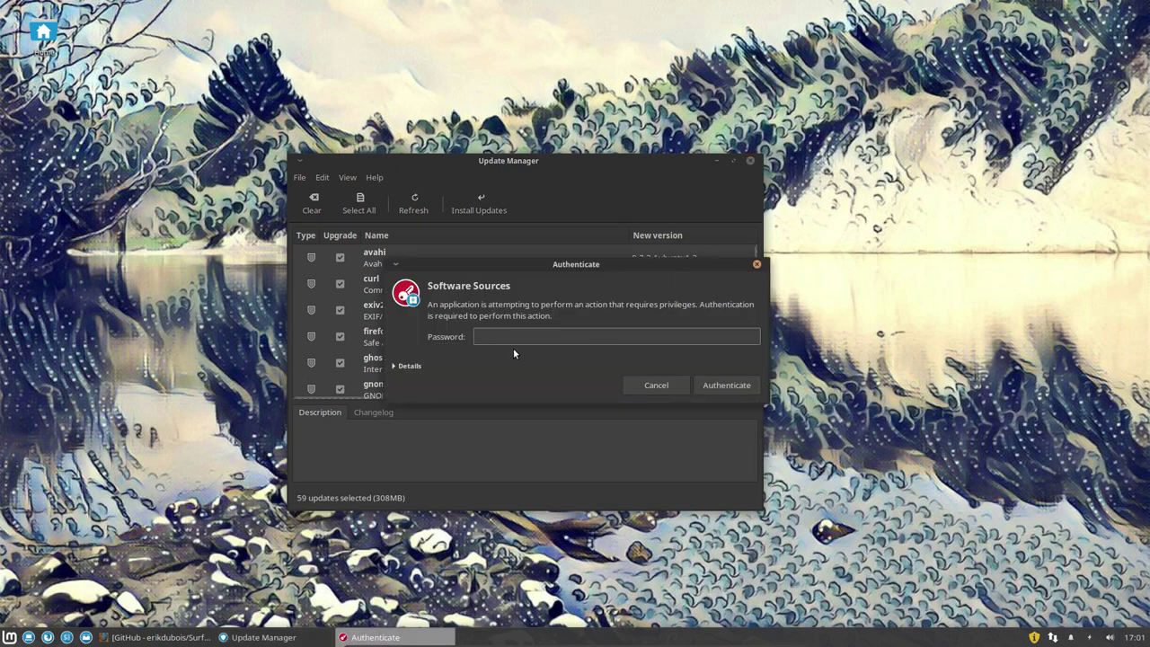
pyautogui.press('Return')
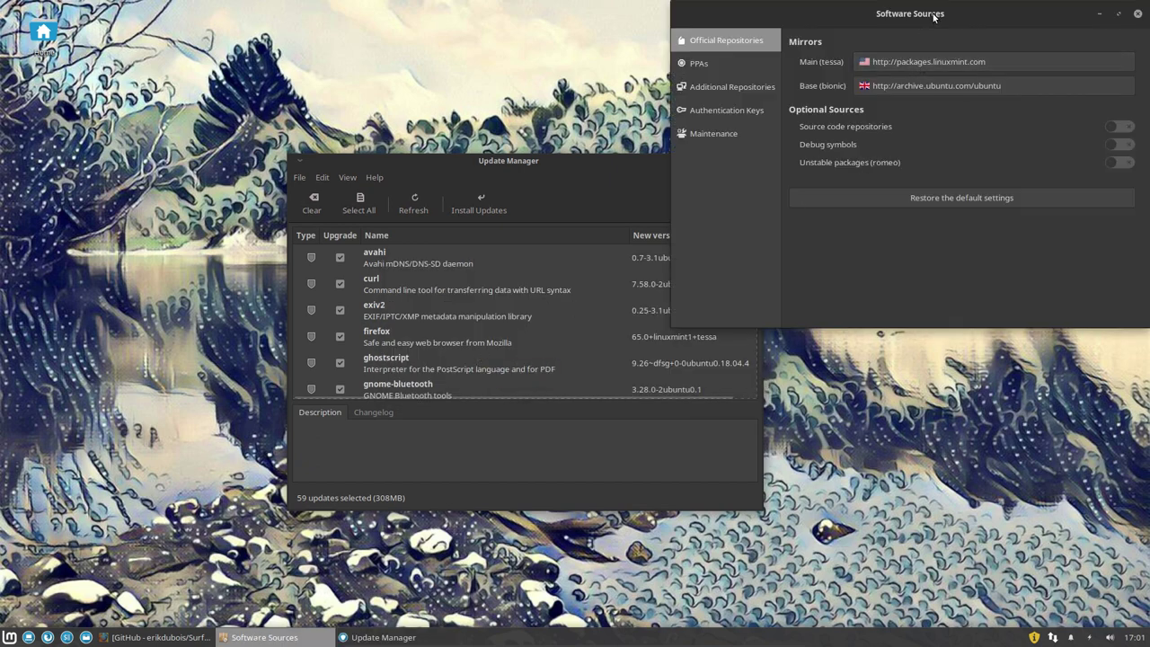
pyautogui.moveTo(931, 14); pyautogui.dragTo(481, 119)
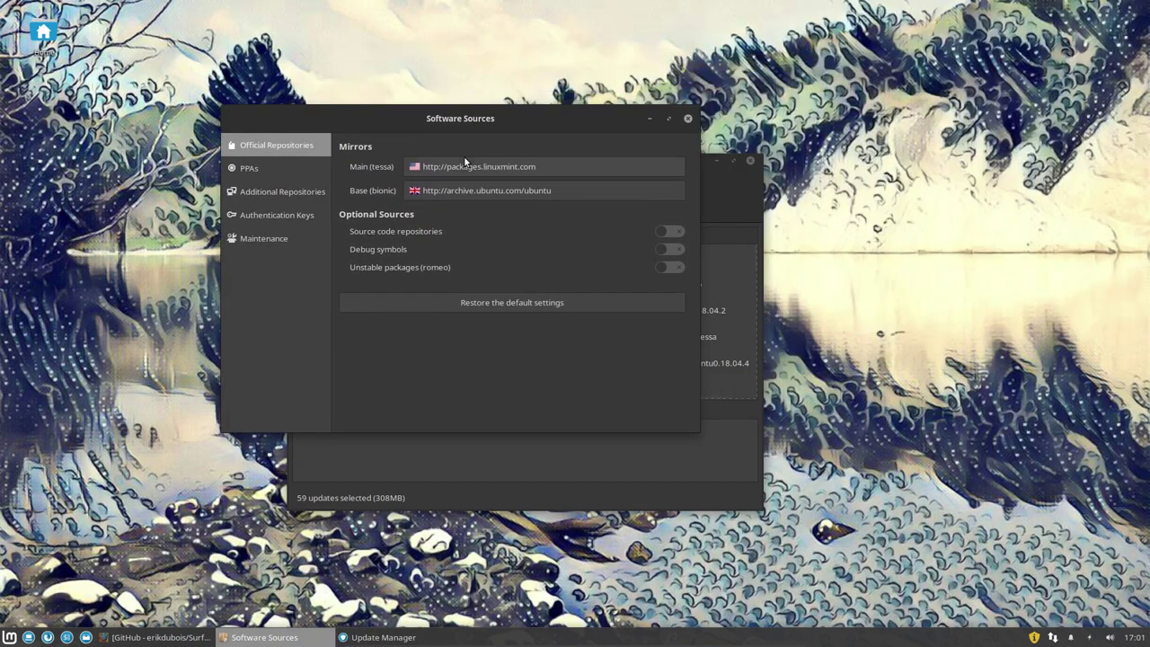
pyautogui.click(530, 166)
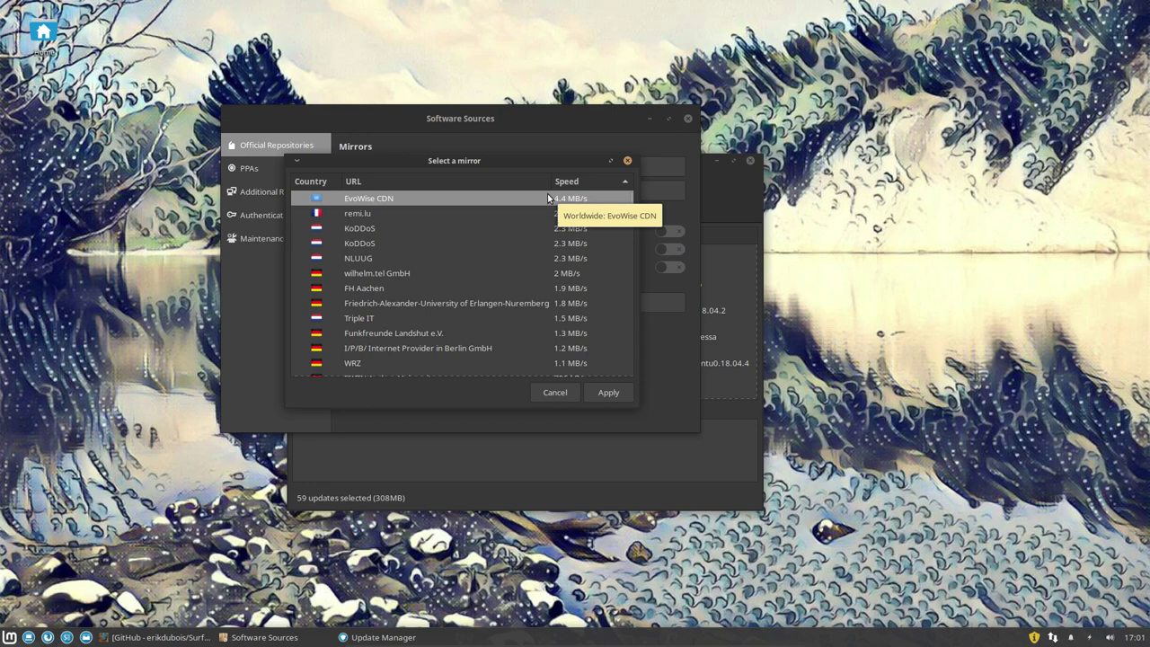
pyautogui.click(609, 393)
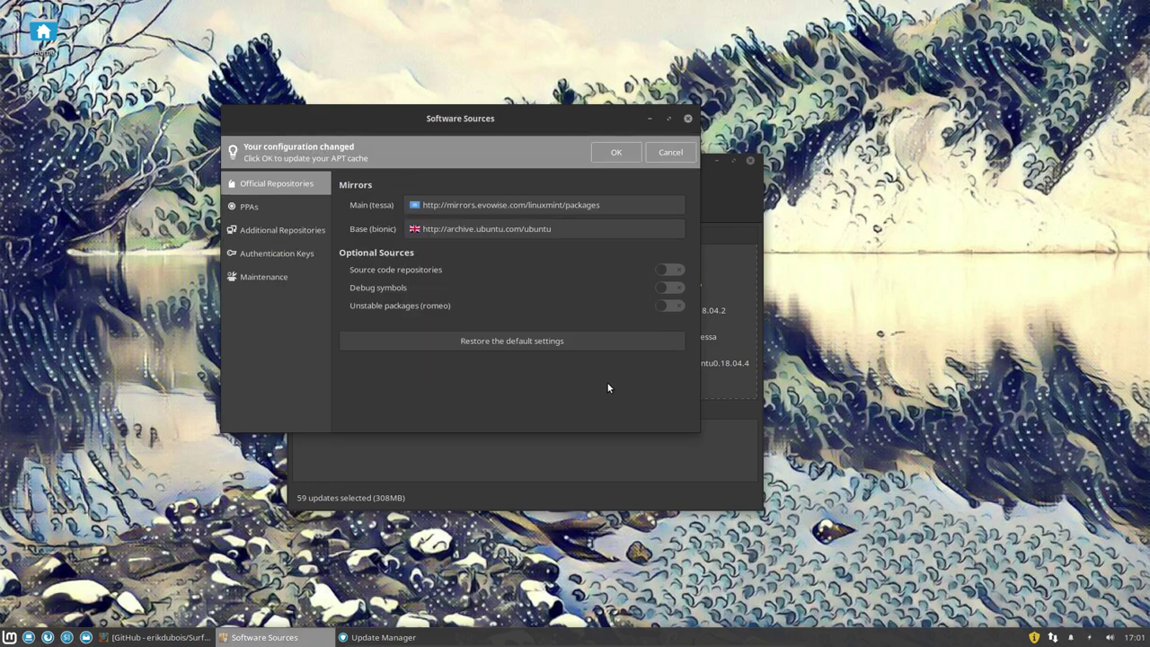
# Set the Base mirror to mirror.unix-solutions.be and refresh the package cache.
pyautogui.click(493, 233)
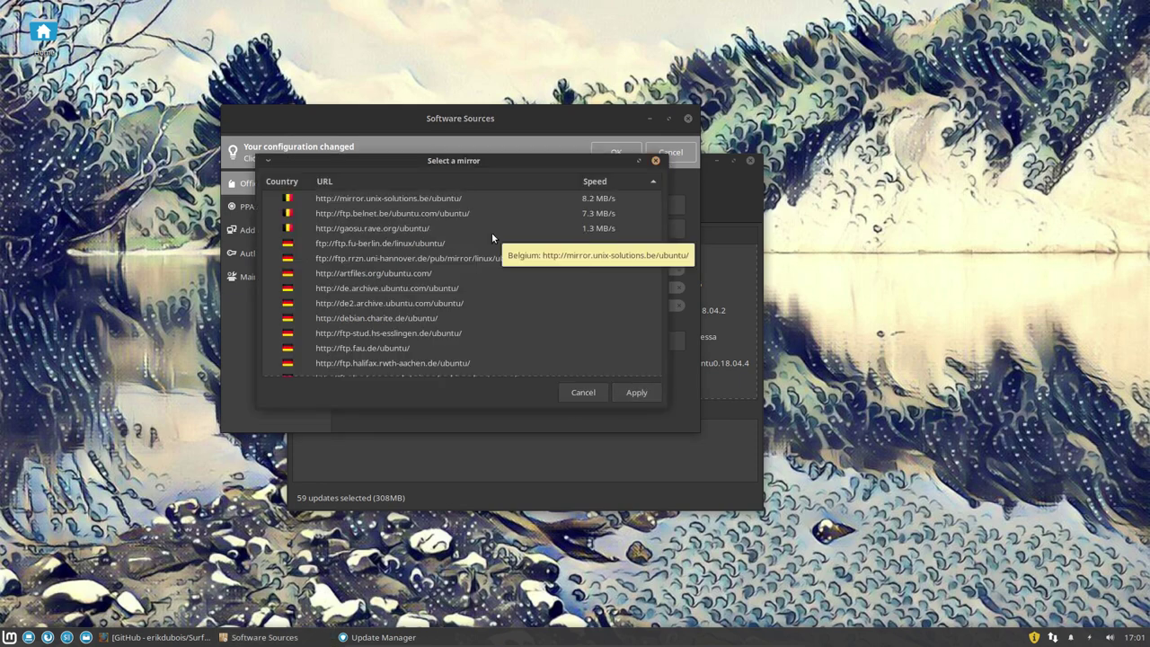
pyautogui.click(449, 199)
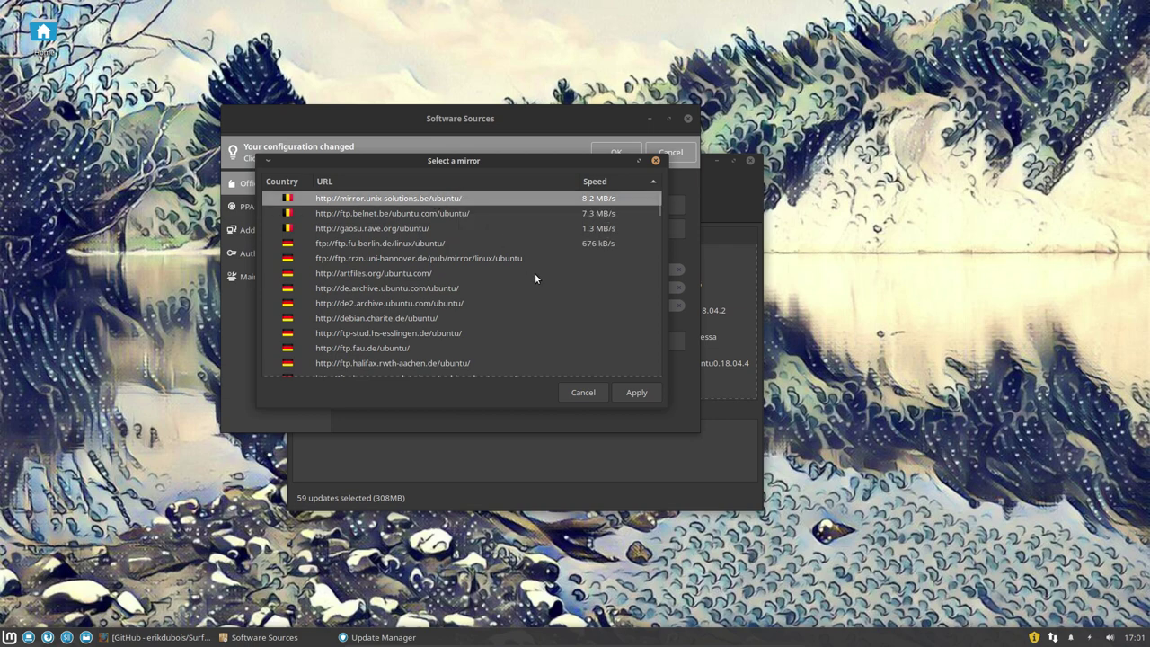
pyautogui.click(636, 392)
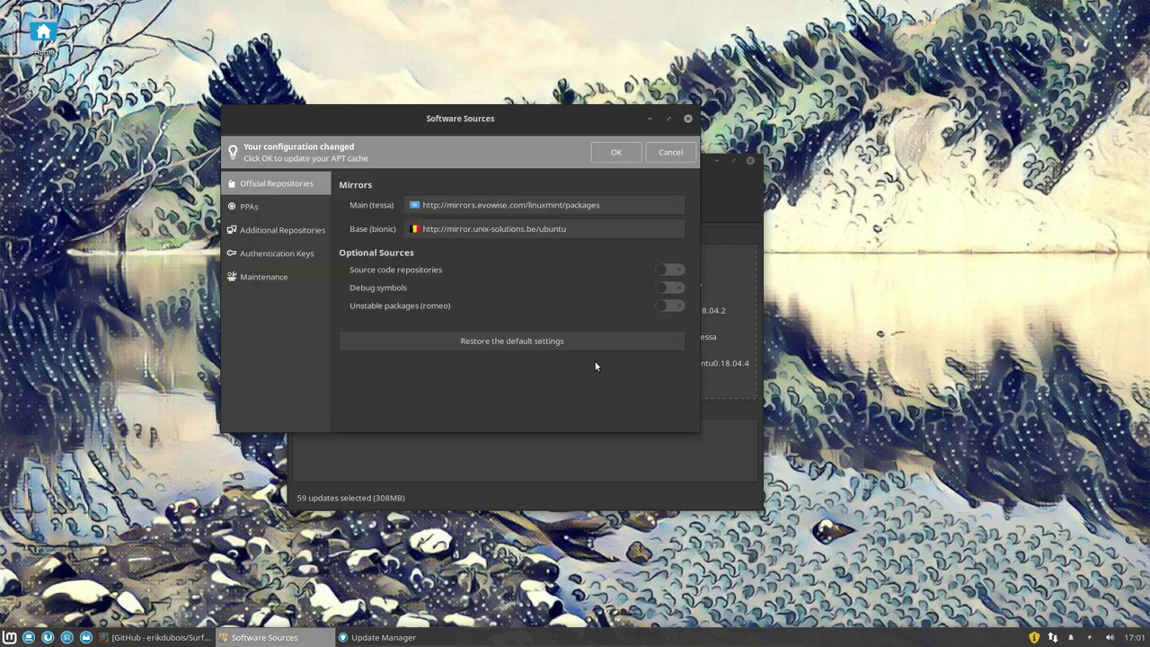
pyautogui.click(622, 153)
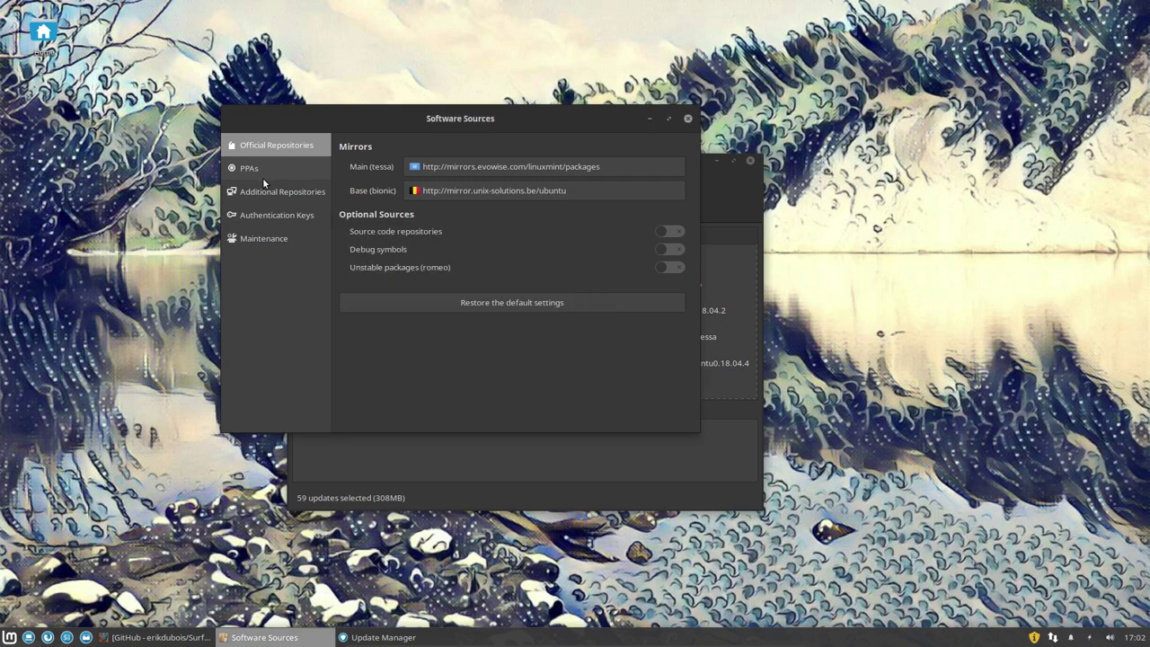
pyautogui.moveTo(498, 117); pyautogui.dragTo(384, 92)
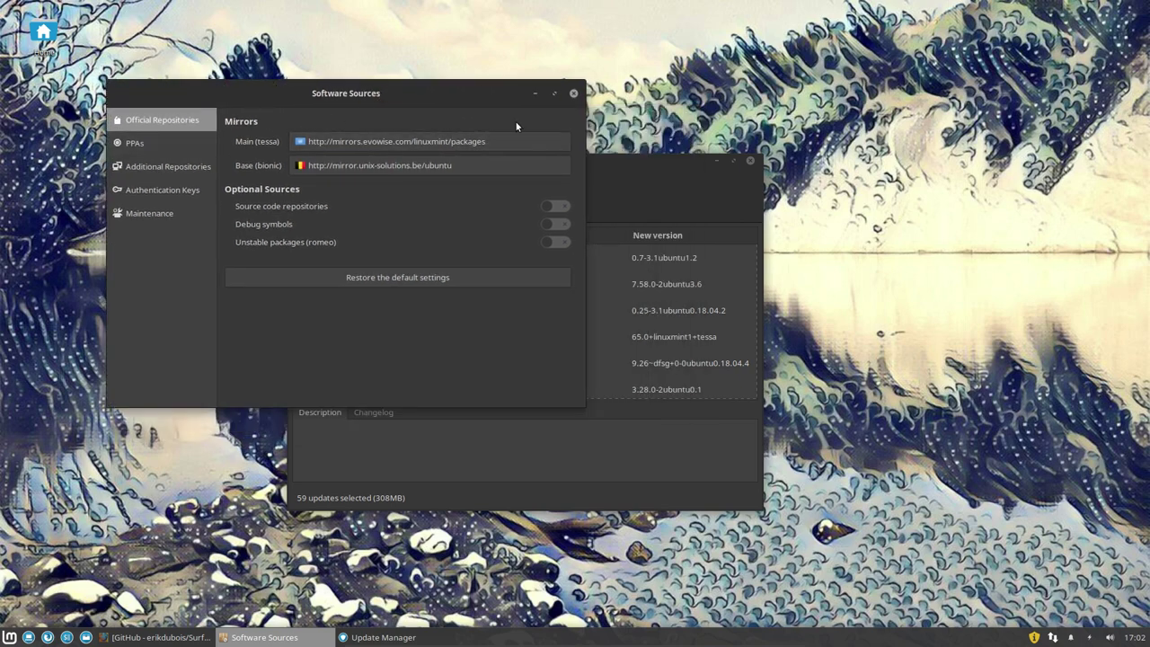
# Start installing the 59 updates and review the extra linux-headers-4.15.0-45 packages required.
pyautogui.click(574, 93)
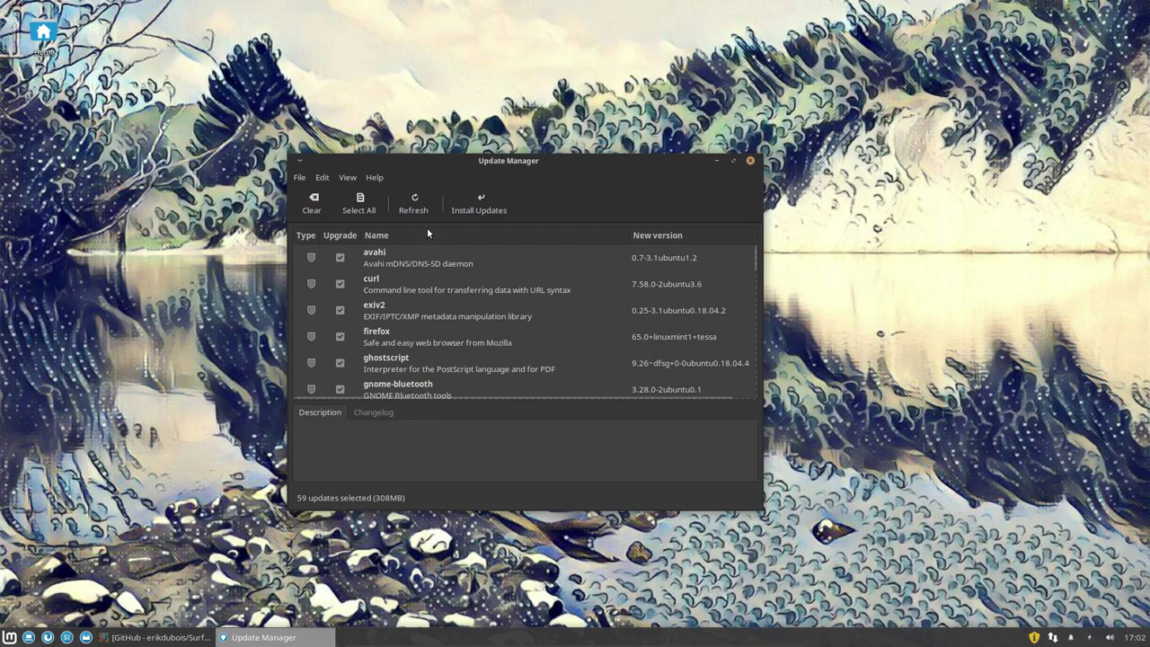
pyautogui.click(477, 201)
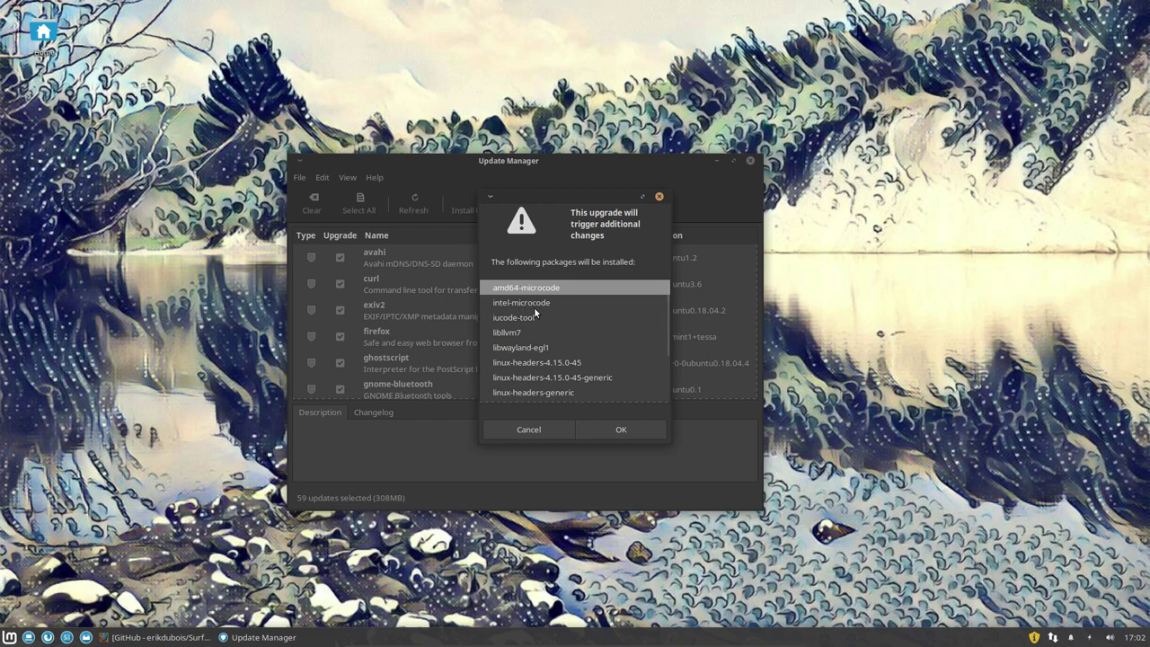
pyautogui.scroll(-3, 534, 306)
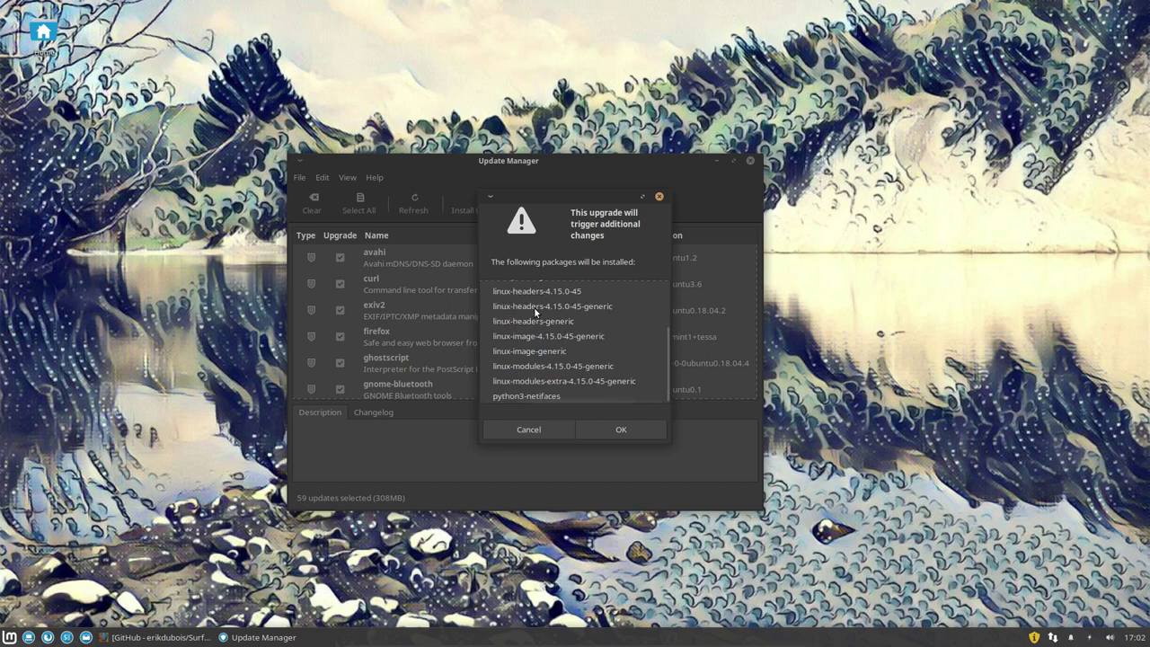
pyautogui.click(554, 297)
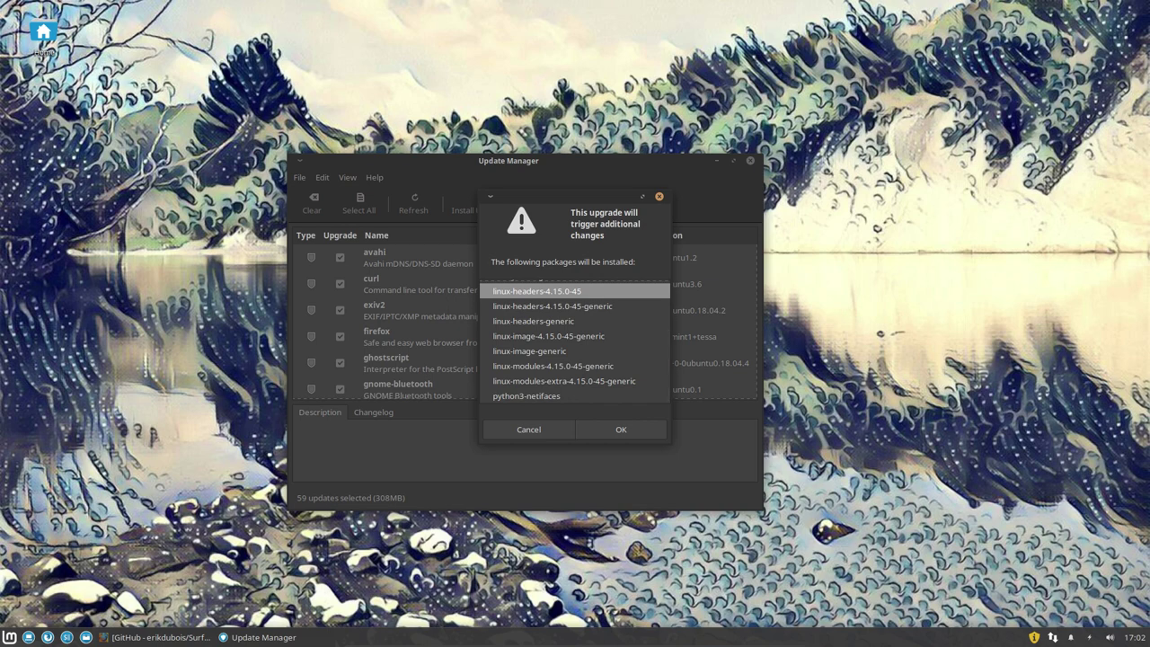
# Briefly show neofetch system info in a terminal, then accept the additional package changes.
pyautogui.press('super+Return')
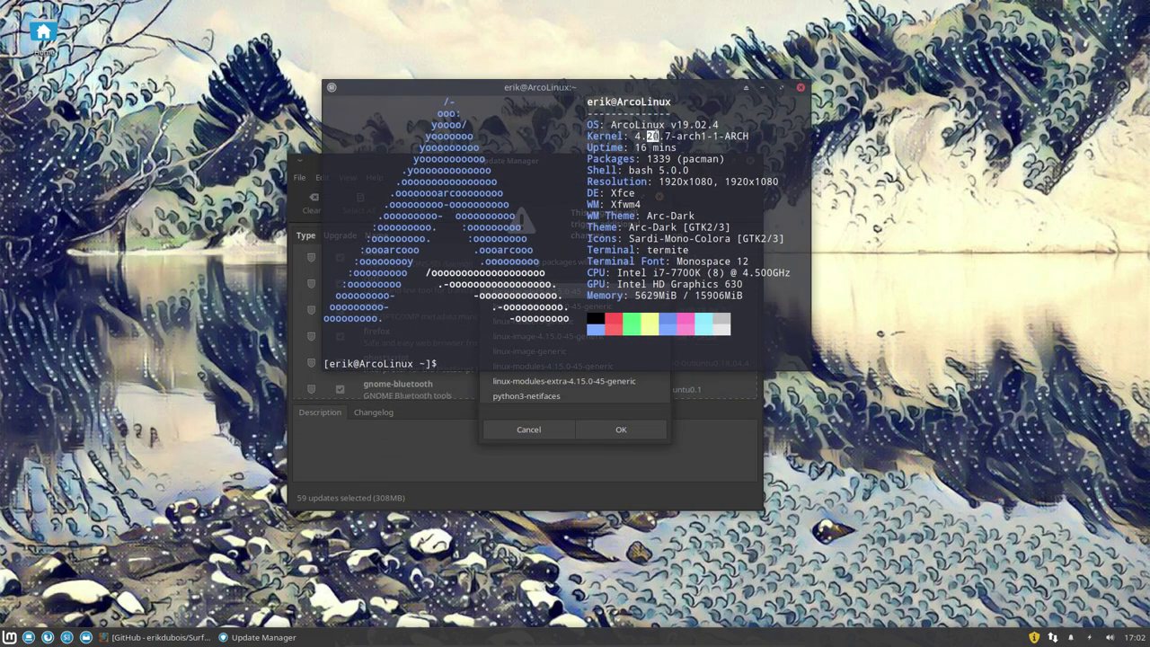
pyautogui.hotkey('ctrl', 'd')
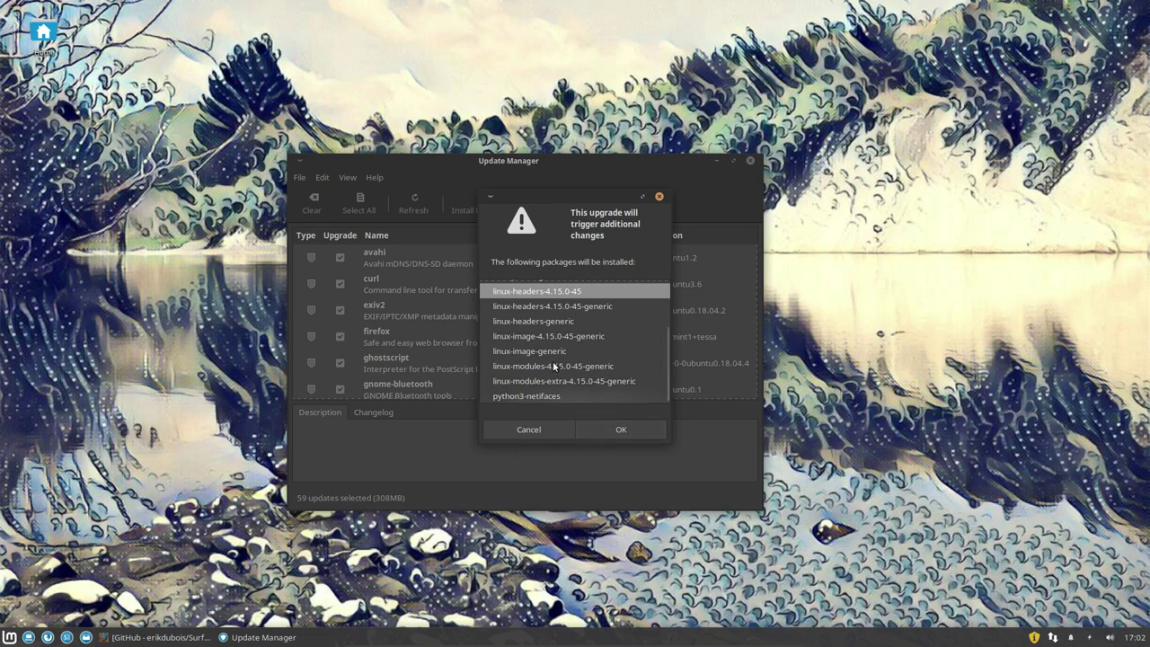
pyautogui.click(624, 426)
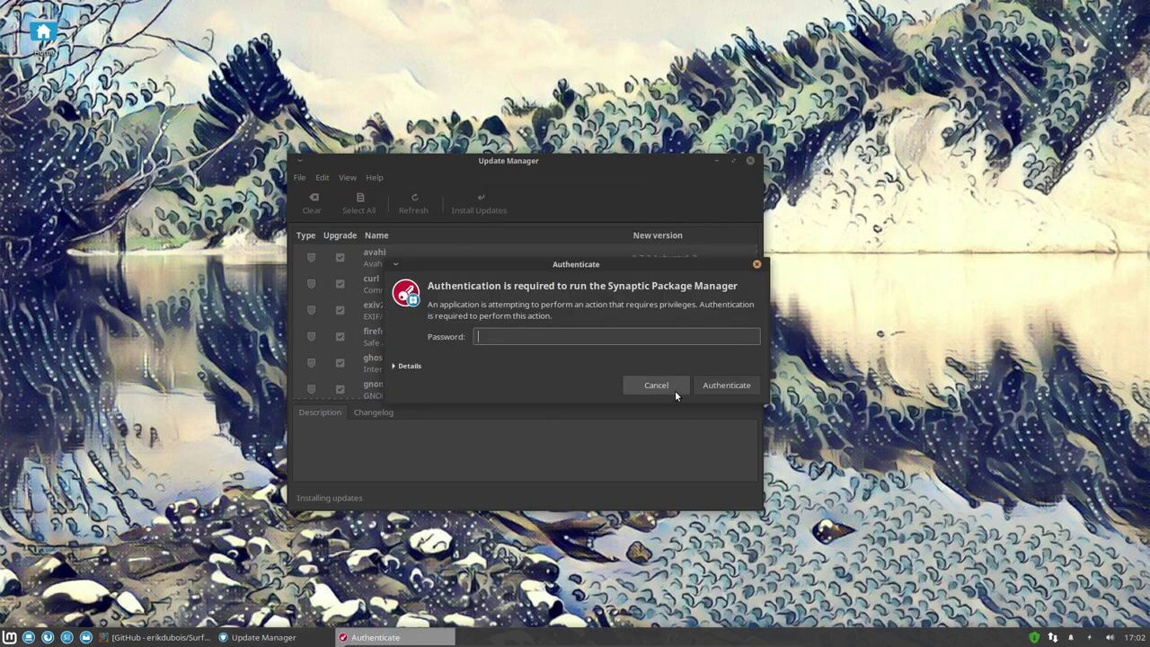
# Authorize the installation with the password and move the download progress dialog to the top right.
pyautogui.write('••••')
pyautogui.press('Return')
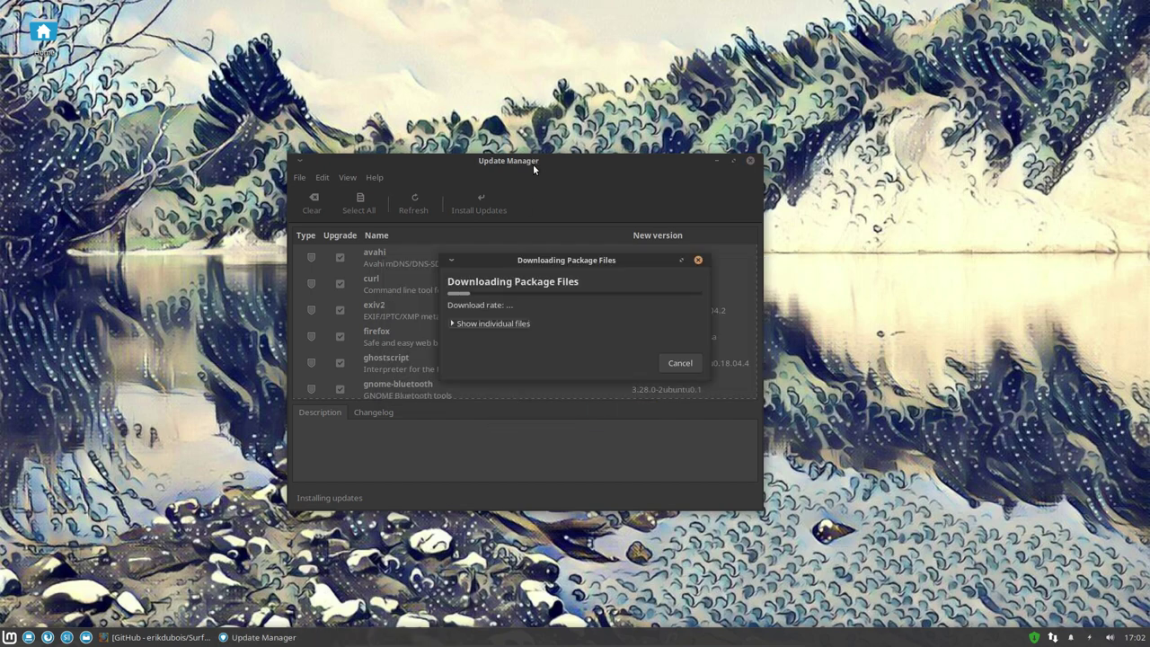
pyautogui.moveTo(570, 257); pyautogui.dragTo(936, 94)
pyautogui.moveTo(522, 160); pyautogui.dragTo(499, 125)
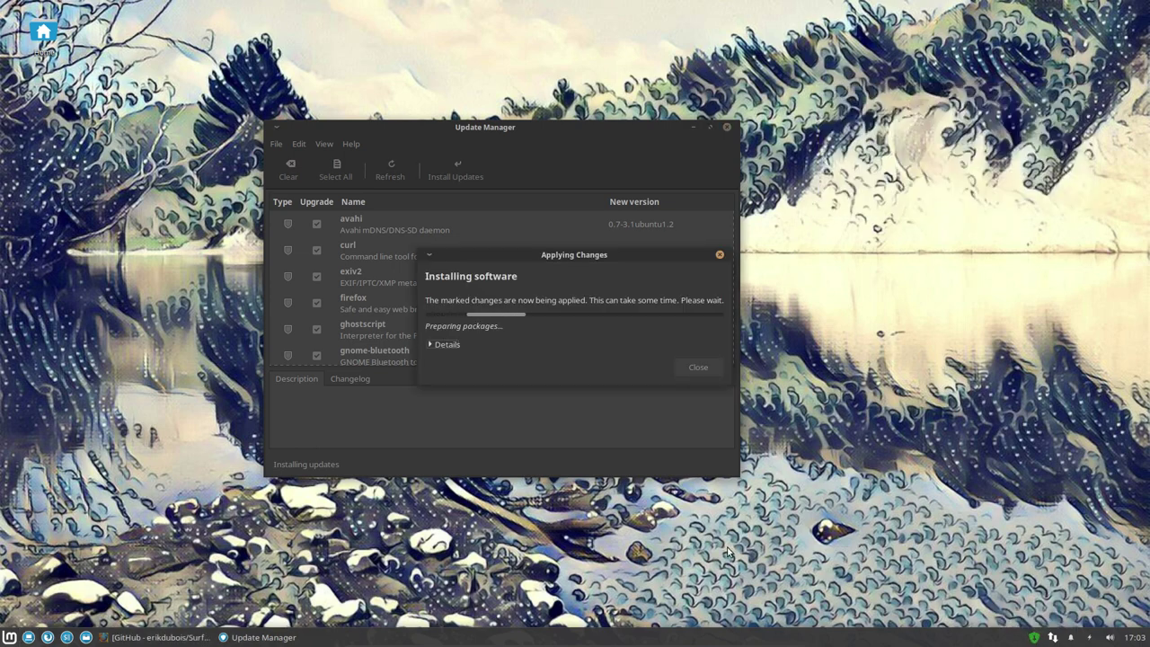
# Move the install progress dialog to the top-right corner and open the application menu.
pyautogui.moveTo(576, 264); pyautogui.dragTo(992, 114)
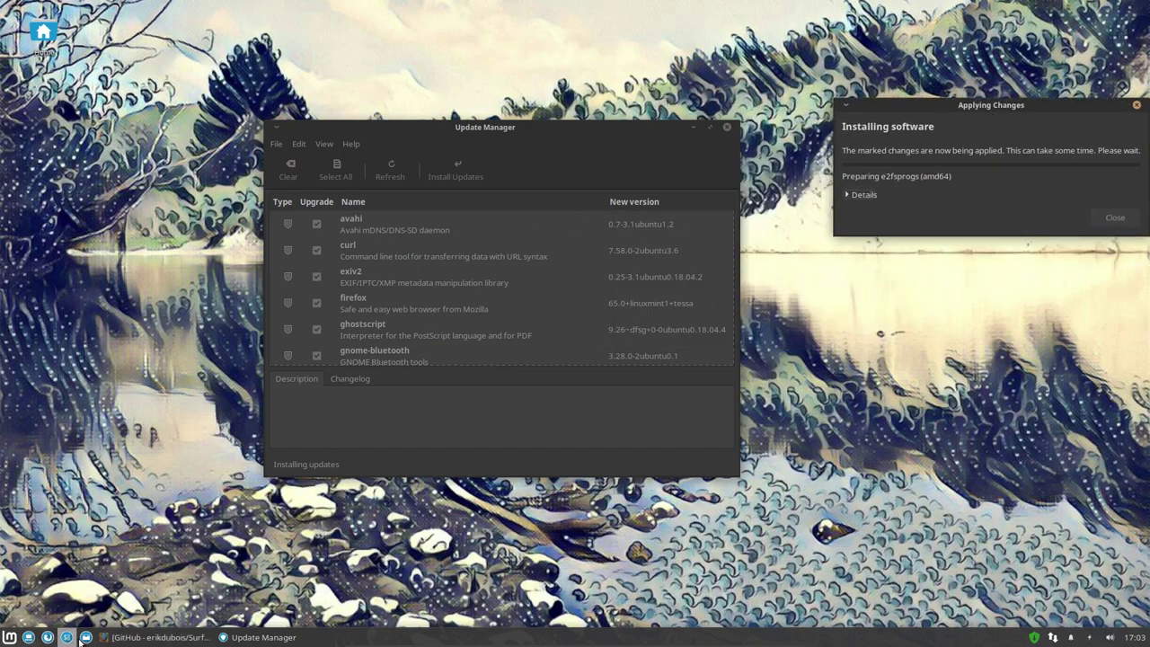
pyautogui.click(9, 637)
pyautogui.moveTo(54, 364)
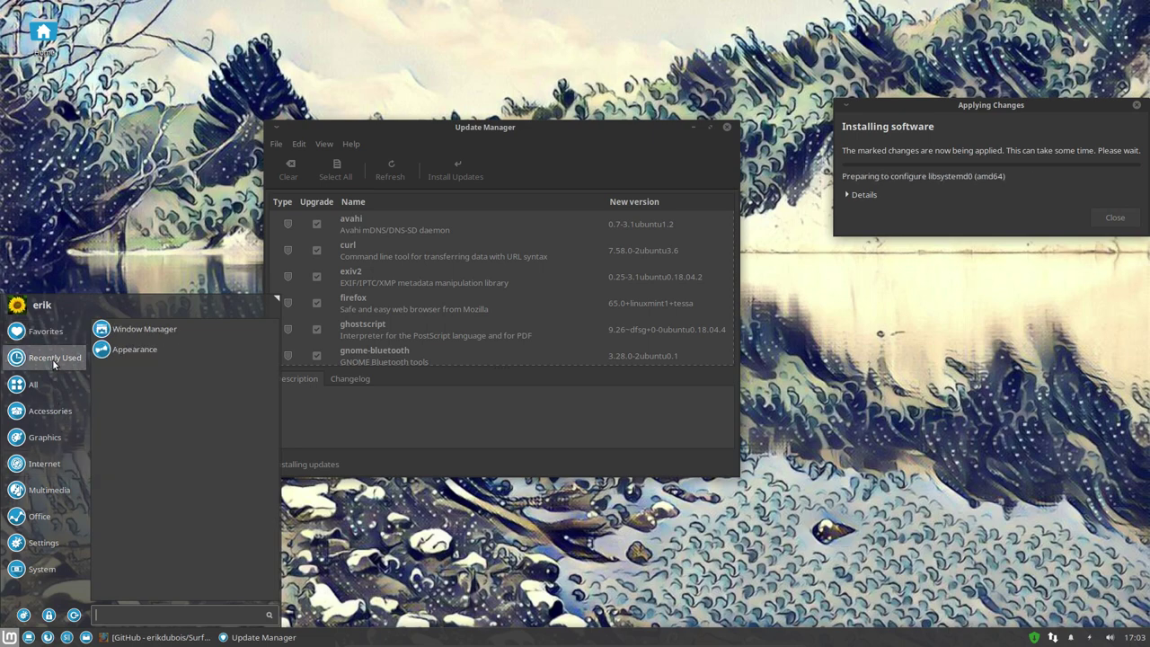
# Open the Xfce Settings Manager and maximize its window.
pyautogui.click(24, 616)
pyautogui.click(520, 250)
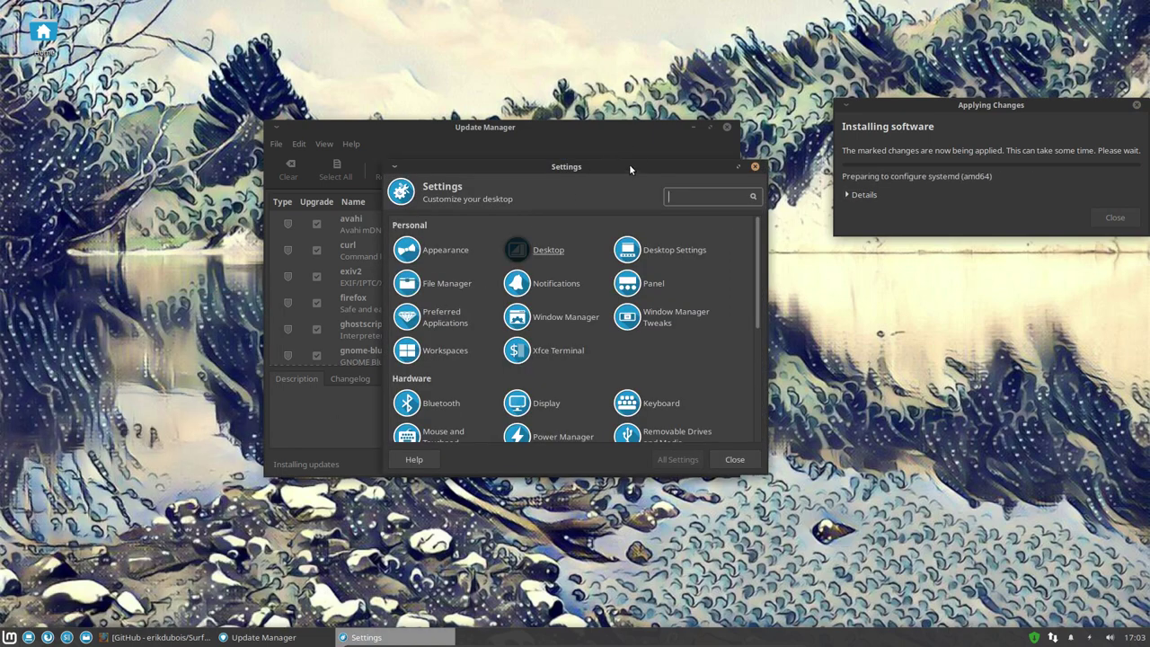
pyautogui.doubleClick(636, 163)
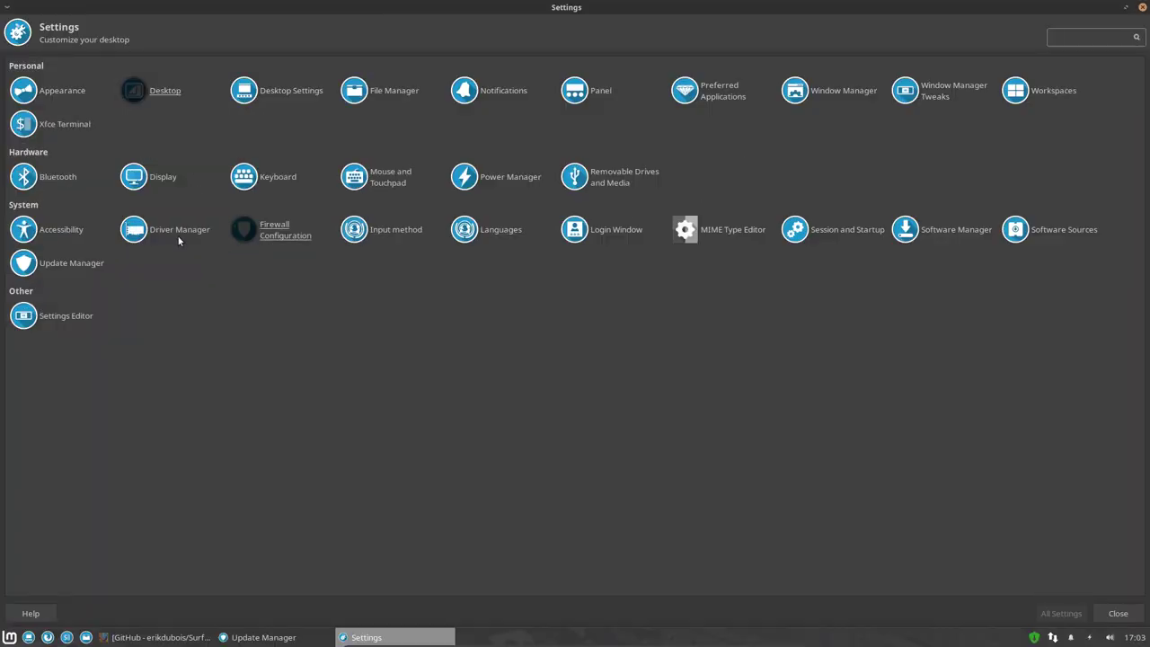
# Open Appearance and scroll through the Style theme list, with Mint-Y-Dark-Grey current.
pyautogui.click(53, 90)
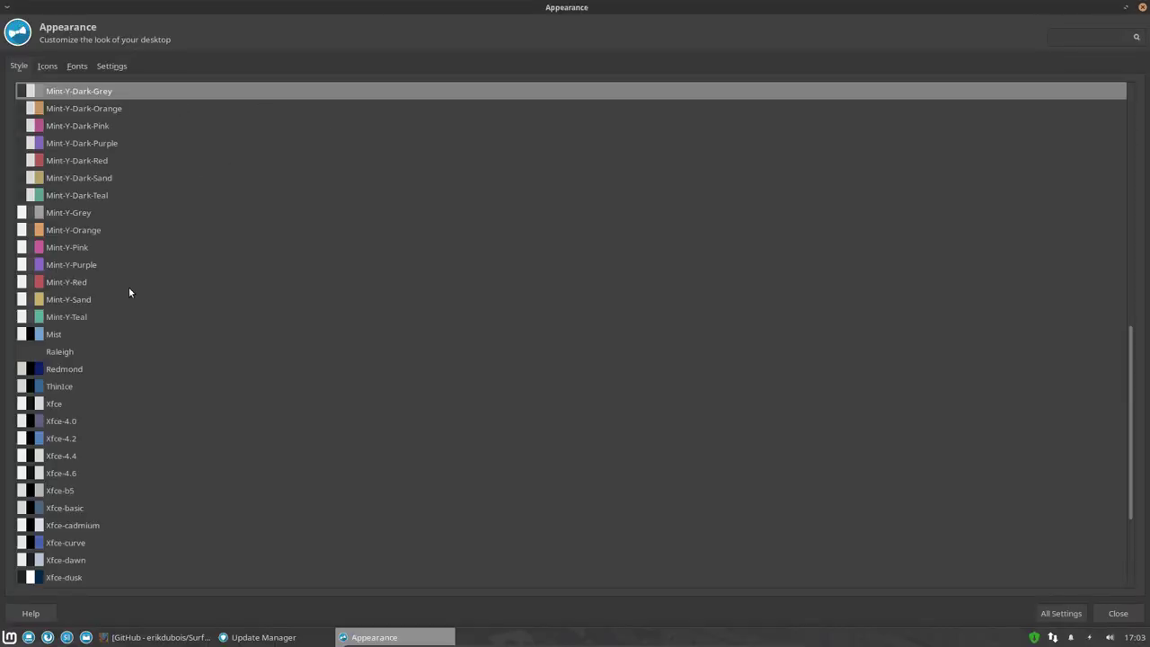
pyautogui.scroll(15, 129, 292)
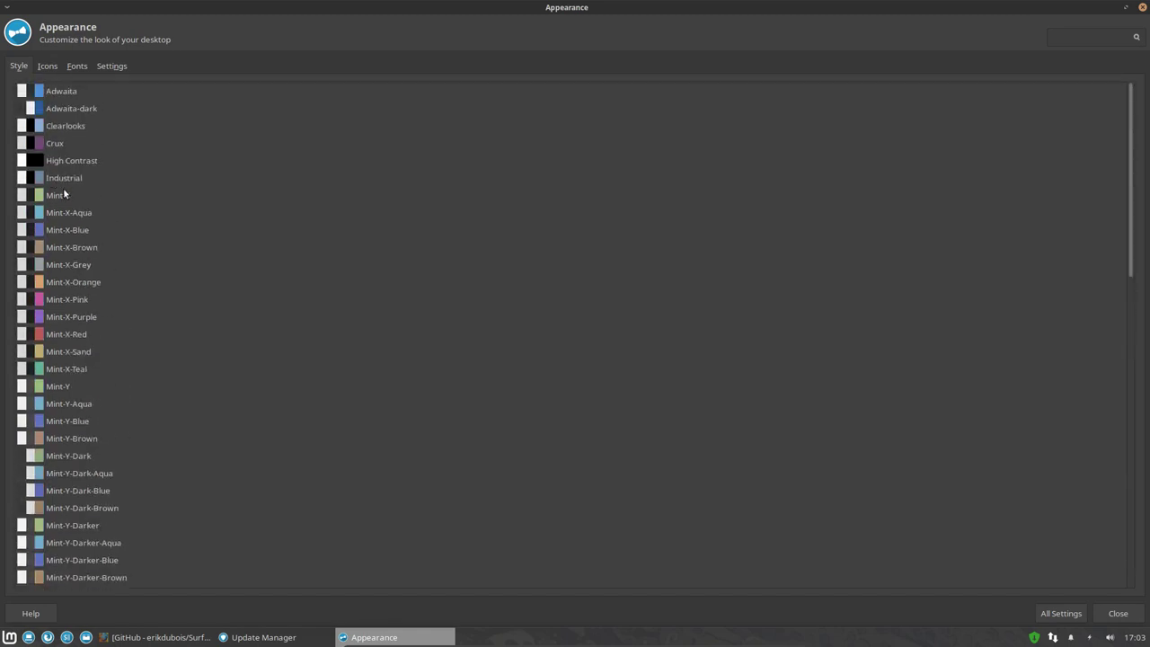
pyautogui.scroll(-10, 72, 439)
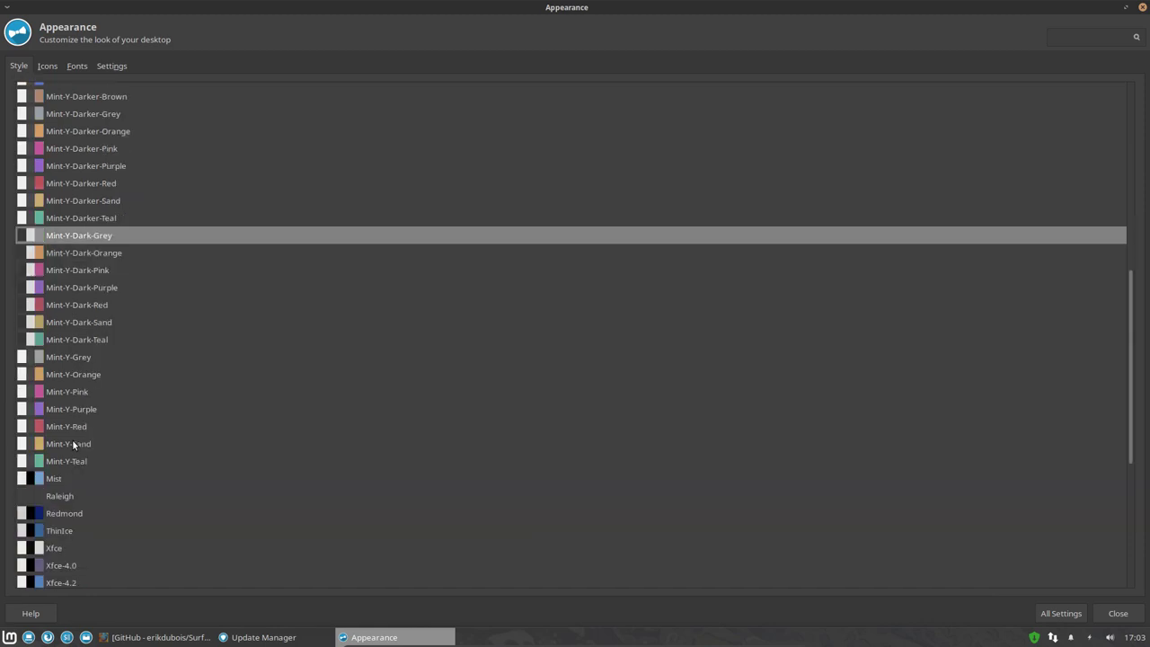
pyautogui.scroll(-5, 71, 439)
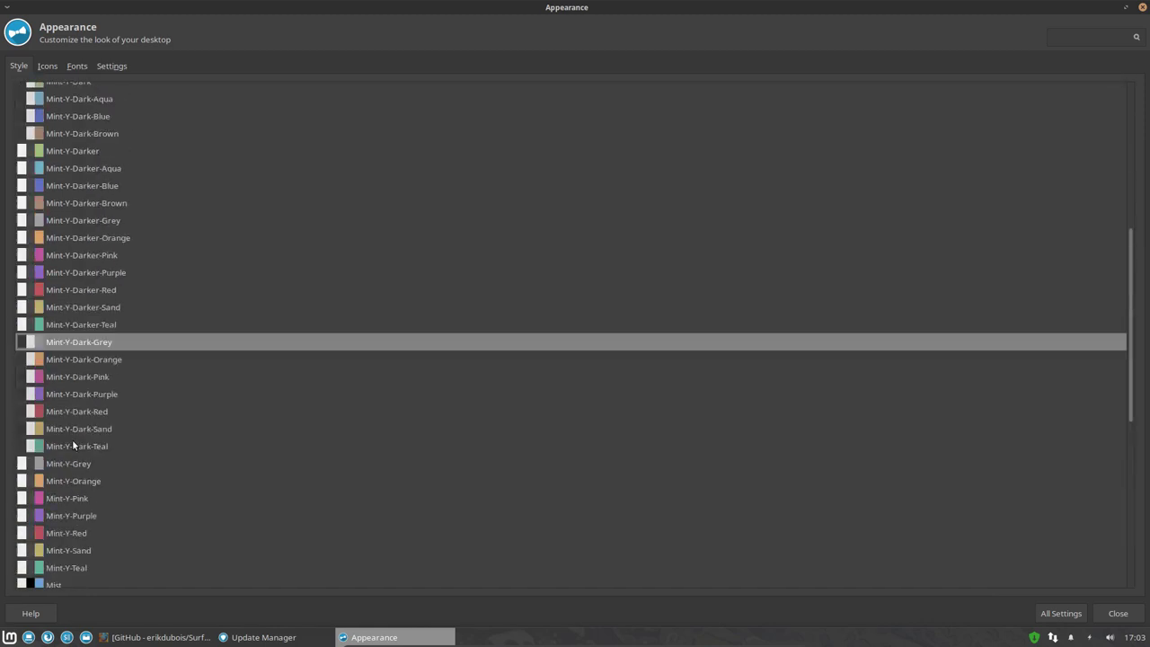
pyautogui.scroll(5, 73, 444)
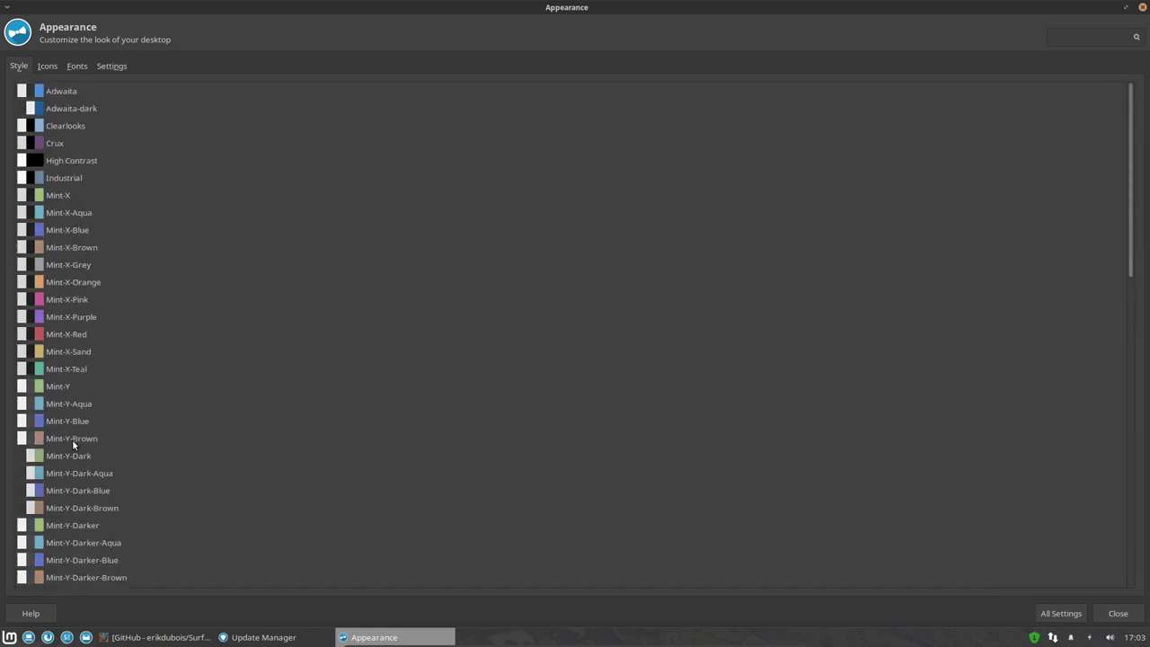
pyautogui.click(46, 66)
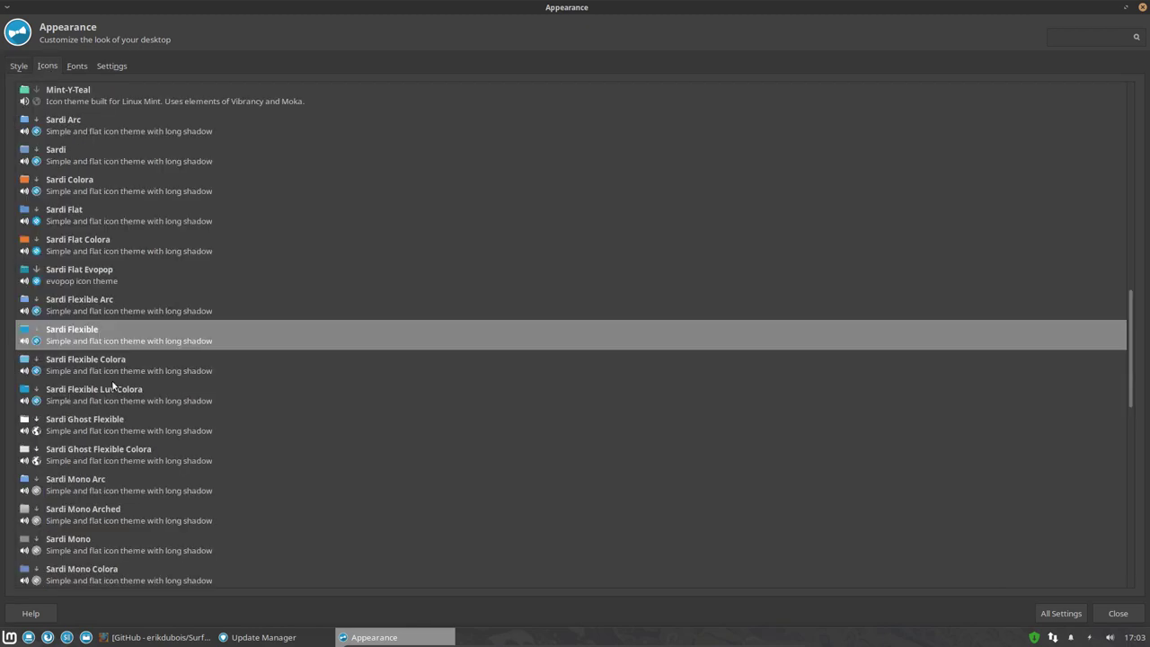
pyautogui.scroll(-10, 112, 385)
pyautogui.click(77, 302)
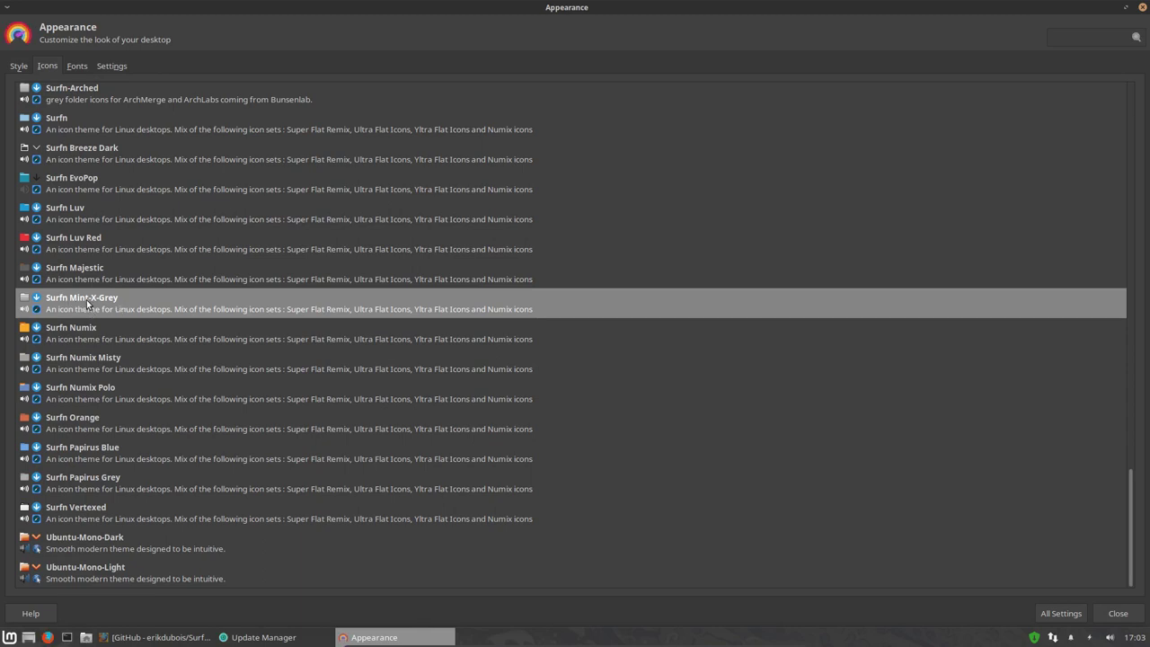
pyautogui.scroll(5, 87, 303)
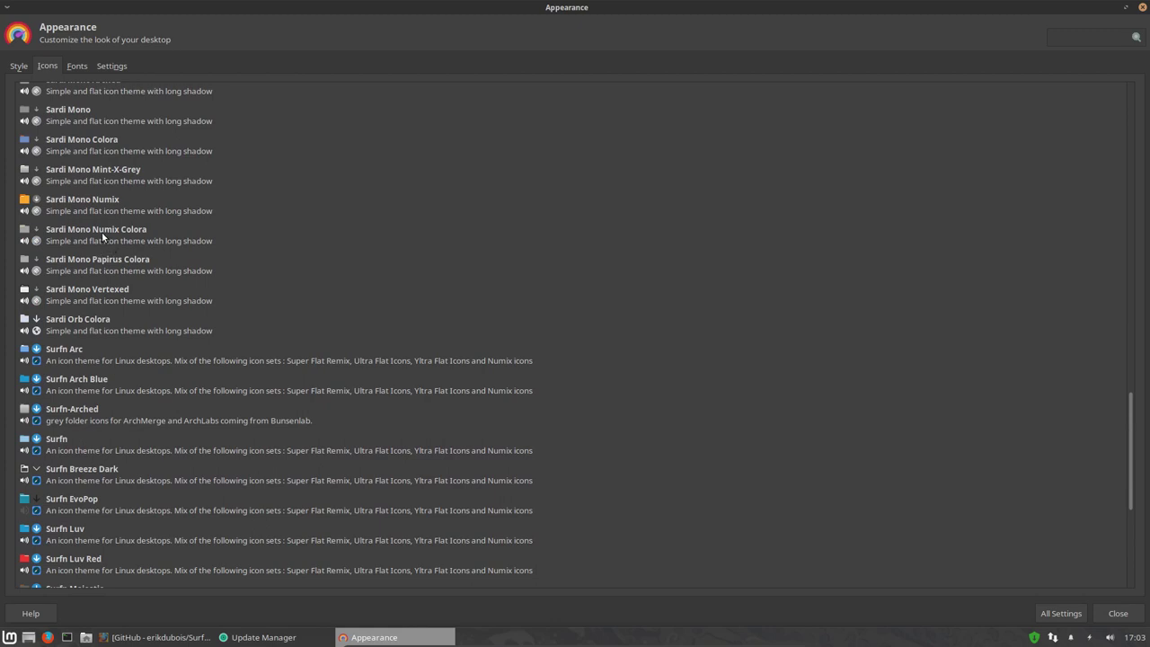
pyautogui.click(98, 181)
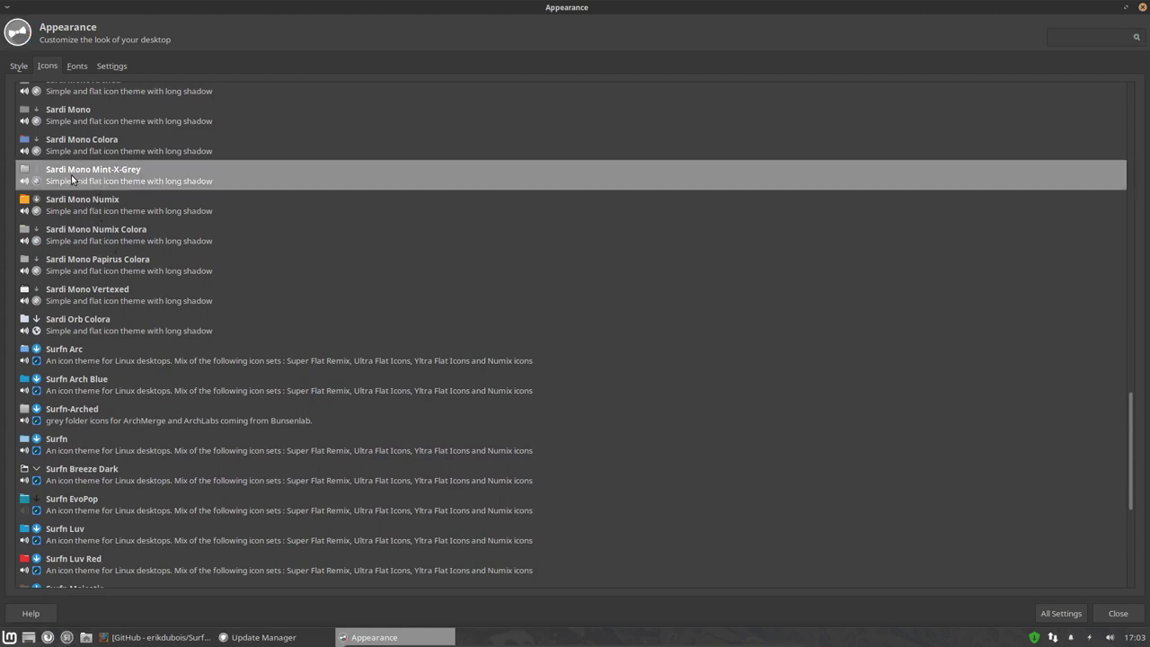
pyautogui.doubleClick(473, 16)
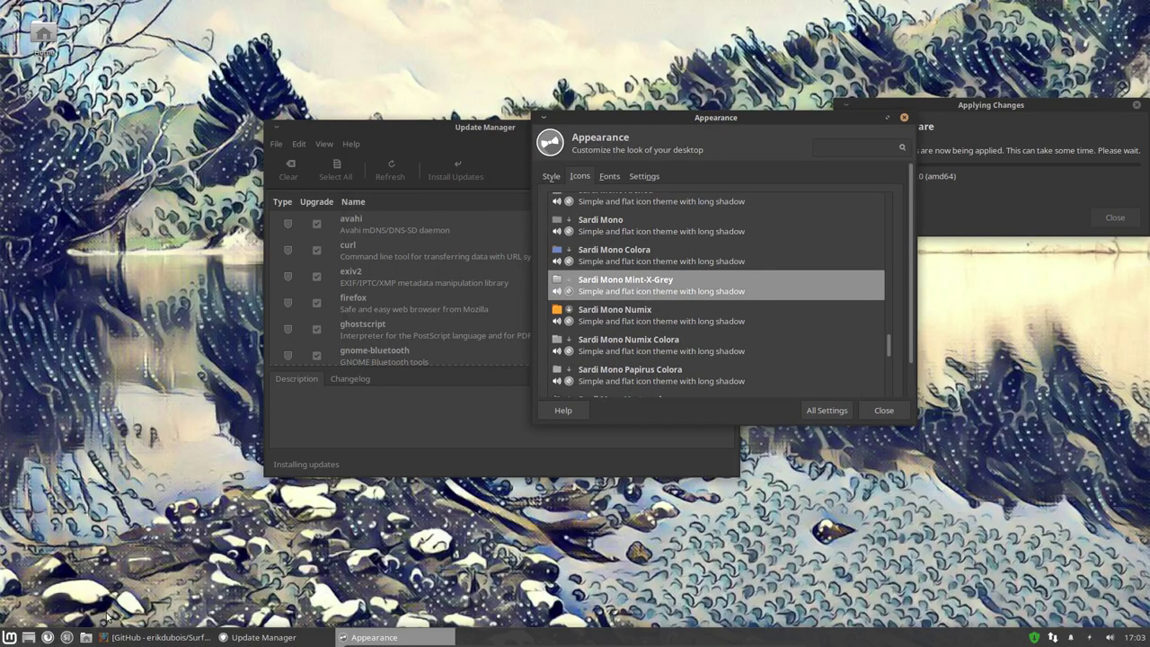
pyautogui.click(86, 638)
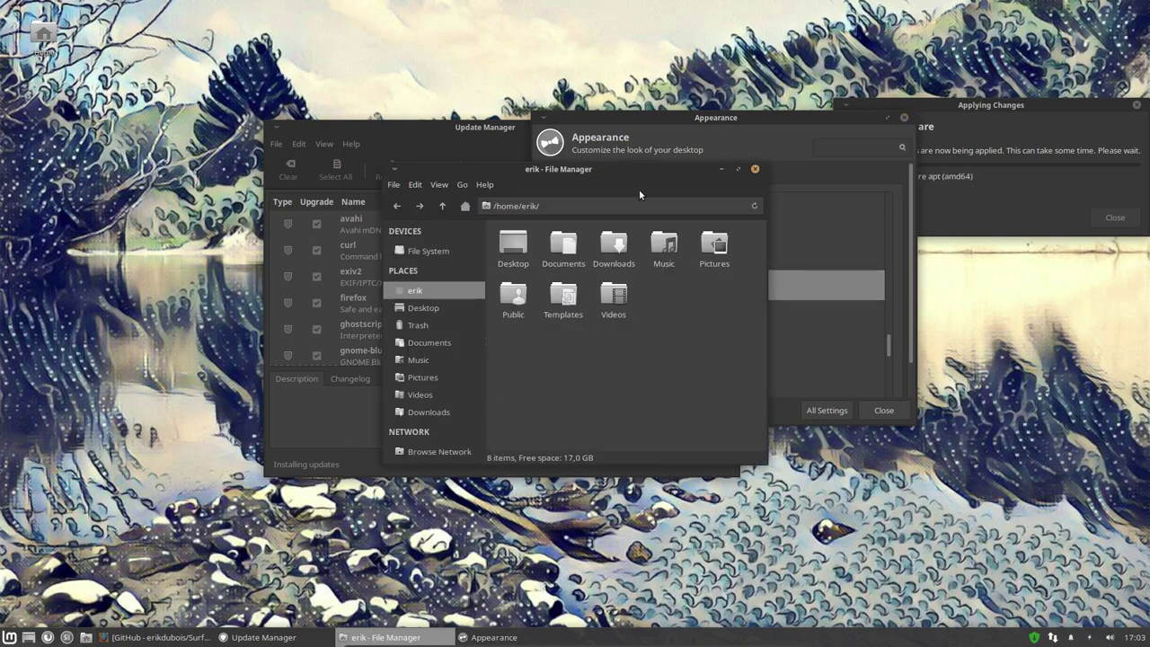
pyautogui.moveTo(592, 175); pyautogui.dragTo(295, 221)
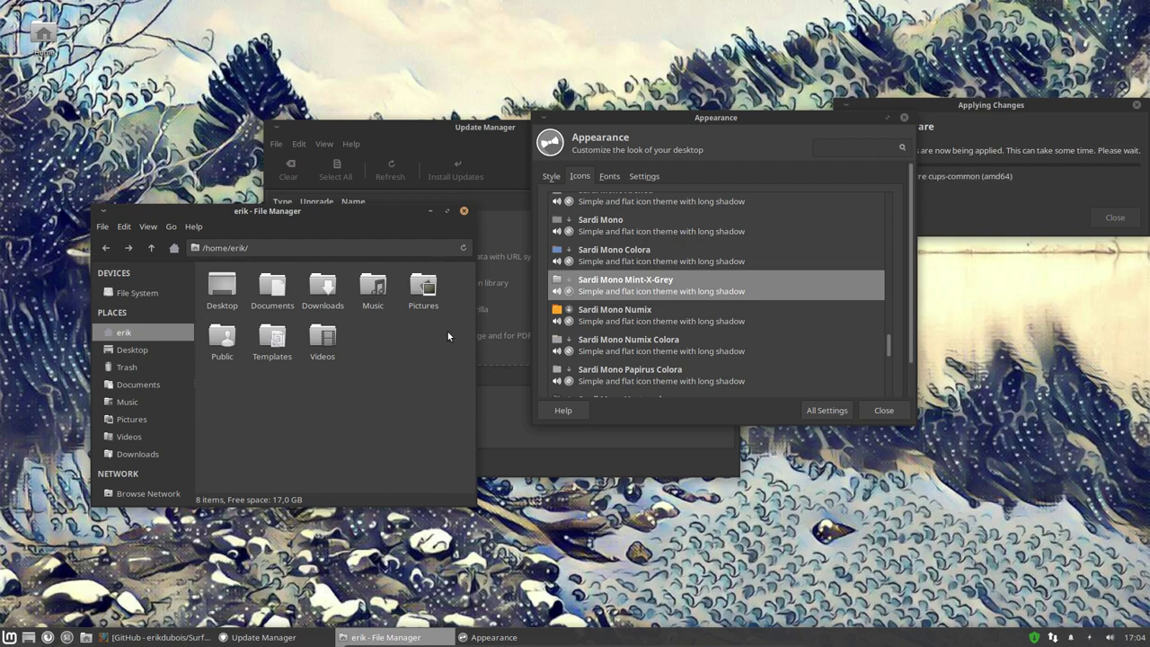
pyautogui.scroll(-3, 642, 332)
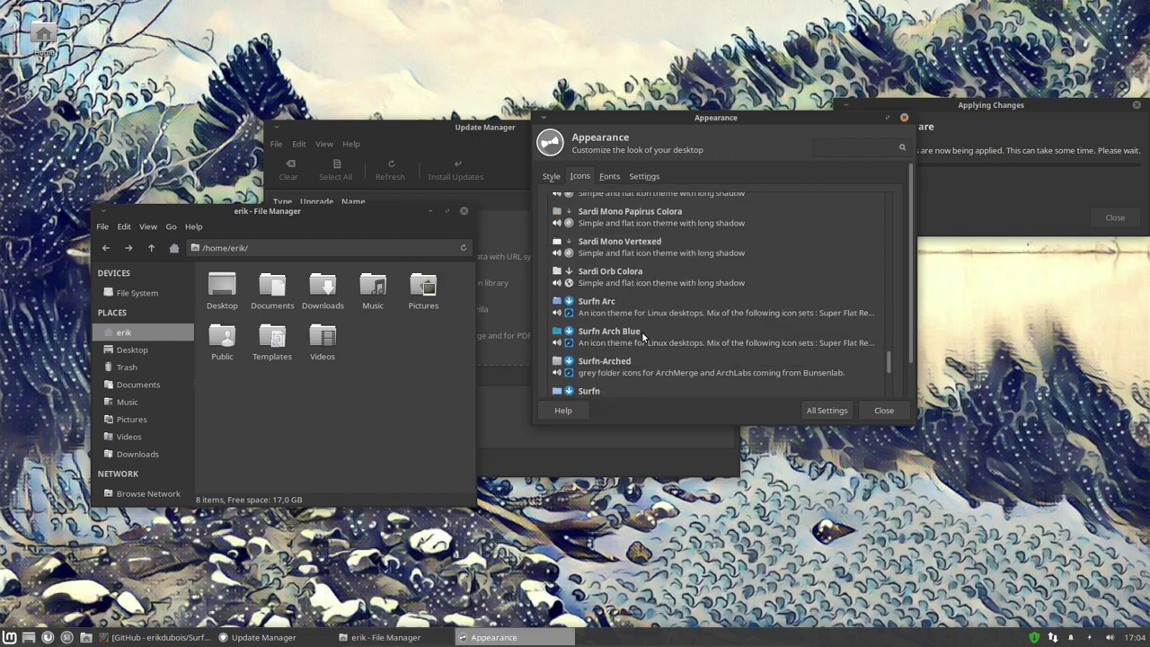
pyautogui.scroll(-1, 642, 332)
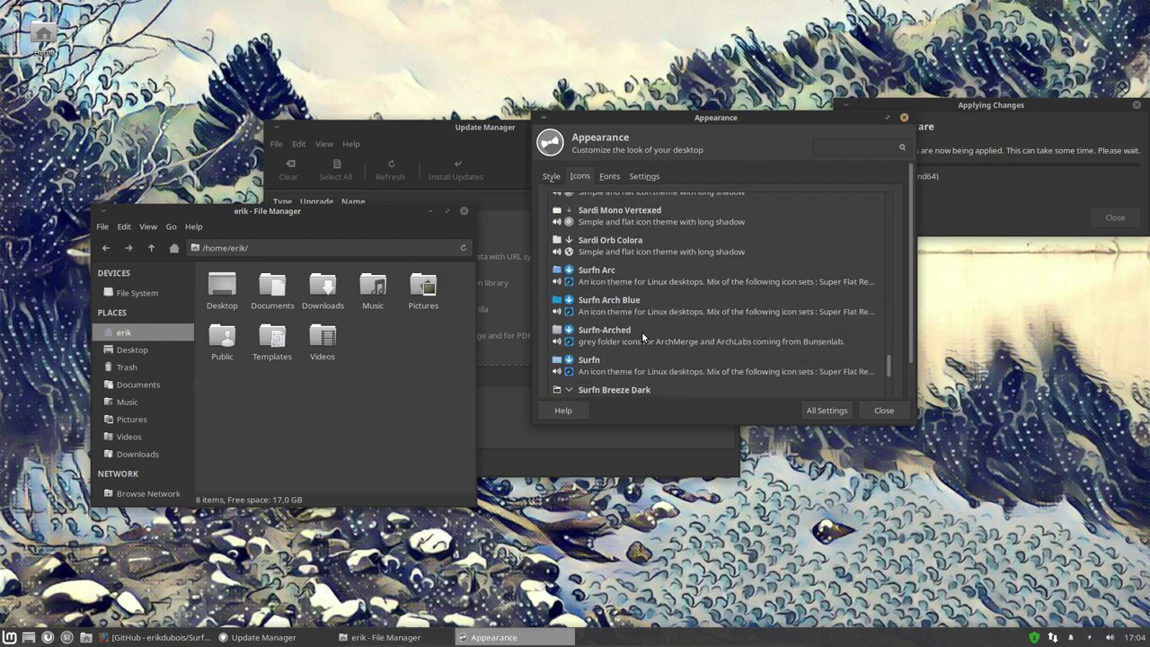
pyautogui.click(464, 211)
pyautogui.scroll(-5, 659, 301)
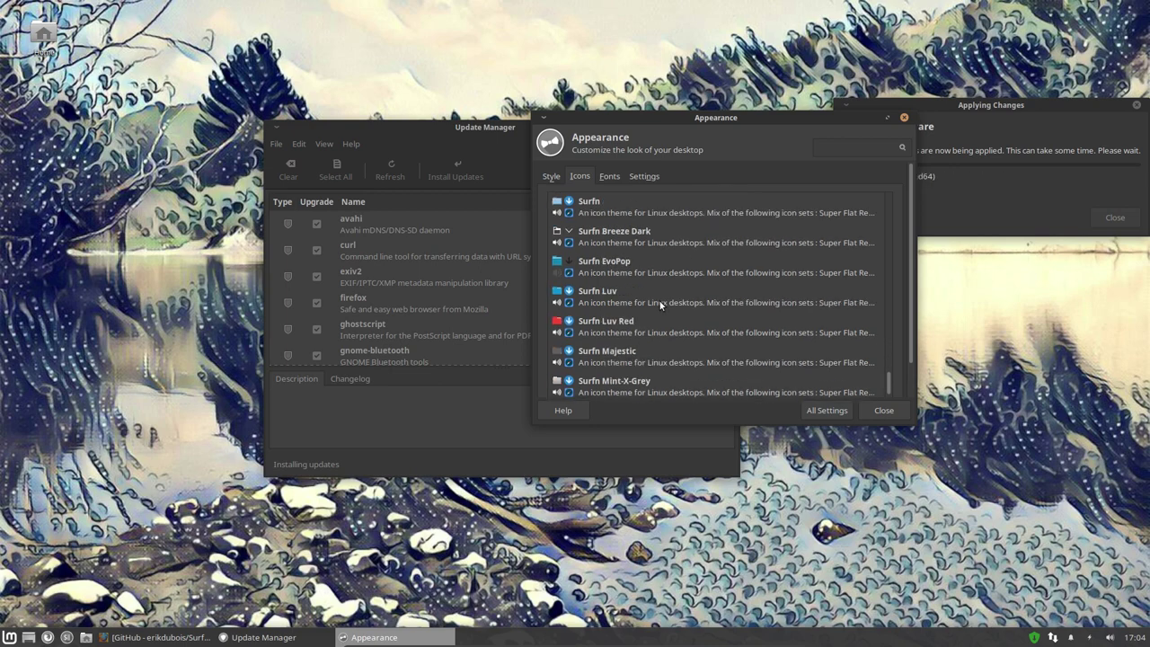
pyautogui.scroll(-3, 660, 301)
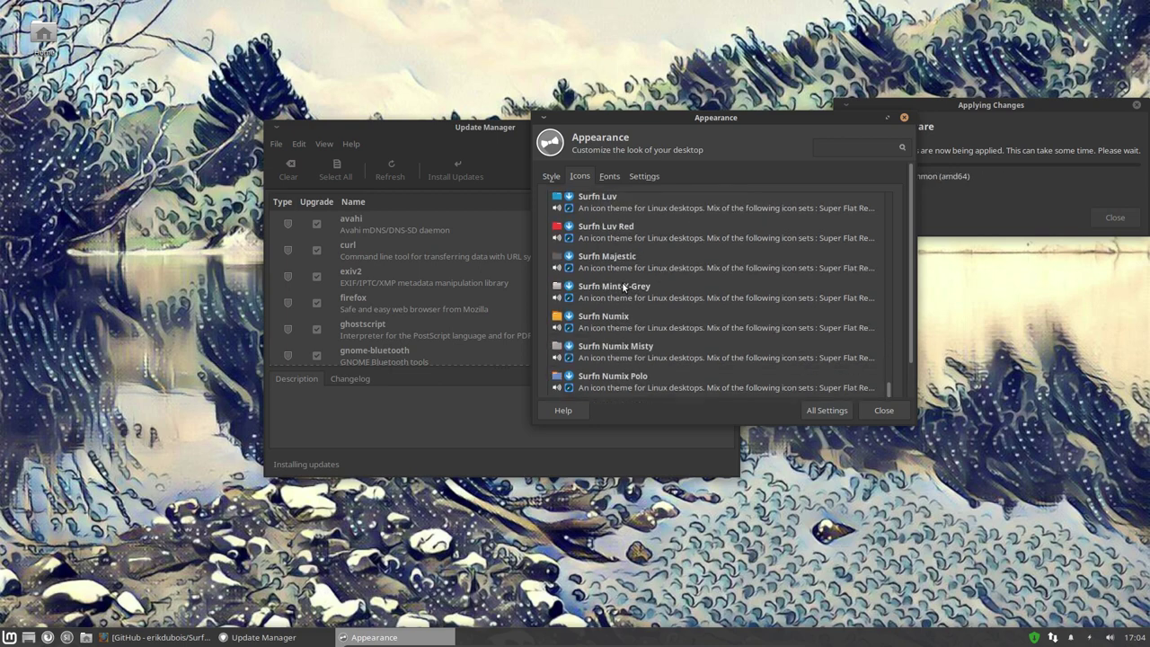
# Apply the Surfn Mint-X-Grey icon theme and browse the Whisker Menu categories to see it.
pyautogui.click(623, 288)
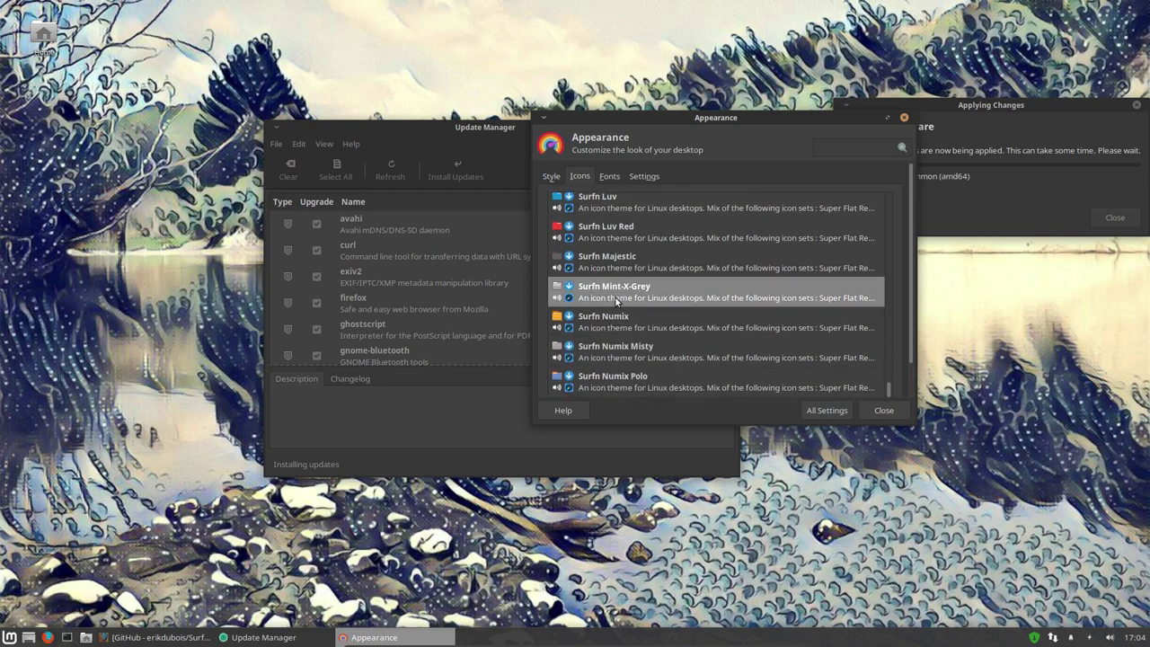
pyautogui.click(10, 637)
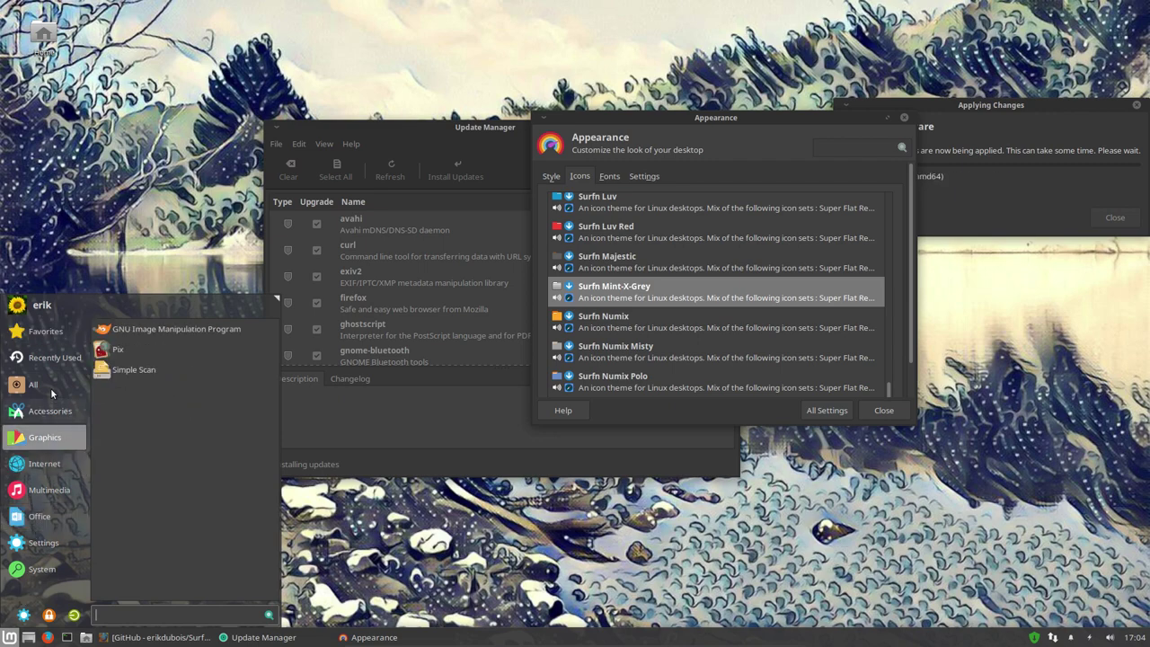
pyautogui.moveTo(58, 340)
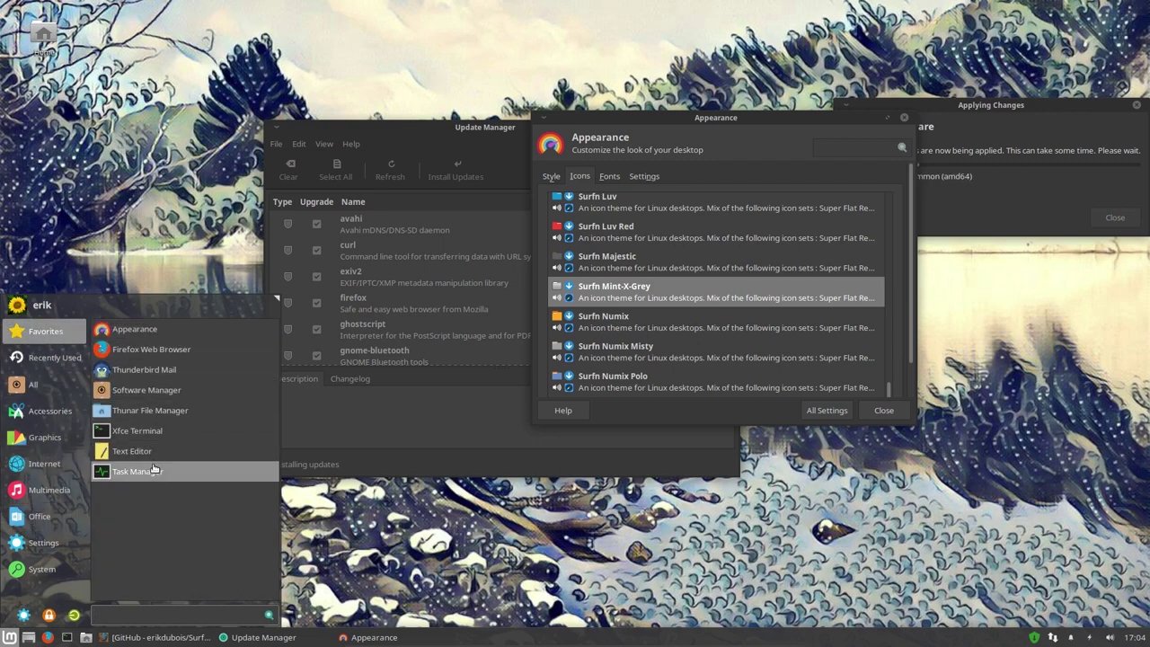
pyautogui.moveTo(45, 414)
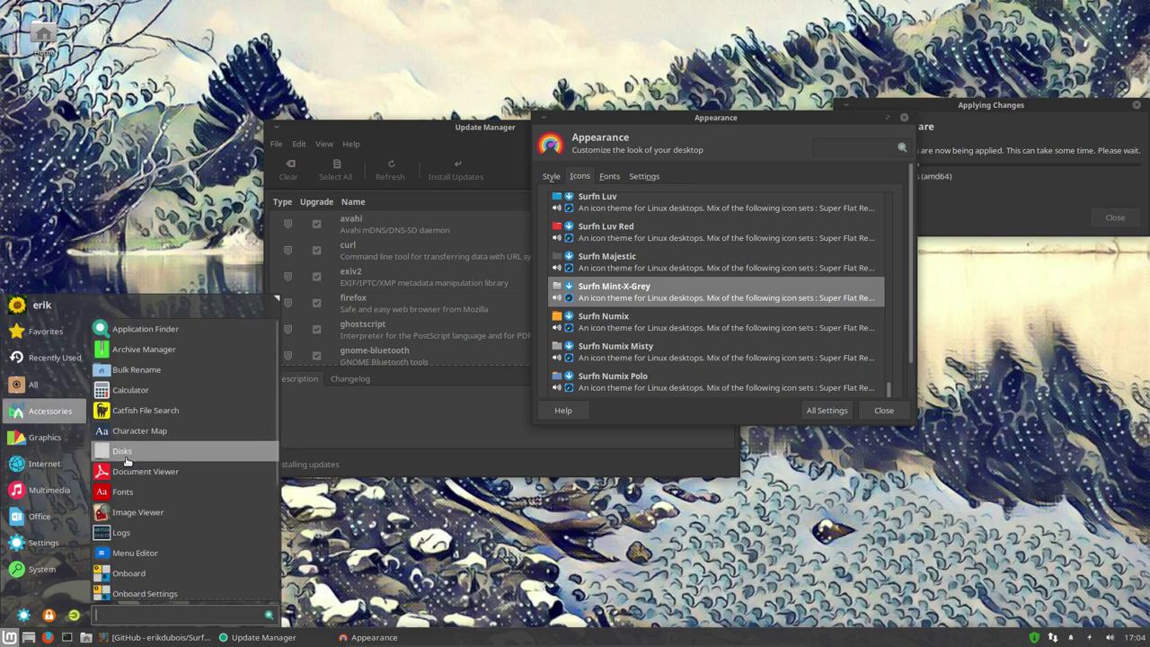
pyautogui.moveTo(45, 437)
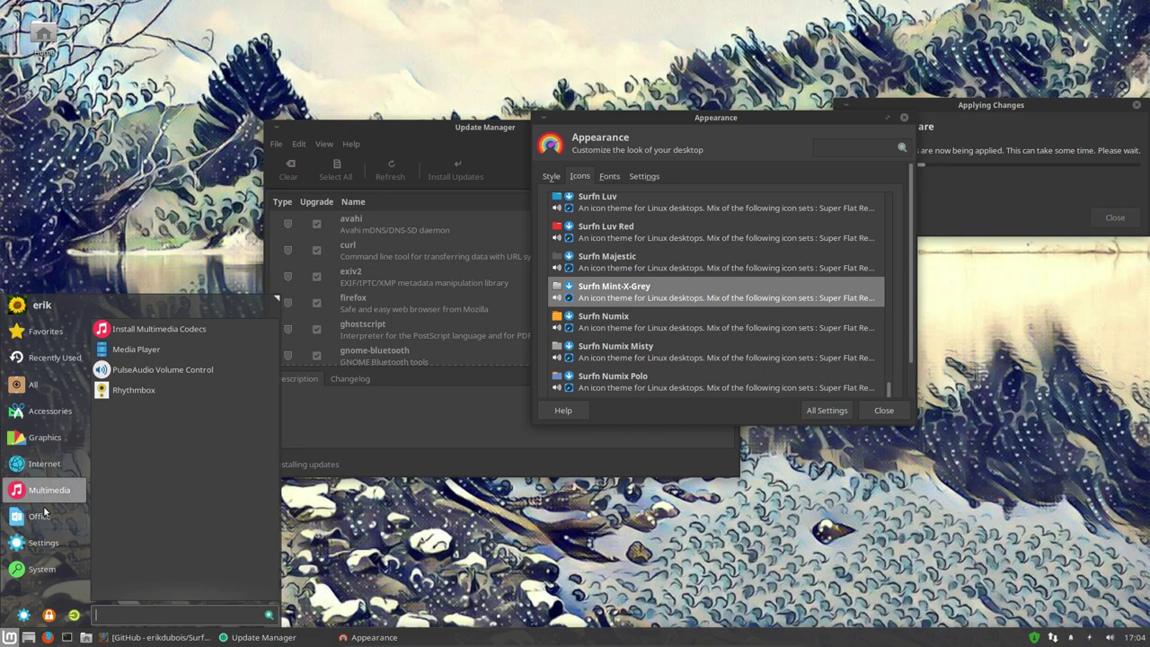
pyautogui.moveTo(46, 531)
pyautogui.moveTo(54, 576)
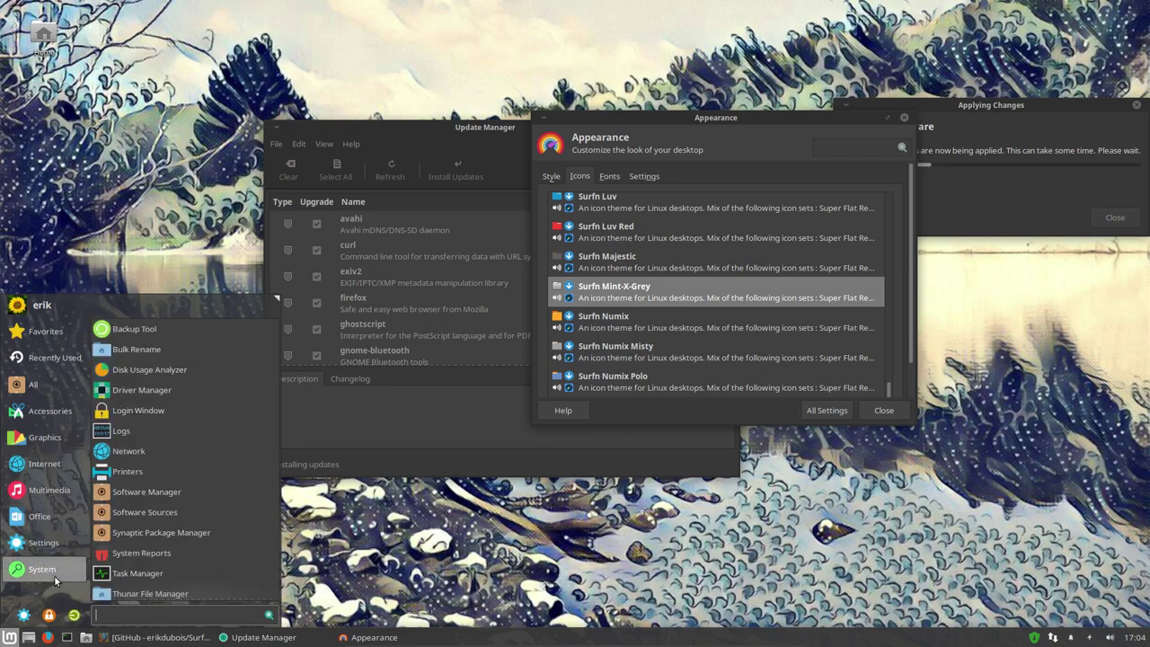
pyautogui.scroll(-3, 159, 572)
# Dismiss the applications menu and close the Appearance settings.
pyautogui.click(629, 519)
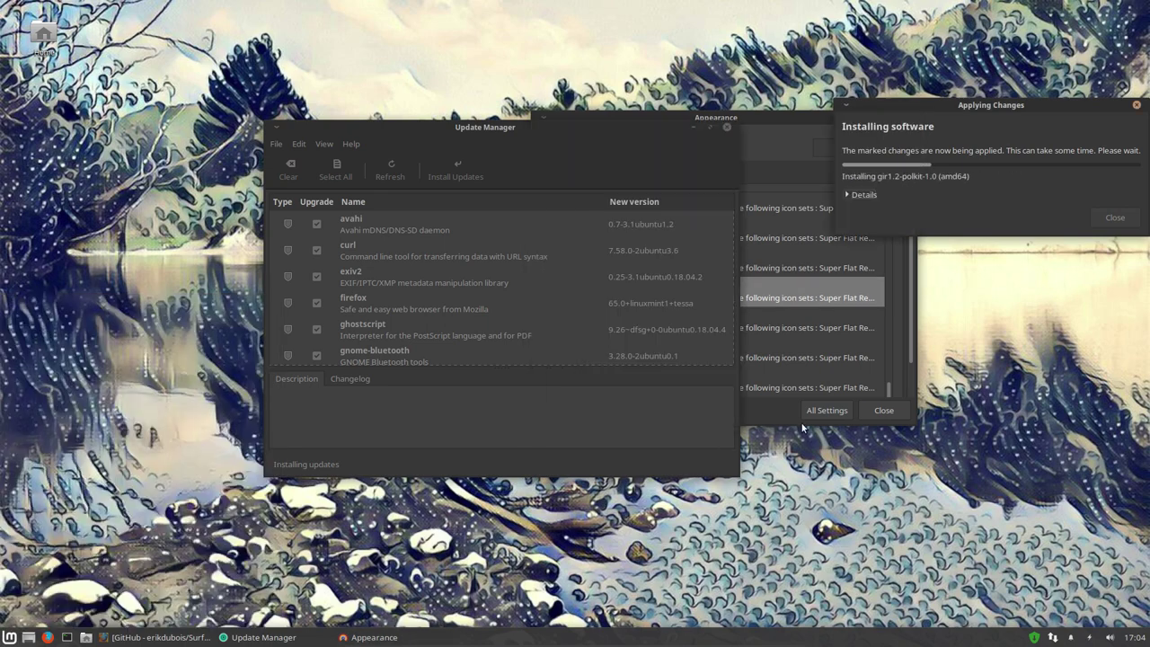
pyautogui.click(764, 411)
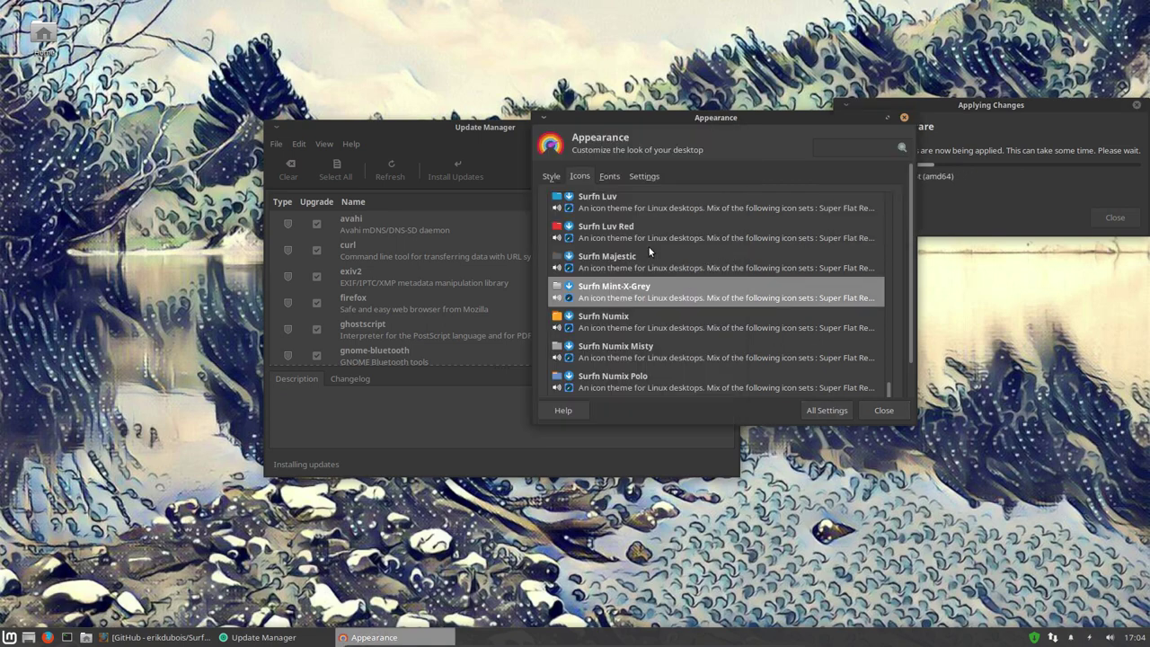
pyautogui.click(873, 406)
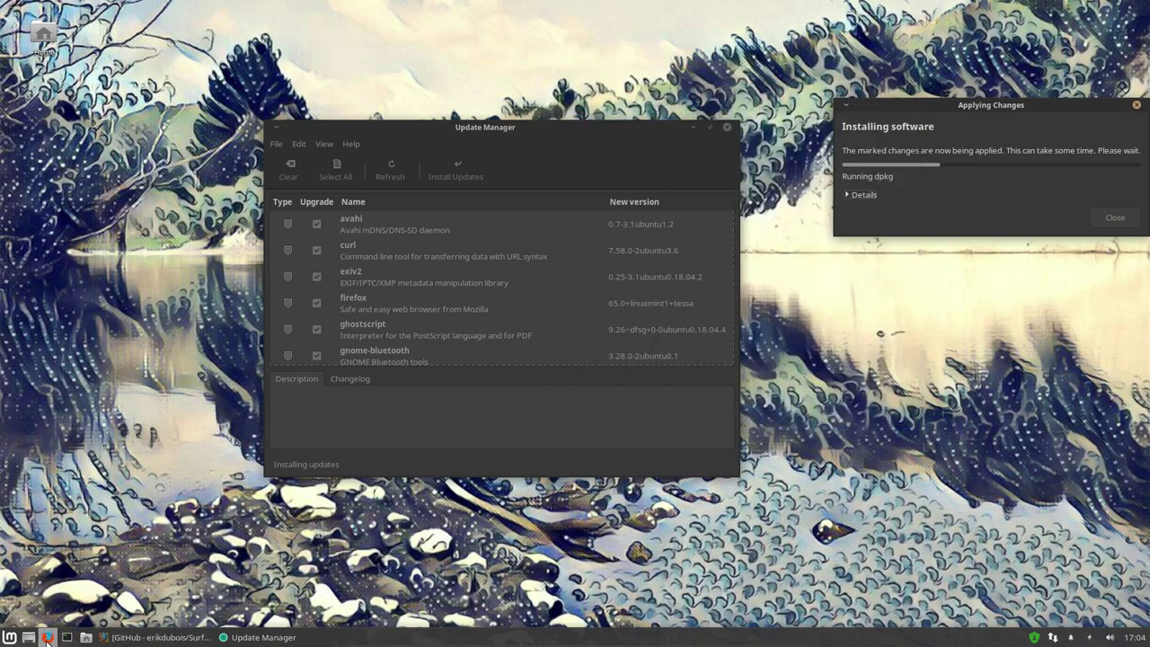
# Review Desktop settings' Background, Menus and Icons tabs, then go back to All Settings.
pyautogui.click(14, 640)
pyautogui.click(33, 607)
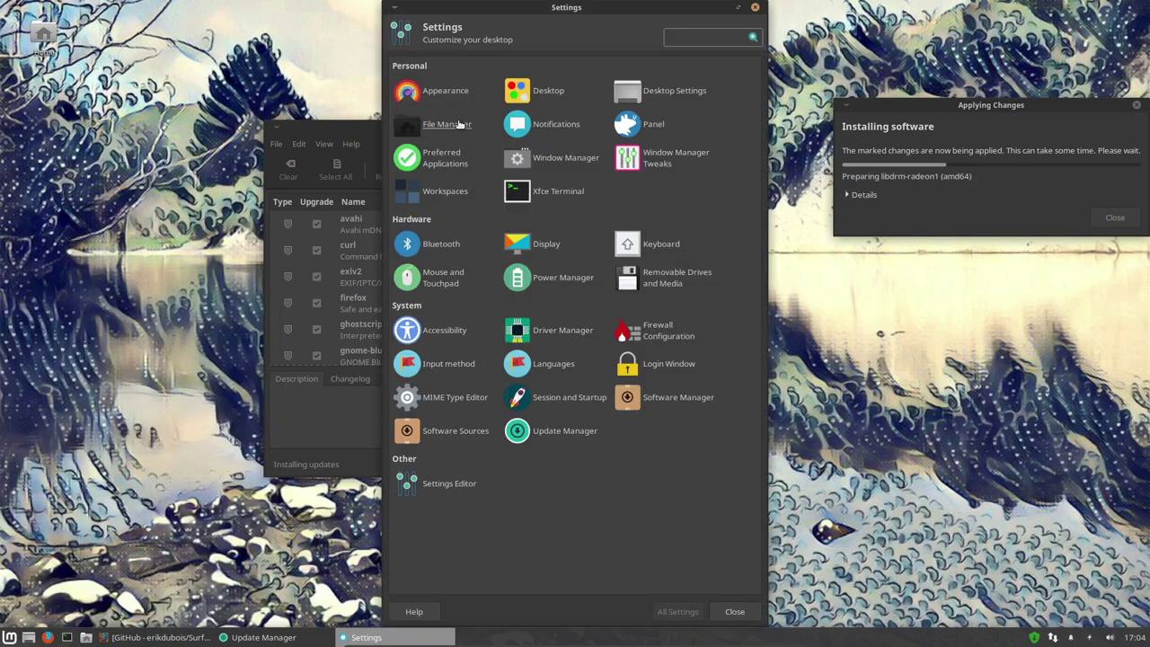
pyautogui.click(545, 93)
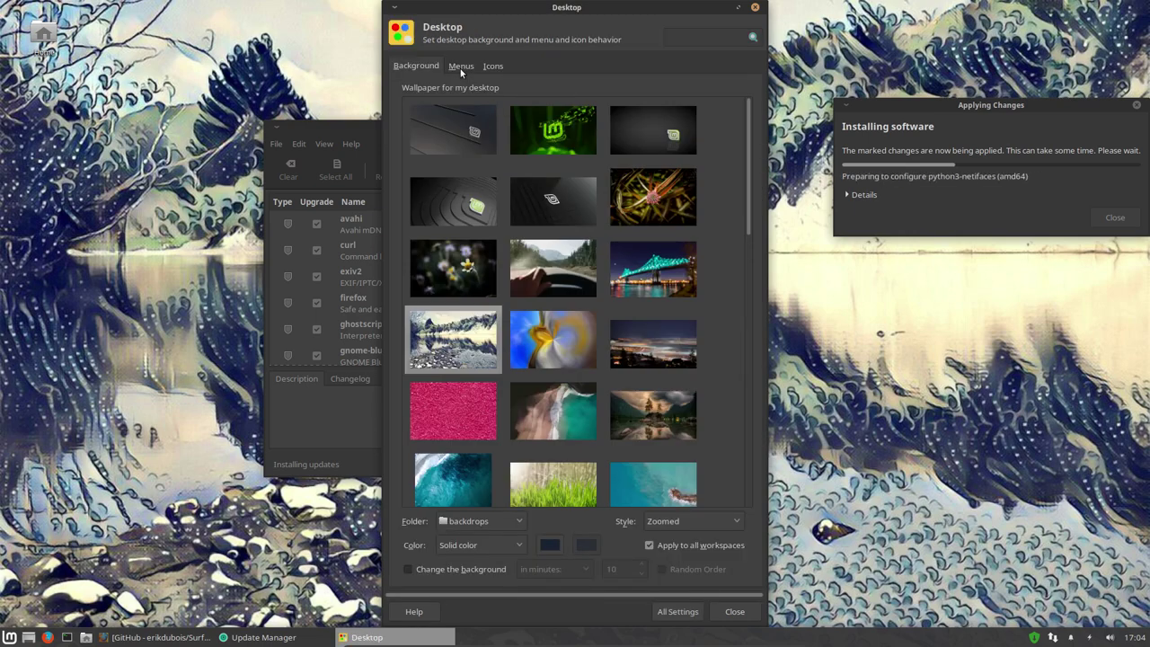
pyautogui.click(473, 66)
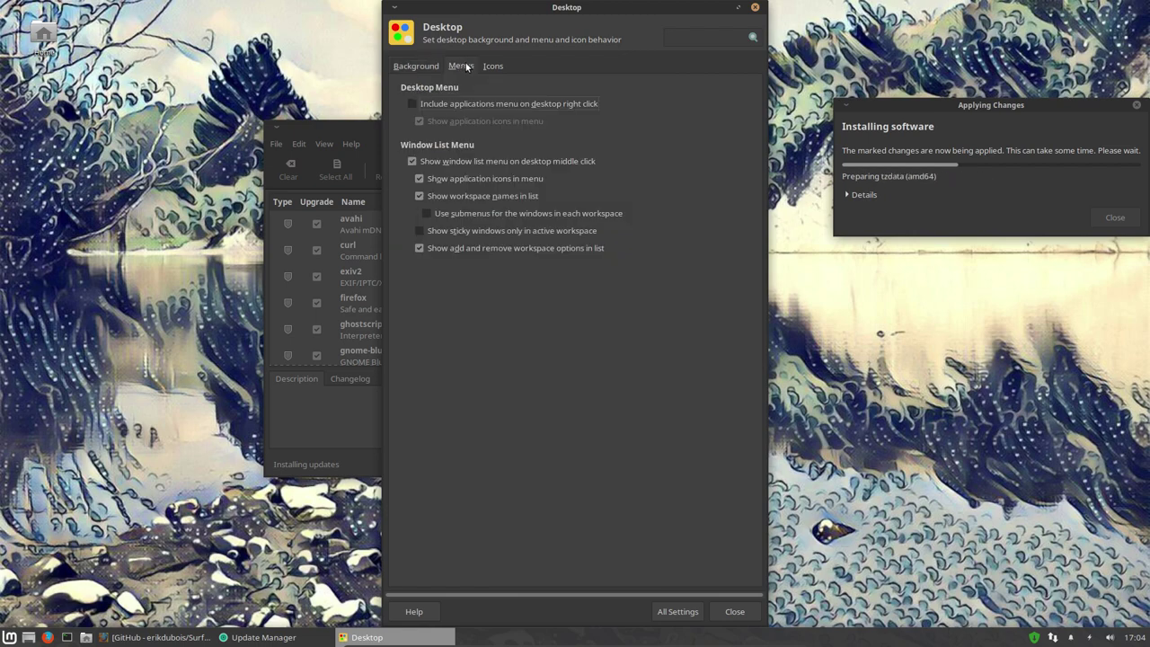
pyautogui.click(494, 66)
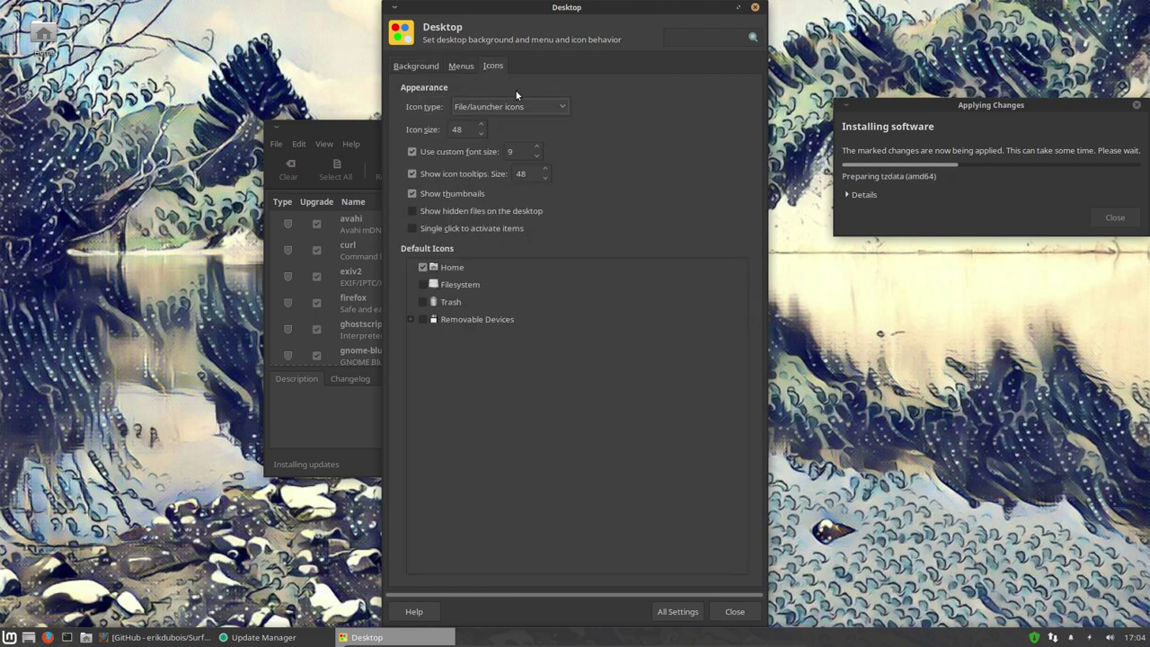
pyautogui.click(665, 611)
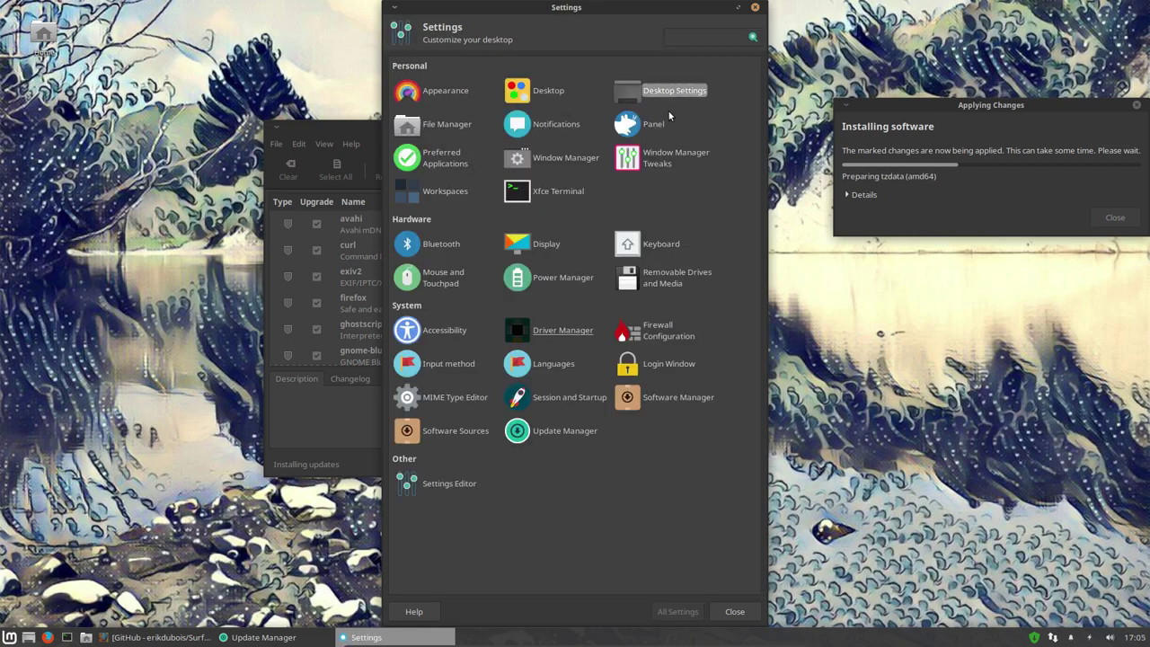
# Switch the window manager to Compiz in Desktop Settings.
pyautogui.click(538, 213)
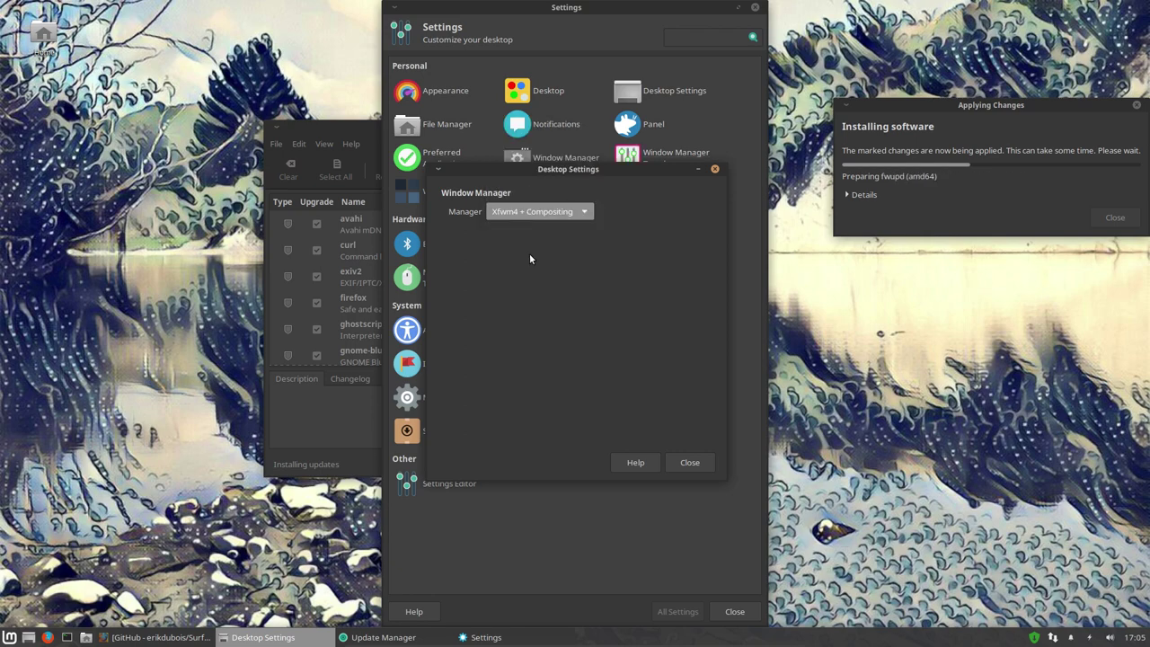
pyautogui.click(529, 253)
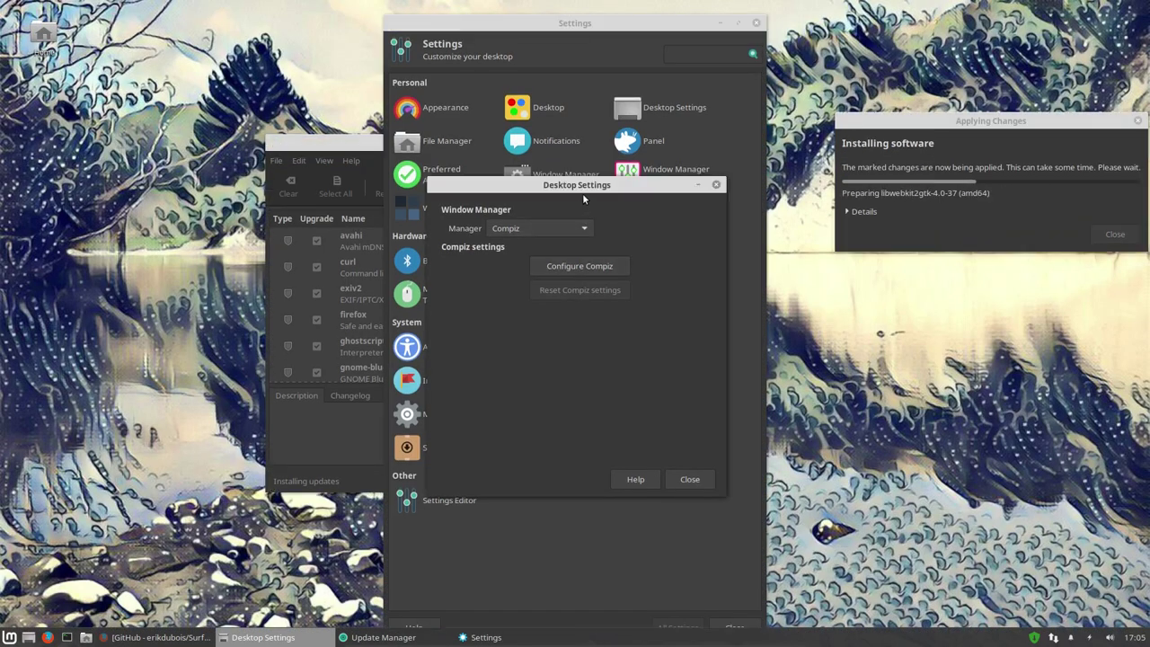
pyautogui.moveTo(619, 193); pyautogui.dragTo(511, 121)
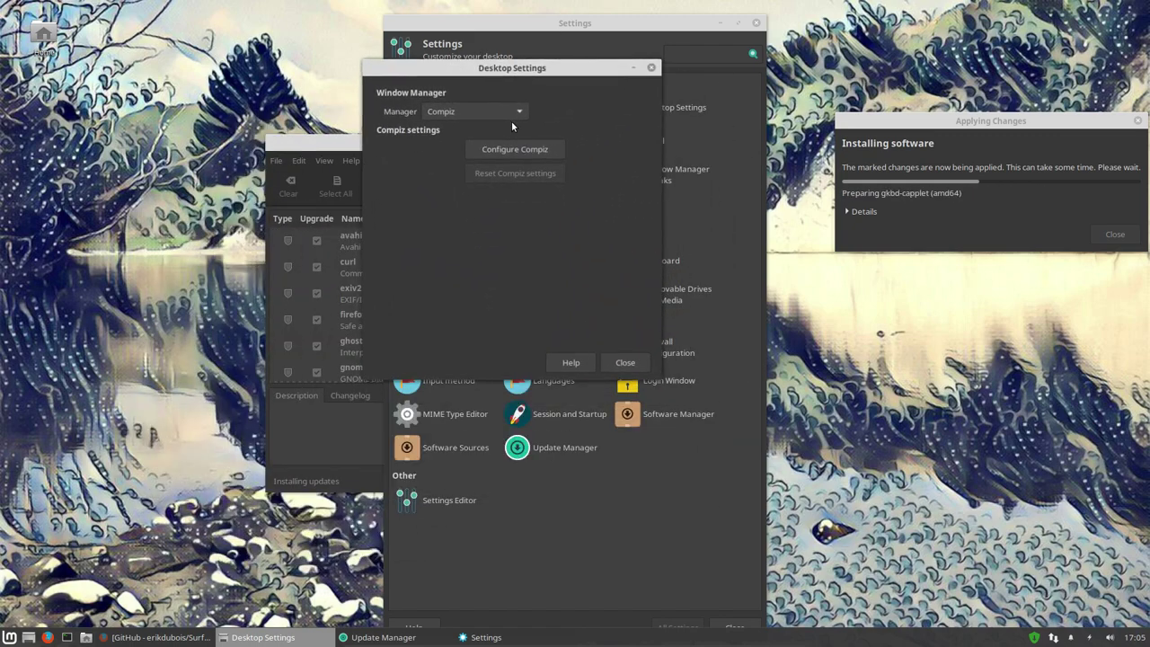
# Change the window manager to Xfwm4 + Compton instead.
pyautogui.moveTo(513, 65); pyautogui.dragTo(245, 175)
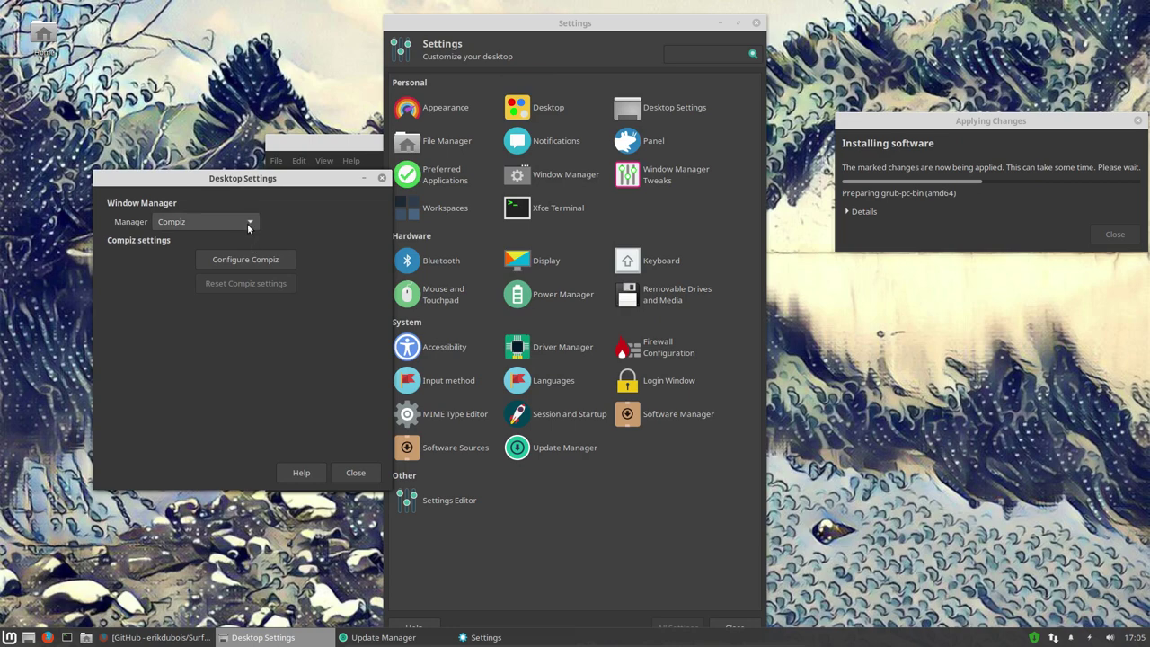
pyautogui.click(246, 226)
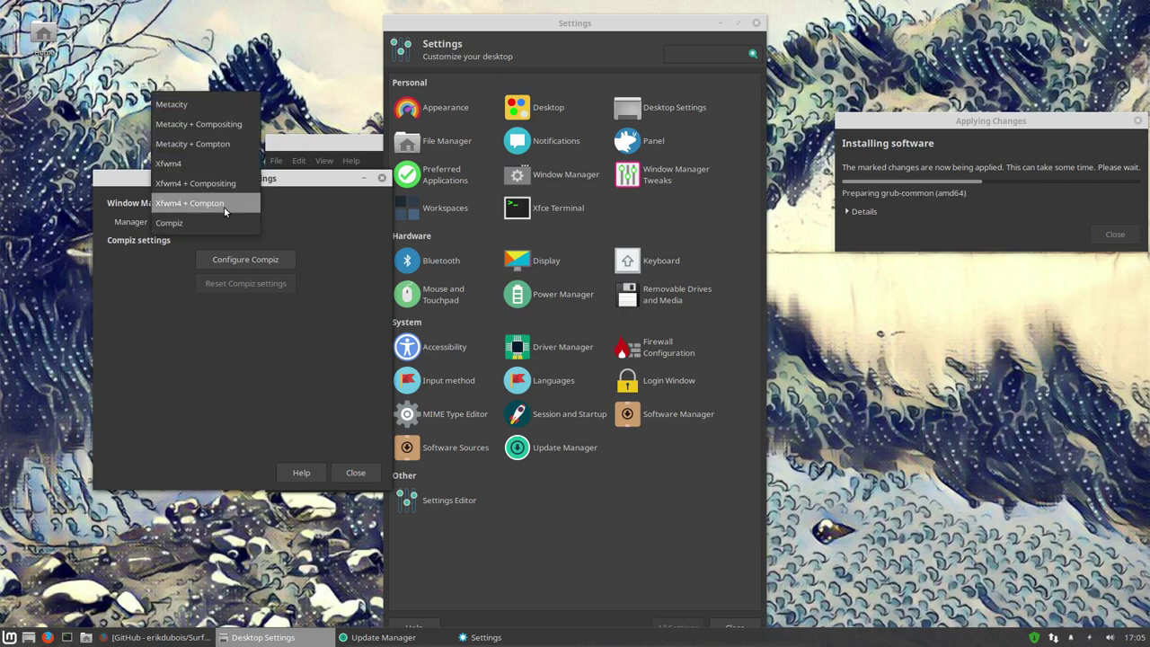
pyautogui.click(224, 204)
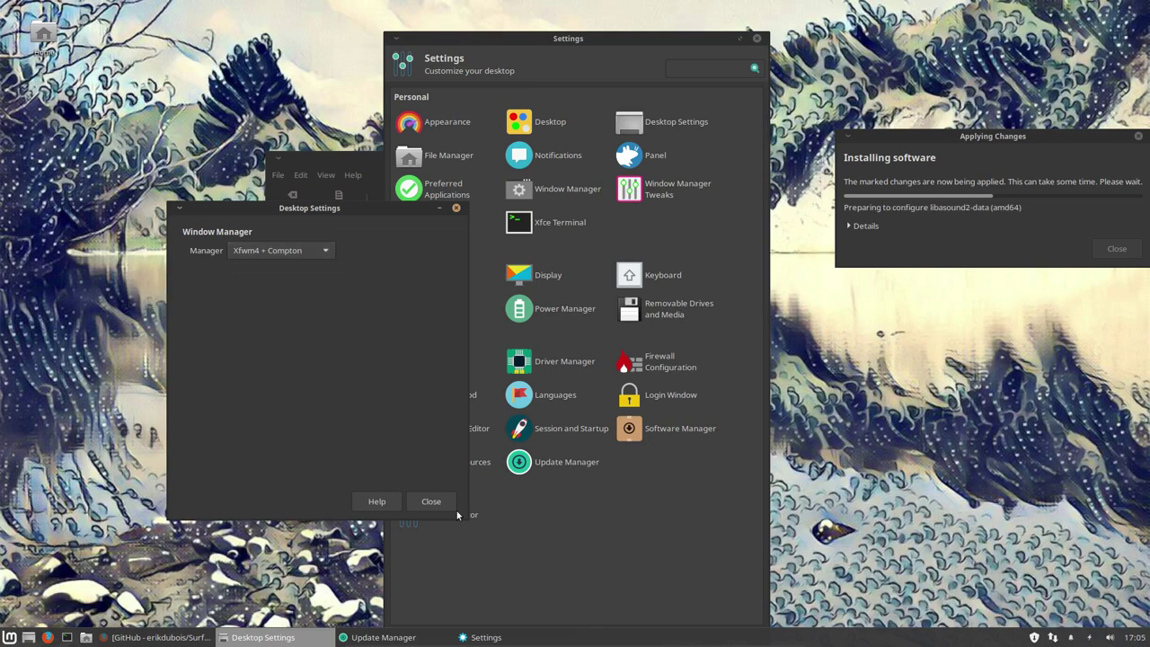
# Open a terminal, then set the window manager to Xfwm4 and finally Xfwm4 + Compositing.
pyautogui.hotkey('ctrl', 'alt', 't')
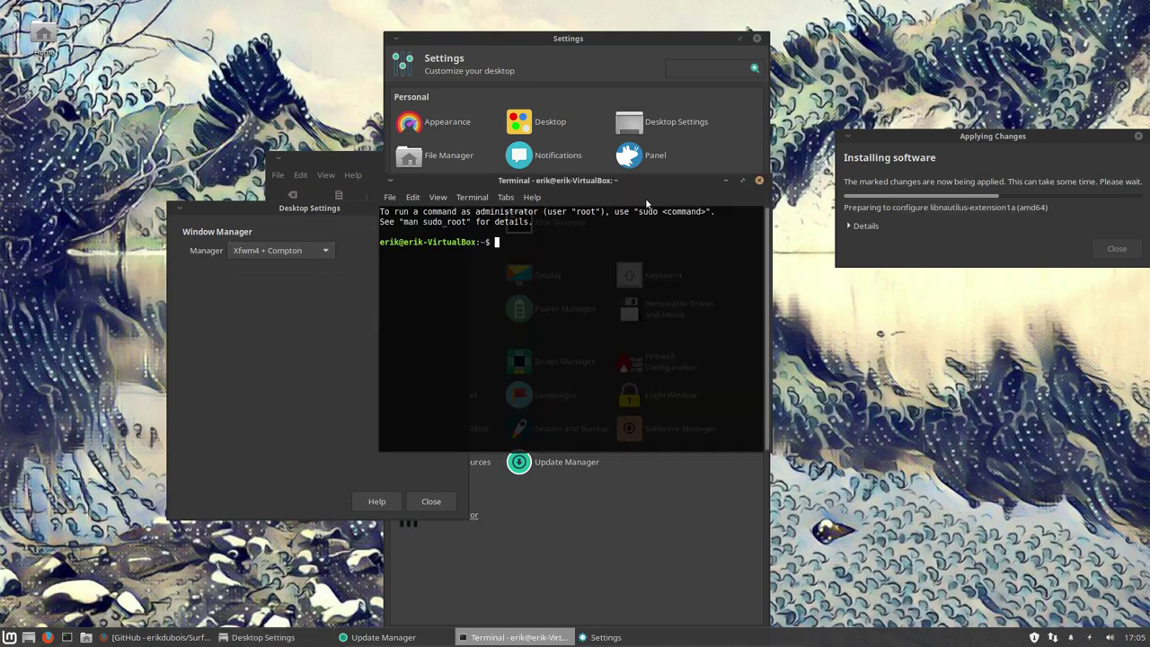
pyautogui.moveTo(641, 193); pyautogui.dragTo(508, 272)
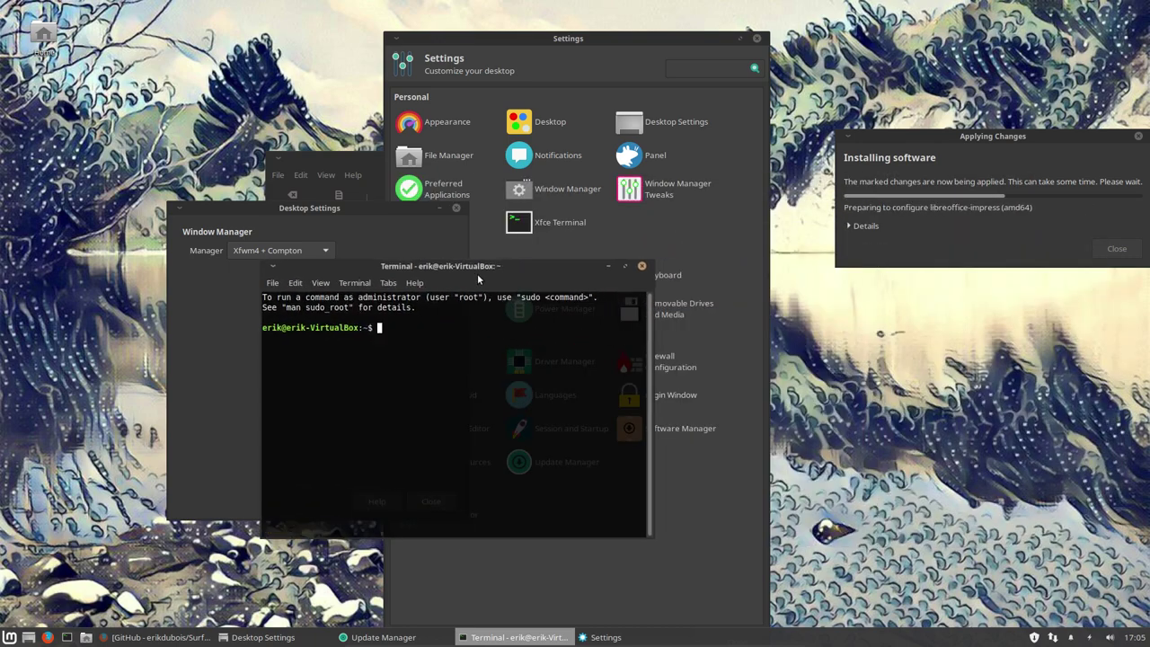
pyautogui.click(281, 254)
pyautogui.click(261, 213)
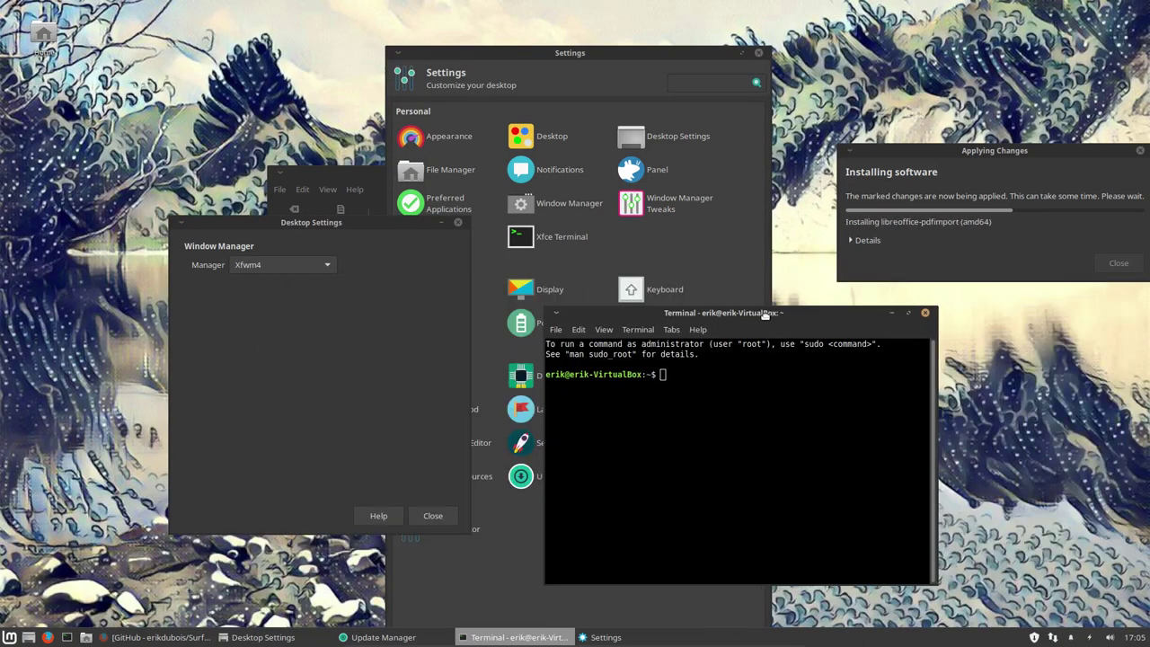
pyautogui.click(270, 266)
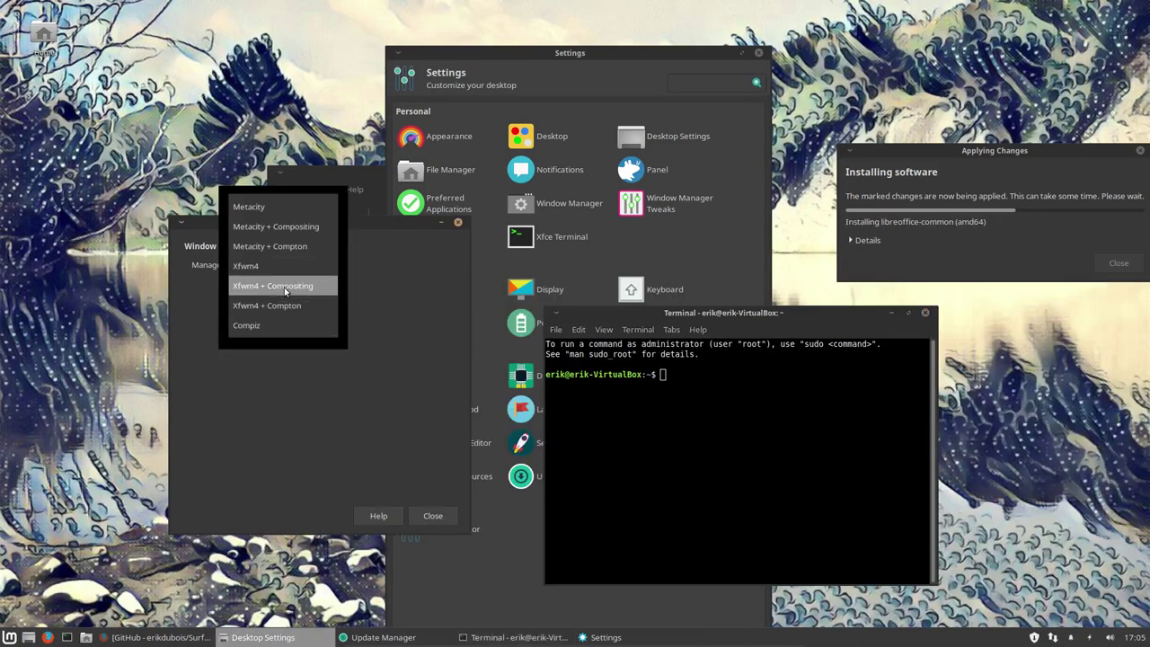
pyautogui.click(280, 287)
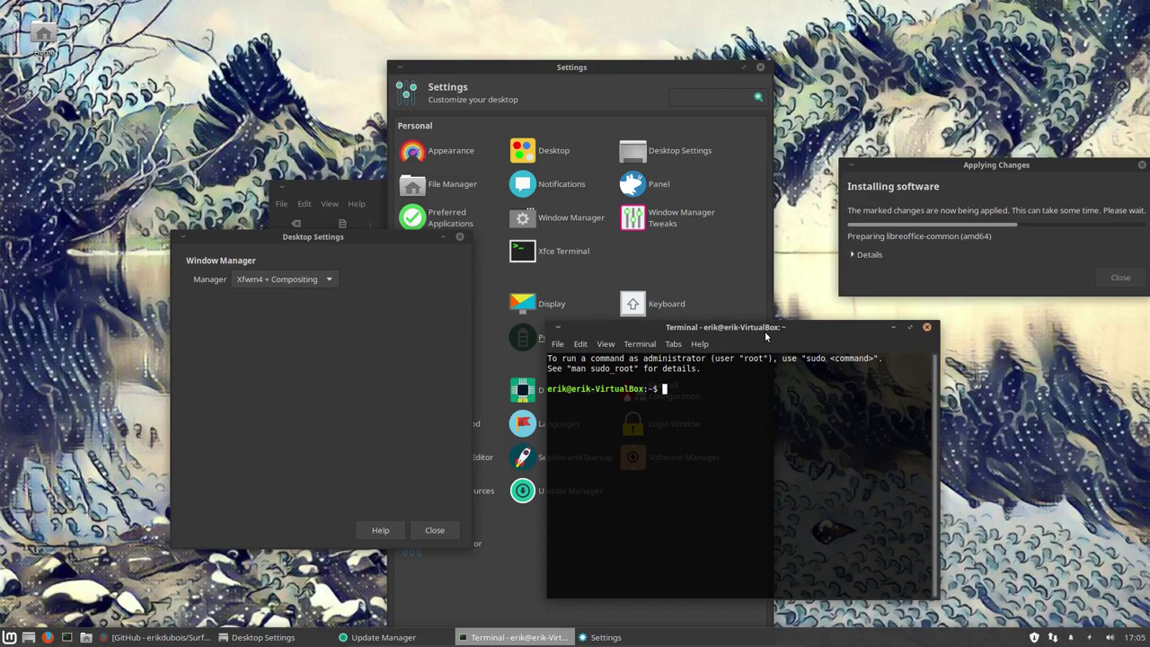
# Leave the window manager unchanged and open the Home folder from the desktop icon.
pyautogui.moveTo(763, 335); pyautogui.dragTo(703, 337)
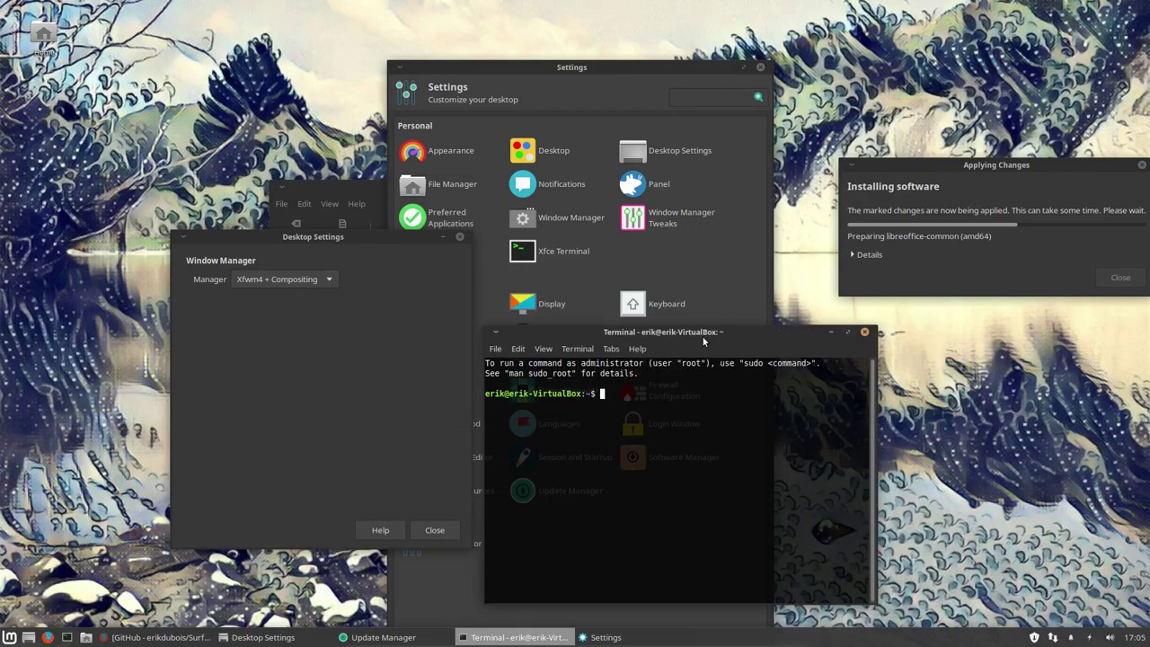
pyautogui.click(329, 284)
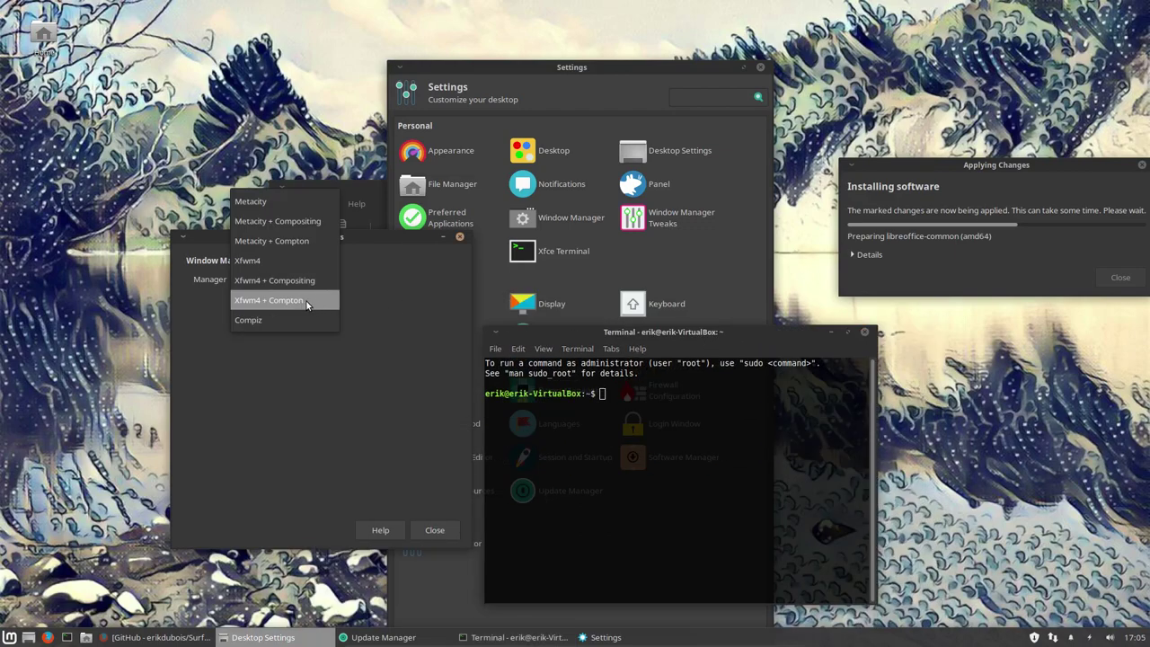
pyautogui.click(146, 153)
pyautogui.doubleClick(43, 36)
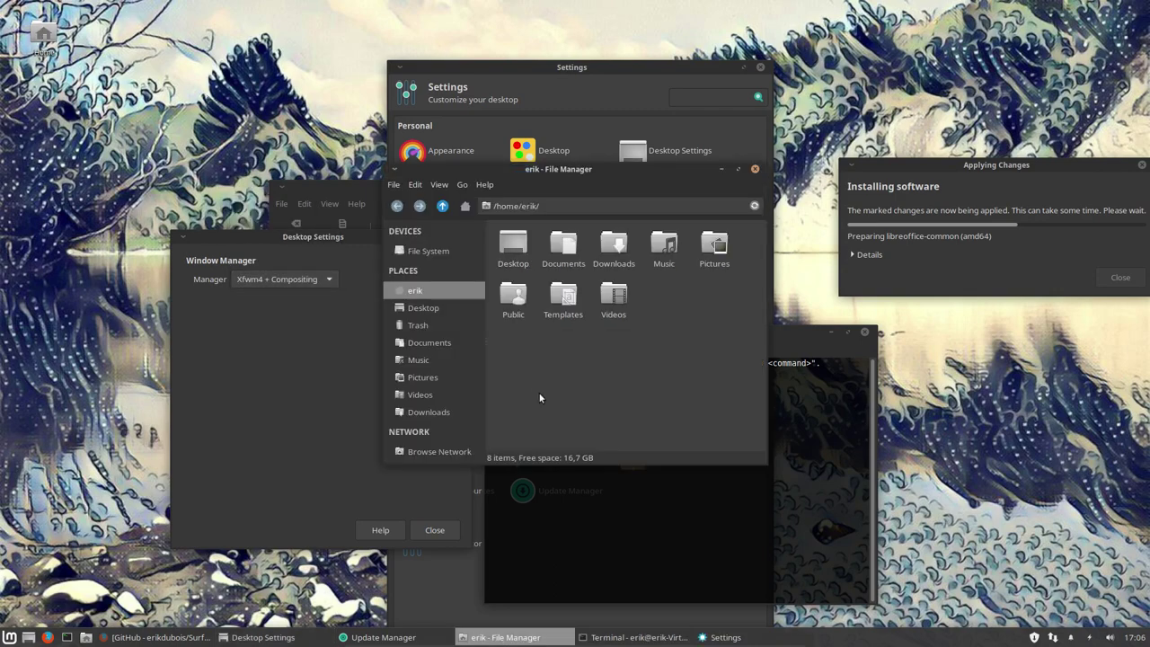
# Show hidden files, maximize Thunar, and view .config/compiz-1/compizconfig/config in the text editor.
pyautogui.hotkey('ctrl', 'h')
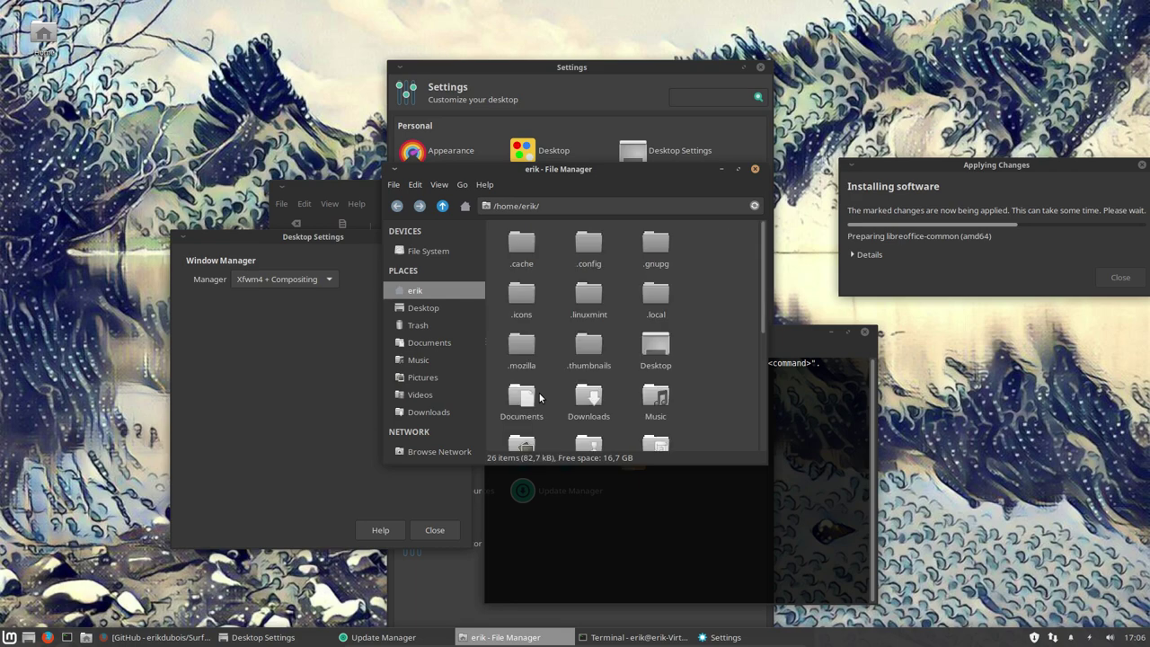
pyautogui.doubleClick(596, 171)
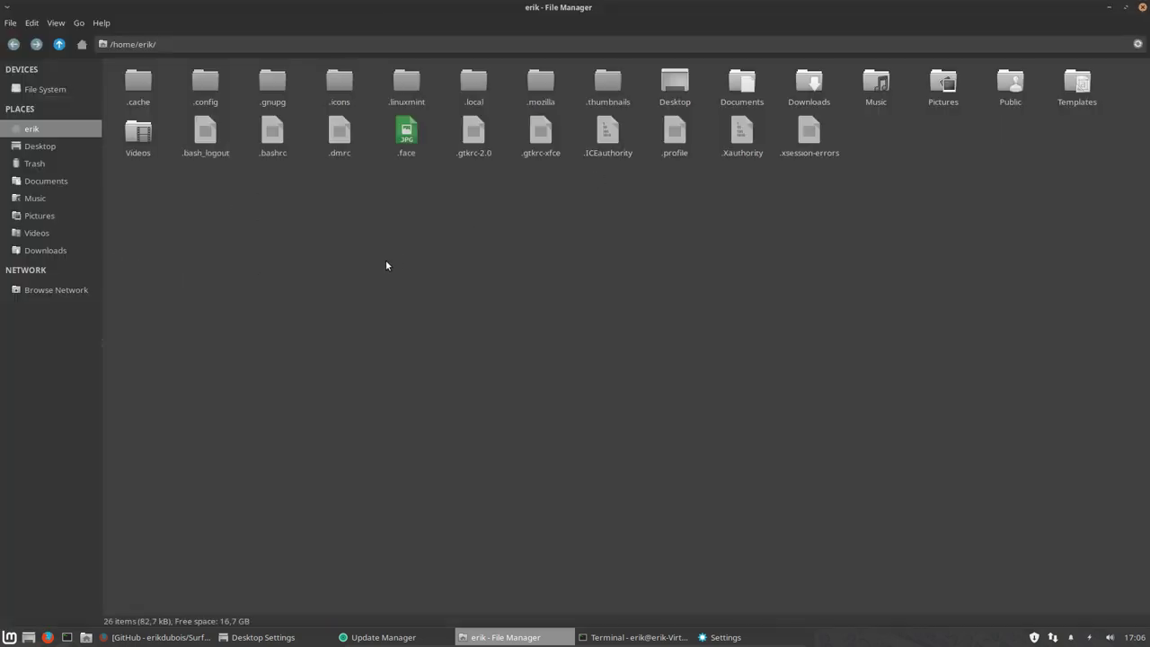
pyautogui.doubleClick(206, 82)
pyautogui.click(267, 85)
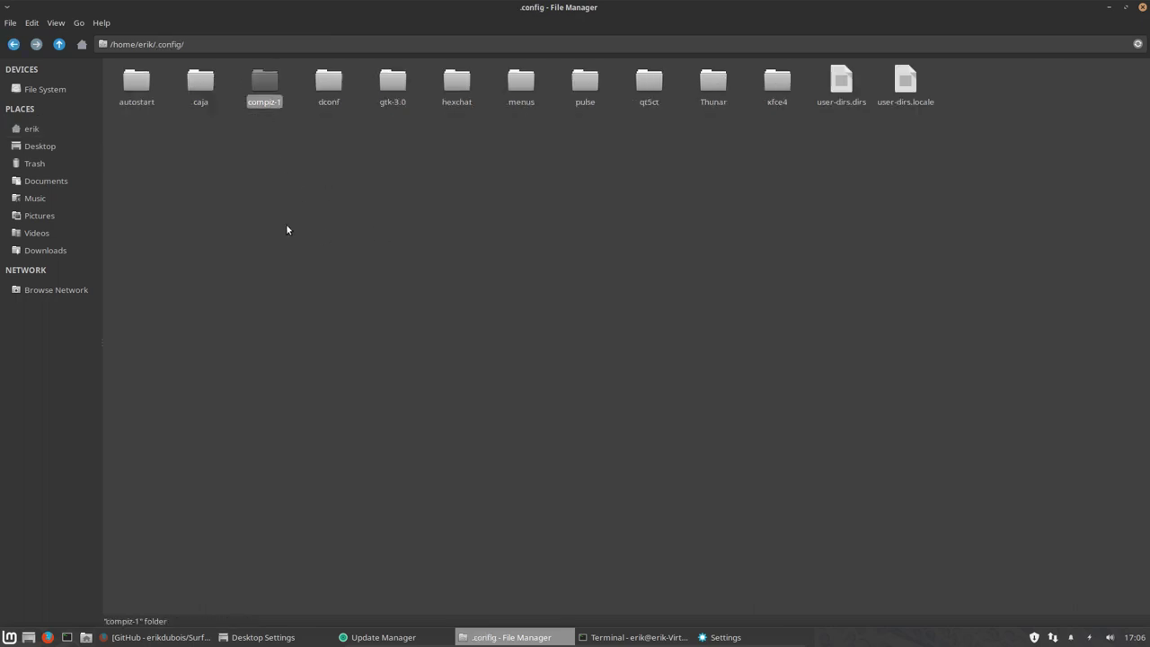
pyautogui.doubleClick(256, 79)
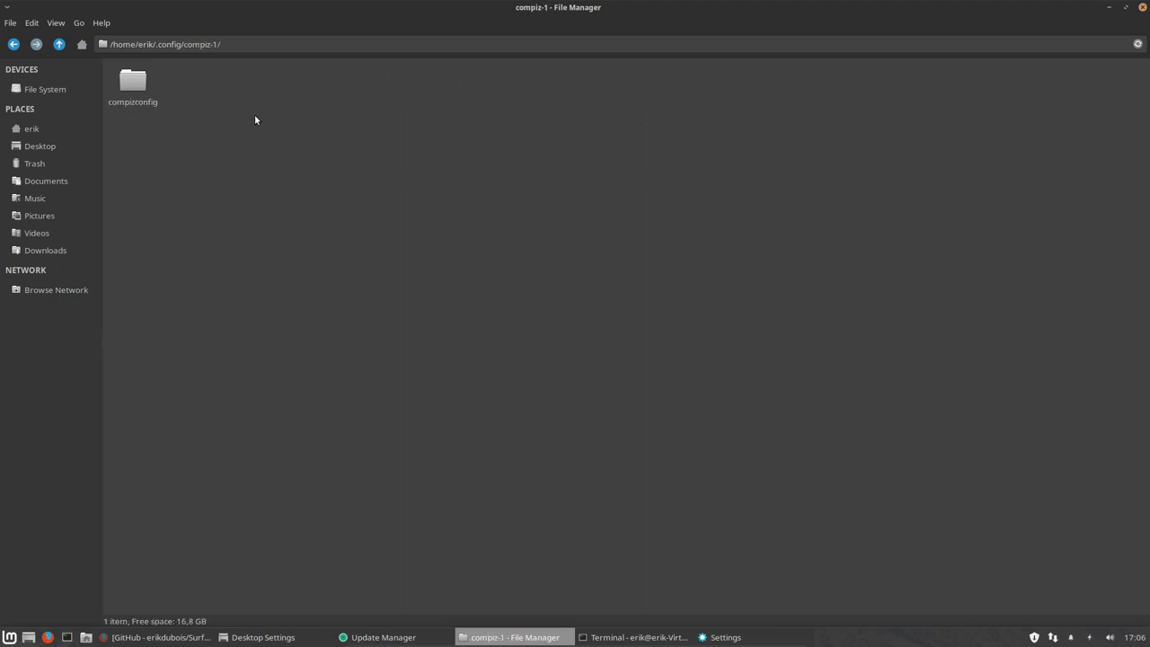
pyautogui.doubleClick(139, 79)
pyautogui.doubleClick(139, 79)
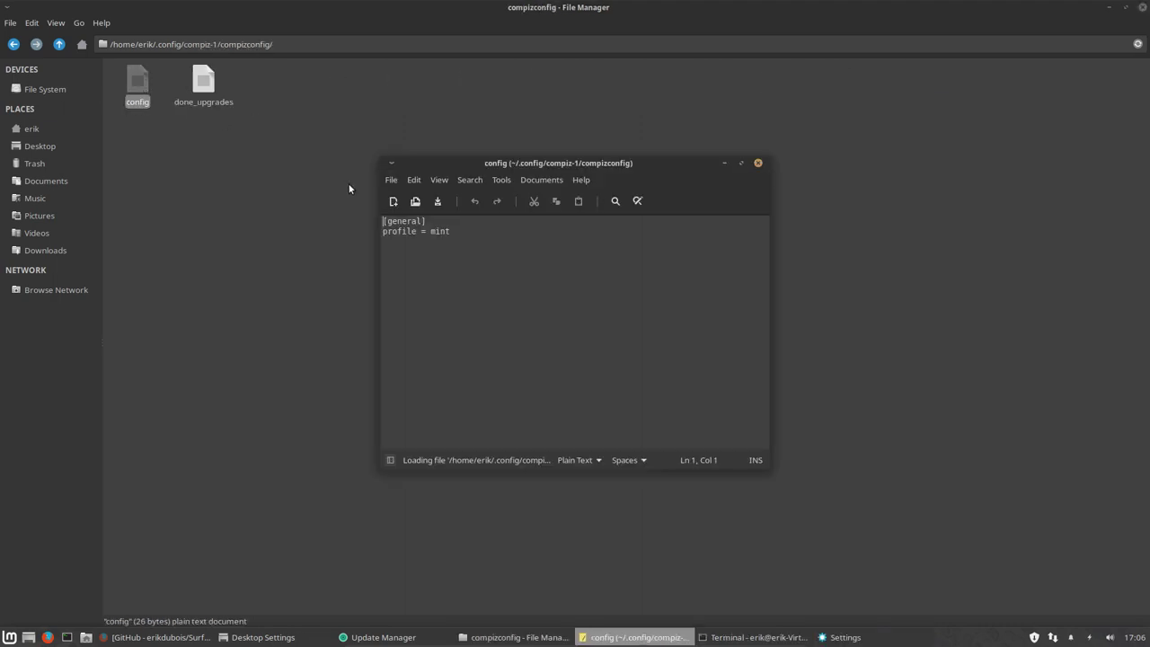
pyautogui.click(759, 163)
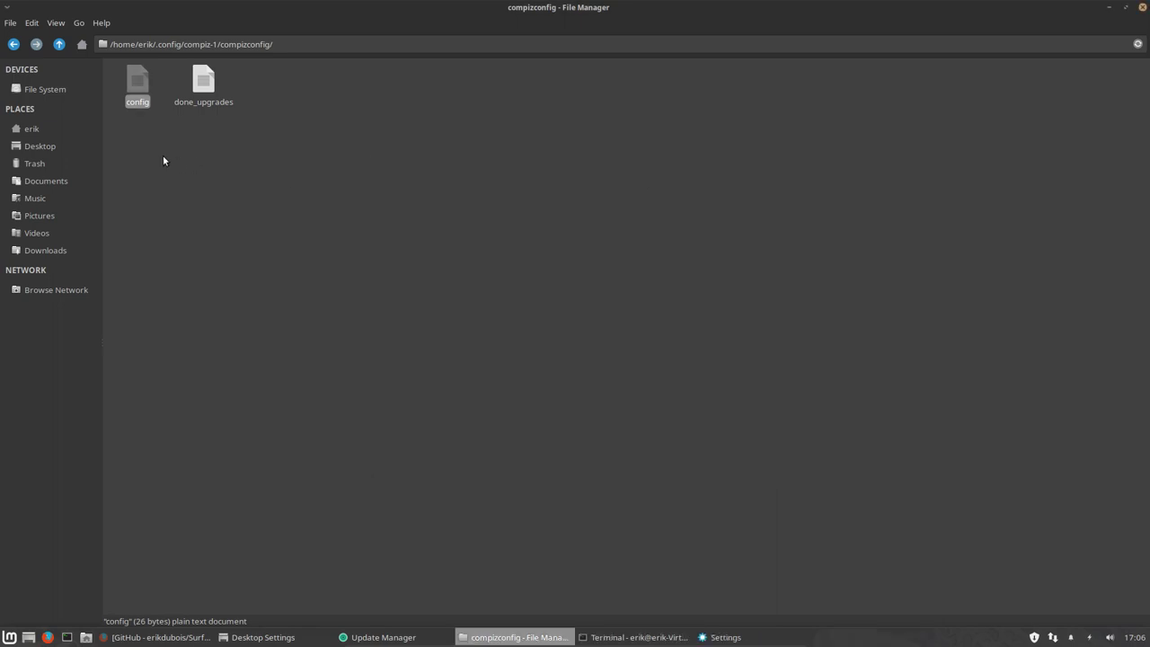
# Return to the home folder, browse .local/share, then close the file manager.
pyautogui.click(60, 44)
pyautogui.click(59, 45)
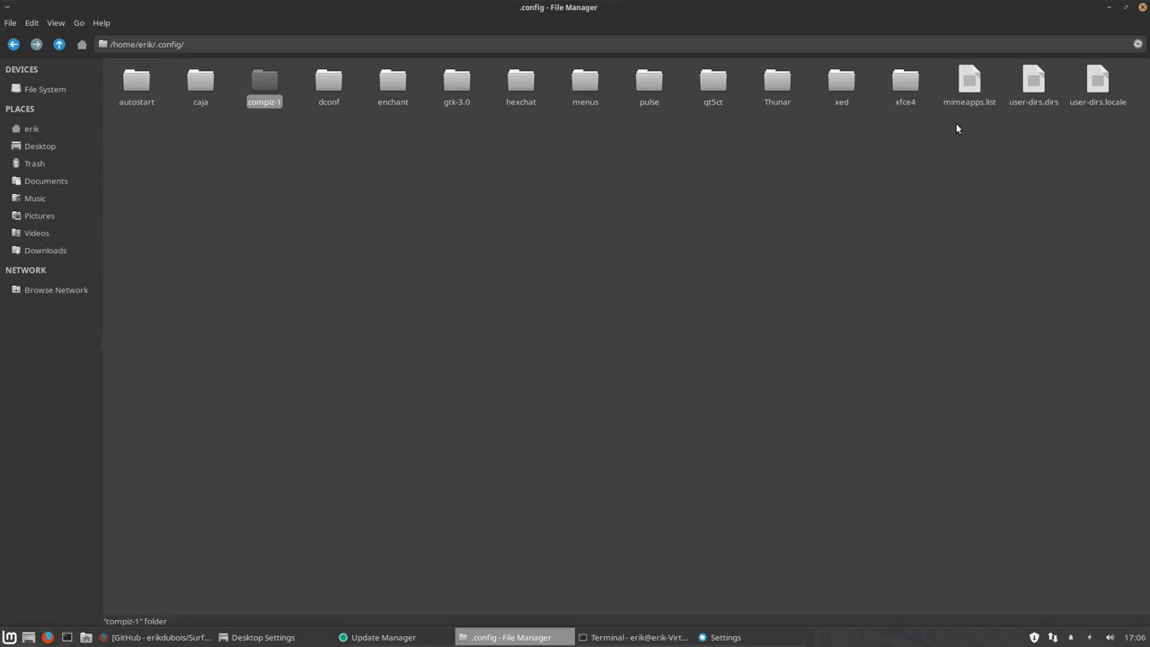
pyautogui.click(59, 44)
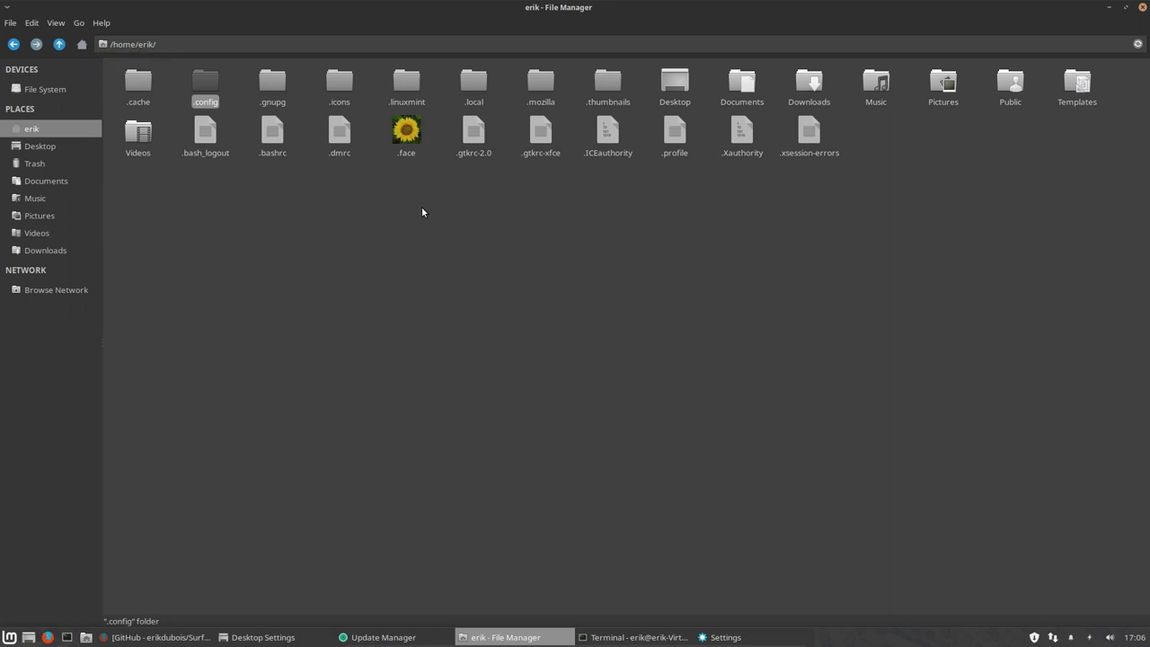
pyautogui.doubleClick(474, 80)
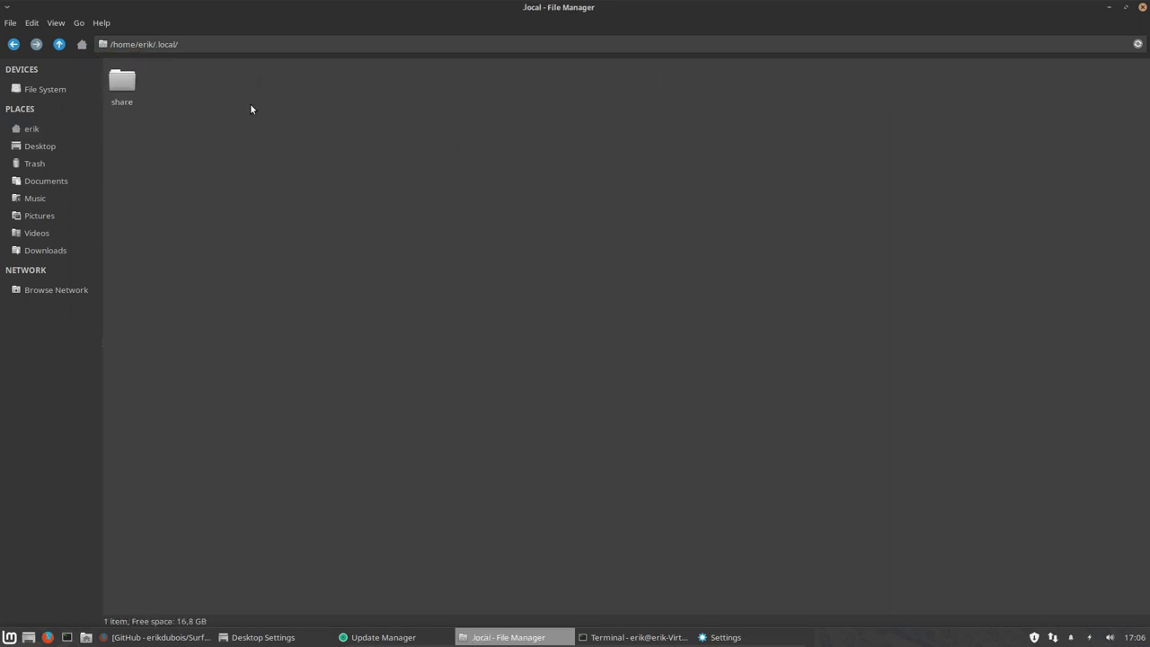
pyautogui.click(119, 85)
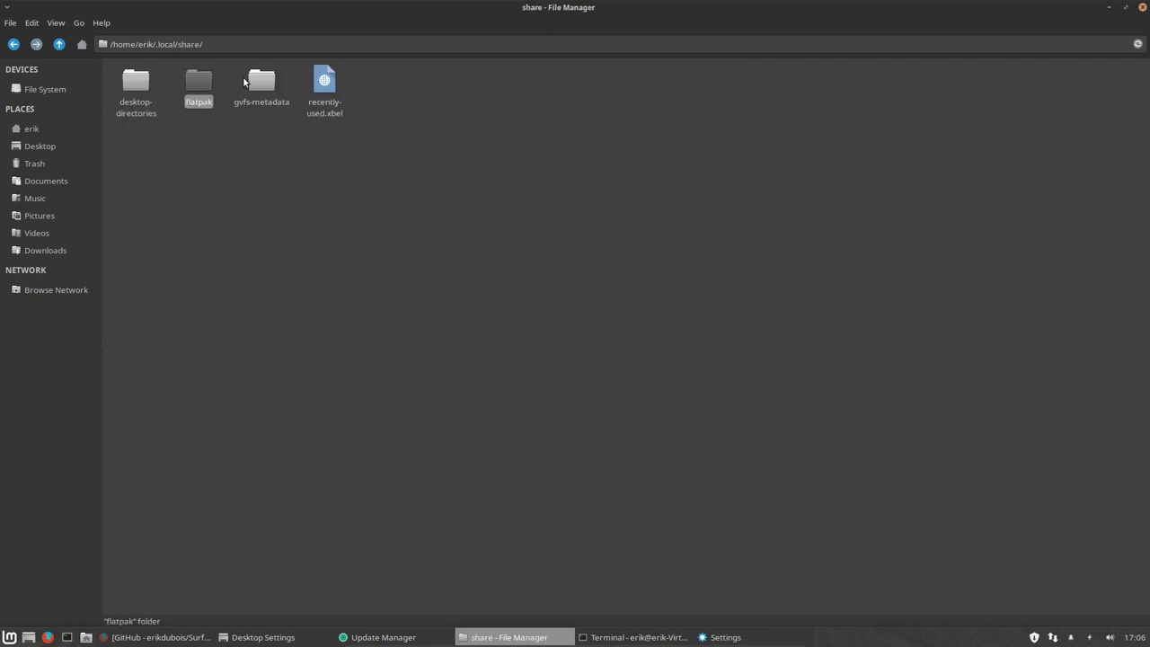
pyautogui.click(59, 44)
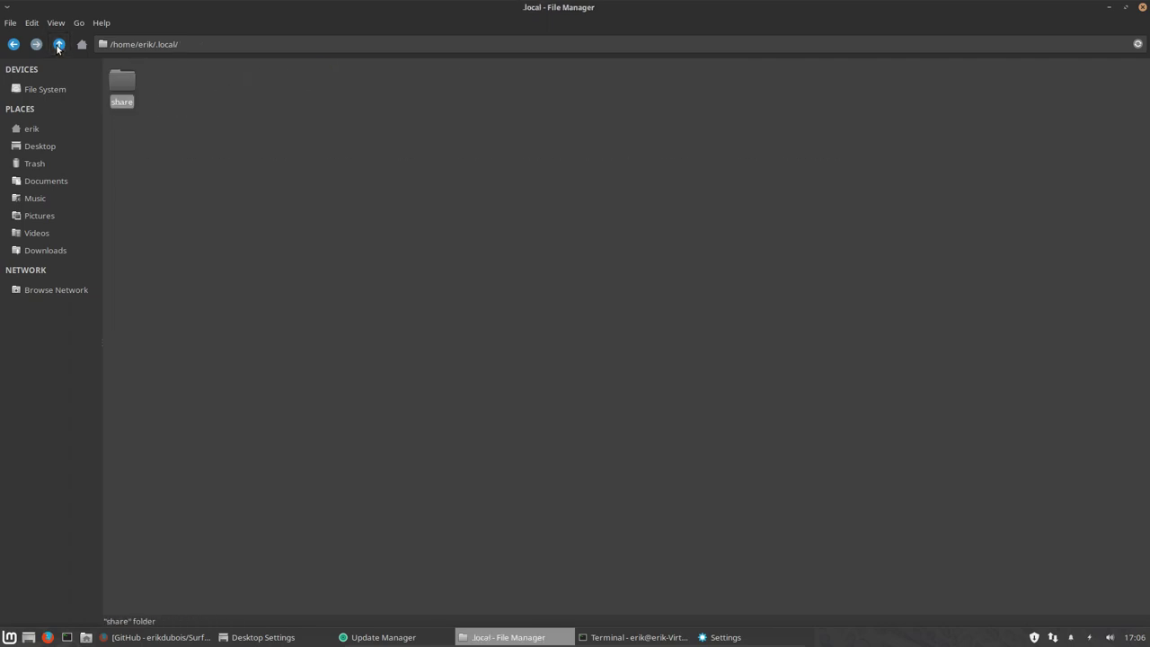
pyautogui.click(59, 44)
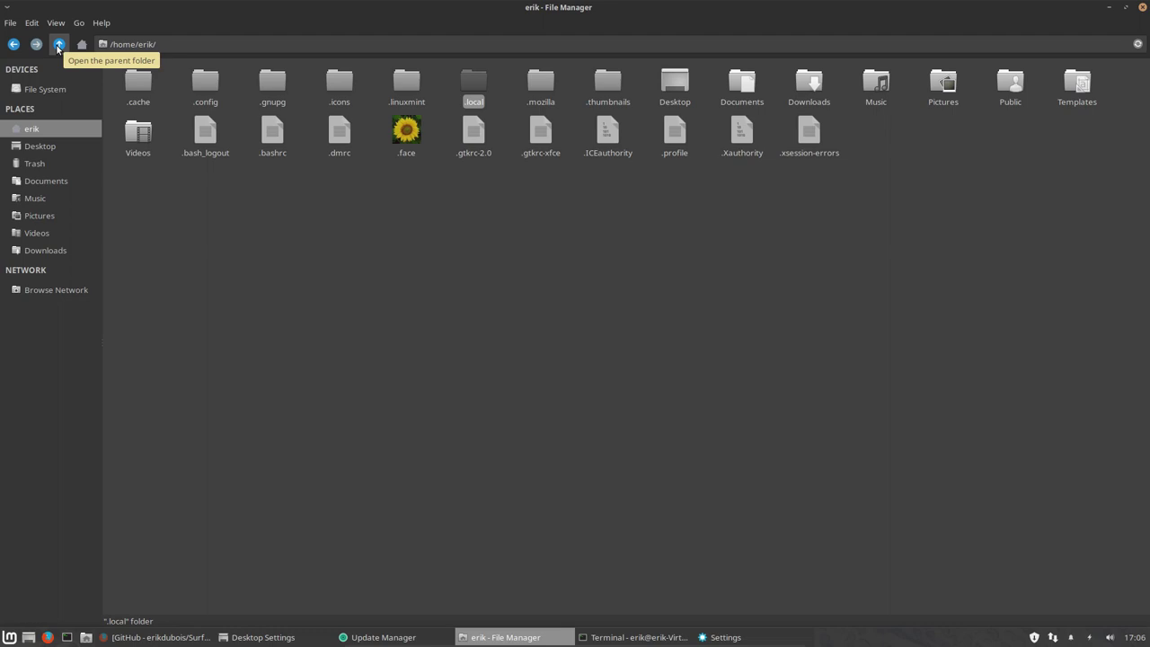
pyautogui.click(1143, 8)
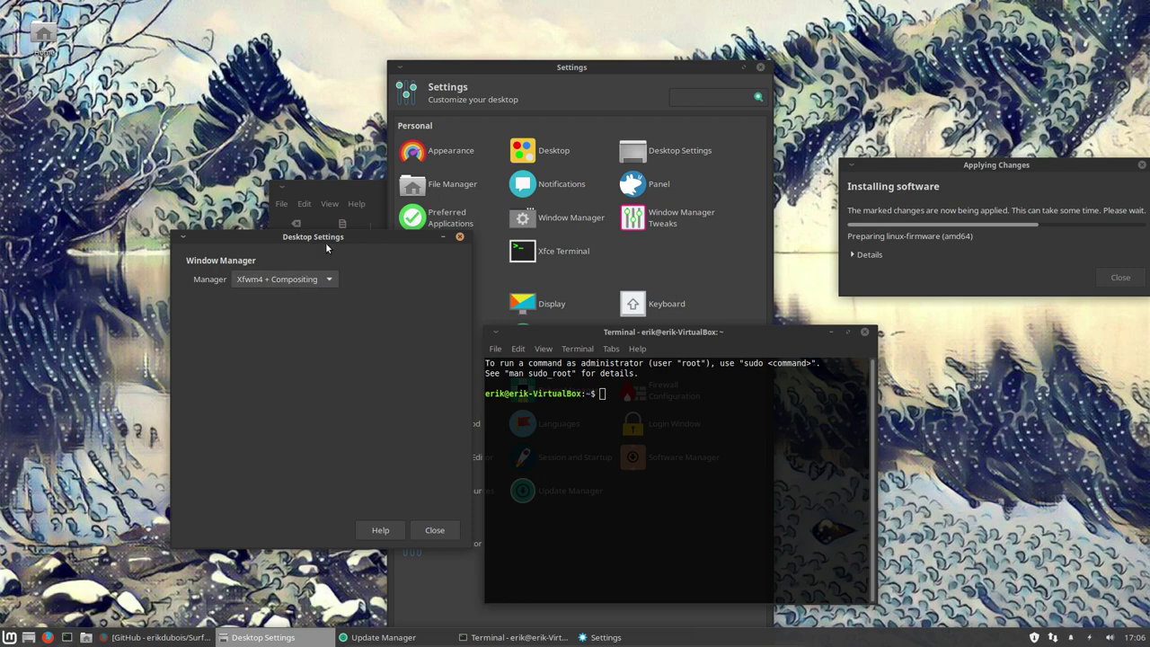
# Select Compiz from the window Manager list and close the Terminal window.
pyautogui.click(244, 201)
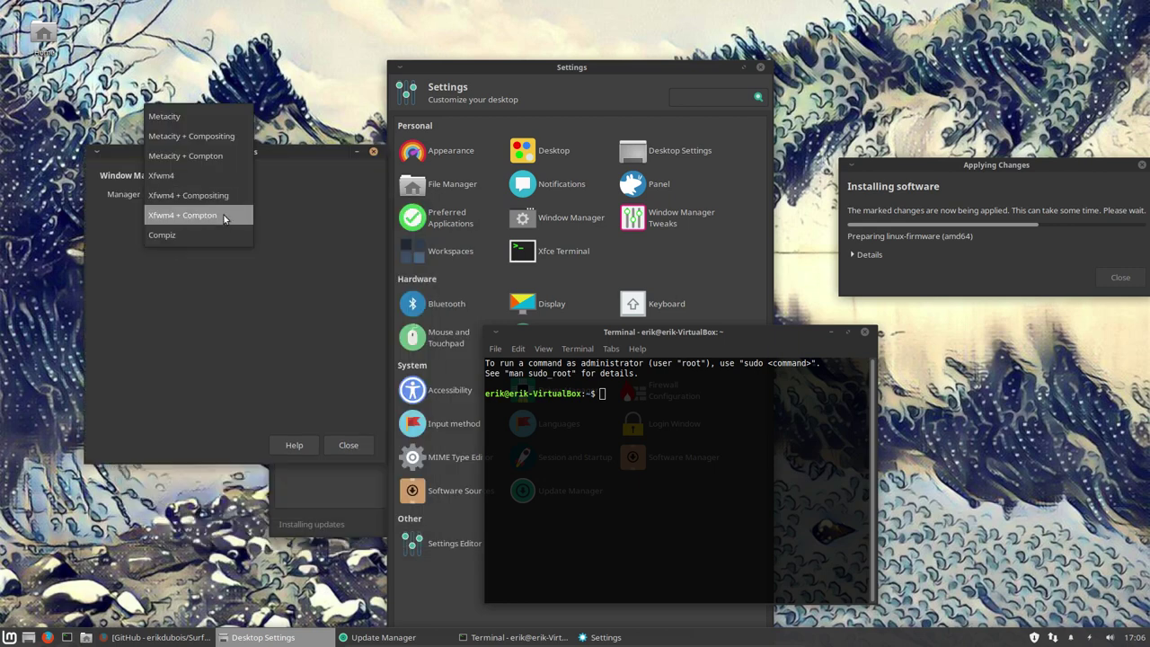
pyautogui.click(210, 230)
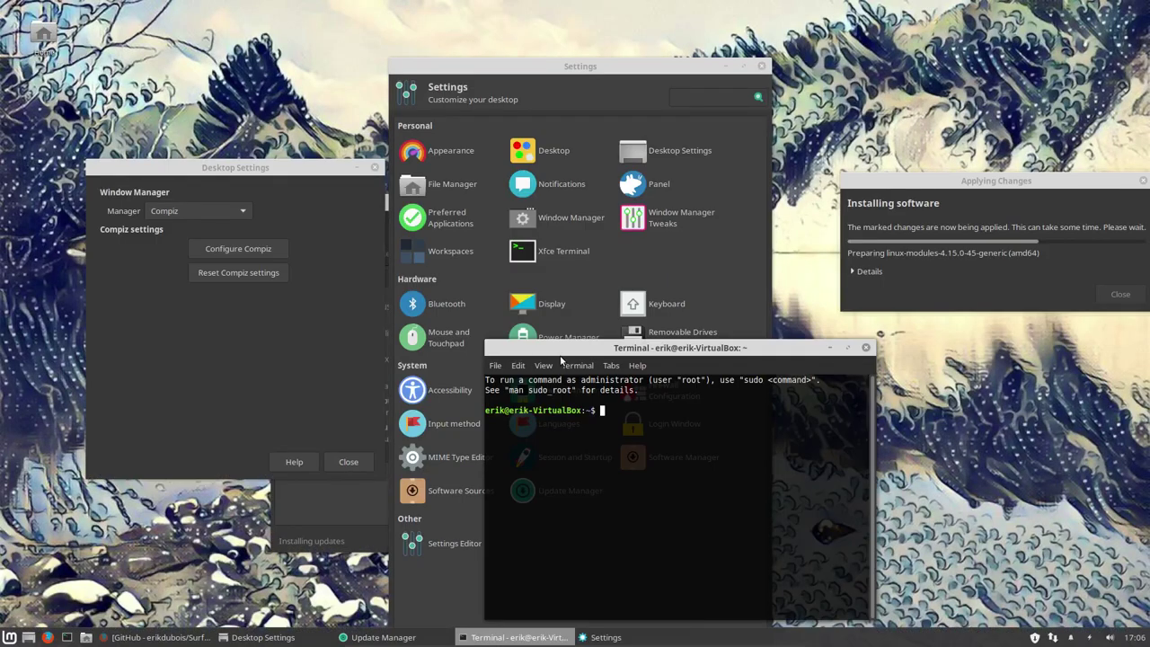
pyautogui.moveTo(587, 350); pyautogui.dragTo(301, 246)
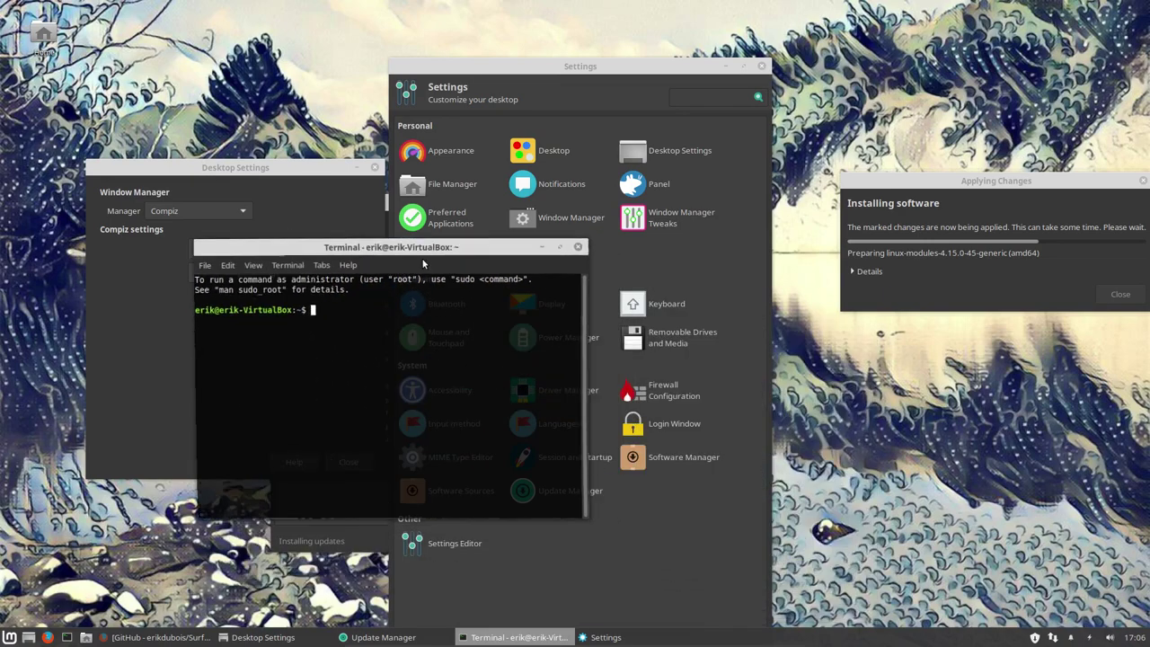
pyautogui.click(584, 241)
pyautogui.click(14, 636)
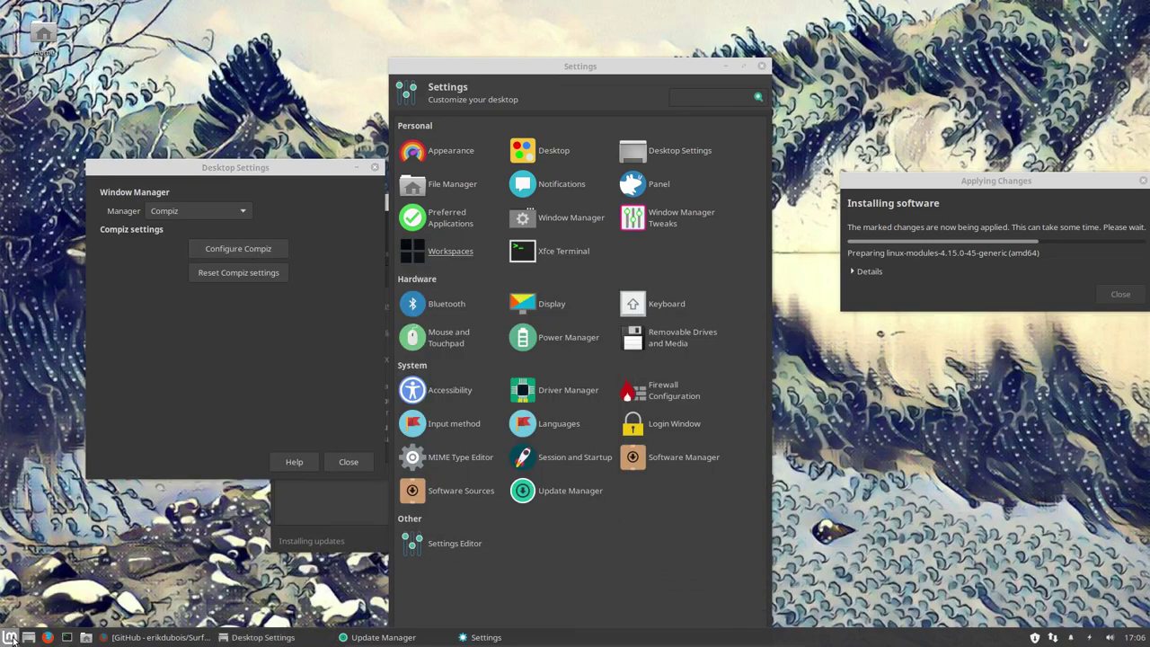
pyautogui.click(239, 249)
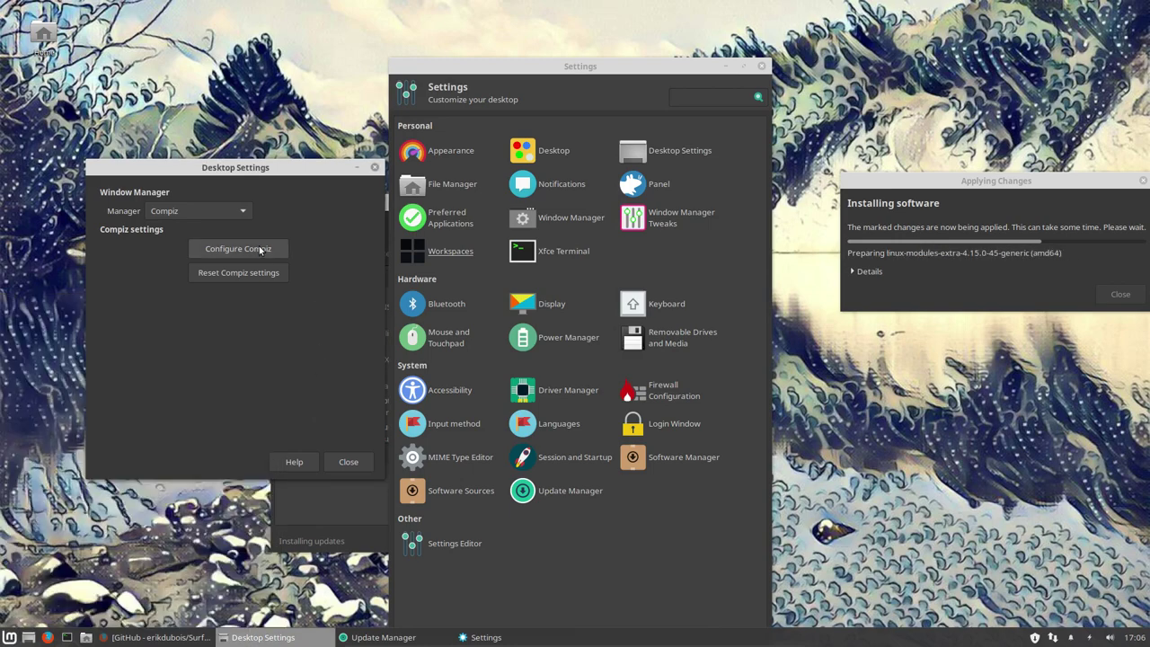
# Open CompizConfig Settings Manager and turn off its caution warning for future launches.
pyautogui.click(238, 249)
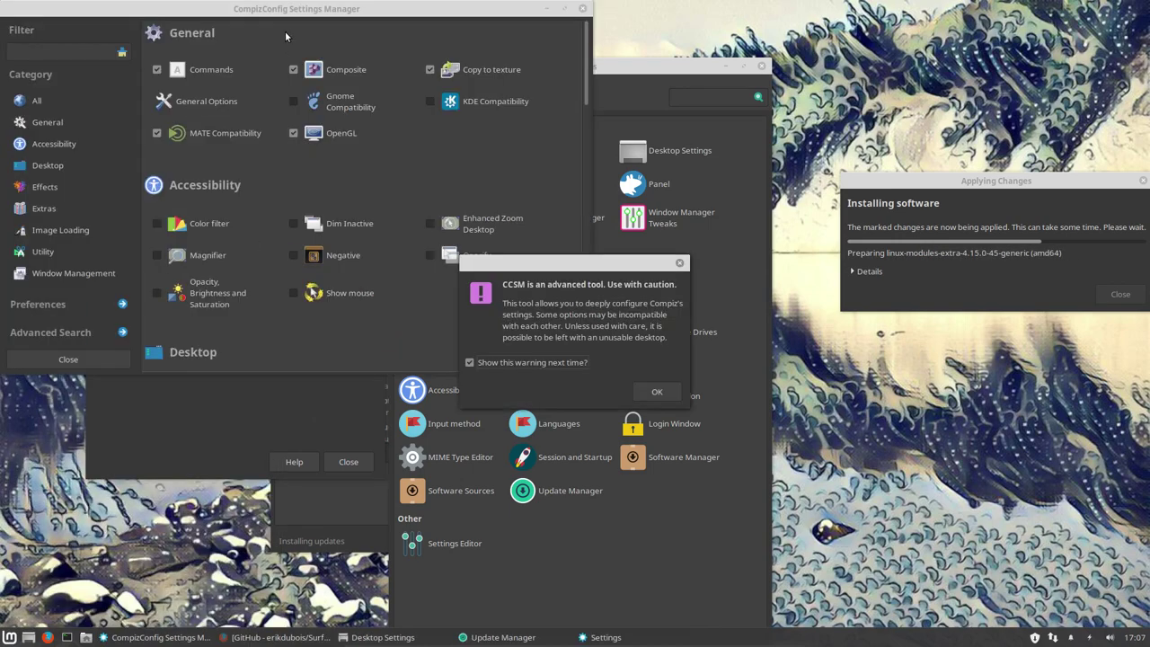
pyautogui.moveTo(295, 16); pyautogui.dragTo(379, 79)
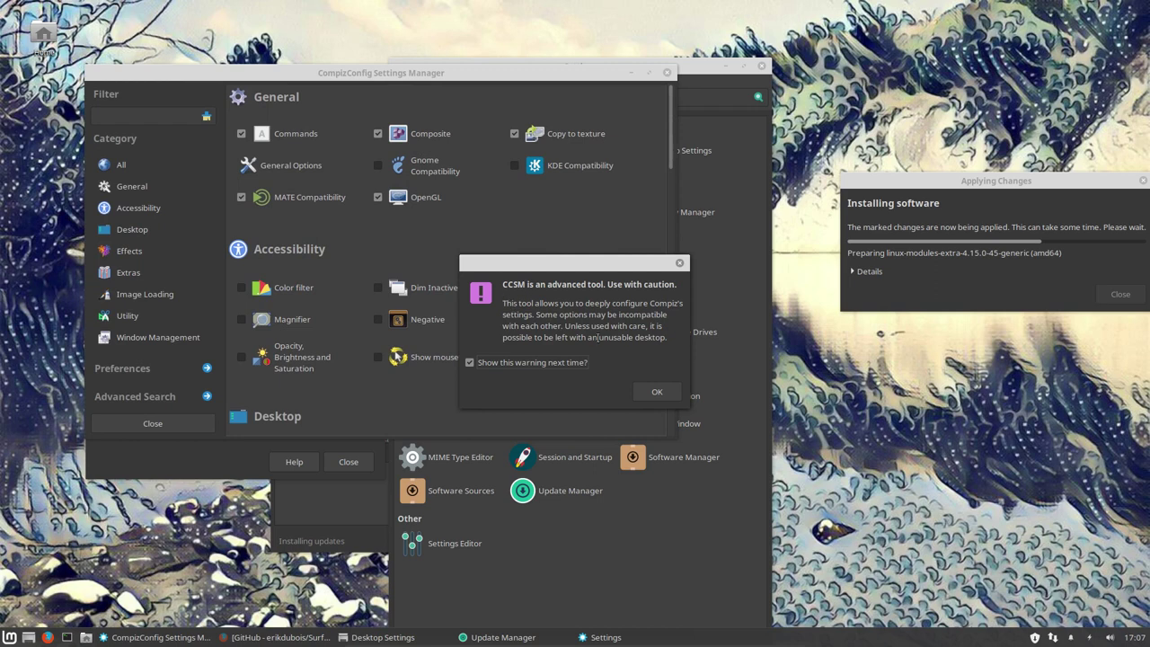
pyautogui.click(537, 366)
pyautogui.click(654, 392)
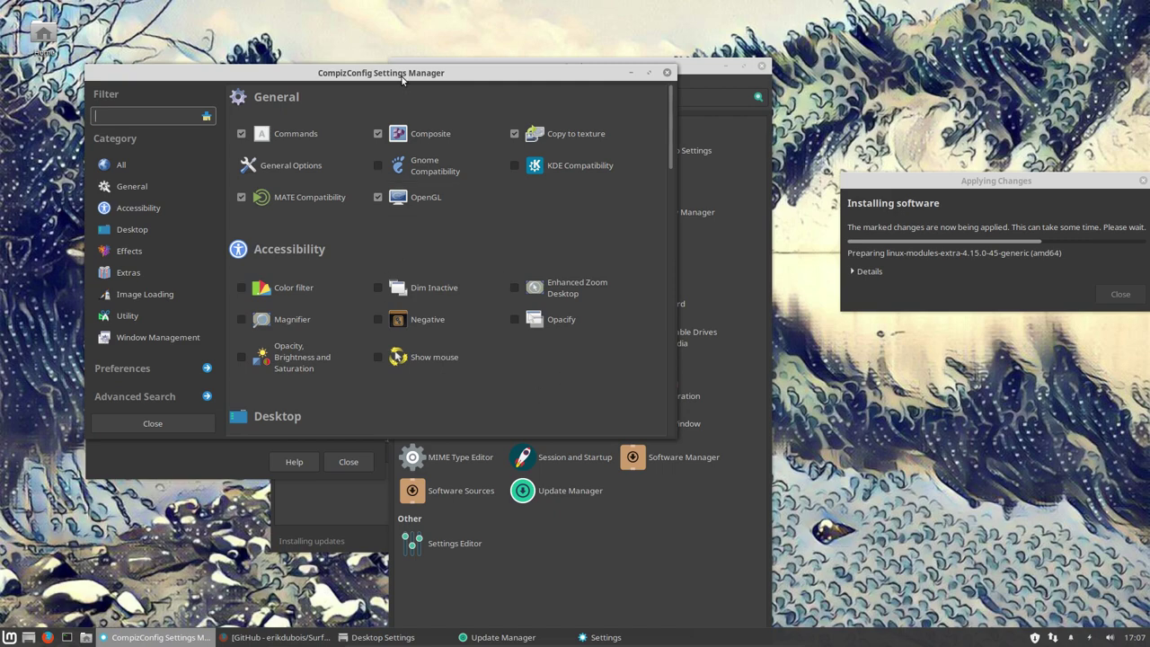
# Enable the Expo plugin and open the Desktop Cube plugin settings.
pyautogui.moveTo(403, 75); pyautogui.dragTo(581, 127)
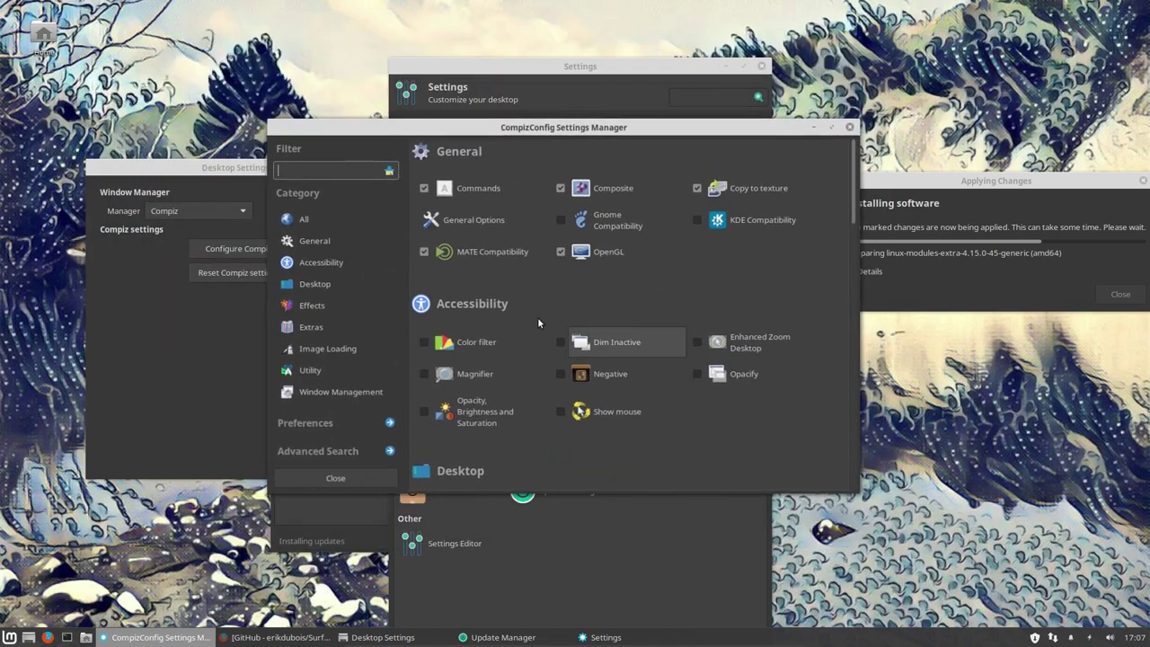
pyautogui.scroll(-5, 537, 317)
pyautogui.click(425, 328)
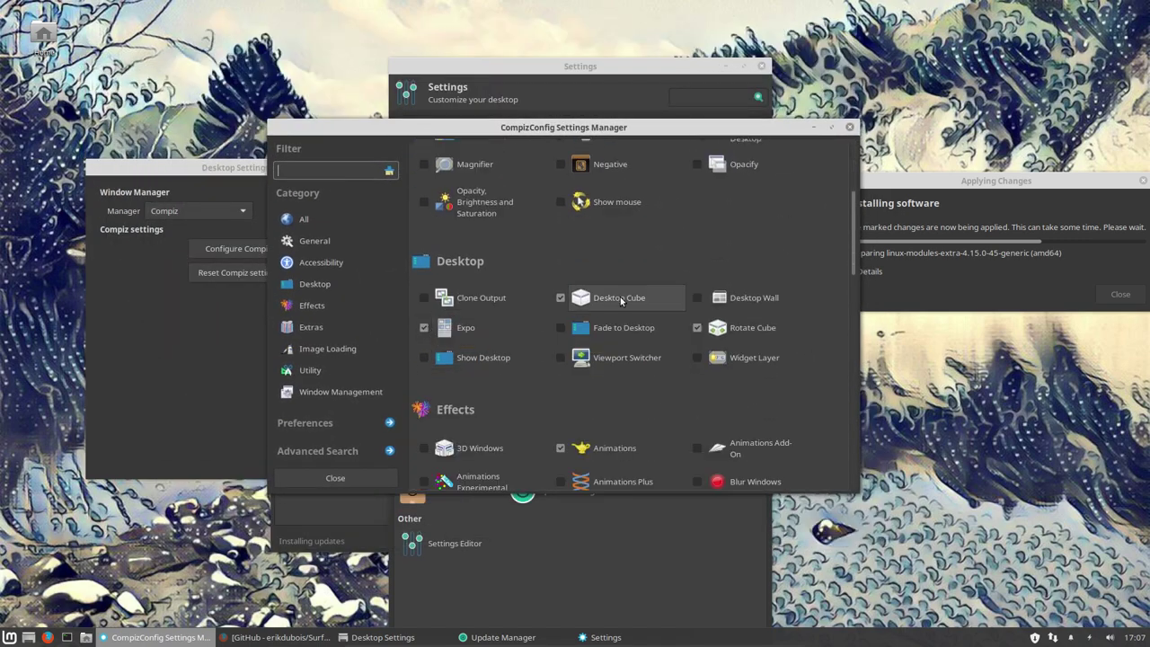
pyautogui.click(622, 299)
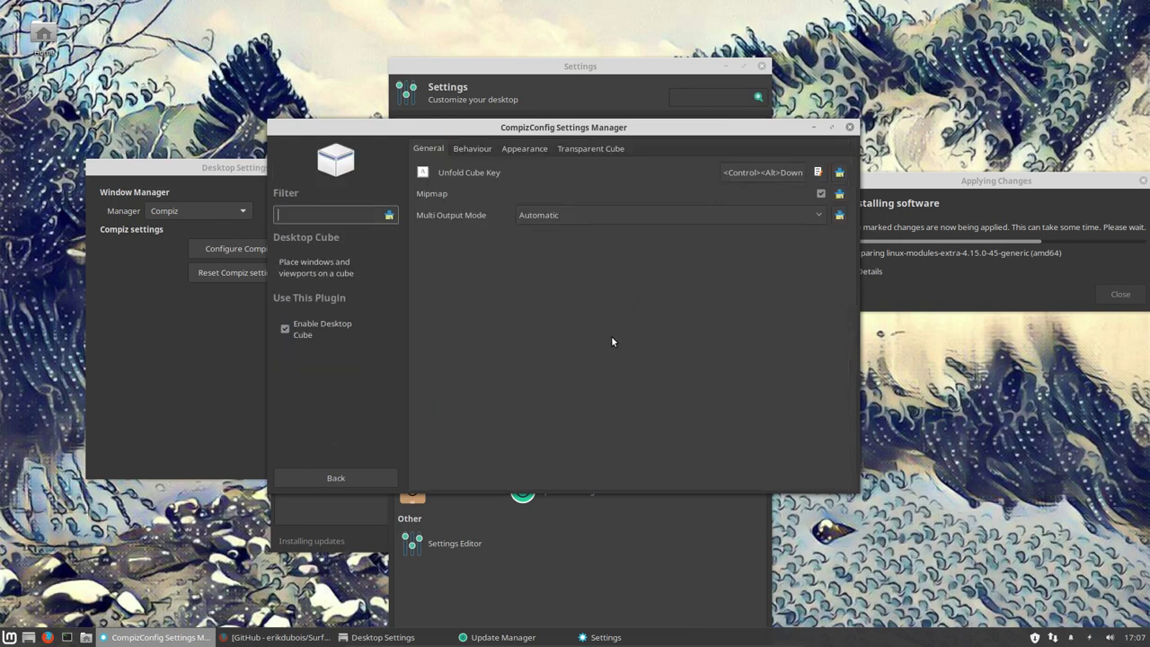
# Unfold the cube with Ctrl+Alt+Down and rotate between workspaces with Ctrl+Alt+Left/Right, ending on the original workspace.
pyautogui.hotkey('ctrl', 'alt', 'Down')
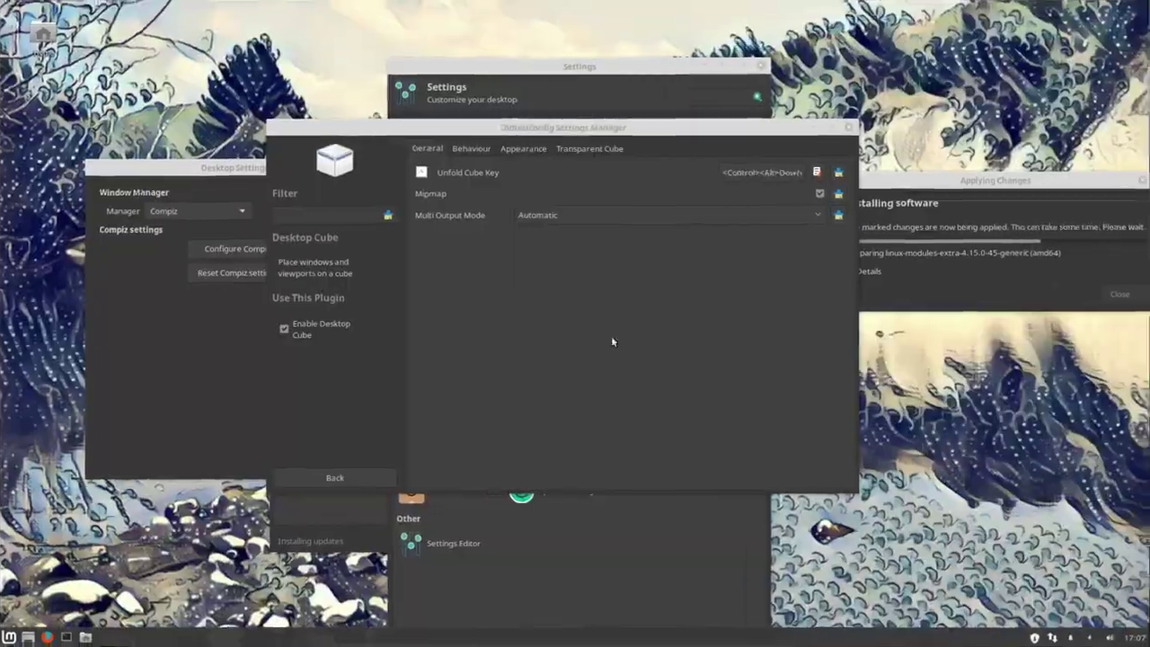
pyautogui.hotkey('ctrl', 'alt', 'Left')
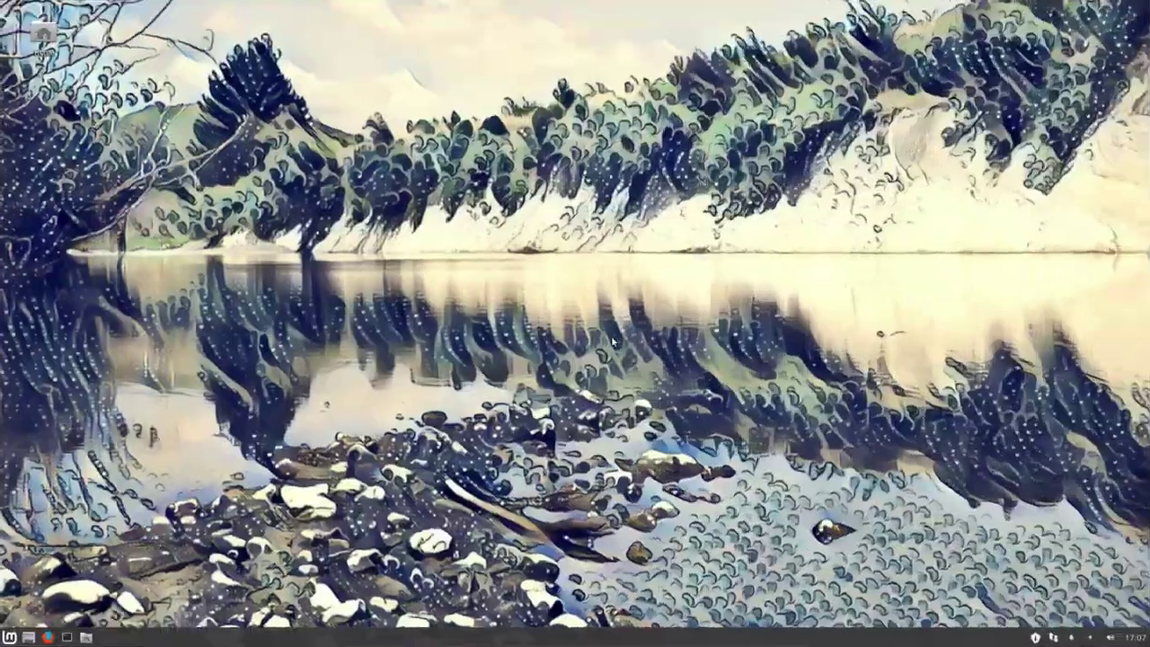
pyautogui.hotkey('ctrl', 'alt', 'Left')
pyautogui.hotkey('ctrl', 'alt', 'Down')
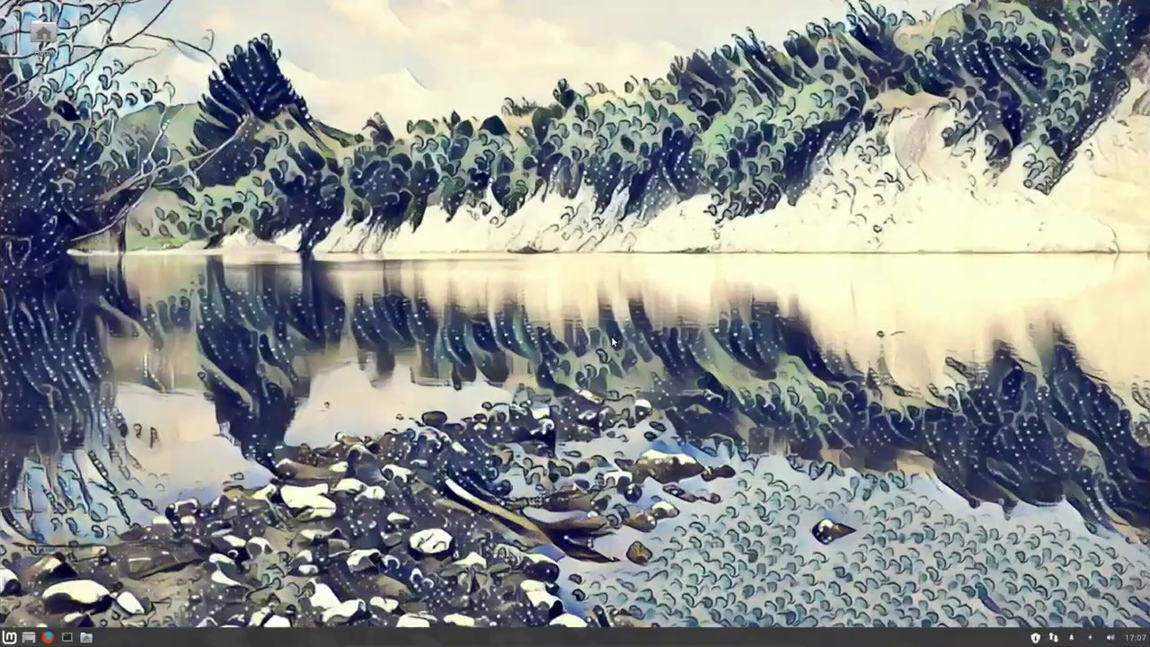
pyautogui.hotkey('ctrl', 'alt', 'Down')
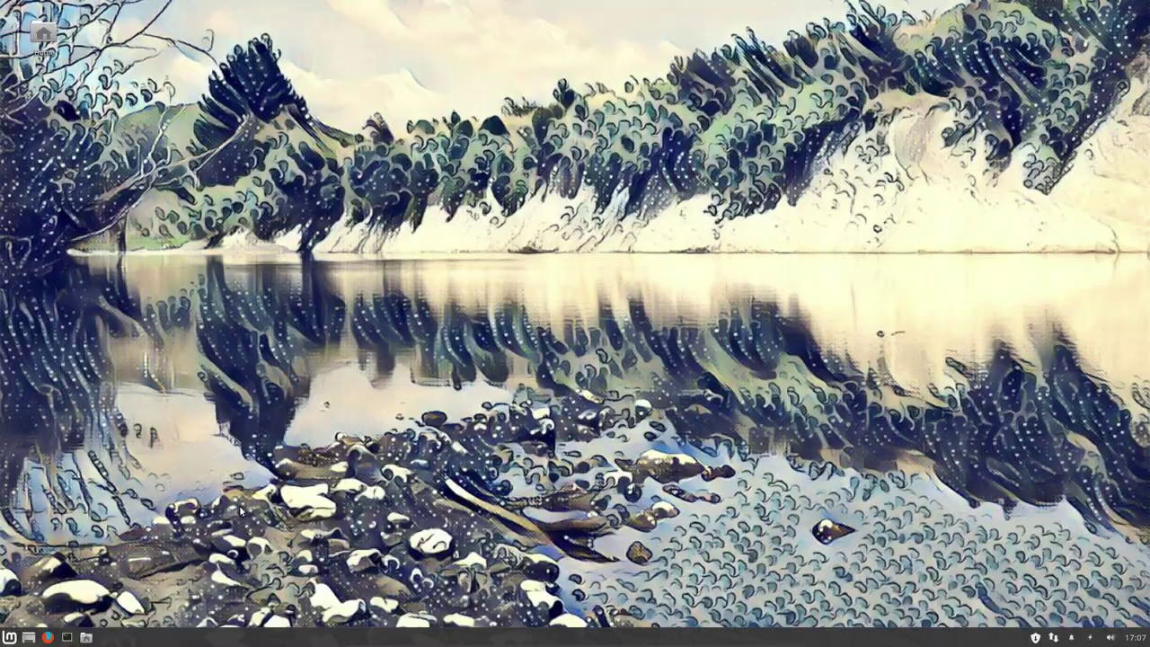
pyautogui.hotkey('ctrl', 'alt', 'Right')
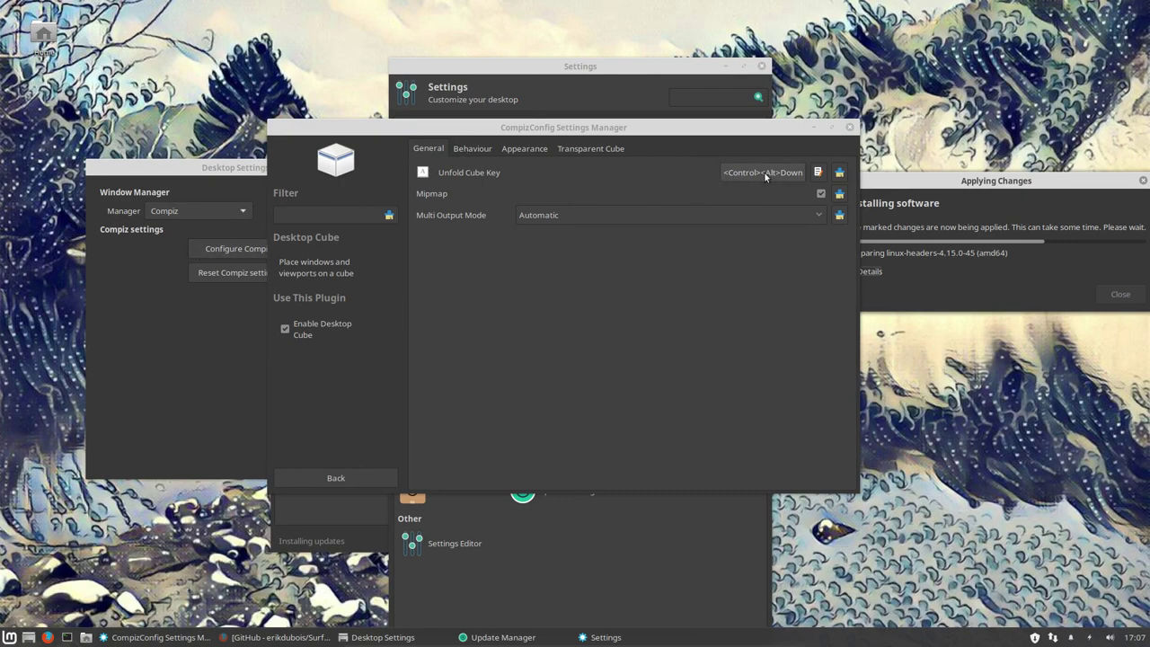
pyautogui.click(850, 129)
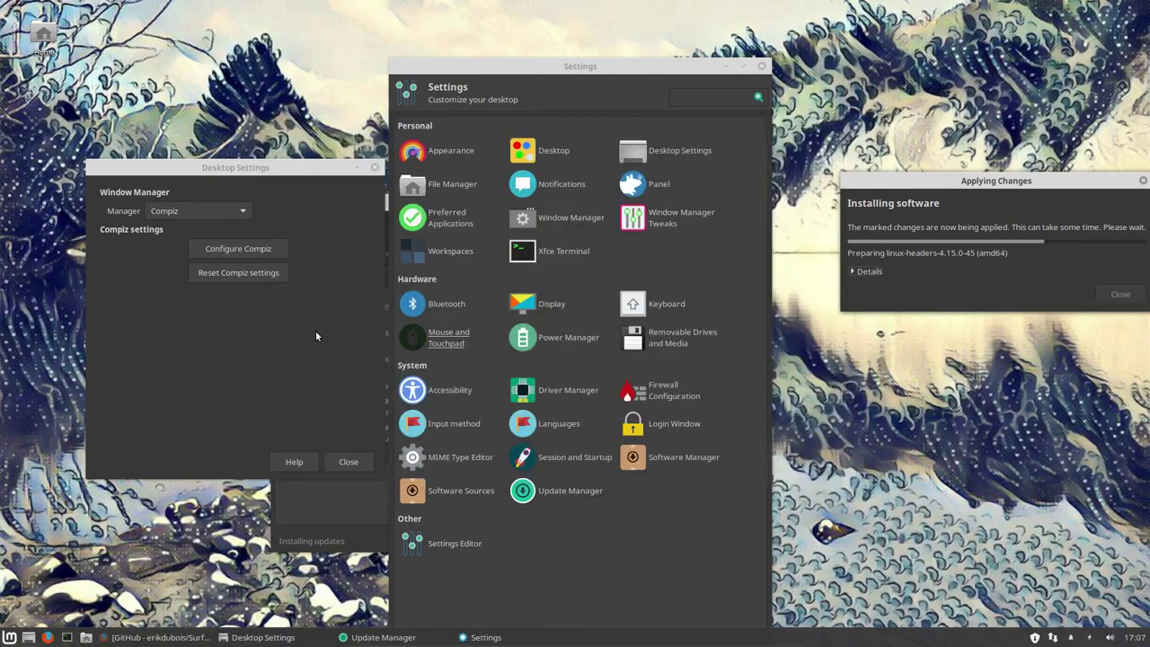
pyautogui.click(248, 253)
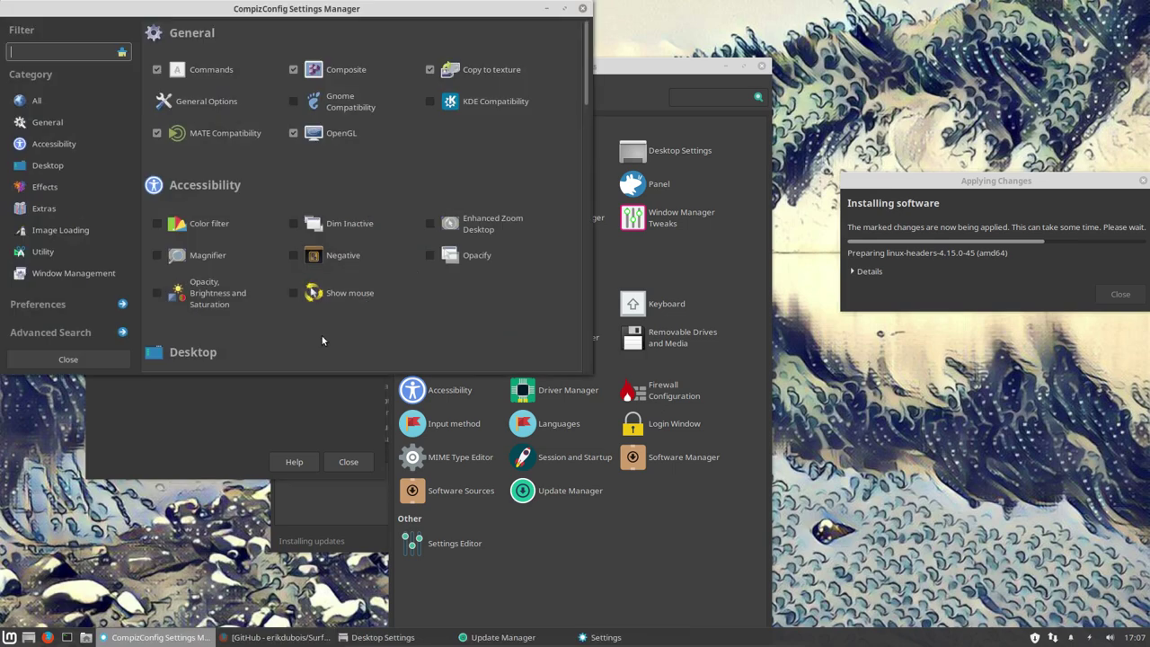
pyautogui.scroll(-3, 322, 340)
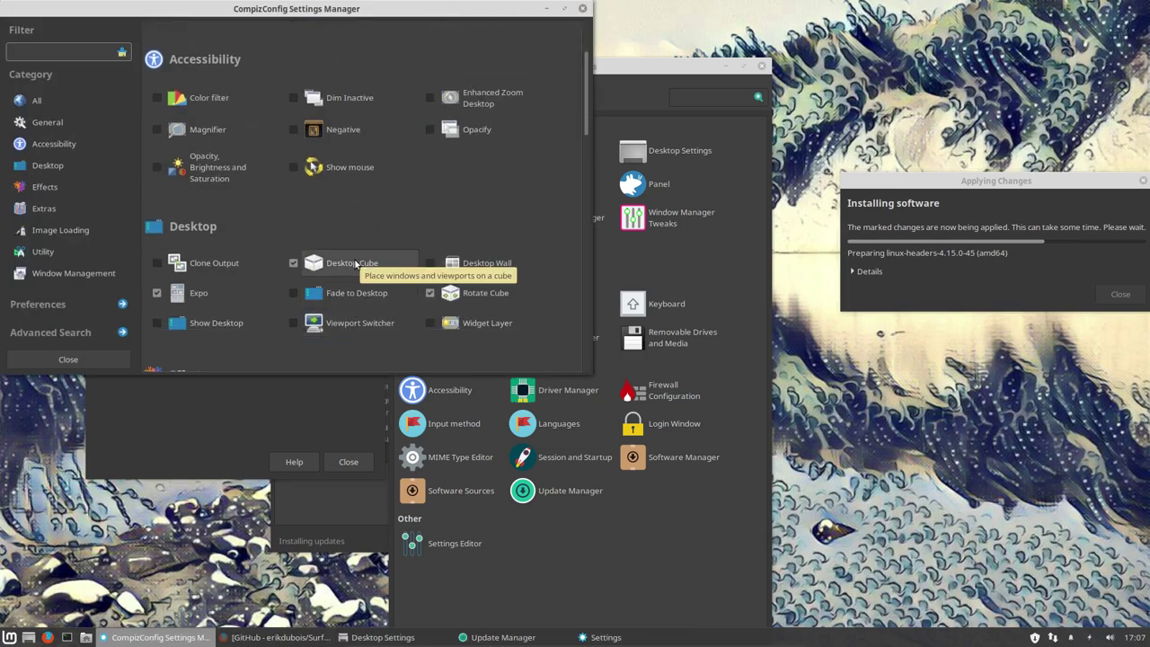
pyautogui.click(352, 263)
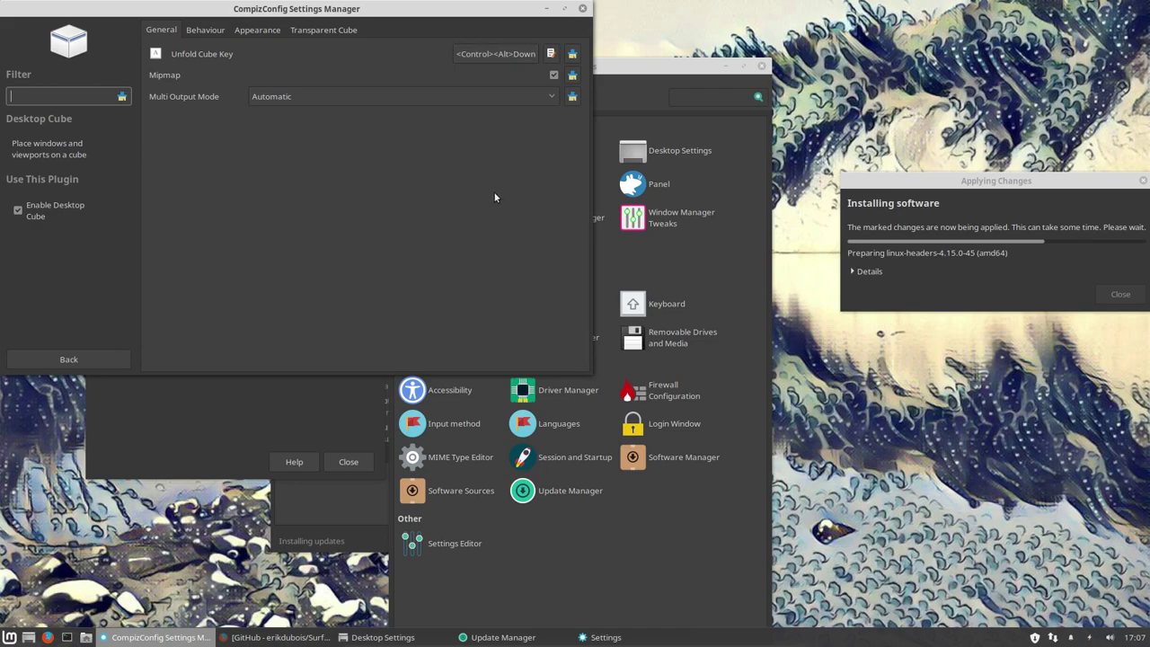
pyautogui.hotkey('ctrl', 'alt', 'Down')
pyautogui.click(65, 360)
pyautogui.scroll(-3, 391, 330)
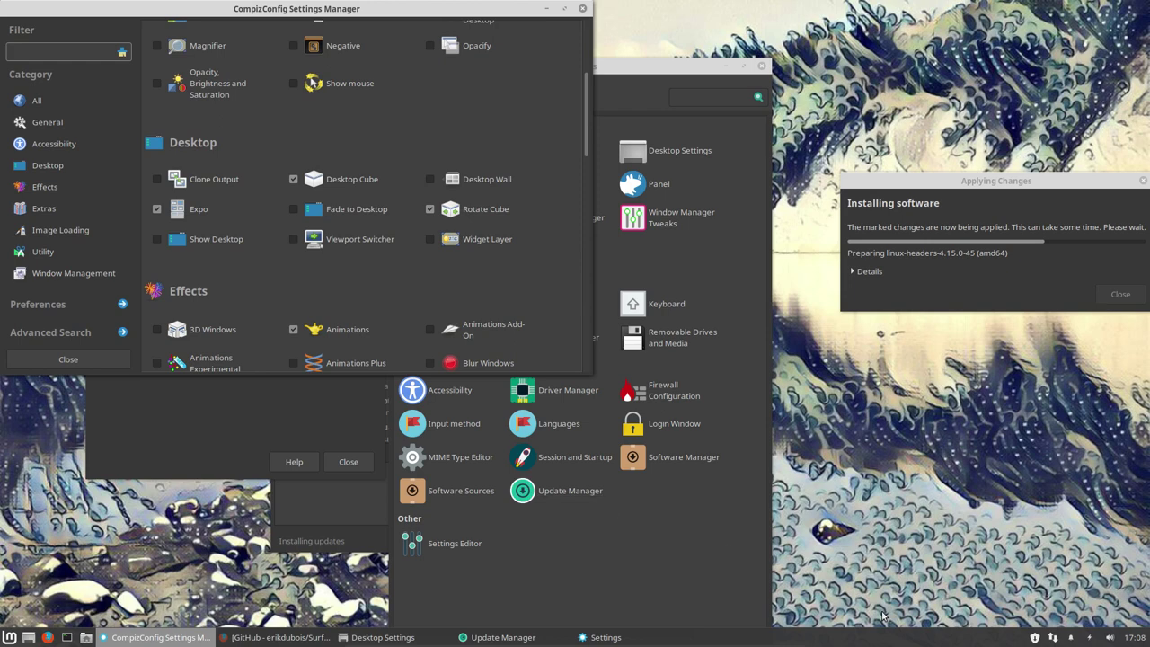
pyautogui.rightClick(944, 644)
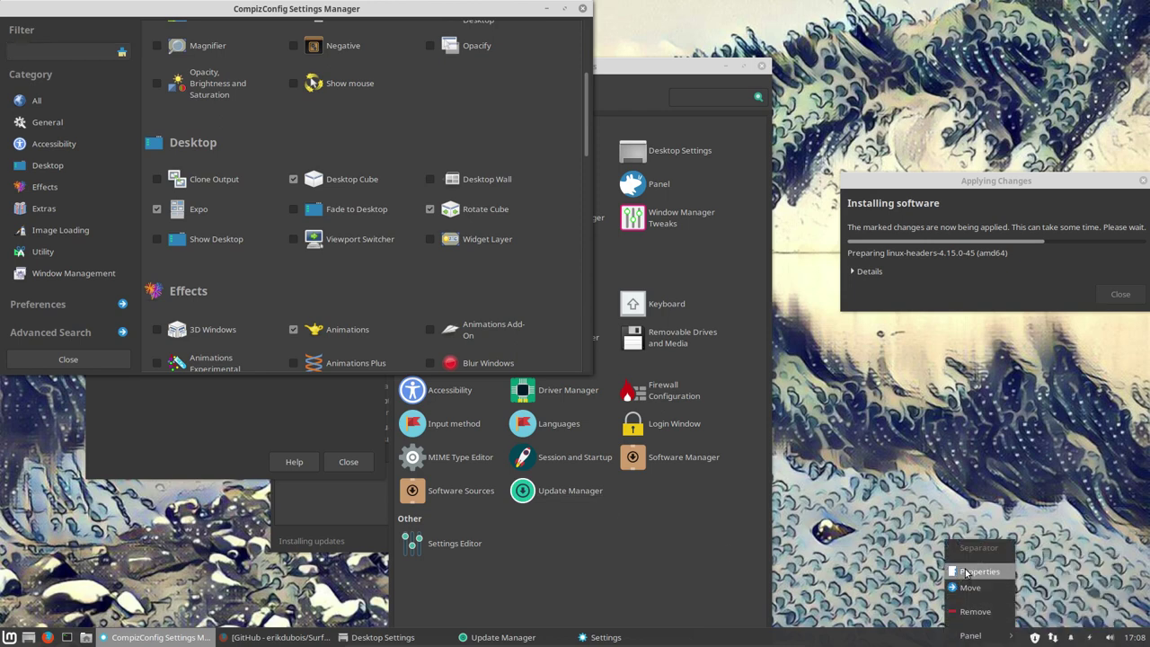
pyautogui.moveTo(976, 642)
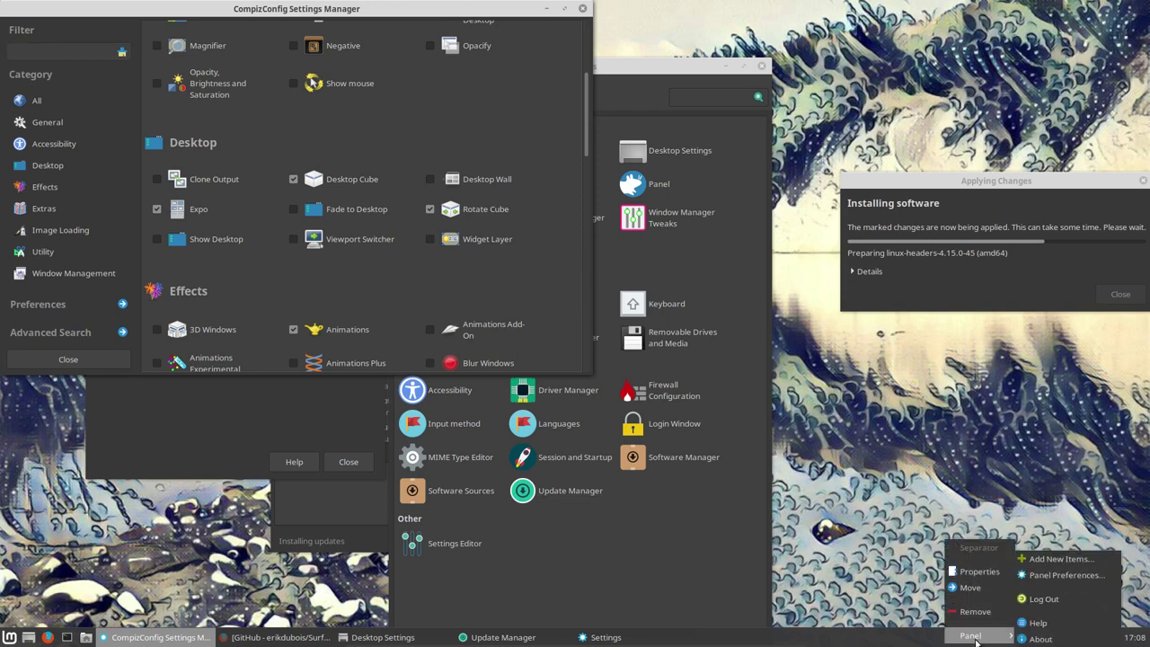
pyautogui.rightClick(824, 641)
pyautogui.rightClick(824, 642)
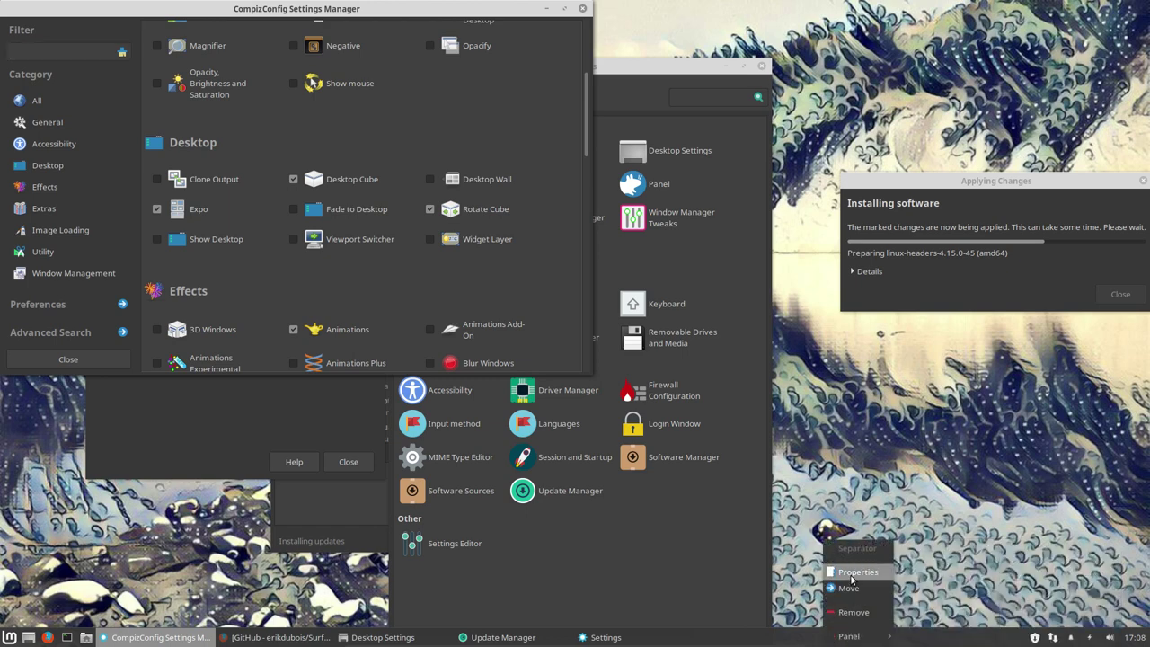
pyautogui.click(935, 415)
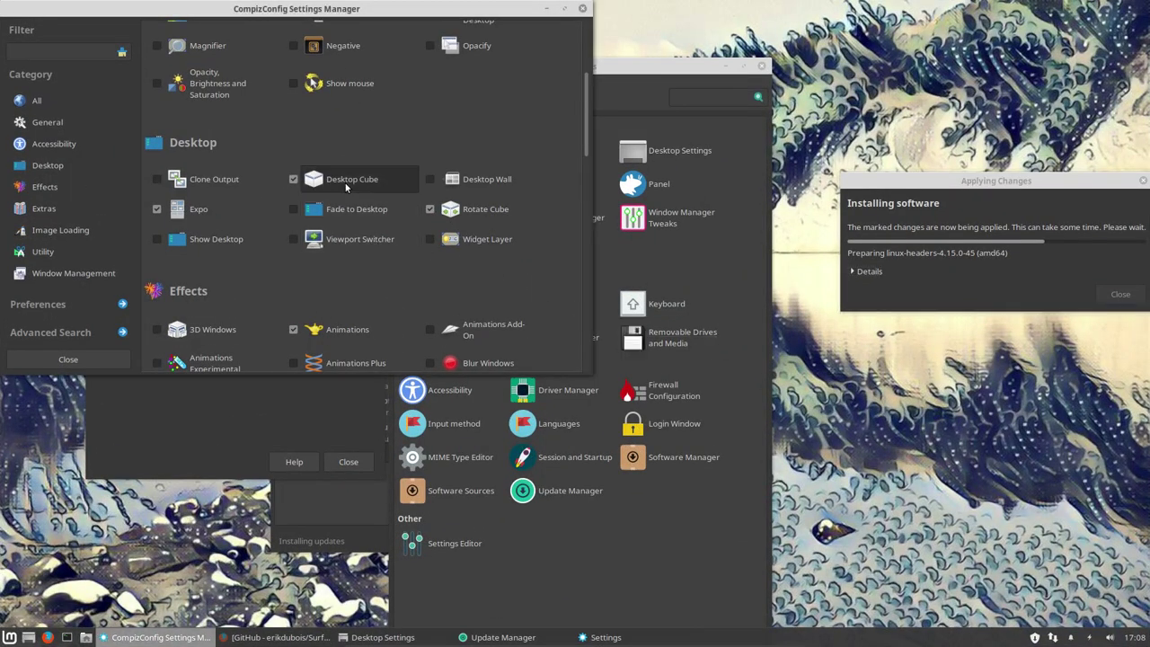
# Review the Desktop Cube Behaviour, Appearance and Transparent Cube tabs, then return to the plugin list.
pyautogui.click(345, 183)
pyautogui.click(213, 31)
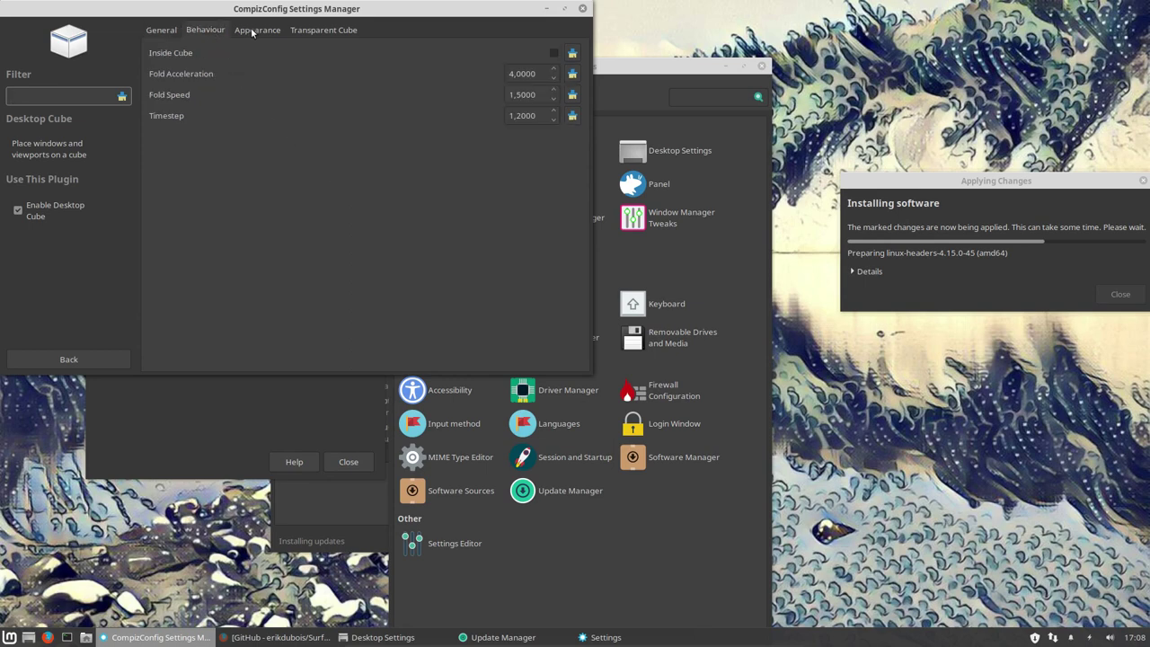
pyautogui.click(256, 32)
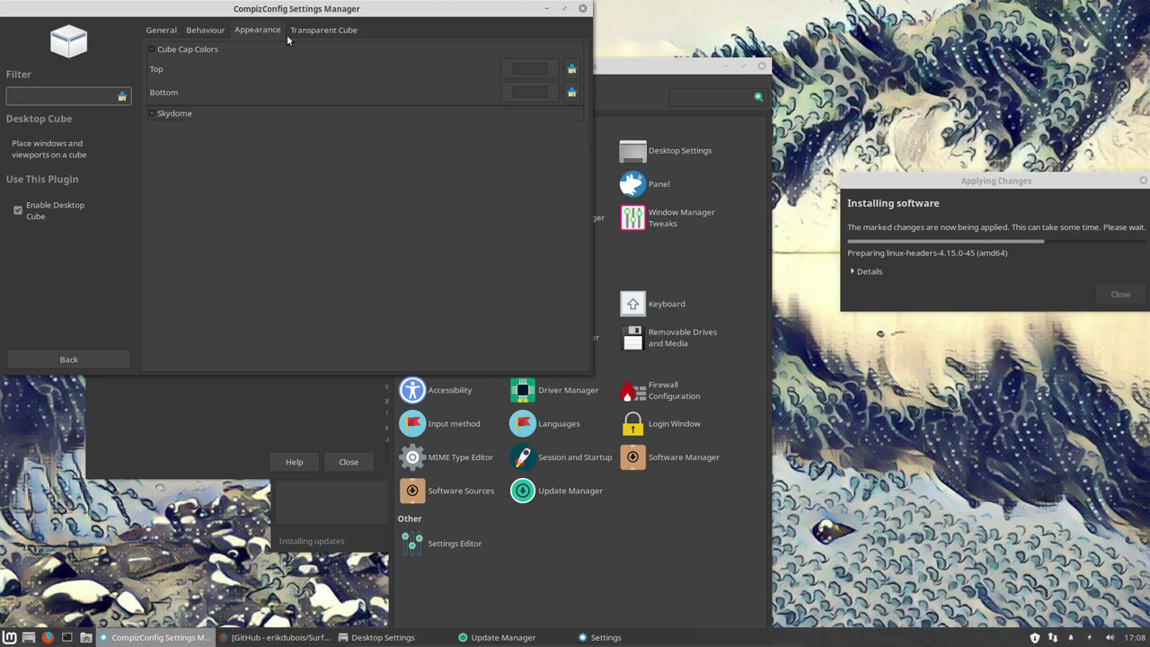
pyautogui.click(336, 31)
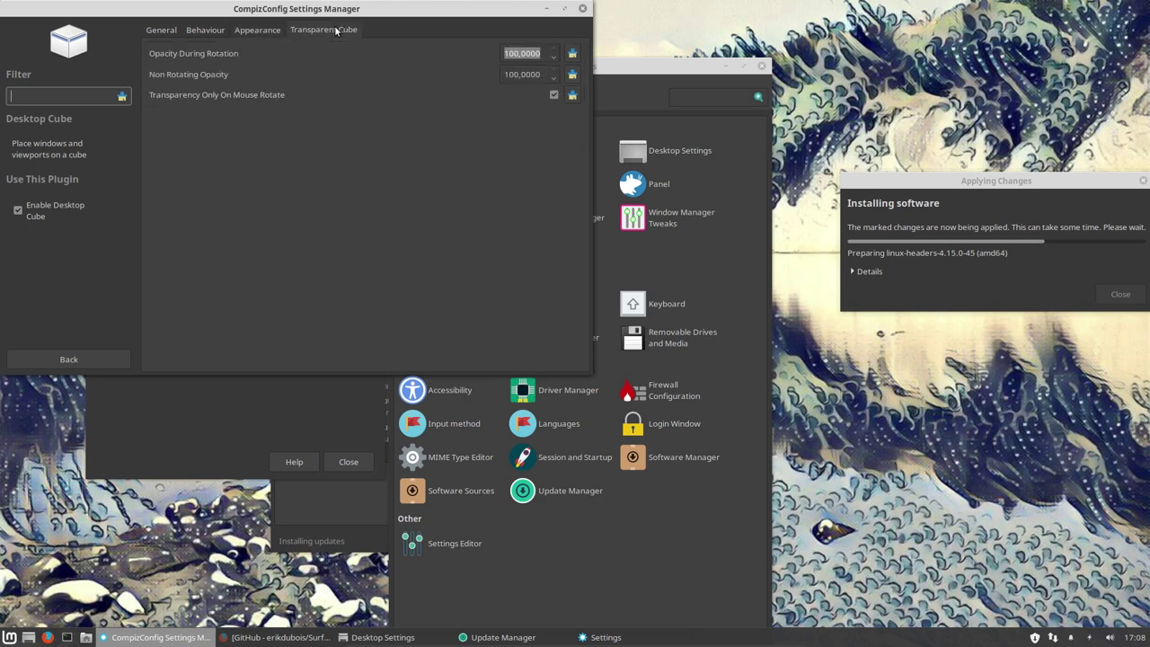
pyautogui.click(88, 365)
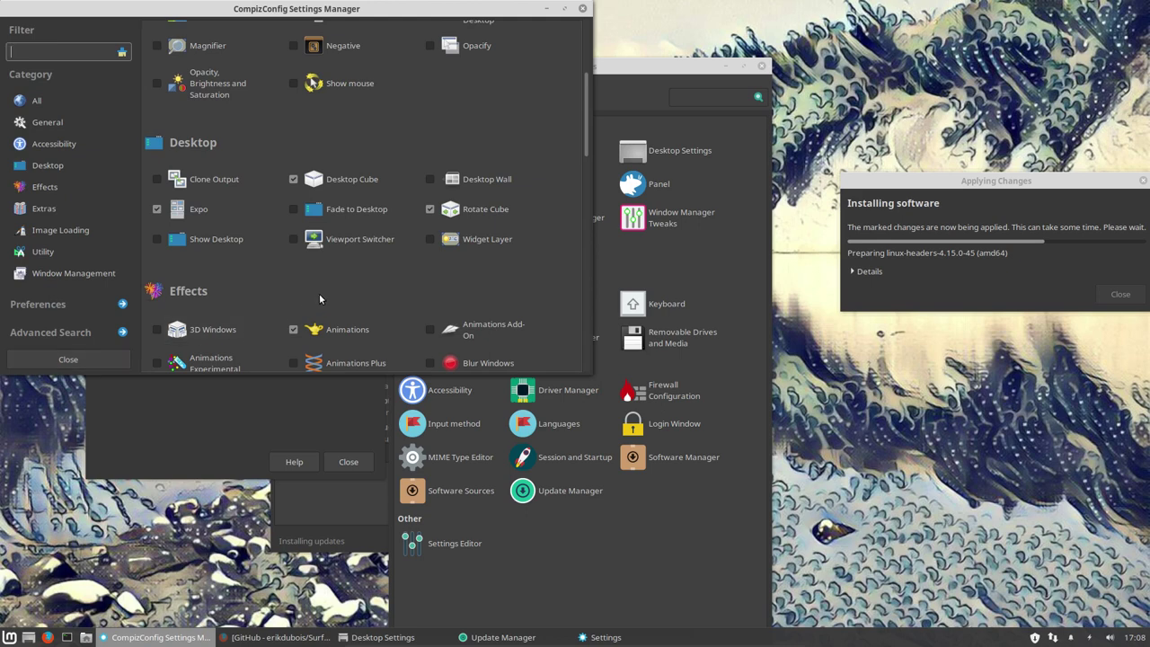
# Disable the Expo plugin and spin the cube twice with Ctrl+Alt+Left.
pyautogui.click(158, 213)
pyautogui.hotkey('ctrl', 'alt', 'Left')
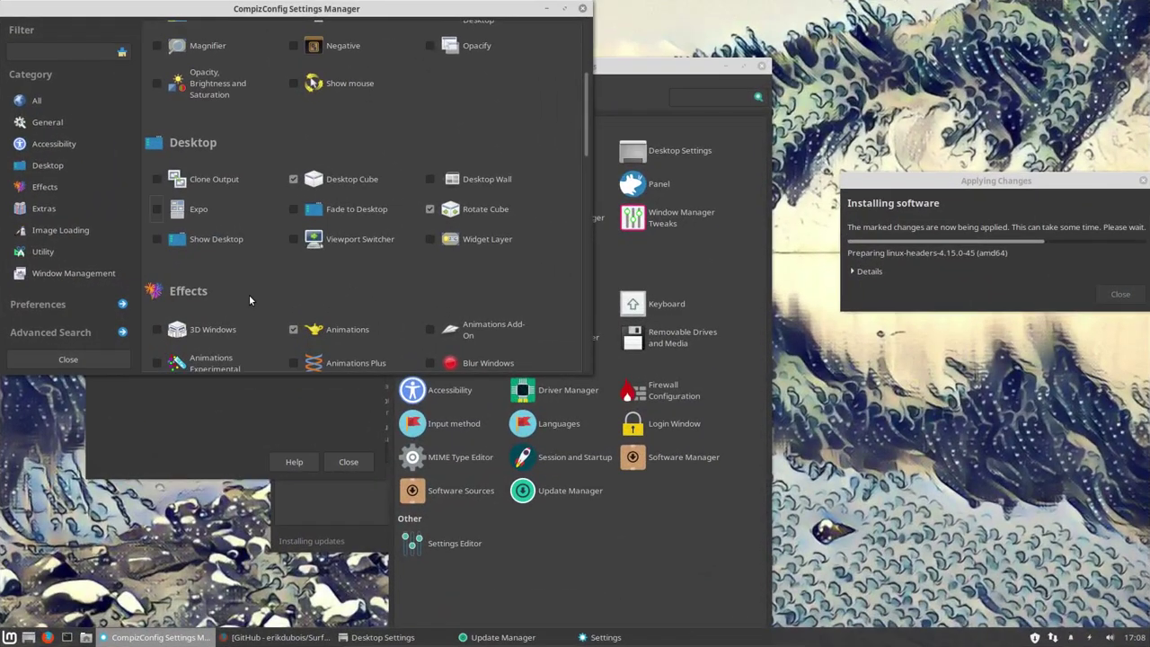
pyautogui.hotkey('ctrl', 'alt', 'Left')
# Close the CompizConfig Settings Manager window and the Desktop Settings dialog.
pyautogui.click(583, 9)
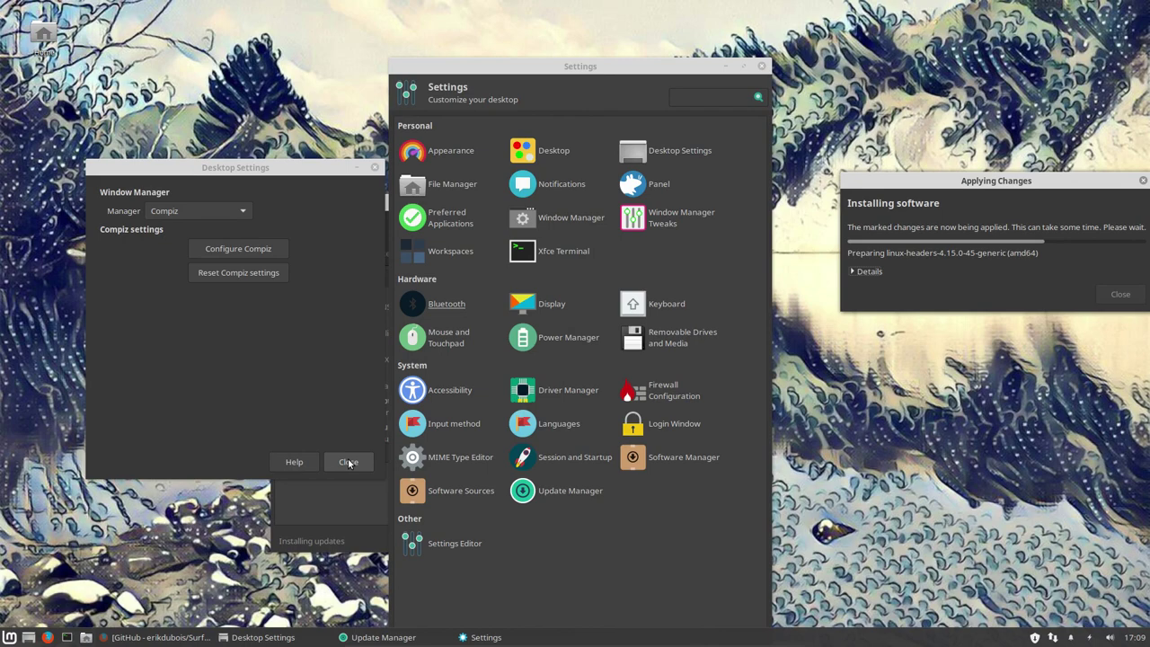
pyautogui.click(348, 462)
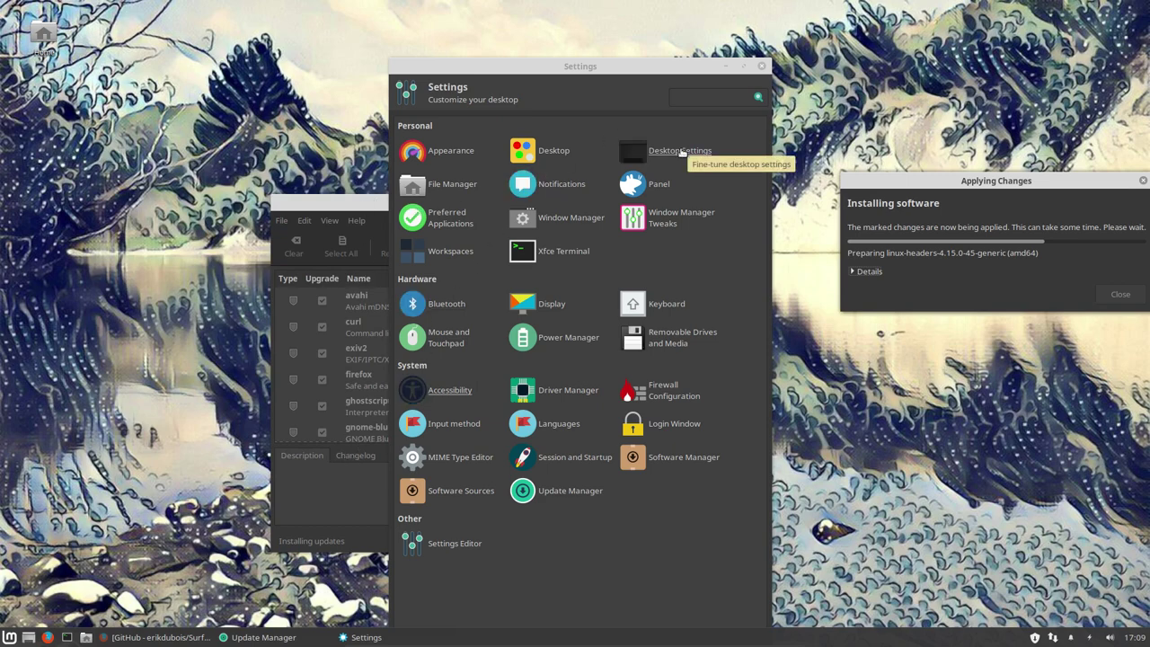
# Browse the File Manager preferences' Side Pane, Behavior and Advanced tabs, close them, and open Notifications.
pyautogui.click(449, 184)
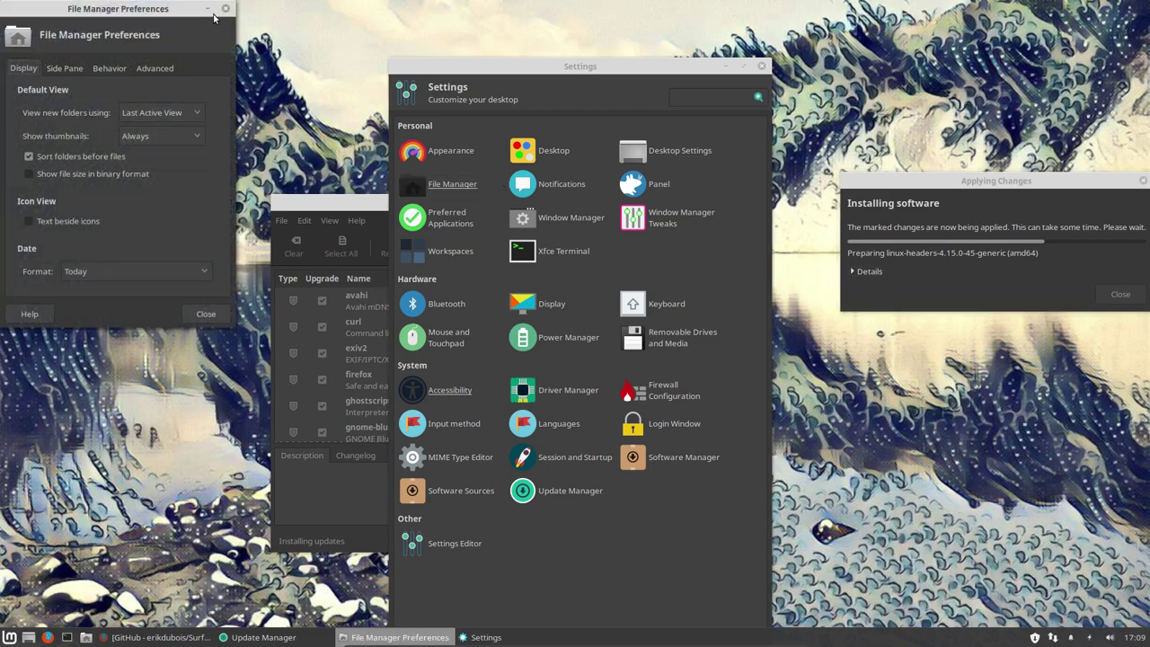
pyautogui.click(65, 69)
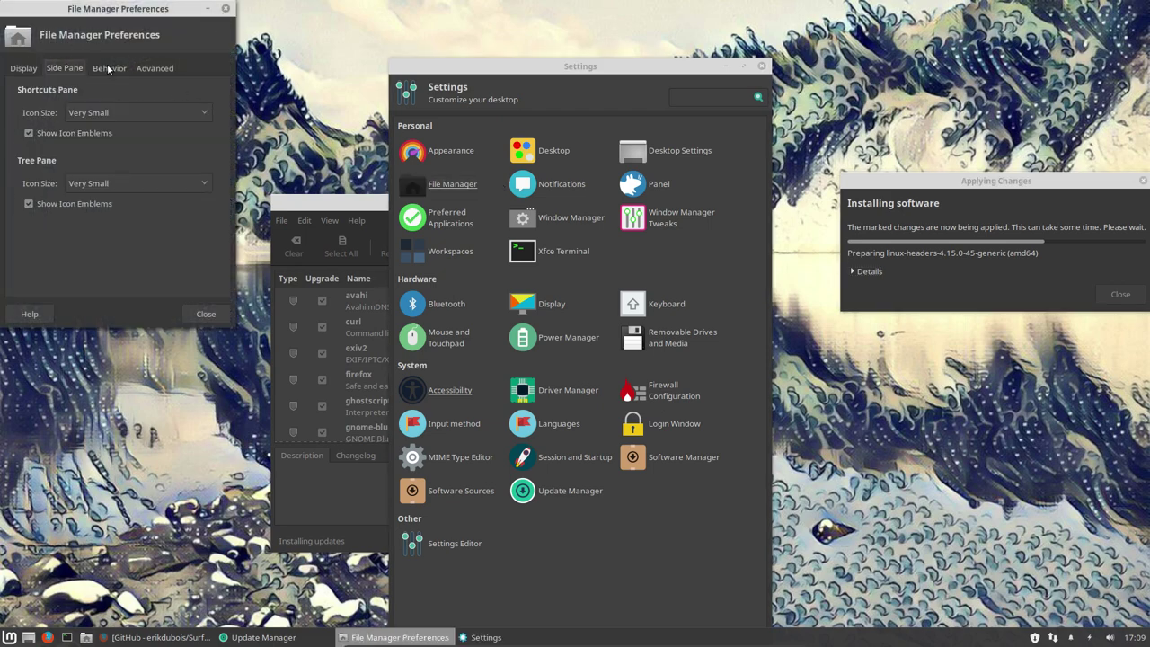
pyautogui.click(109, 68)
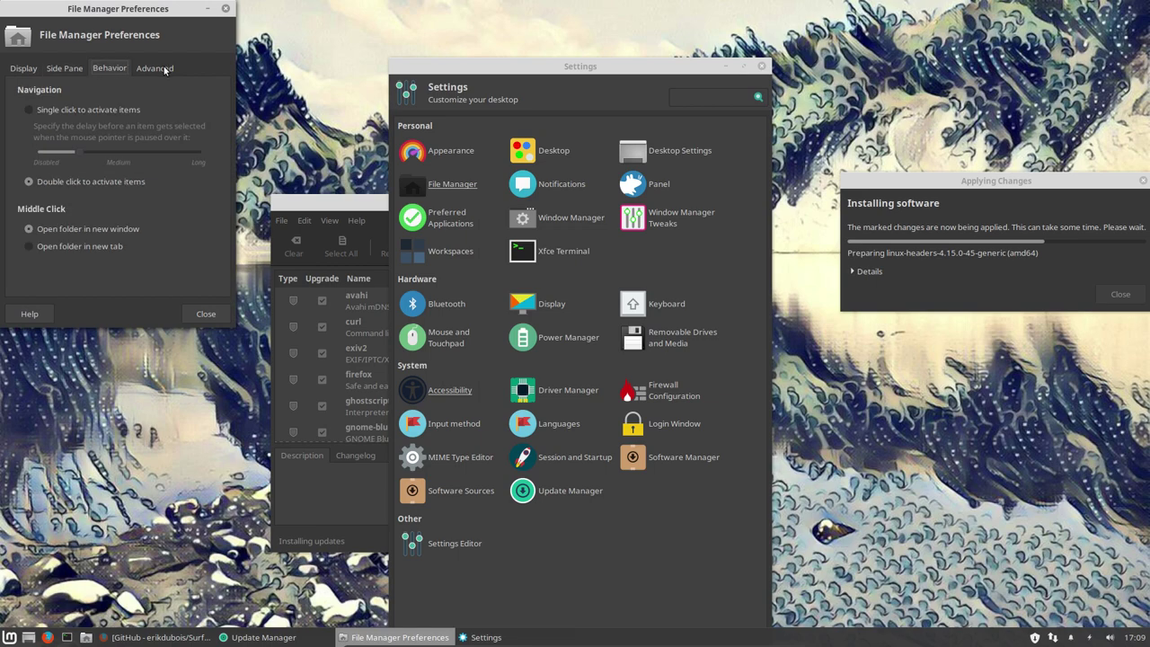
pyautogui.click(165, 70)
pyautogui.click(226, 8)
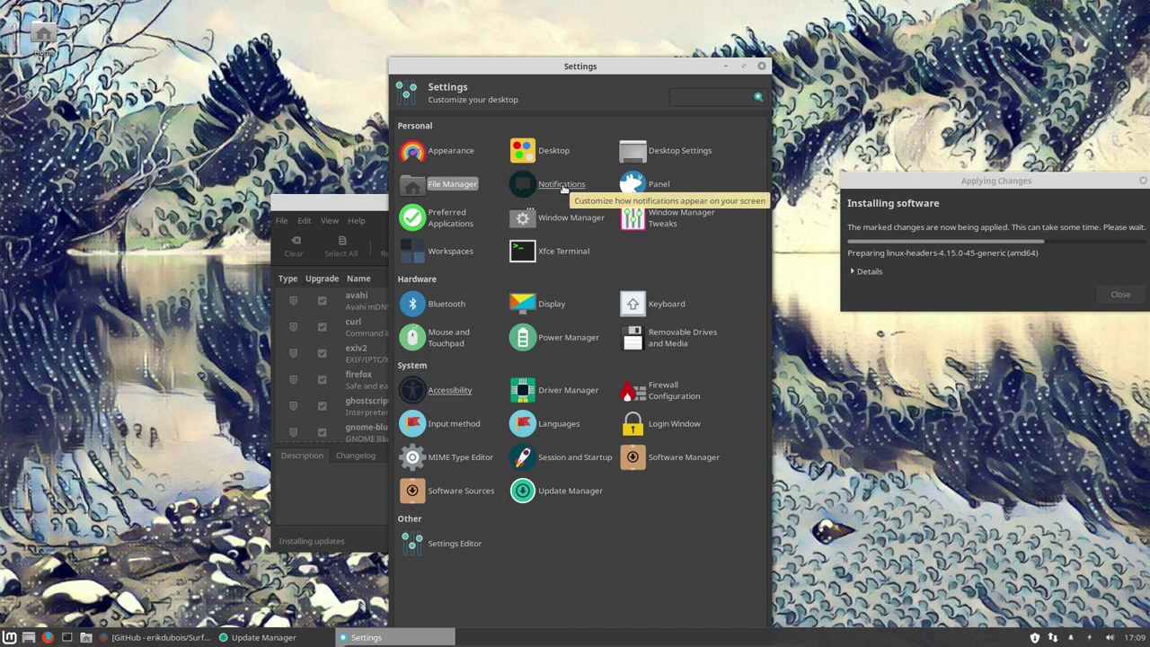
pyautogui.click(561, 185)
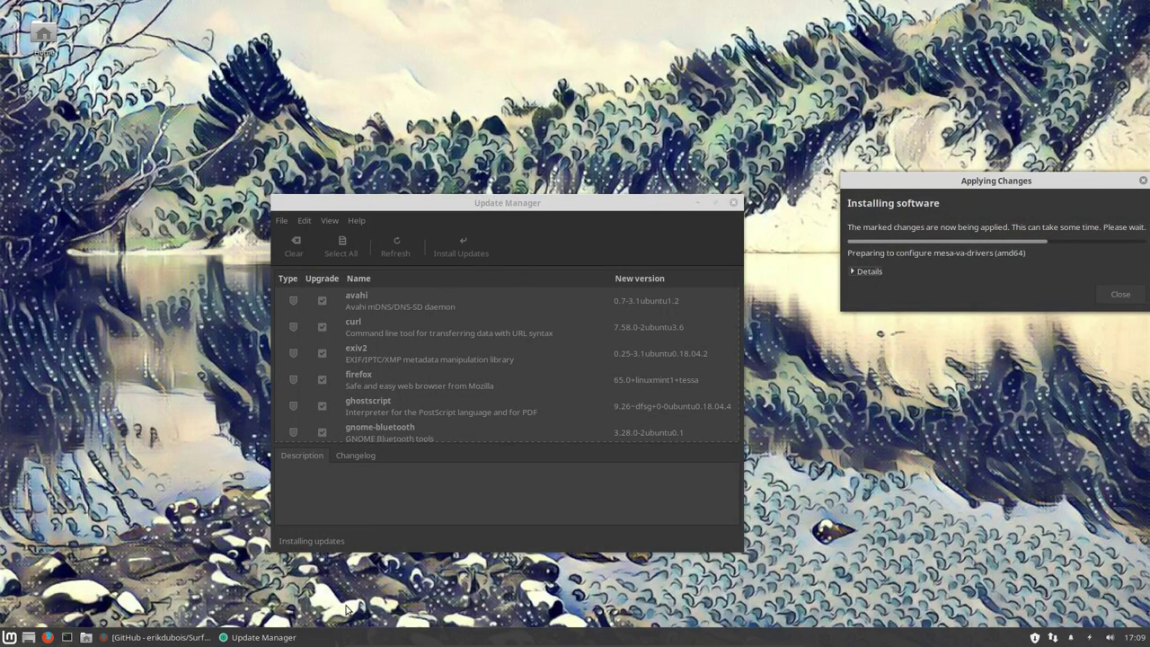
# Launch Settings from the Whisker Menu and maximize its window to full screen.
pyautogui.click(11, 638)
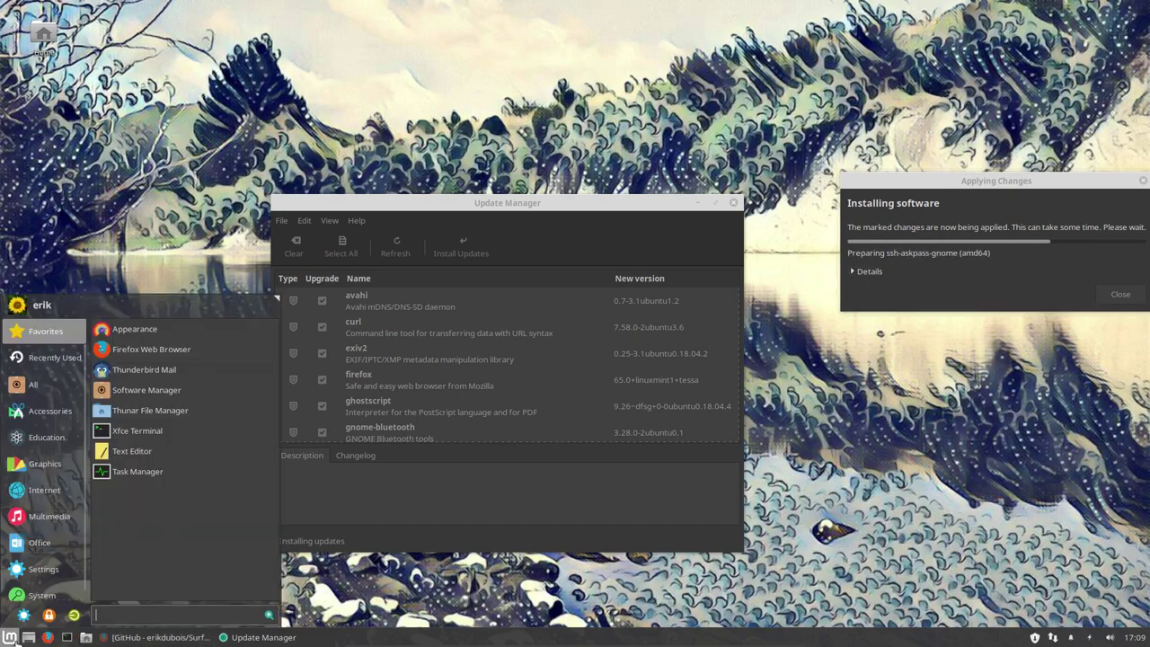
pyautogui.click(24, 616)
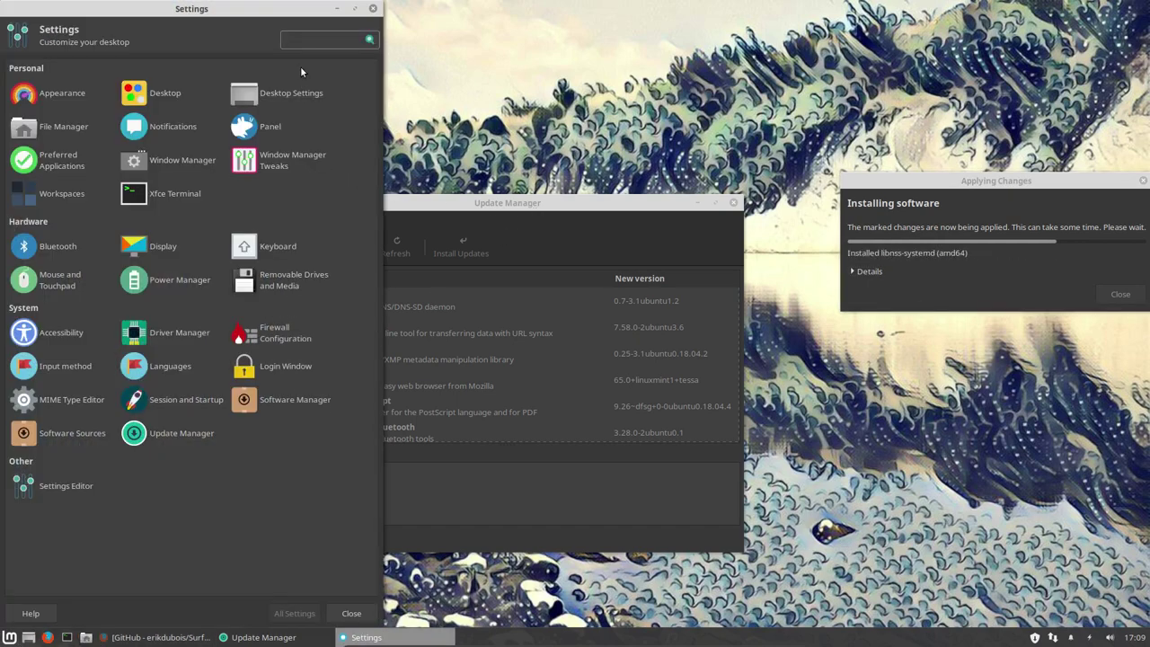
pyautogui.doubleClick(289, 5)
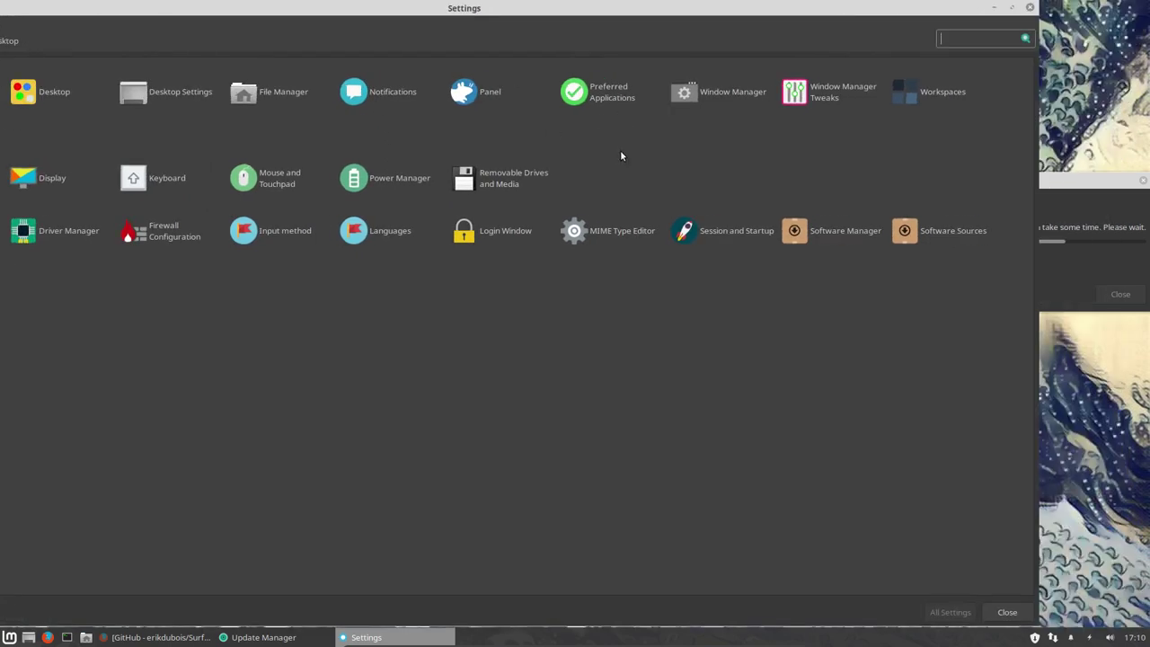
pyautogui.doubleClick(452, 11)
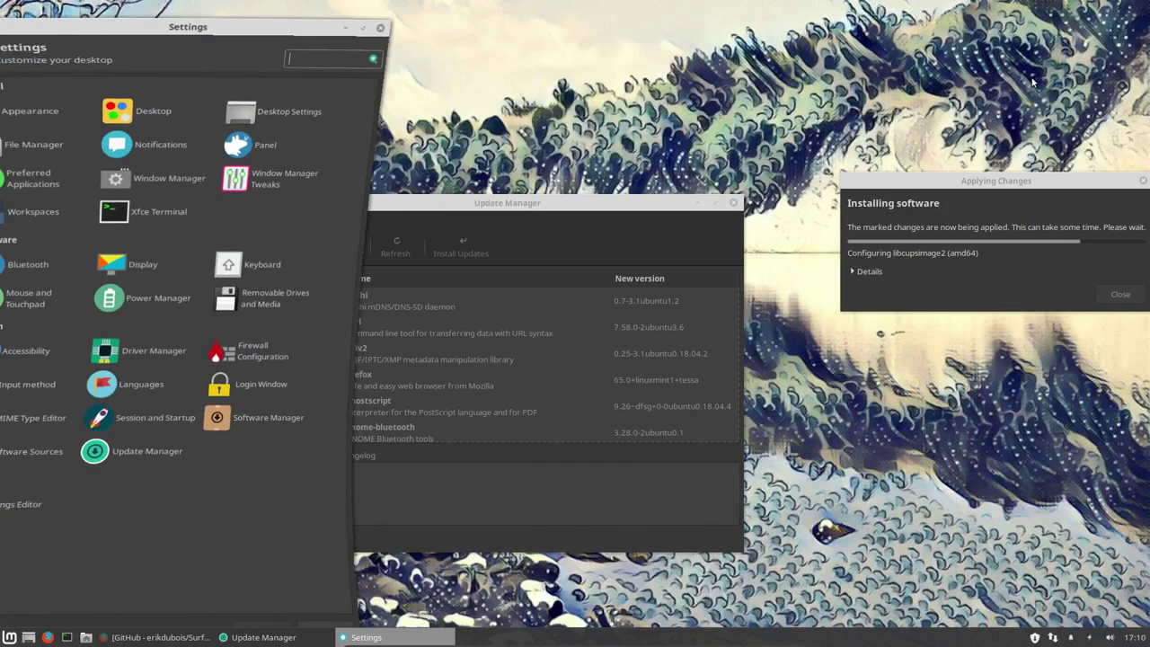
pyautogui.click(1060, 8)
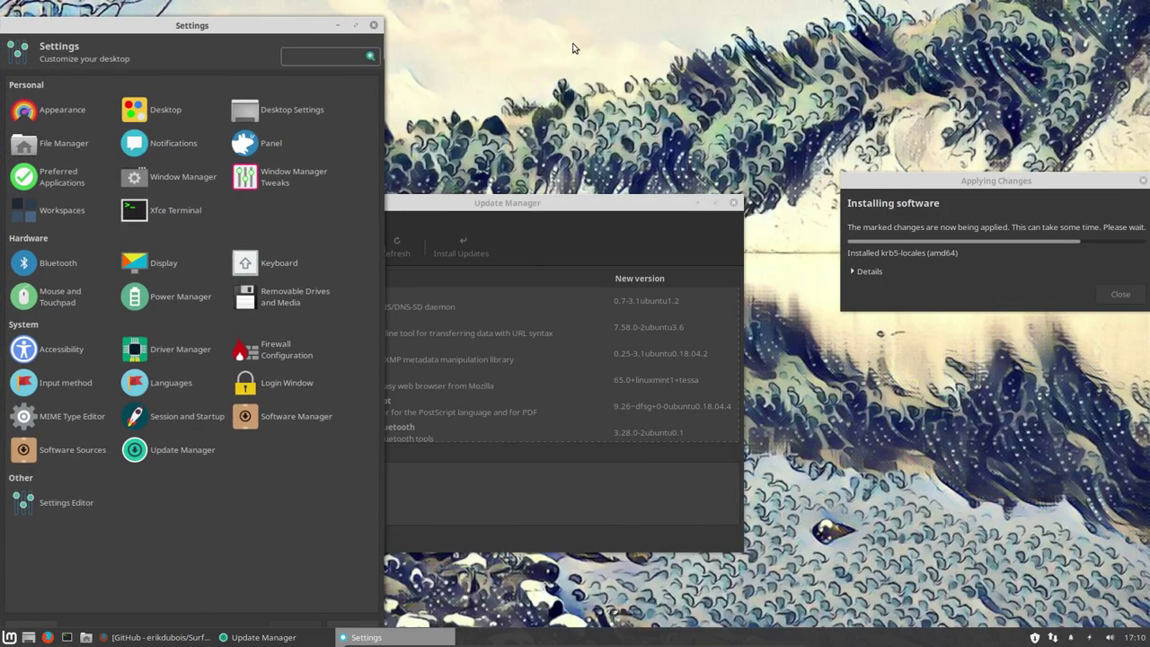
pyautogui.click(355, 25)
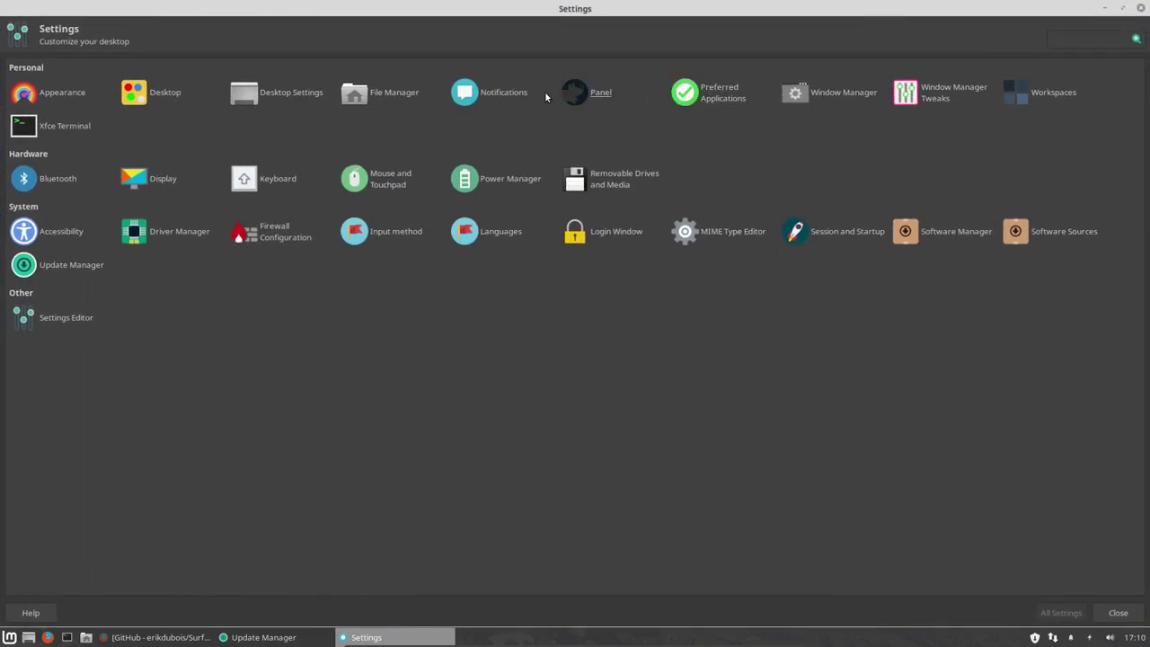
pyautogui.click(593, 93)
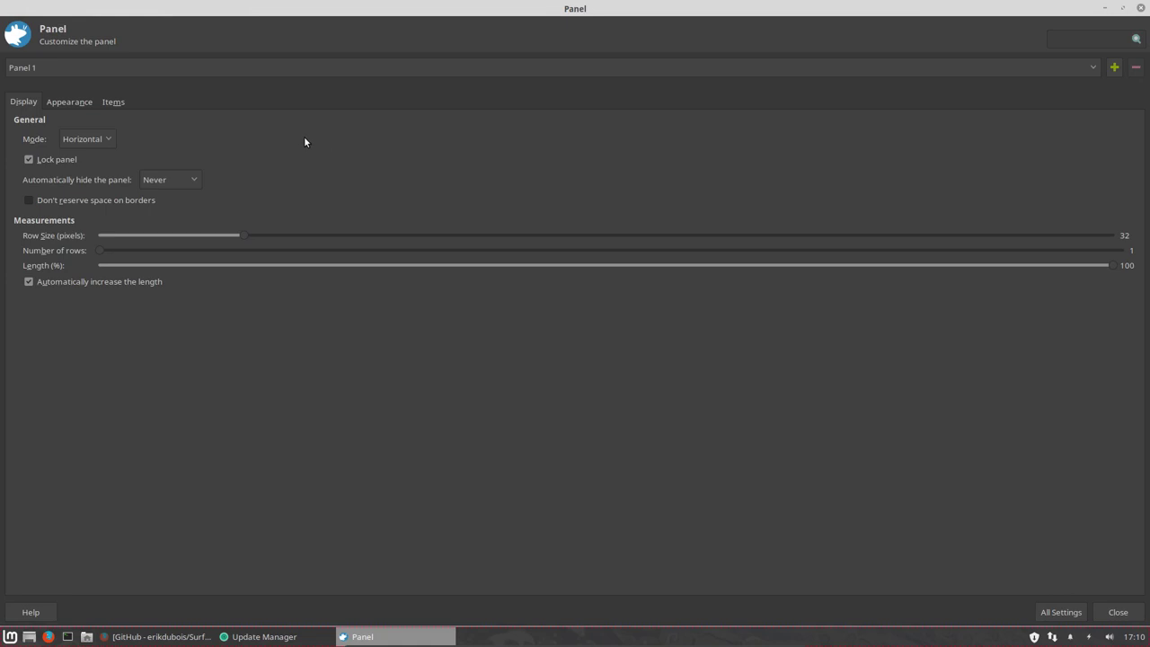
pyautogui.click(70, 102)
pyautogui.click(112, 100)
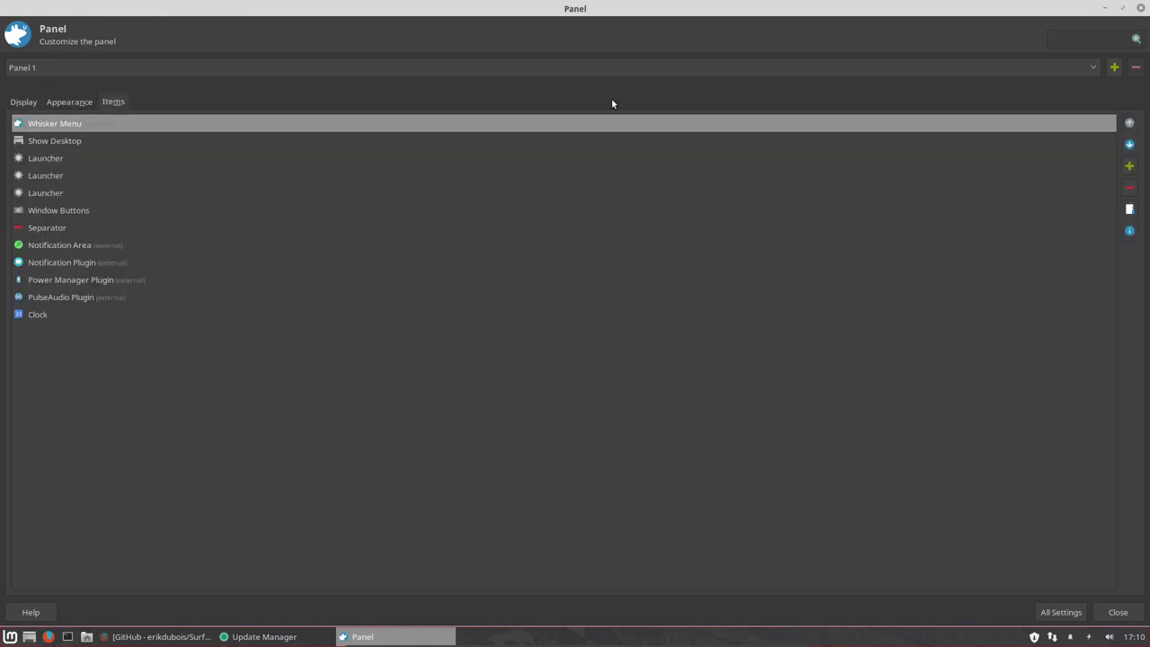
pyautogui.click(1059, 613)
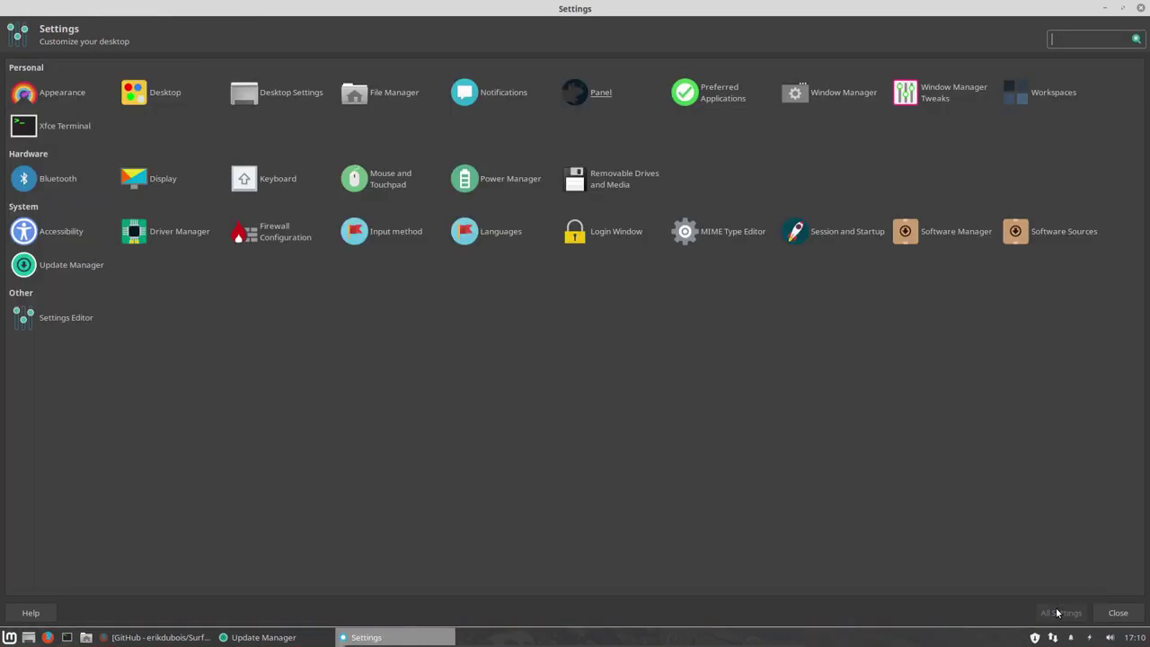
pyautogui.click(692, 102)
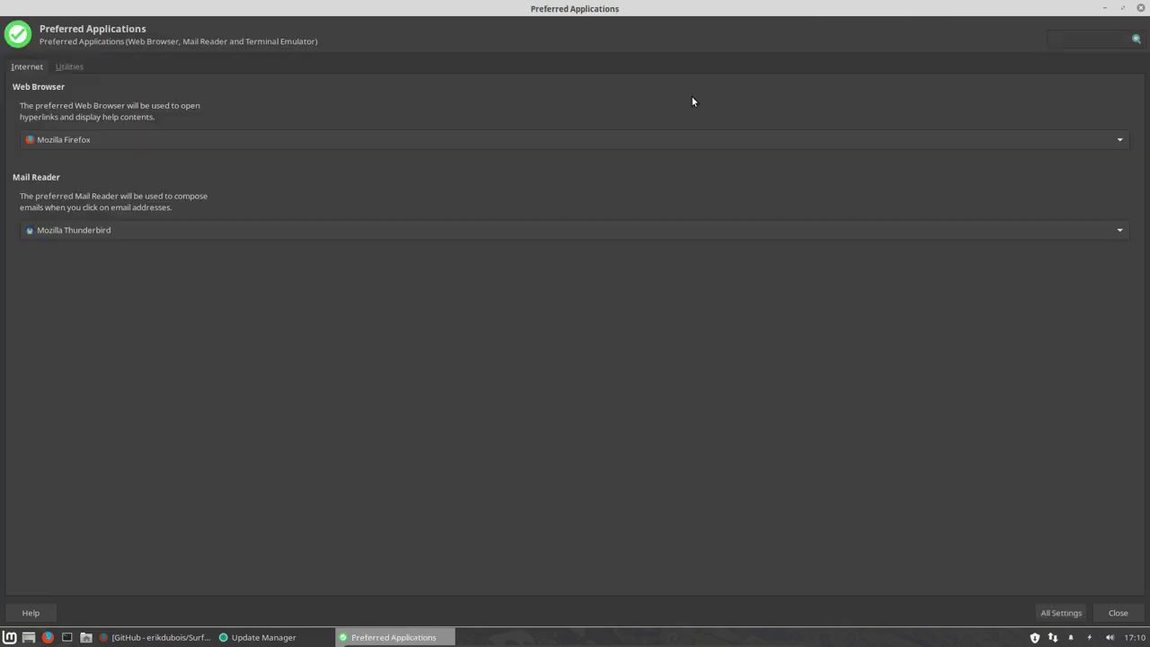
pyautogui.click(70, 67)
pyautogui.click(1060, 613)
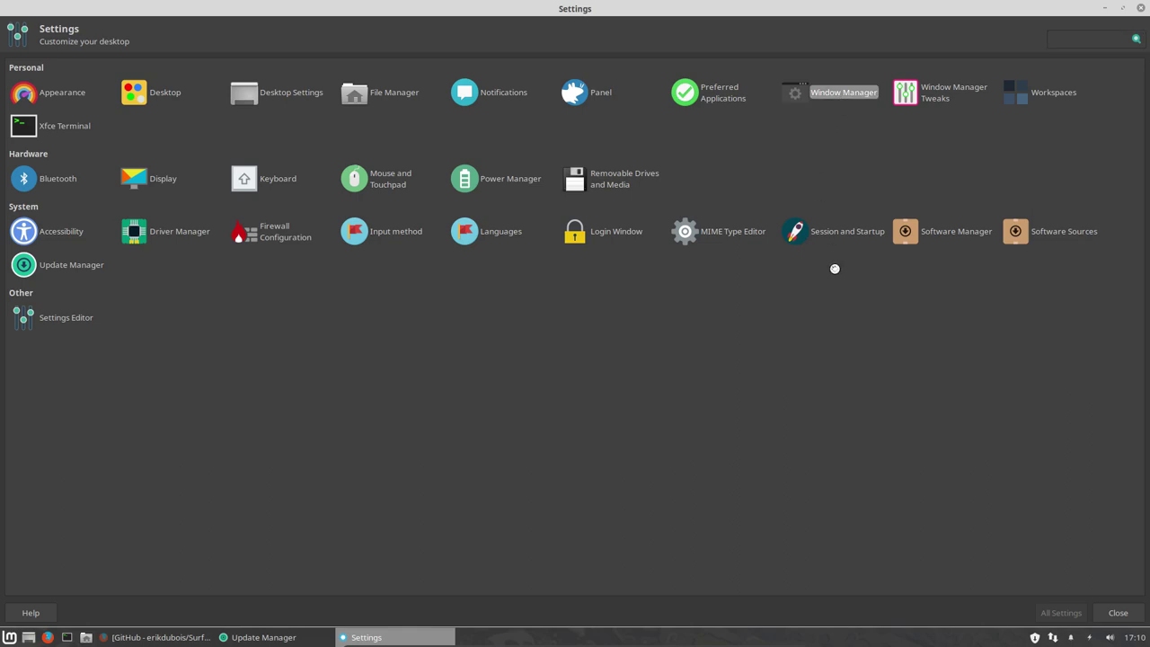
pyautogui.click(757, 314)
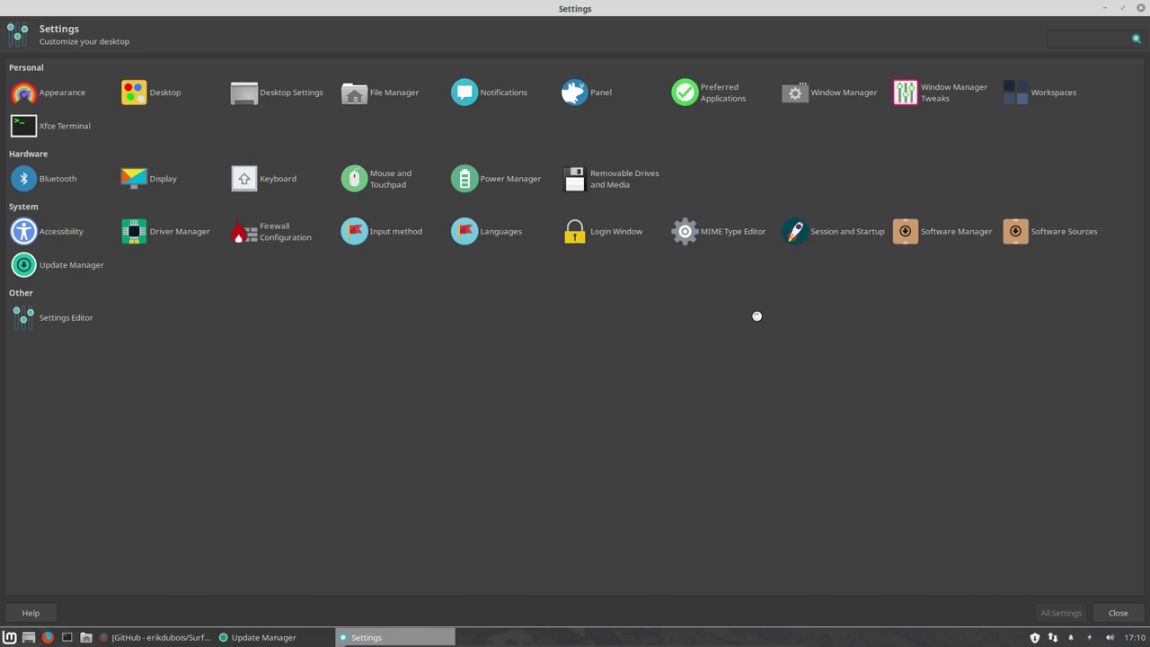
pyautogui.moveTo(1082, 9); pyautogui.dragTo(482, 101)
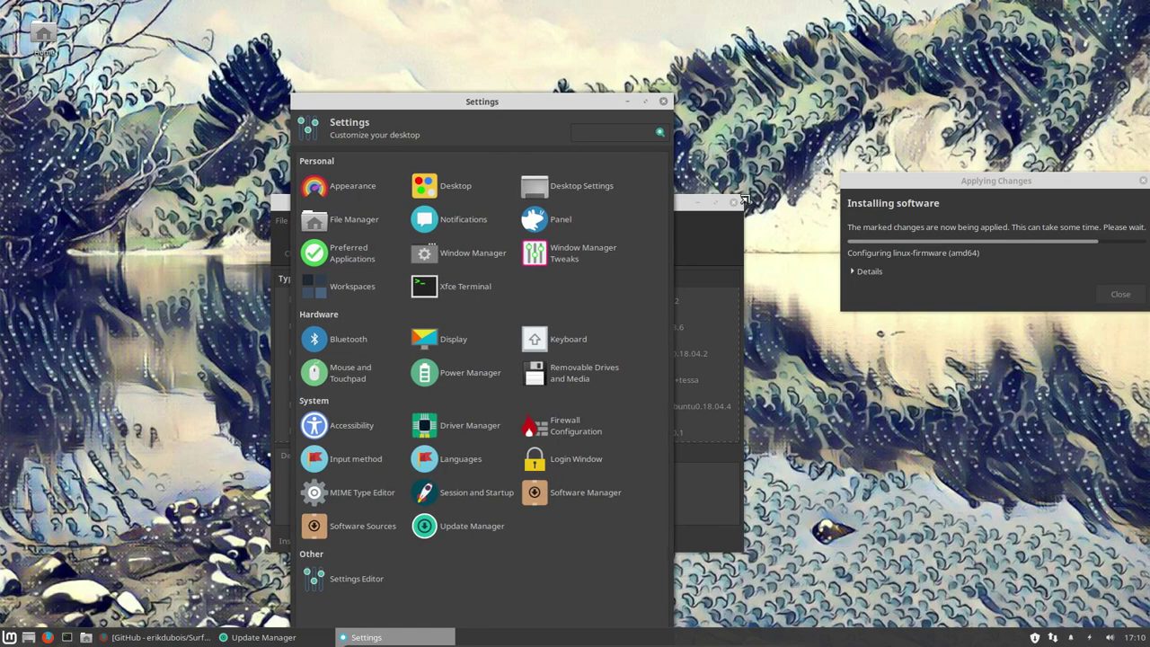
# Raise the number of workspaces to 4 in the Workspaces settings and close the dialog.
pyautogui.click(645, 101)
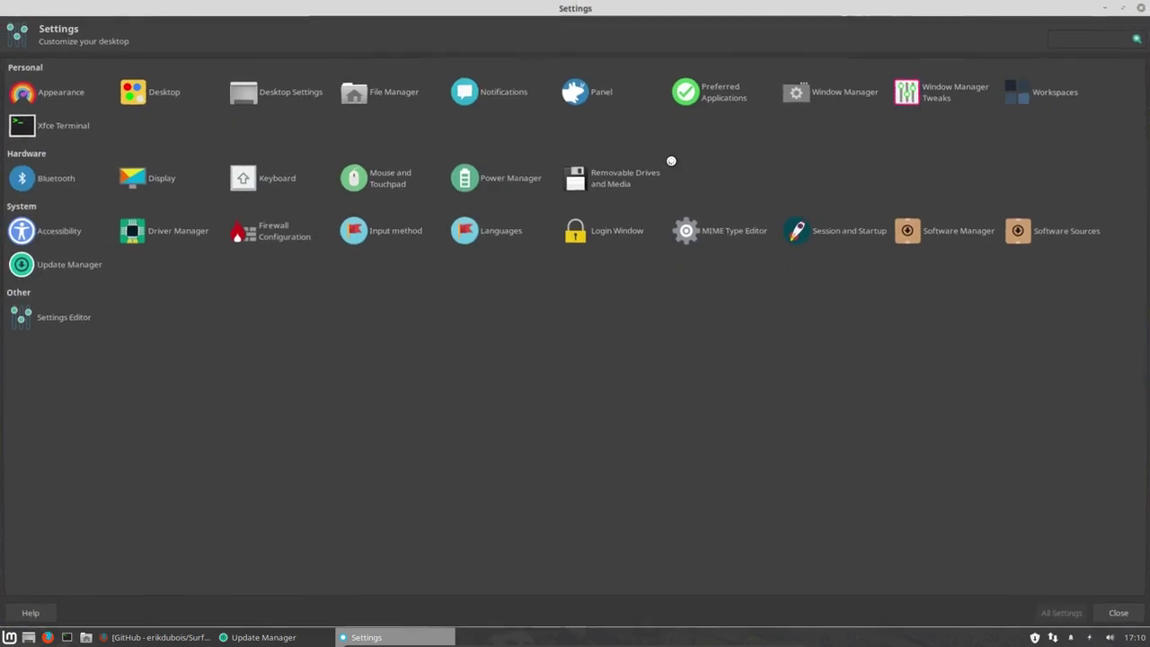
pyautogui.click(1023, 91)
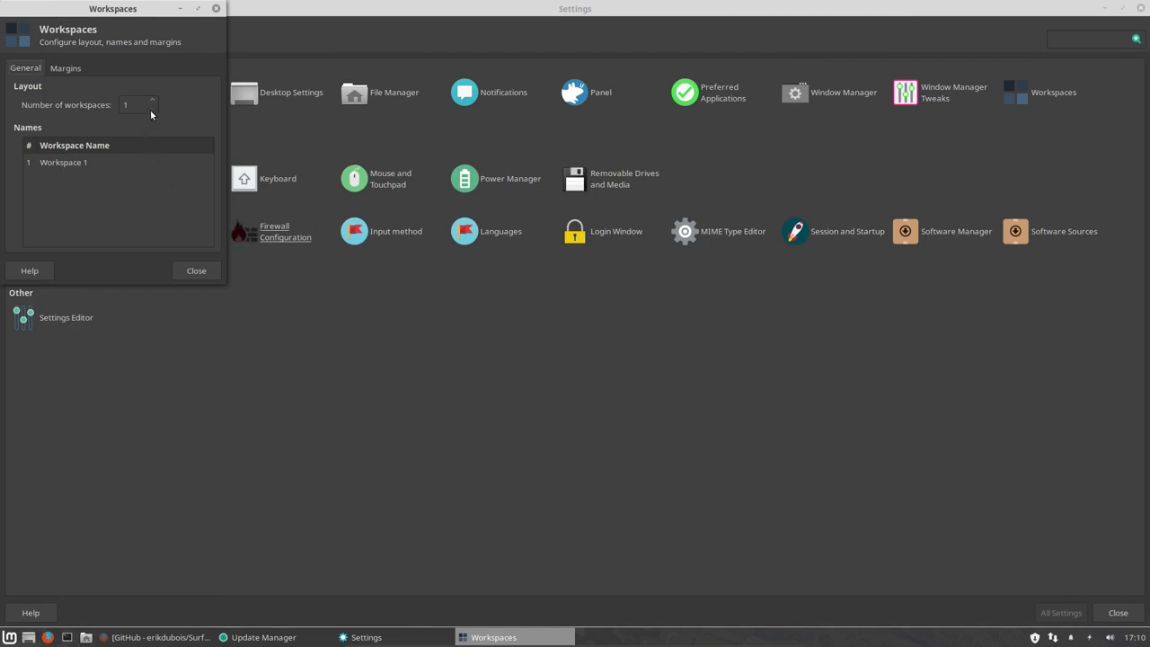
pyautogui.doubleClick(151, 102)
pyautogui.click(61, 69)
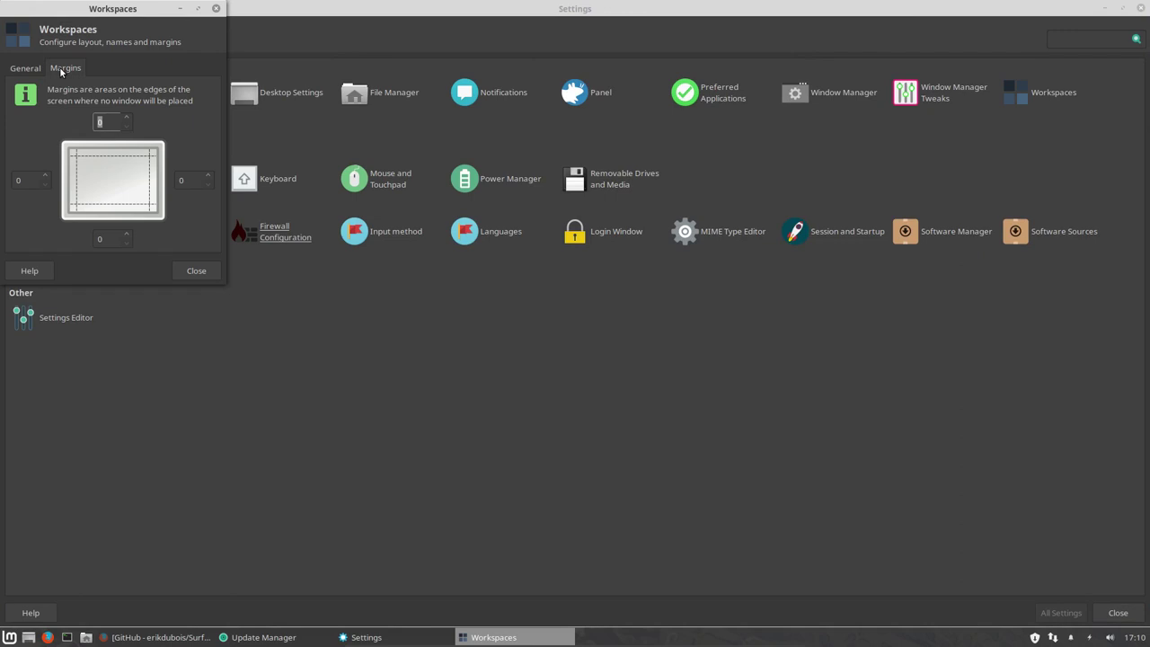
pyautogui.click(27, 69)
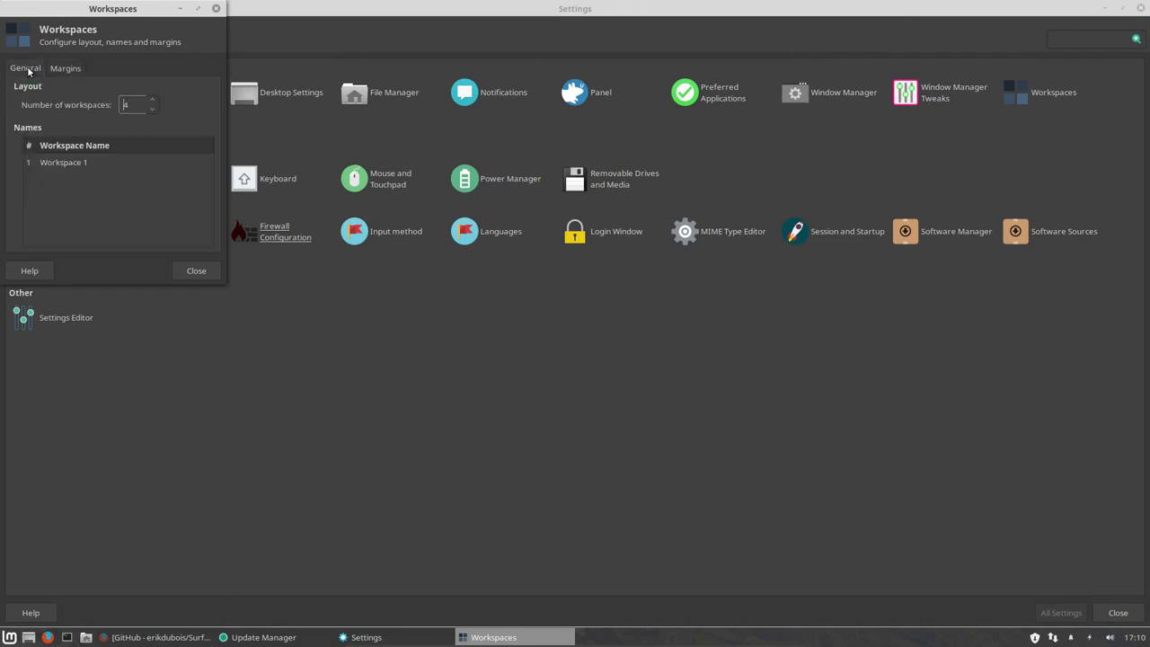
pyautogui.click(196, 272)
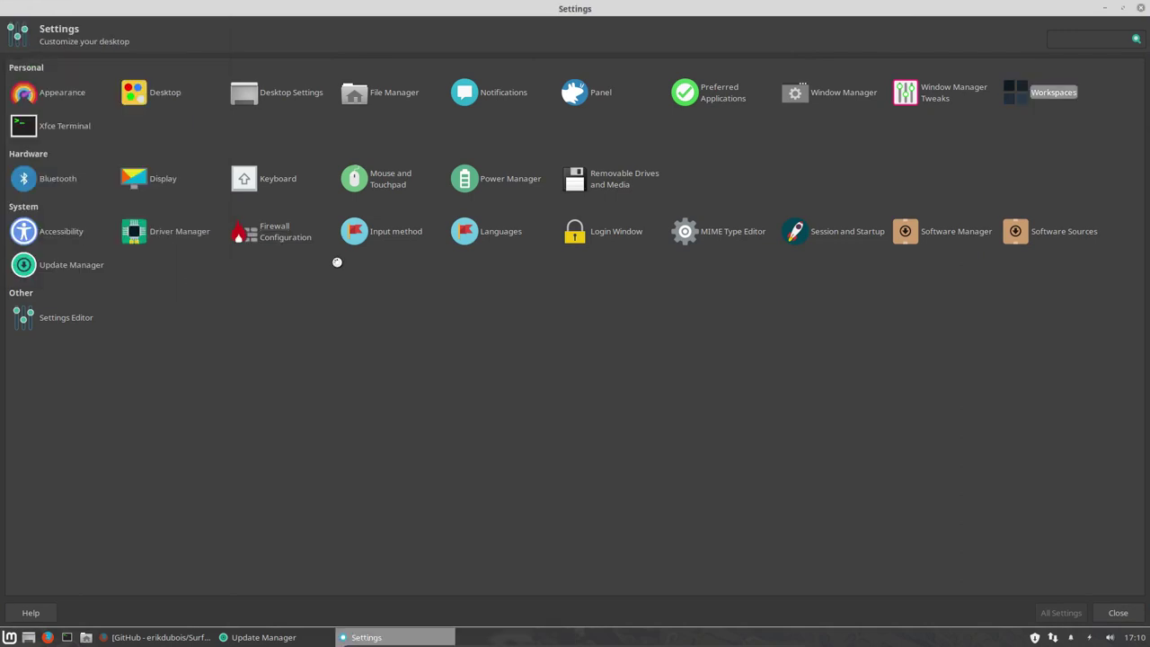
# Reopen Workspaces settings to confirm the count, select Workspace 1 for renaming, then close.
pyautogui.click(1043, 92)
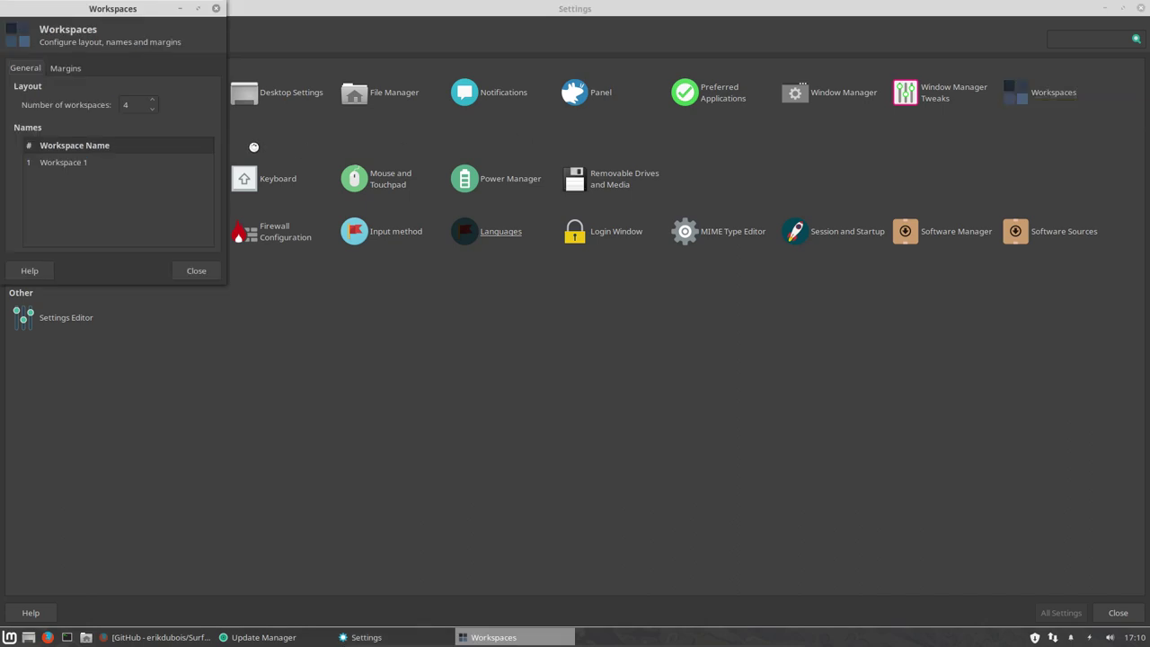
pyautogui.click(55, 165)
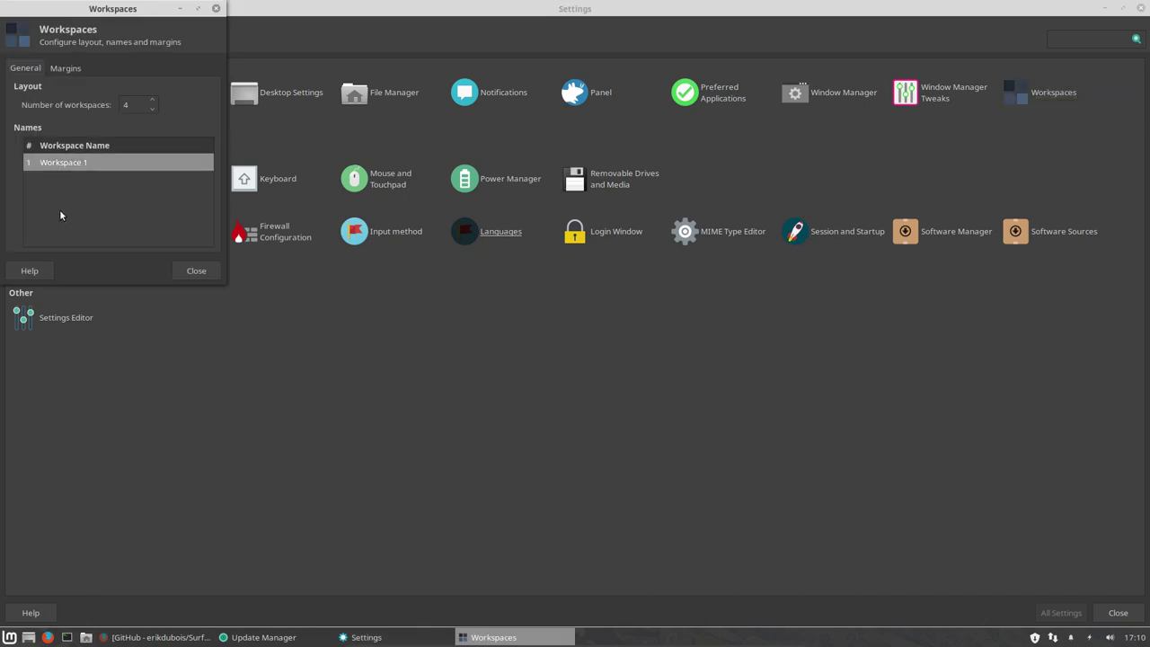
pyautogui.click(74, 162)
pyautogui.click(198, 274)
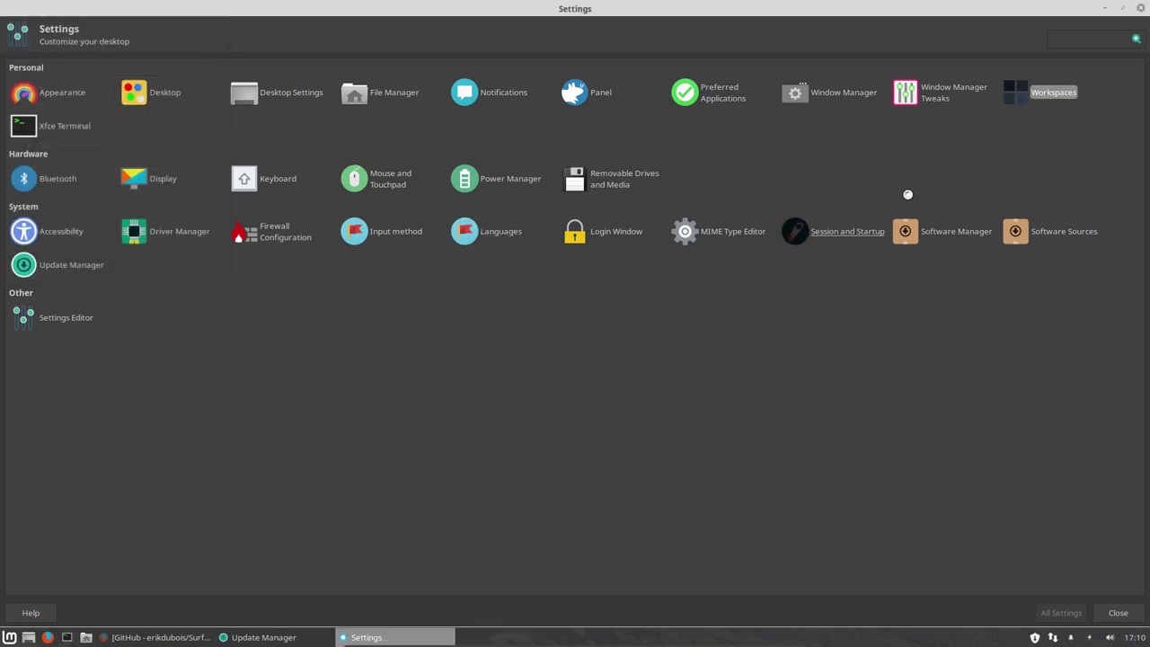
pyautogui.click(168, 180)
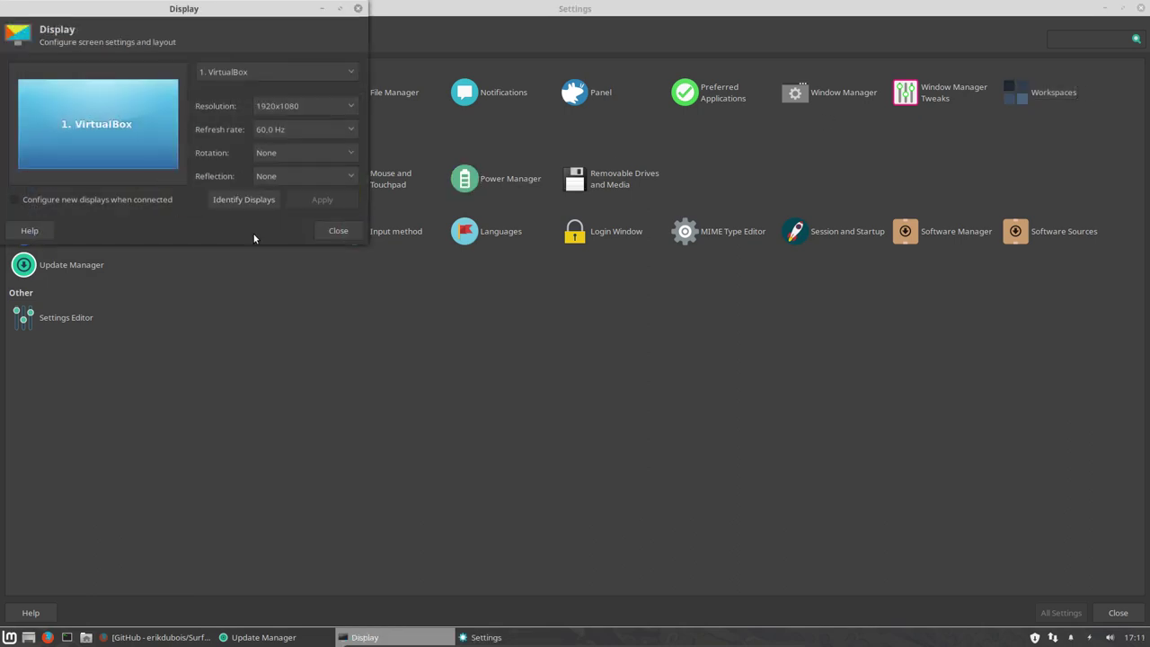
pyautogui.click(331, 230)
pyautogui.click(295, 183)
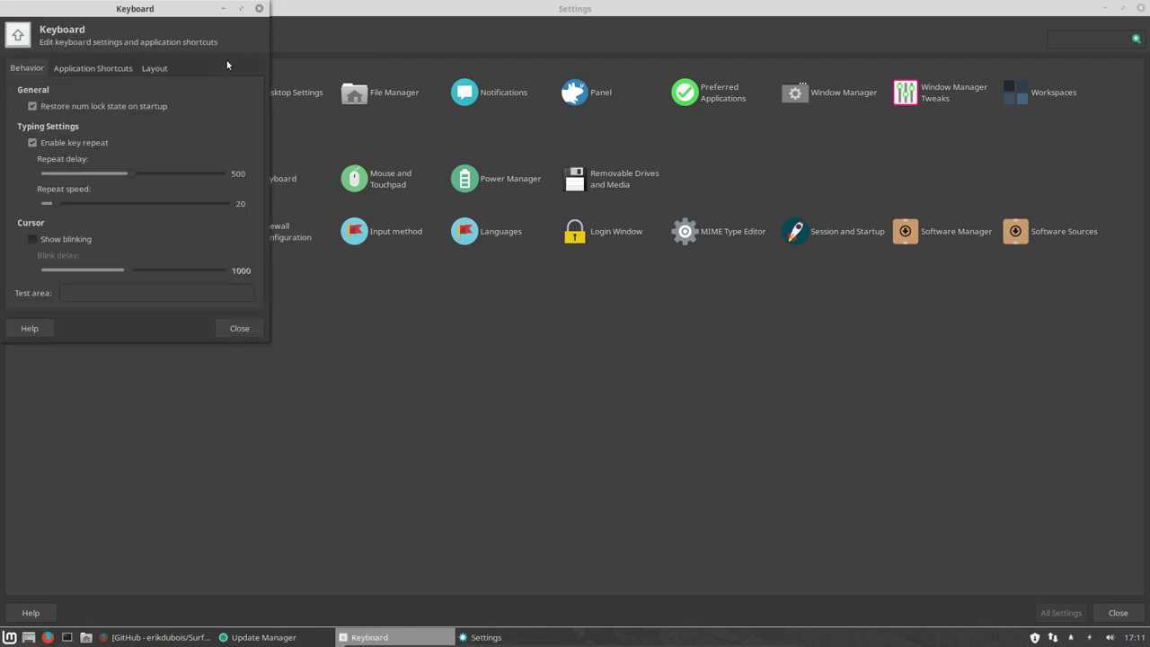
pyautogui.click(154, 70)
pyautogui.click(97, 70)
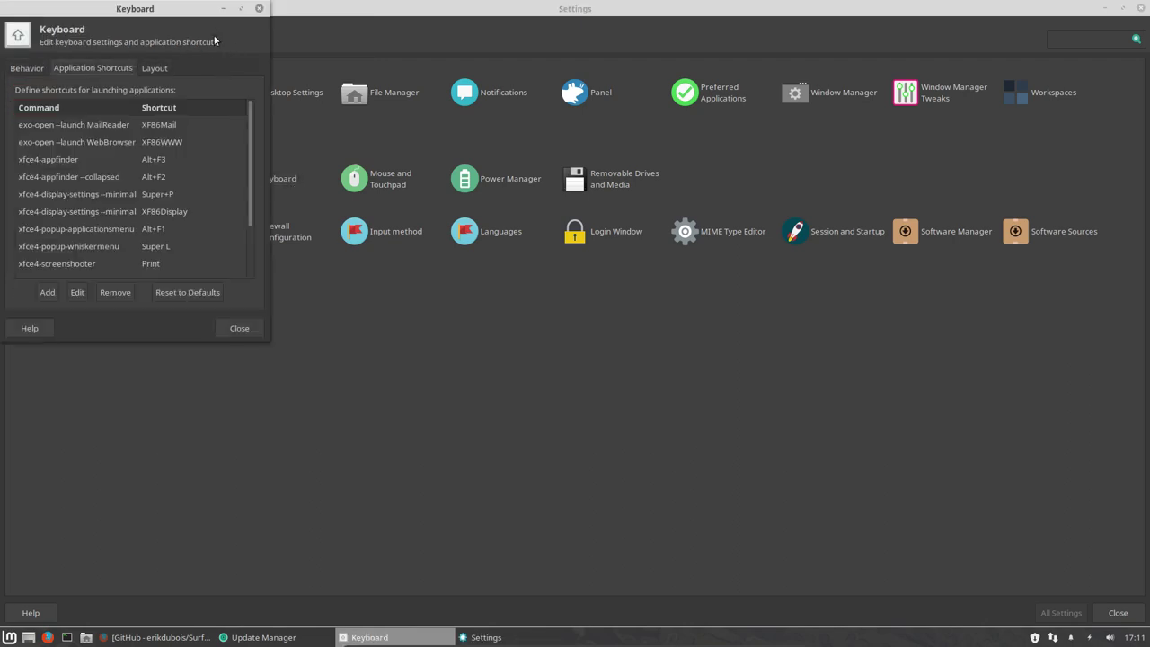
pyautogui.scroll(-3, 201, 157)
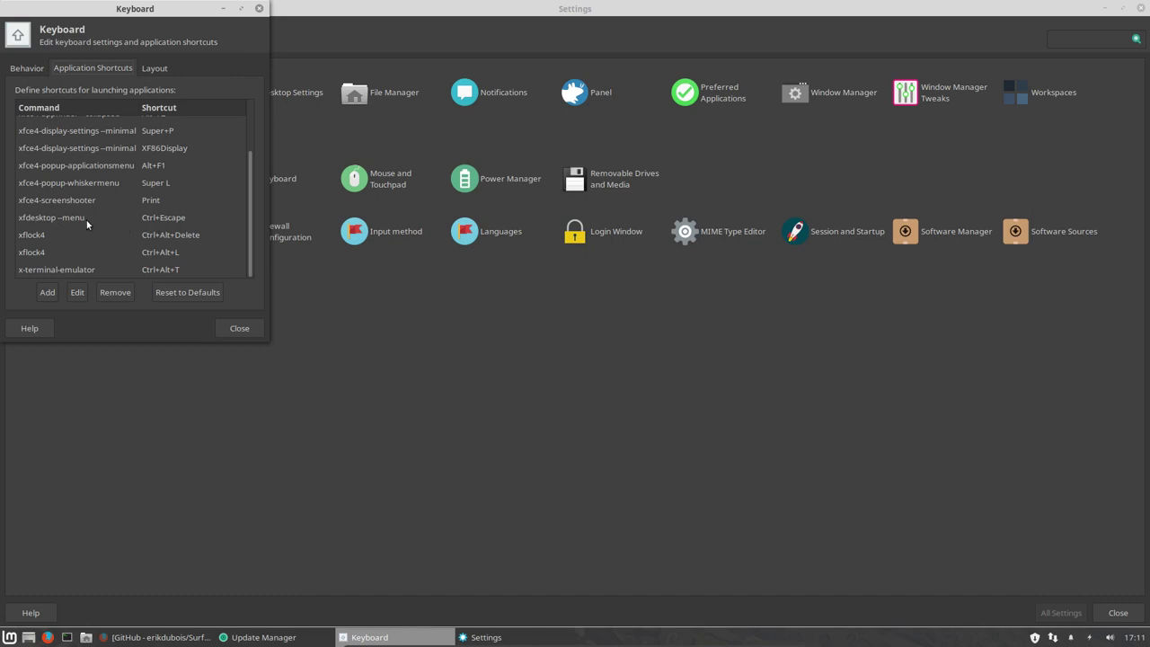
pyautogui.hotkey('ctrl', 'Escape')
pyautogui.press('Escape')
pyautogui.click(241, 329)
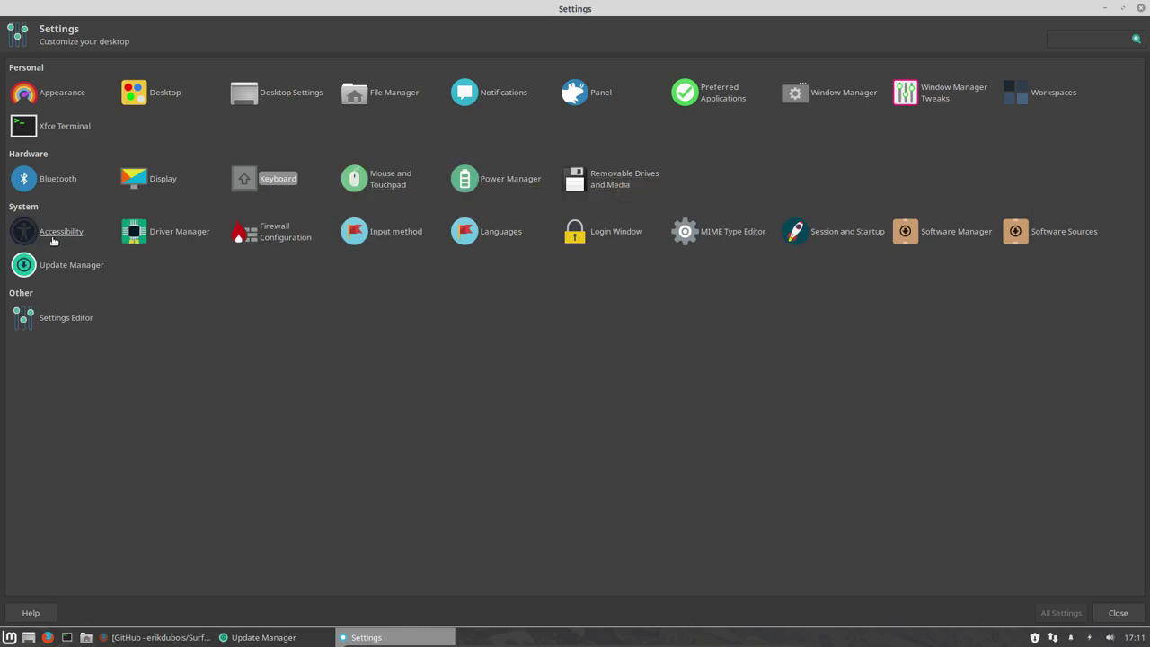
pyautogui.click(179, 232)
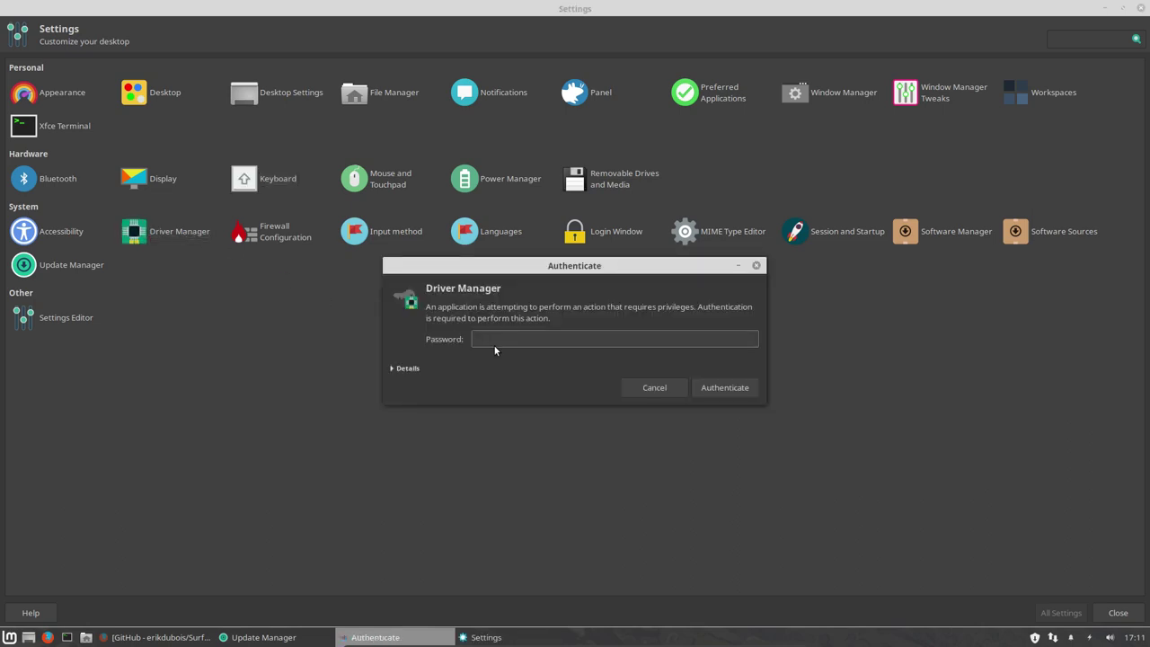
pyautogui.press('Return')
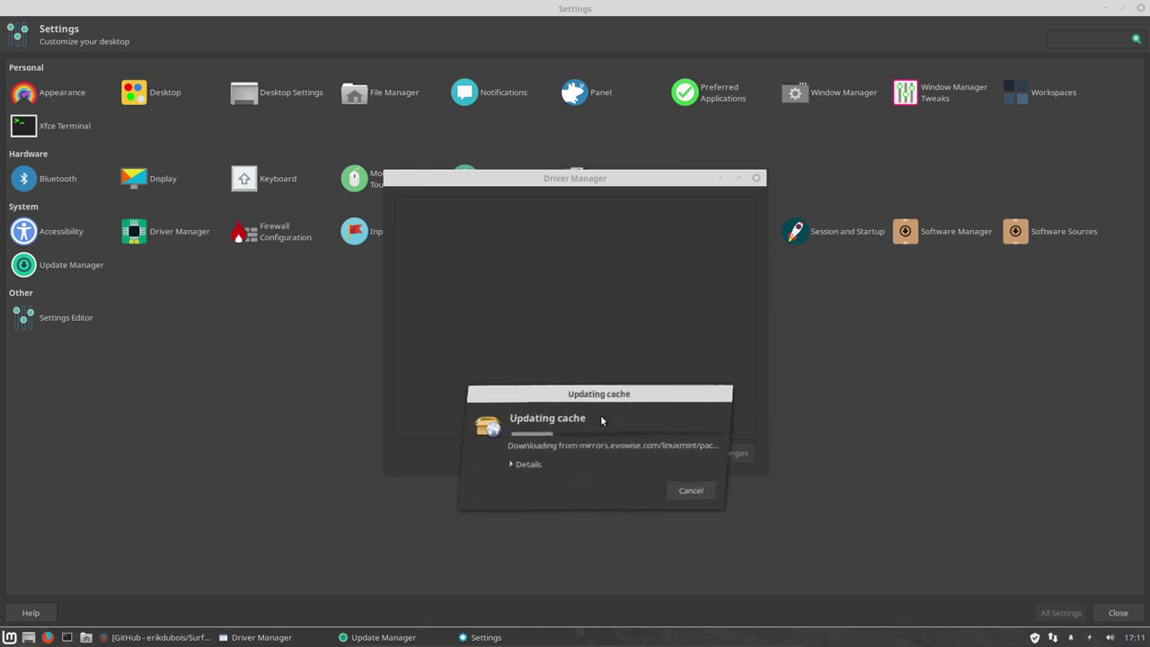
pyautogui.moveTo(923, 306); pyautogui.dragTo(937, 364)
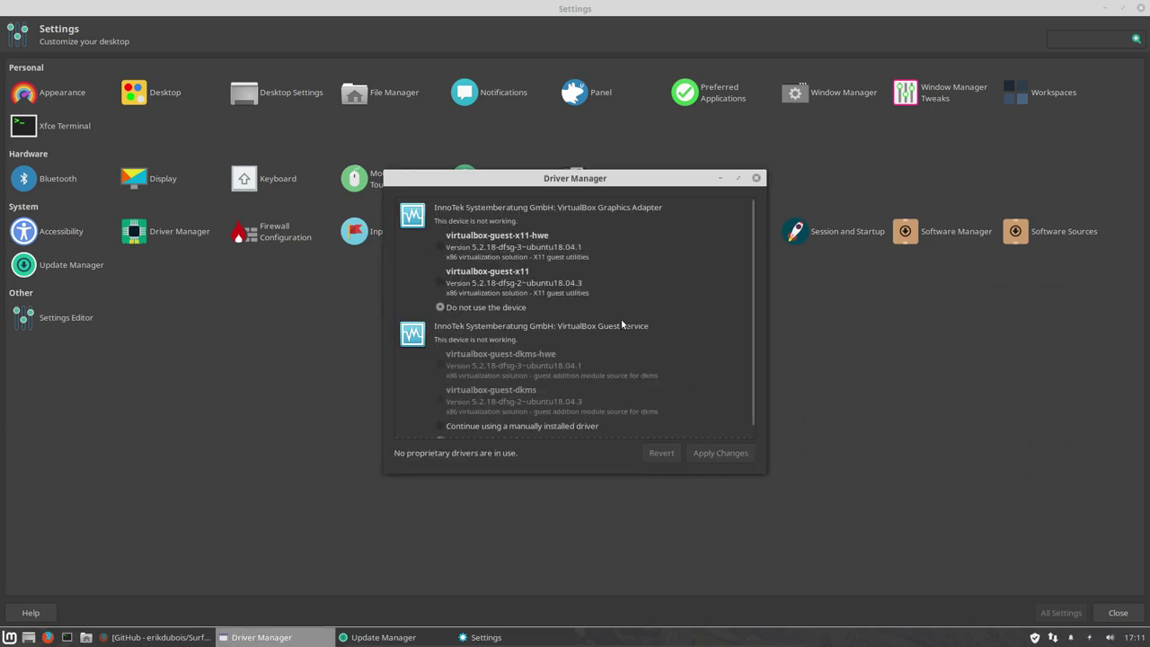
pyautogui.scroll(-1, 563, 382)
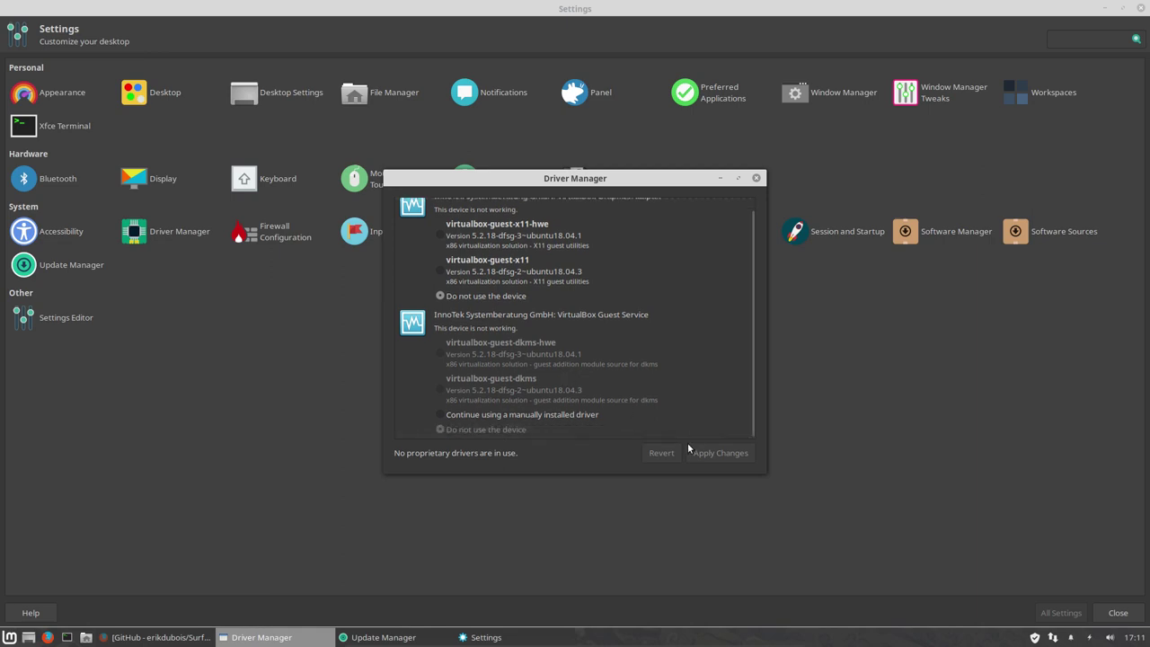
pyautogui.click(757, 178)
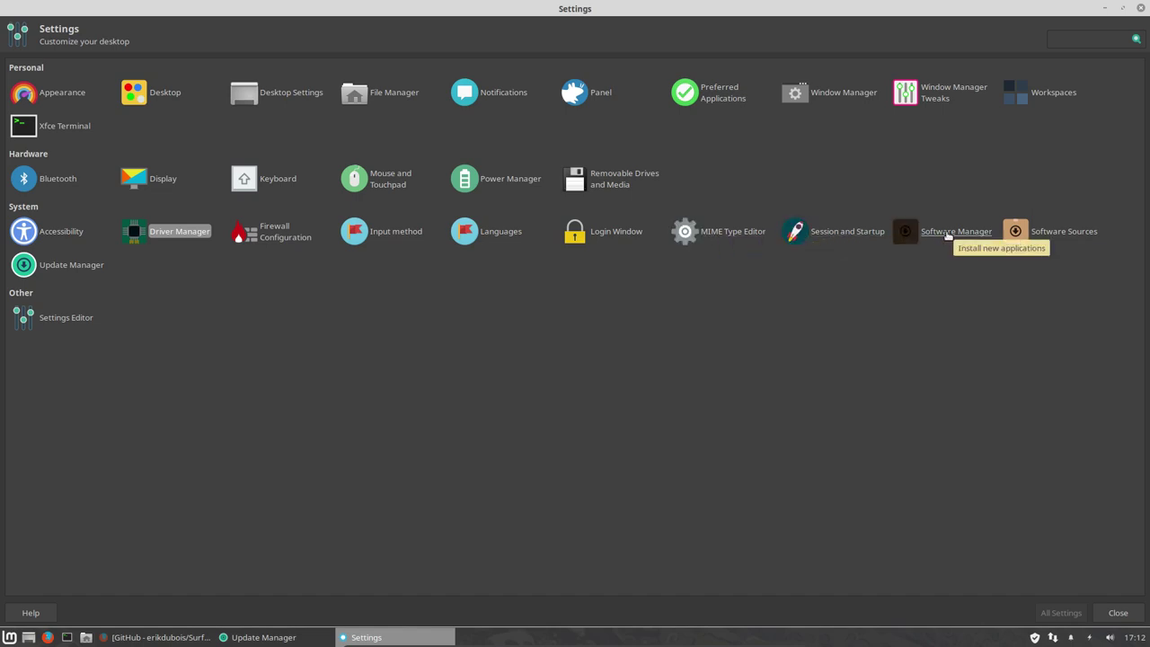
# Open and close the Settings Editor, then close Settings and Update Manager.
pyautogui.click(74, 322)
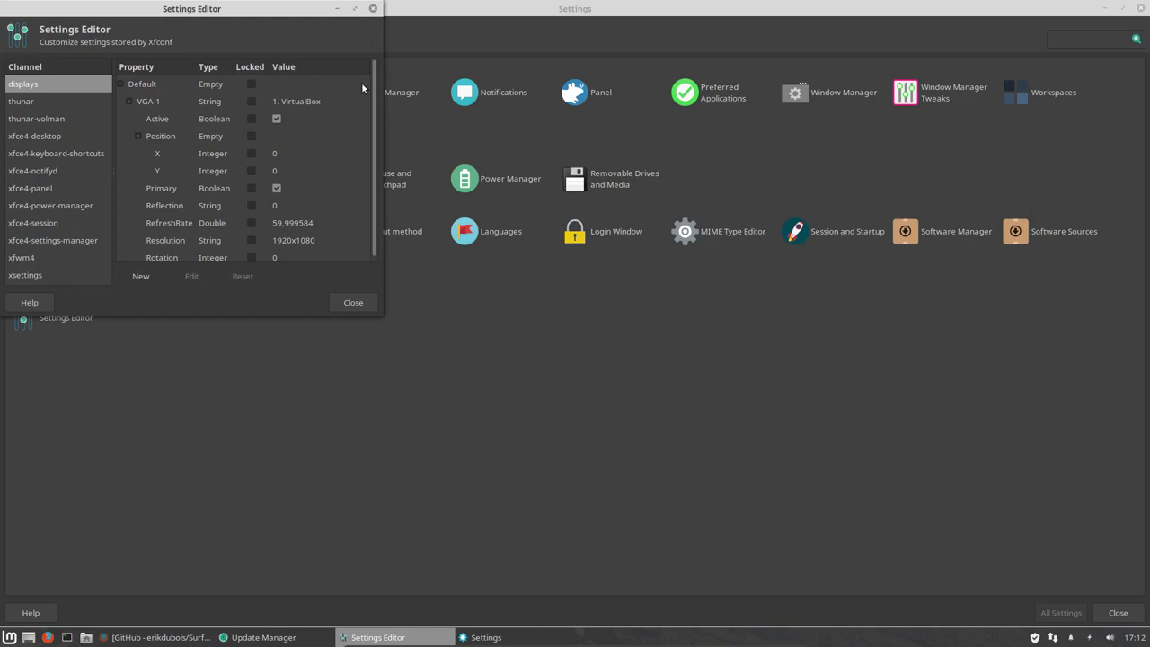
pyautogui.click(373, 8)
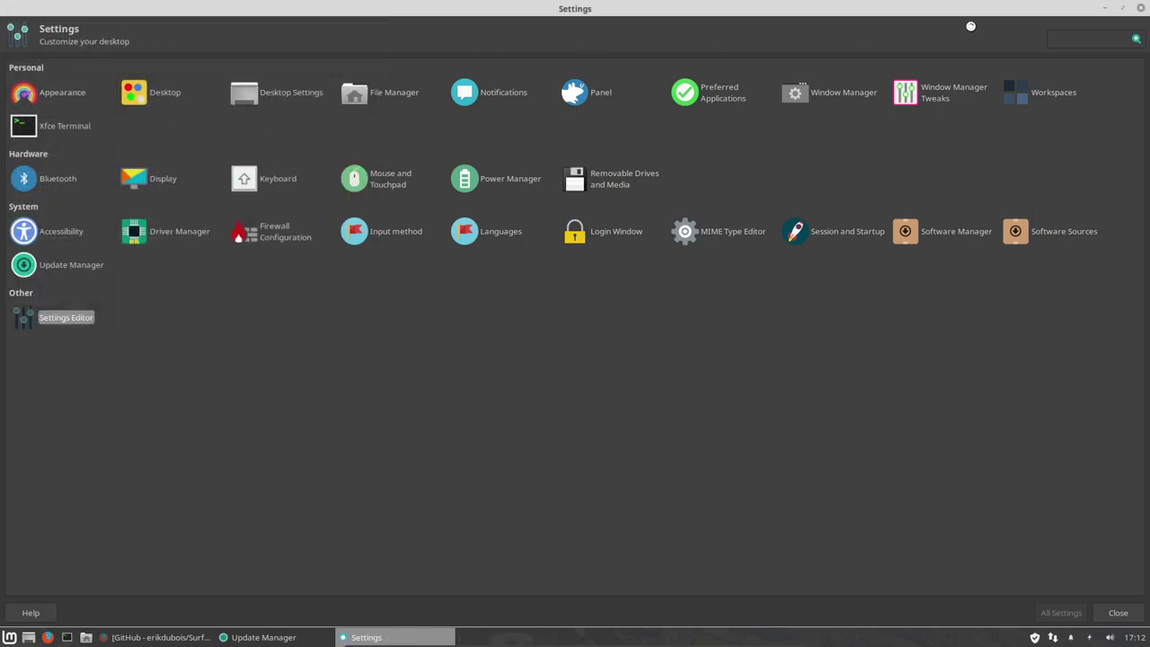
pyautogui.click(1139, 7)
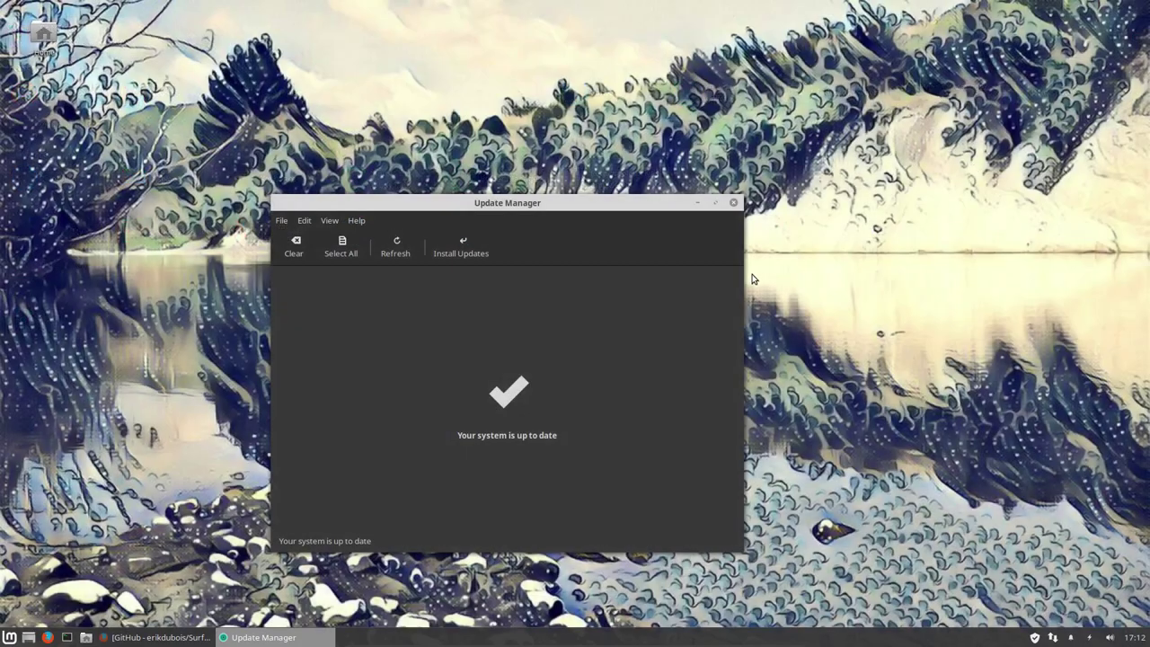
pyautogui.click(734, 203)
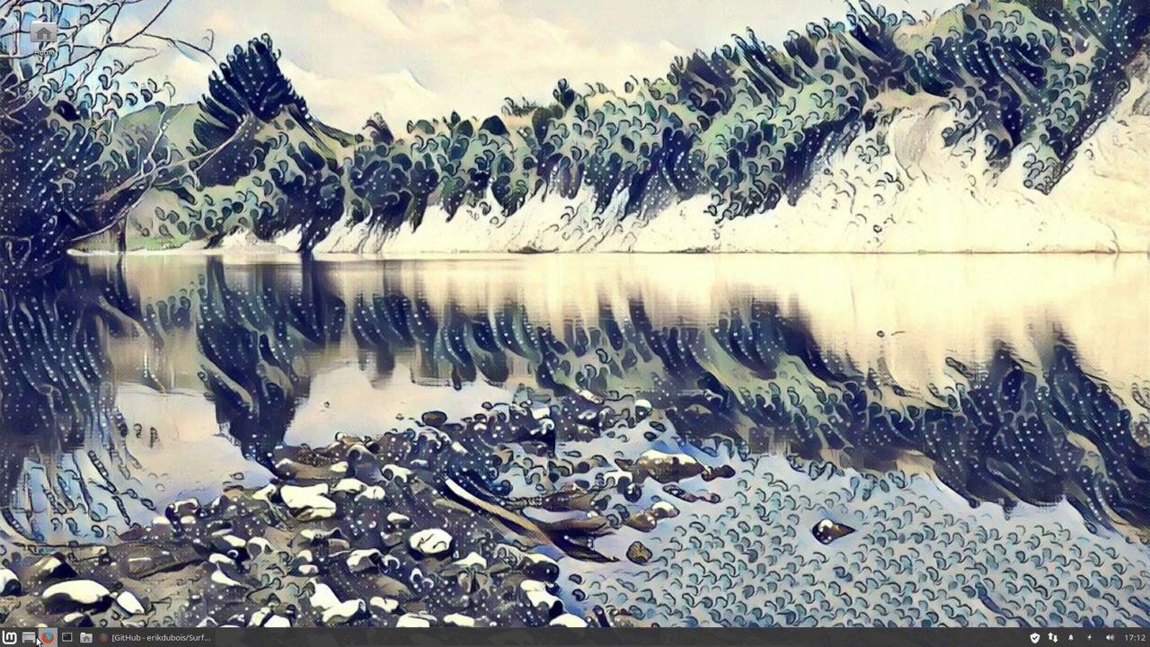
# Reopen All Settings from the Whisker Menu, maximize it, then close it.
pyautogui.click(9, 638)
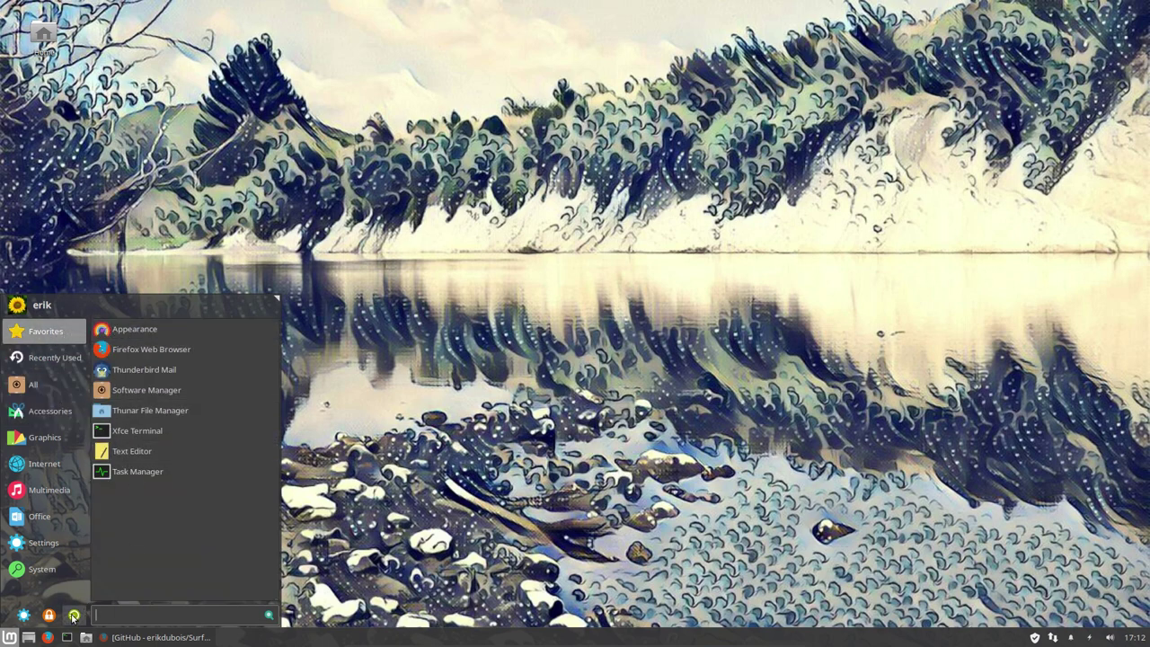
pyautogui.click(21, 616)
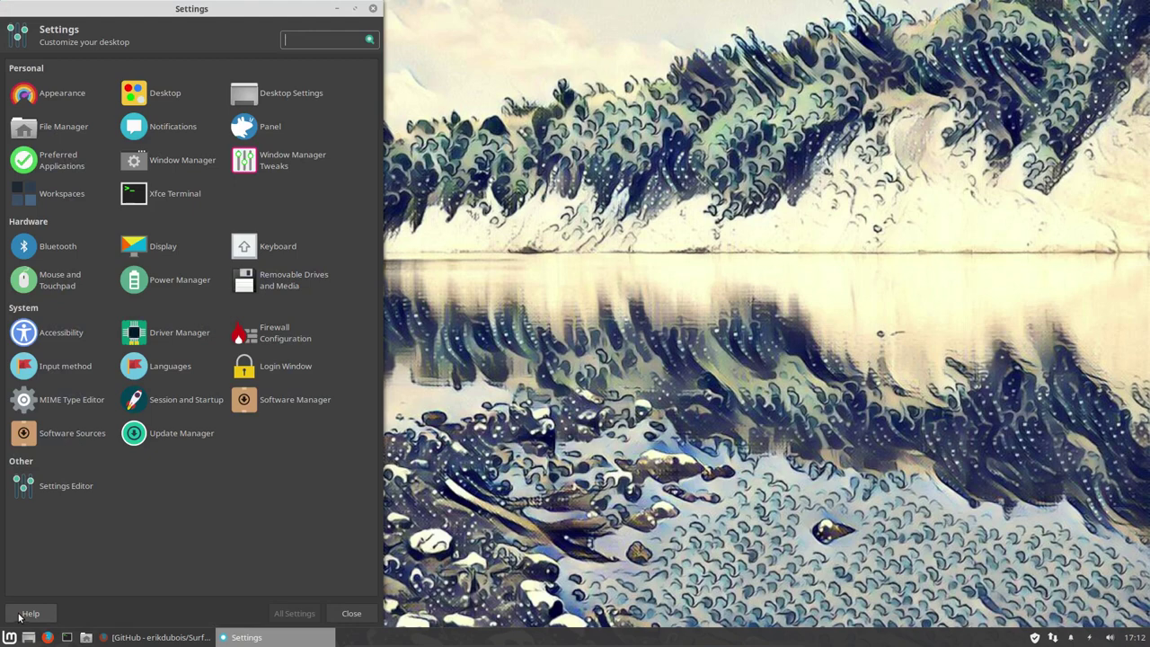
pyautogui.doubleClick(315, 11)
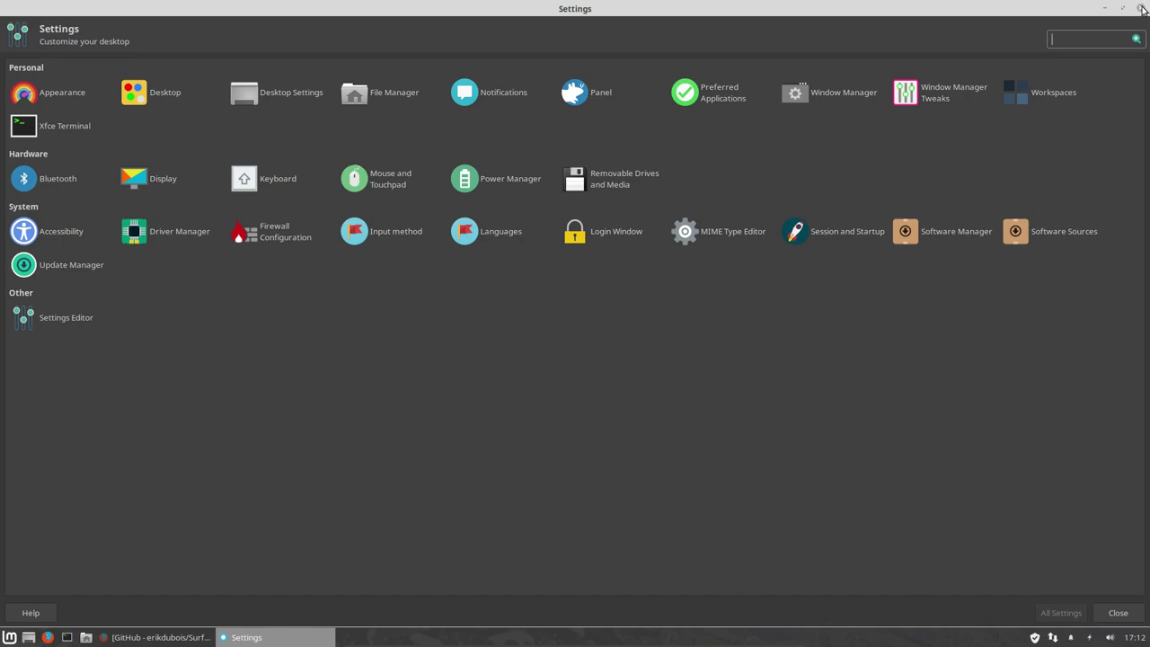
pyautogui.click(1142, 8)
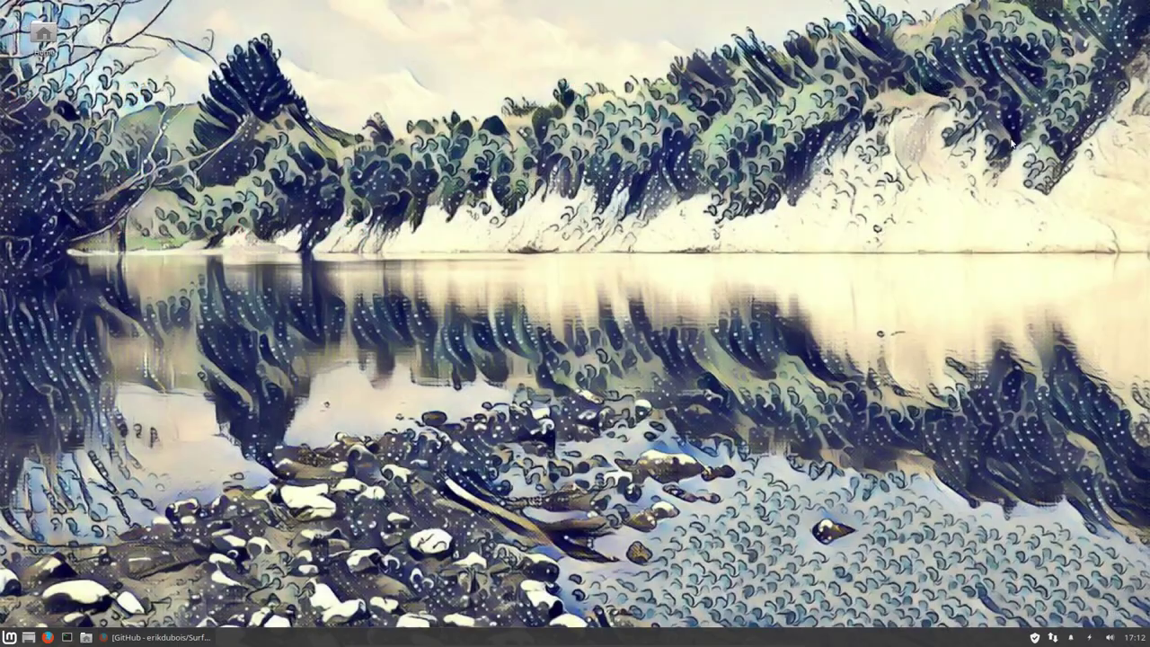
# Launch the Linux Mint Welcome Screen from the Whisker Menu settings list, then close it.
pyautogui.click(20, 639)
pyautogui.moveTo(34, 581)
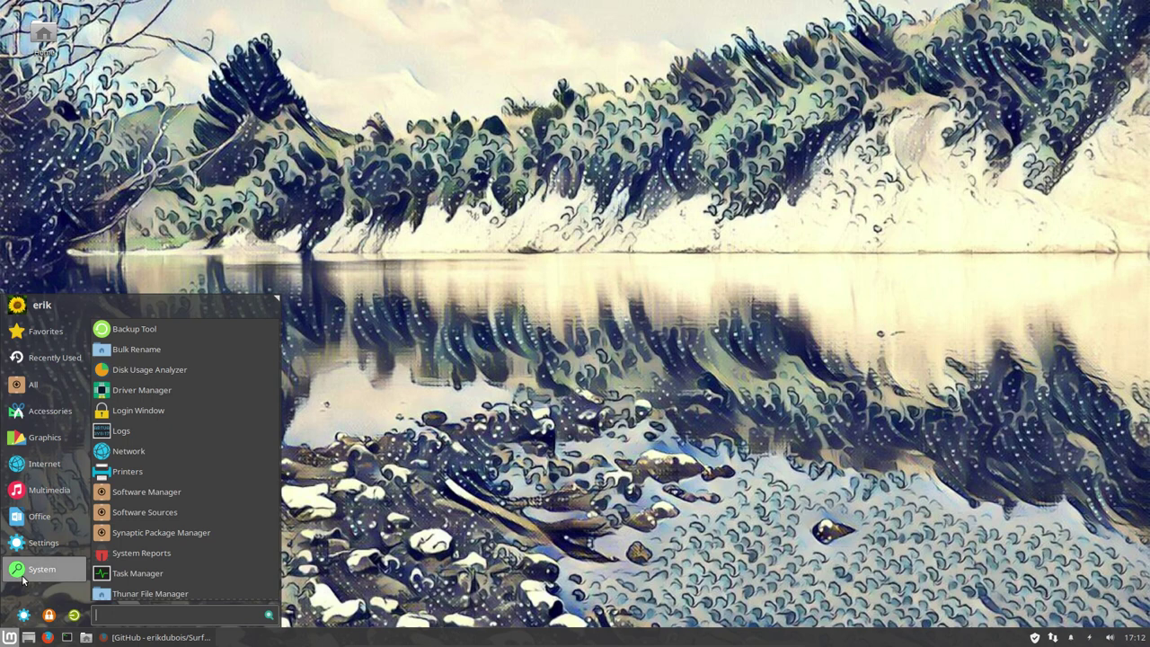
pyautogui.scroll(-3, 225, 534)
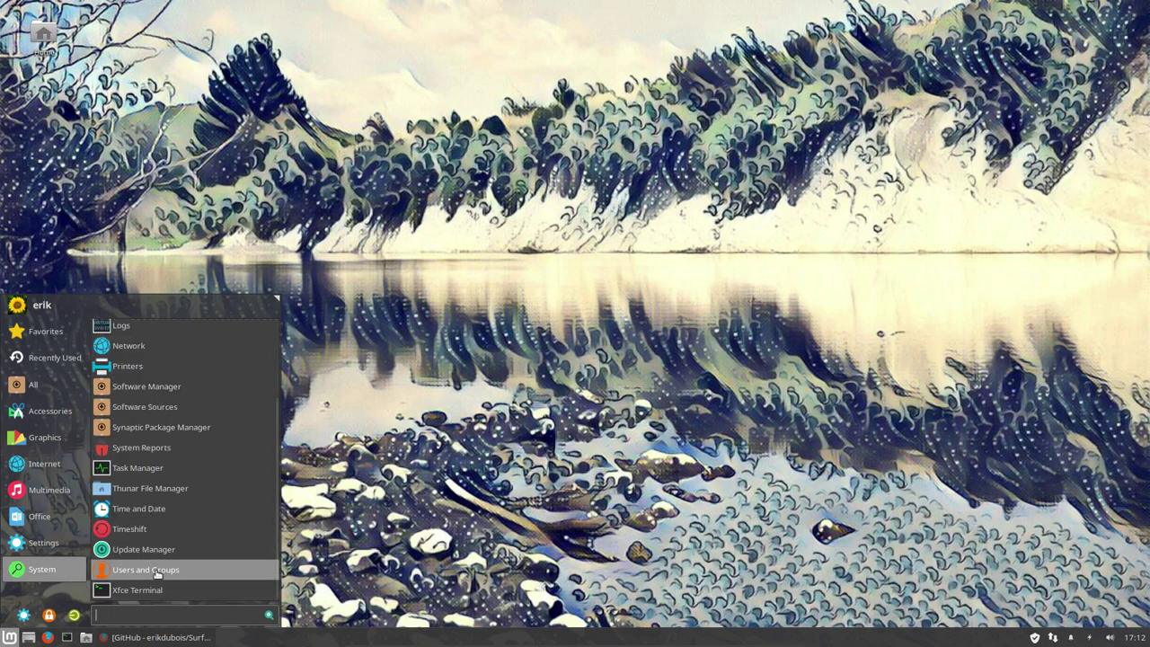
pyautogui.scroll(3, 143, 532)
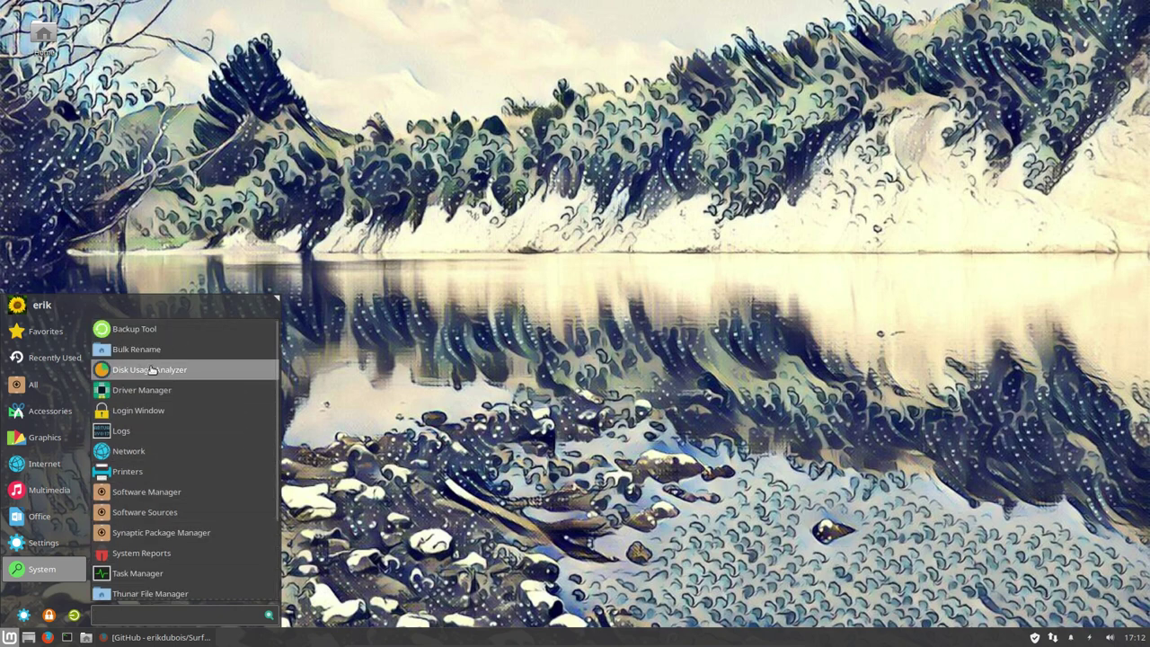
pyautogui.moveTo(77, 546)
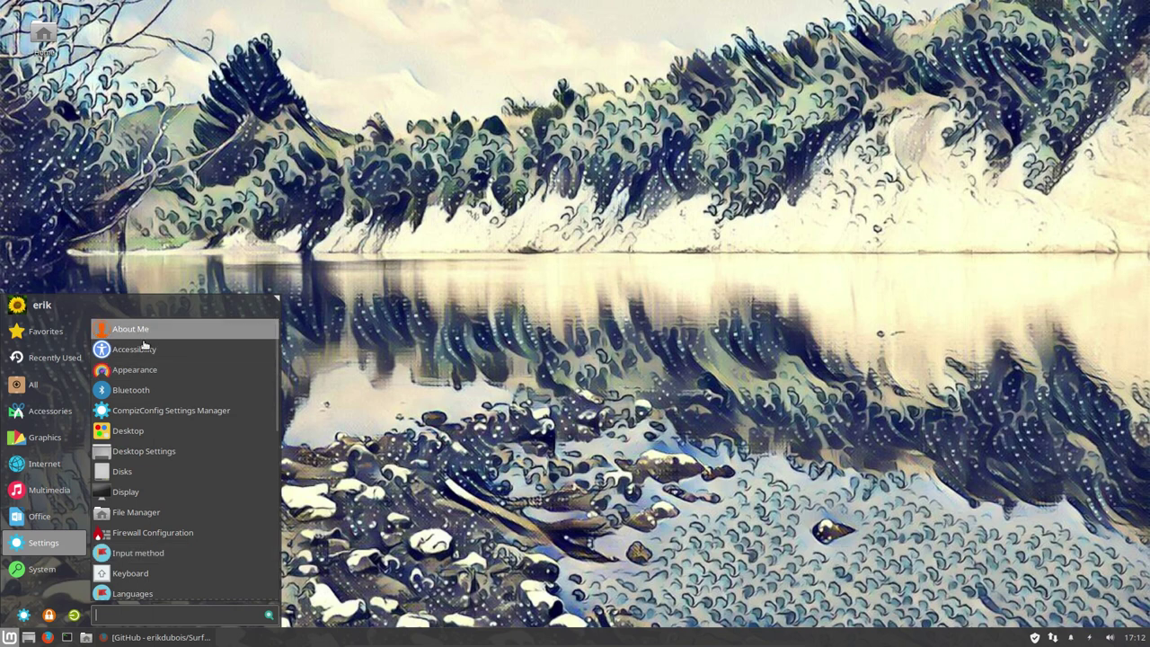
pyautogui.scroll(-3, 157, 432)
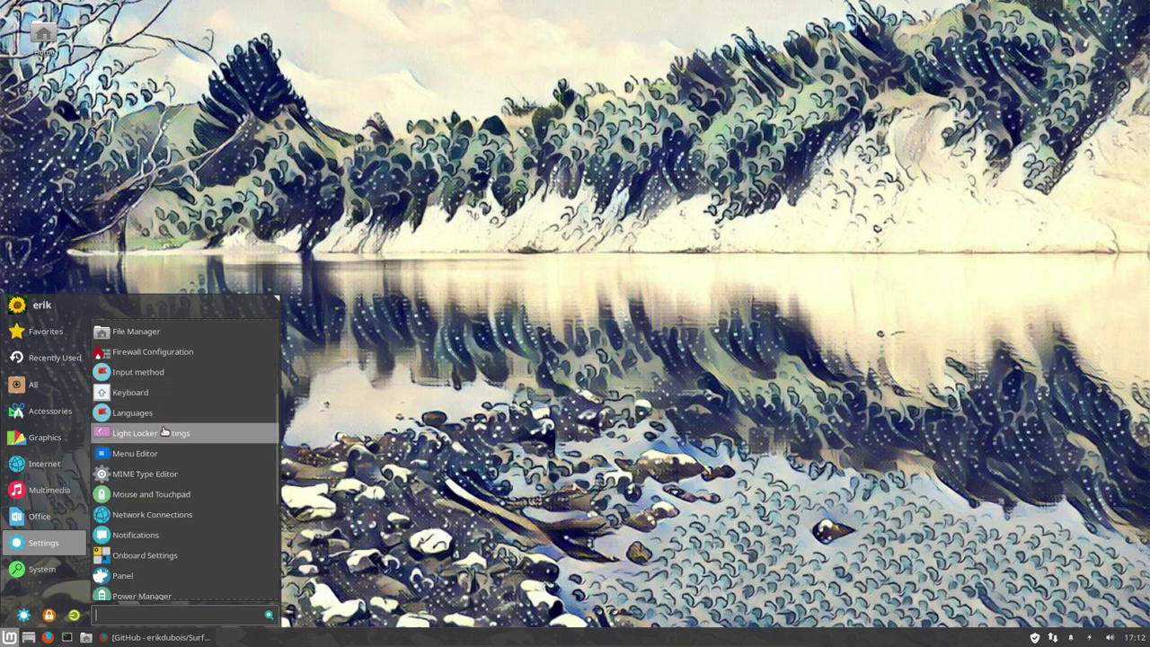
pyautogui.scroll(-5, 164, 432)
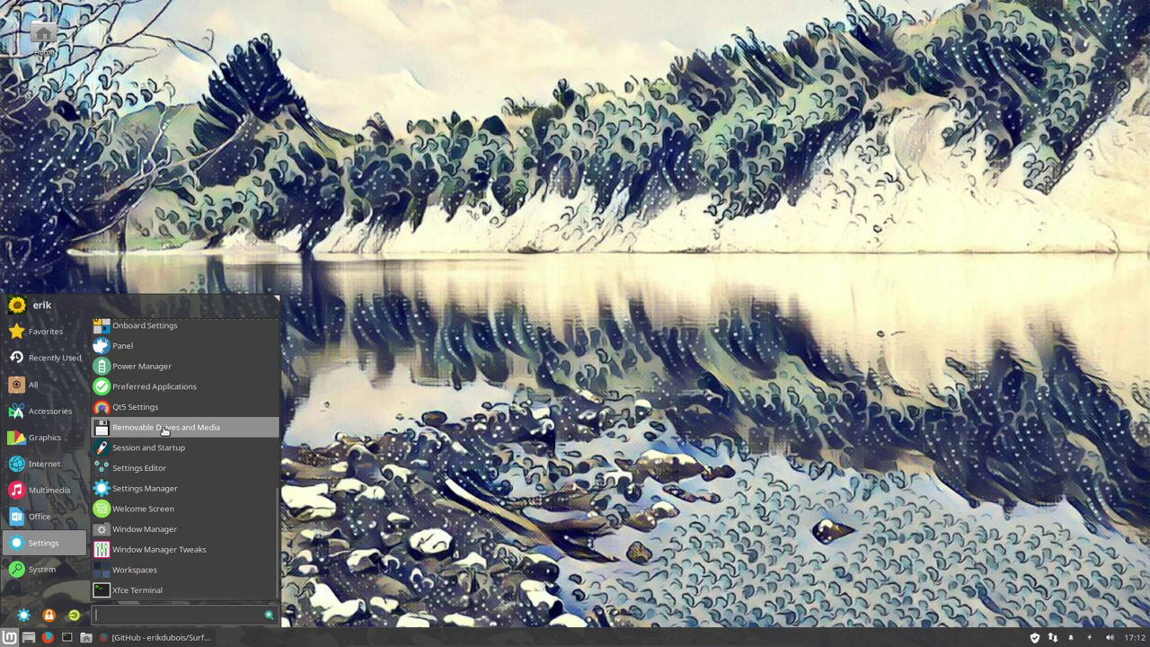
pyautogui.click(149, 509)
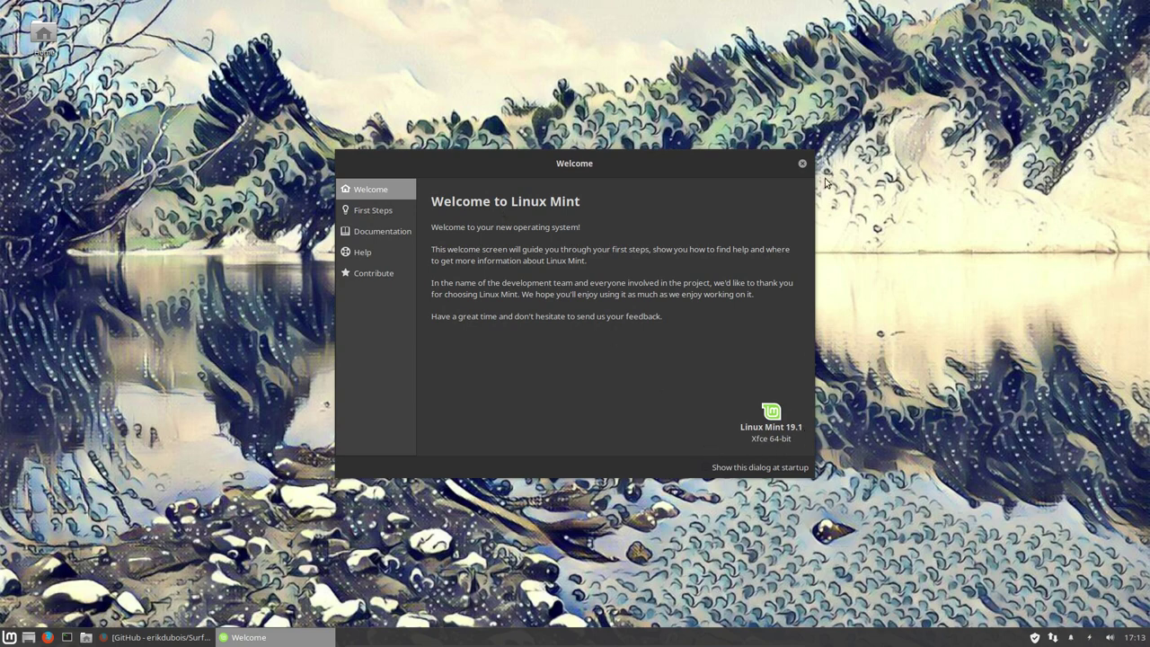
pyautogui.click(803, 163)
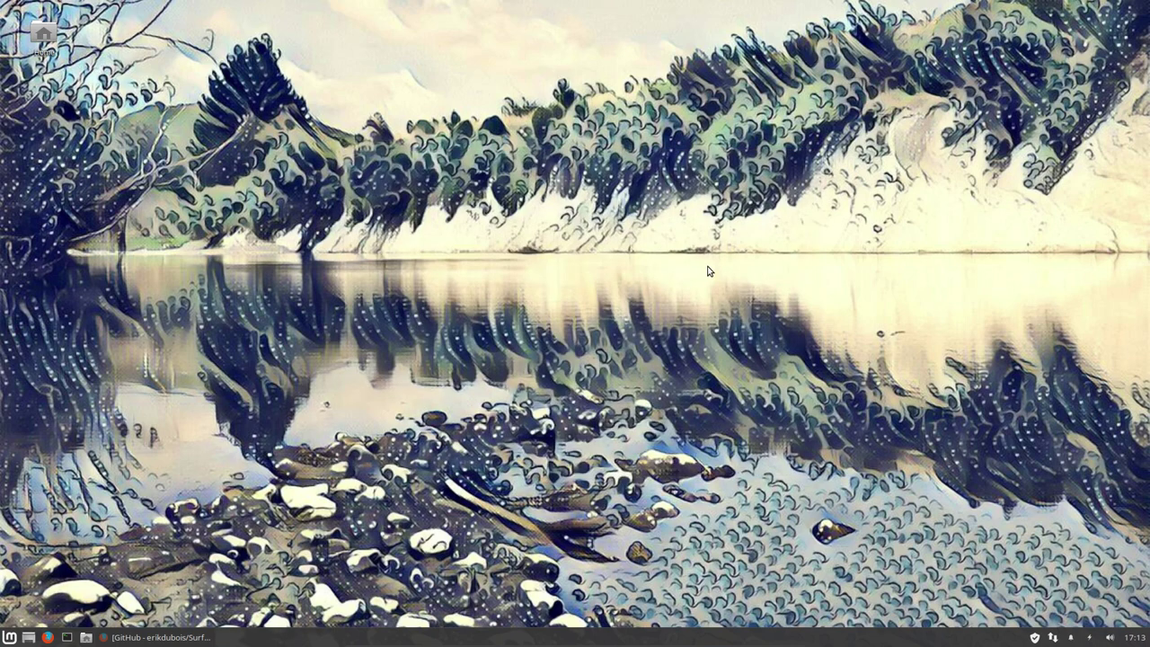
# Open a new terminal window and clear the mistyped screendump and neofetch attempts.
pyautogui.hotkey('ctrl', 'alt', 't')
pyautogui.write('scren')
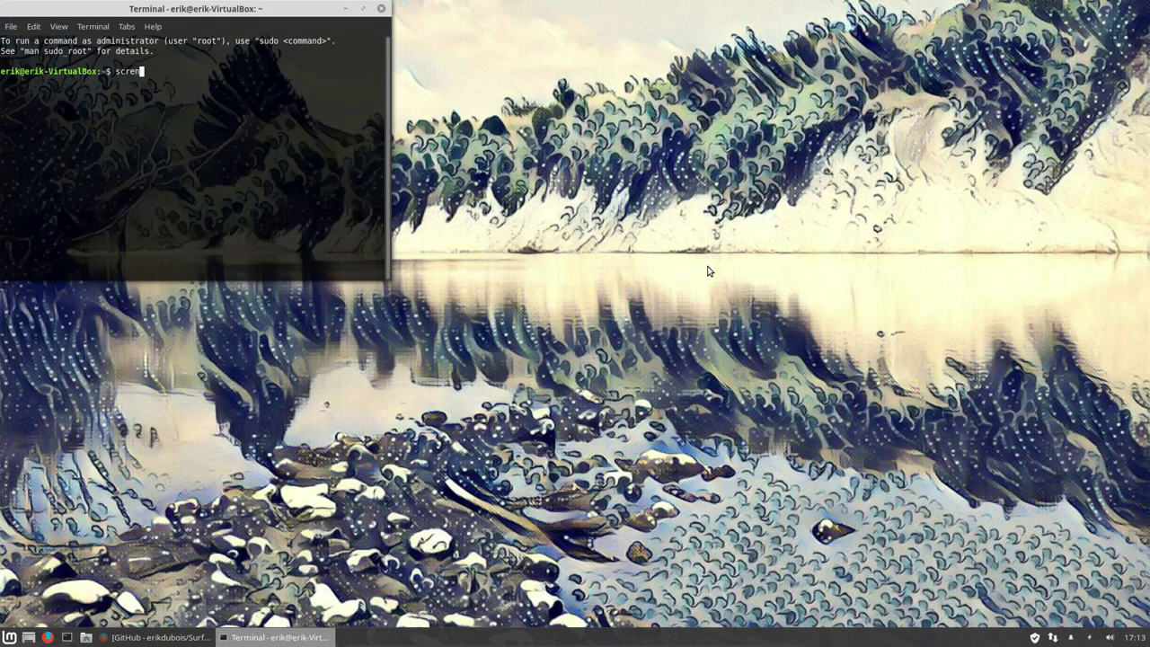
pyautogui.write('reendump')
pyautogui.press('BackSpace')
pyautogui.press('BackSpace')
pyautogui.press('BackSpace')
pyautogui.press('BackSpace')
pyautogui.press('BackSpace')
pyautogui.press('BackSpace')
pyautogui.press('BackSpace')
pyautogui.press('BackSpace')
pyautogui.press('BackSpace')
pyautogui.press('BackSpace')
pyautogui.write('noef')
pyautogui.press('BackSpace')
pyautogui.press('BackSpace')
pyautogui.press('BackSpace')
pyautogui.write('eof')
pyautogui.press('BackSpace')
pyautogui.press('BackSpace')
pyautogui.press('BackSpace')
pyautogui.press('BackSpace')
pyautogui.press('BackSpace')
# Run lsb_release -a to show Linux Mint 19.1 Tessa, and center the terminal window.
pyautogui.write('lsb')
pyautogui.press('BackSpace')
pyautogui.press('Tab')
pyautogui.write('-a')
pyautogui.press('Return')
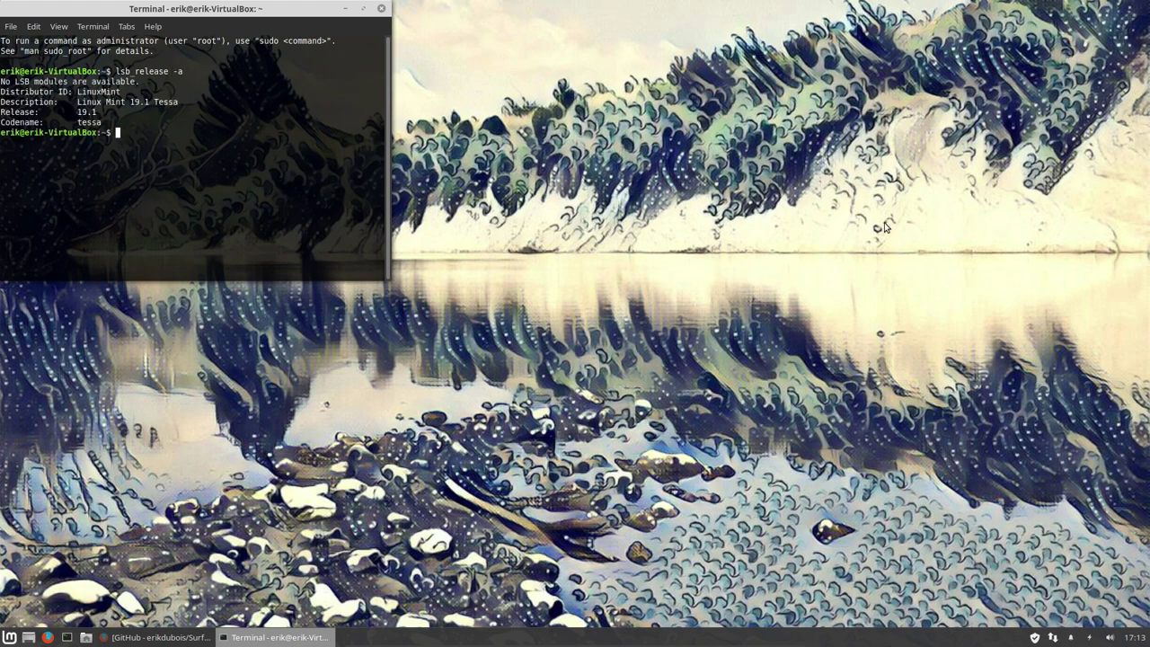
pyautogui.moveTo(289, 11); pyautogui.dragTo(786, 111)
pyautogui.write('sufo')
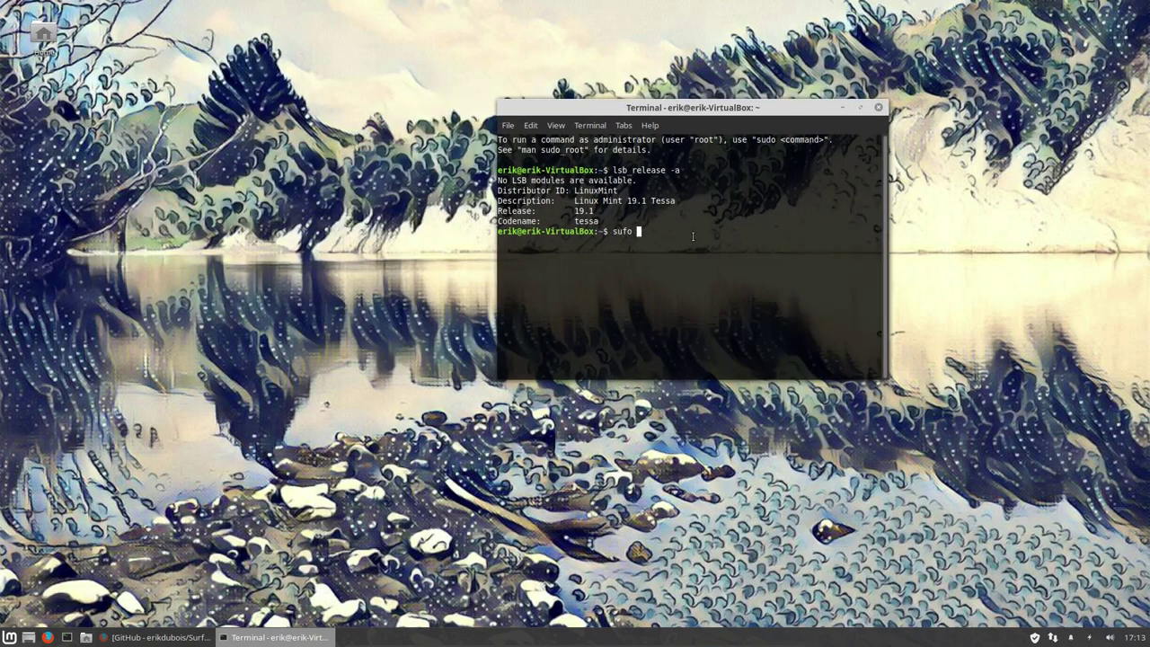
# Install neofetch with sudo apt install neofetch, entering the administrator password.
pyautogui.press('BackSpace')
pyautogui.press('BackSpace')
pyautogui.press('BackSpace')
pyautogui.write('do pac')
pyautogui.press('BackSpace')
pyautogui.press('BackSpace')
pyautogui.press('BackSpace')
pyautogui.write('apt install neofetch')
pyautogui.press('Return')
pyautogui.write('***')
pyautogui.press('Return')
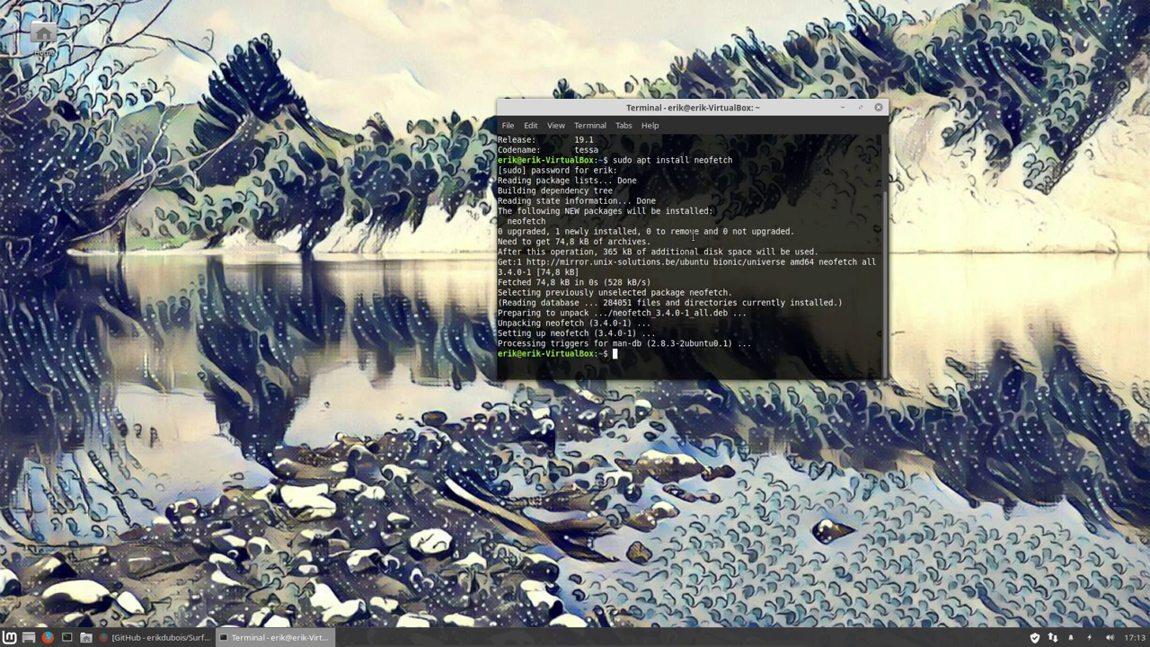
# Run neofetch to display the system information summary, then close the terminal.
pyautogui.write('neofetch')
pyautogui.press('Return')
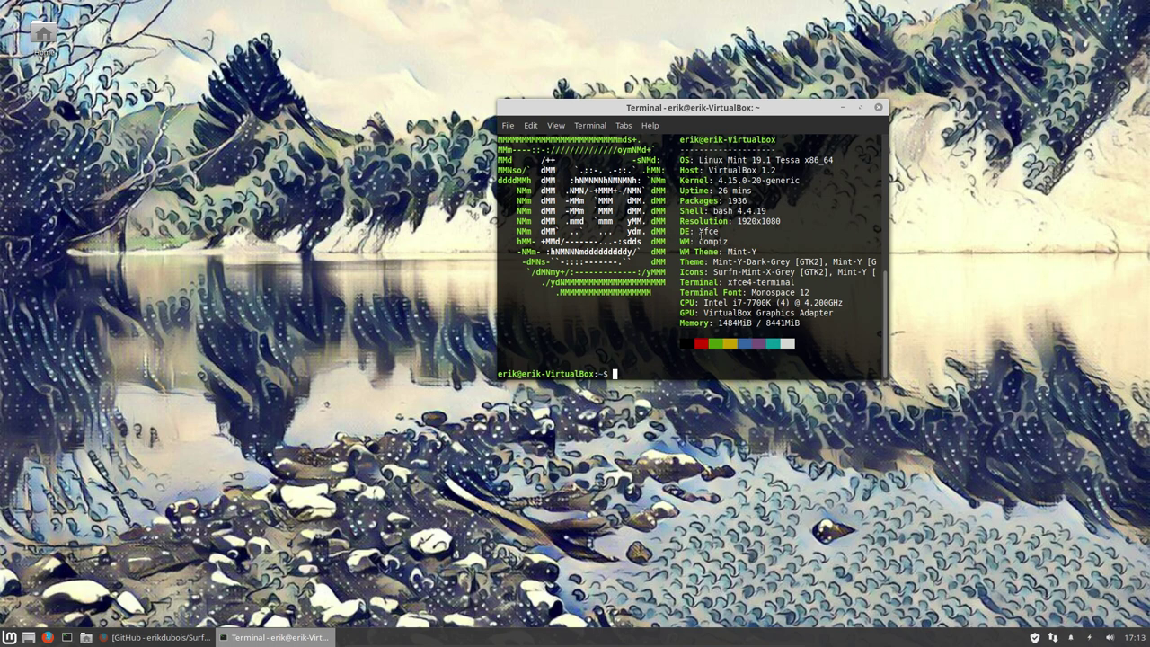
pyautogui.moveTo(703, 232); pyautogui.dragTo(727, 242)
pyautogui.click(742, 249)
pyautogui.write('s')
pyautogui.press('BackSpace')
pyautogui.click(878, 108)
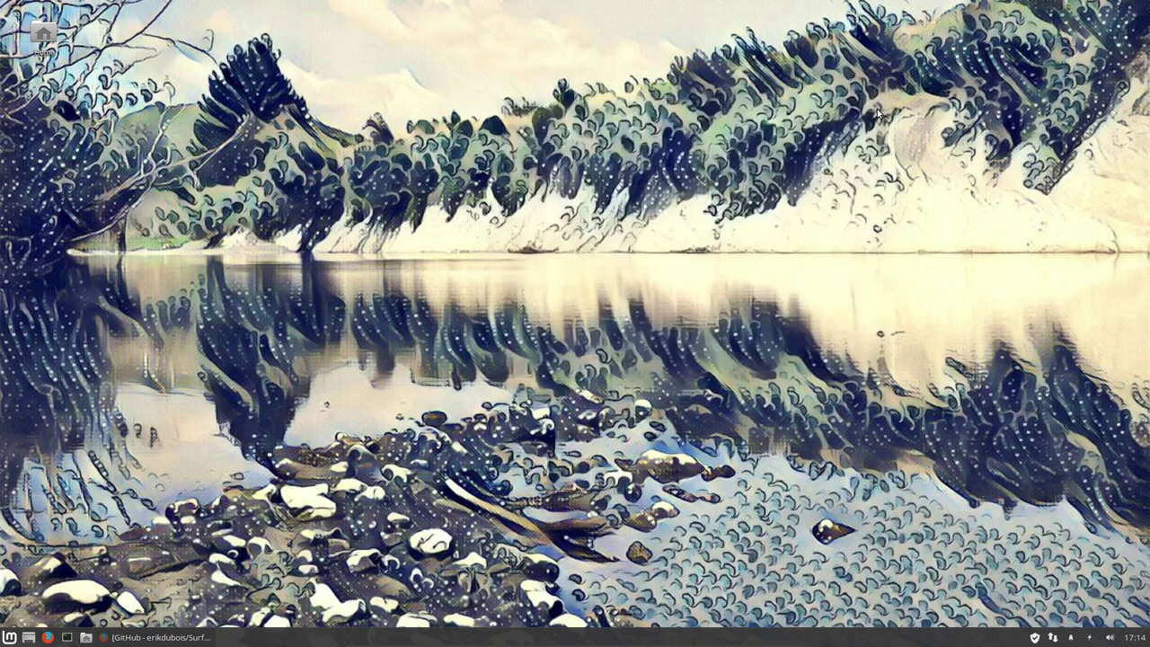
# Open the Settings Manager, try searching 'hard', then close it again.
pyautogui.click(12, 637)
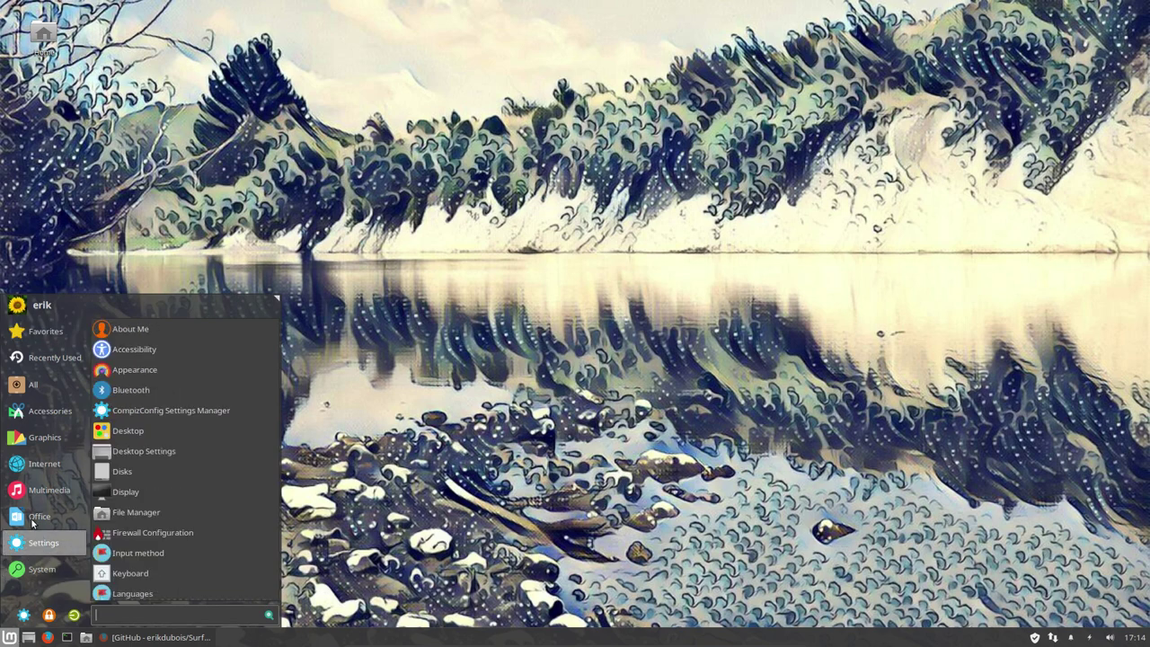
pyautogui.moveTo(39, 381)
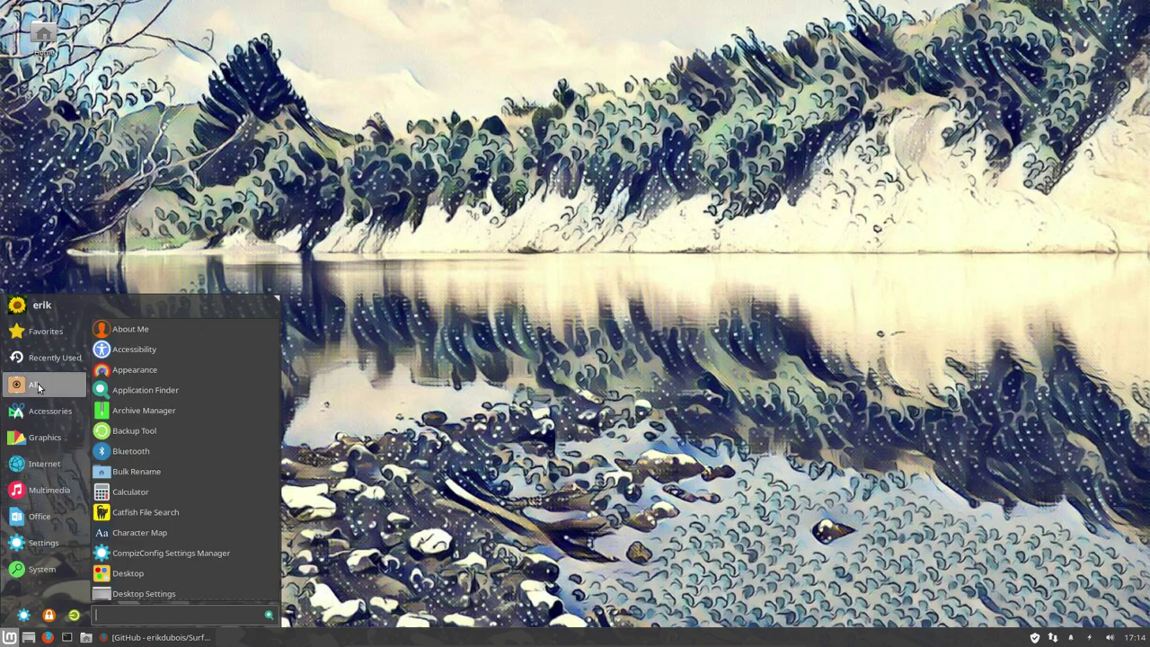
pyautogui.moveTo(41, 330)
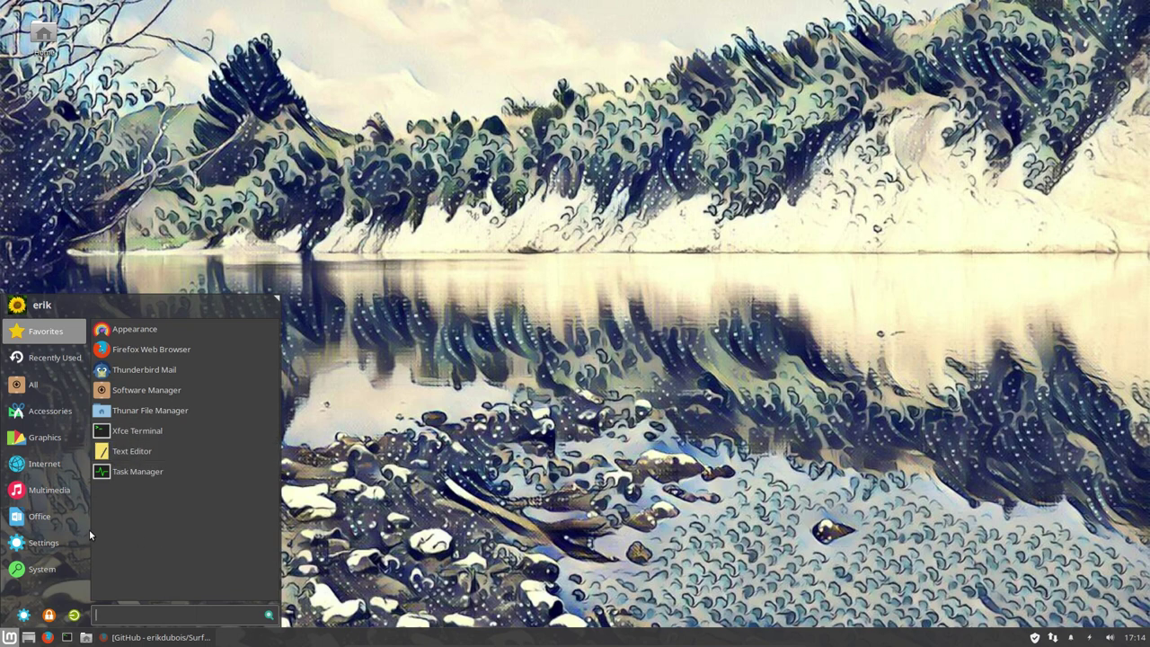
pyautogui.click(24, 616)
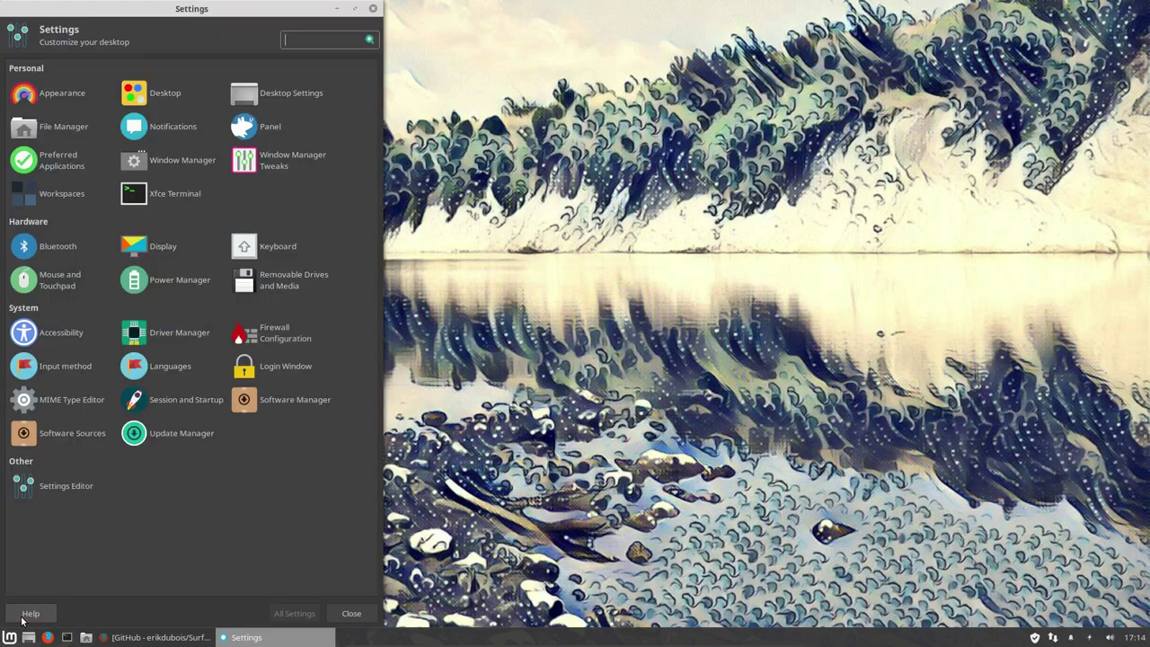
pyautogui.write('hard')
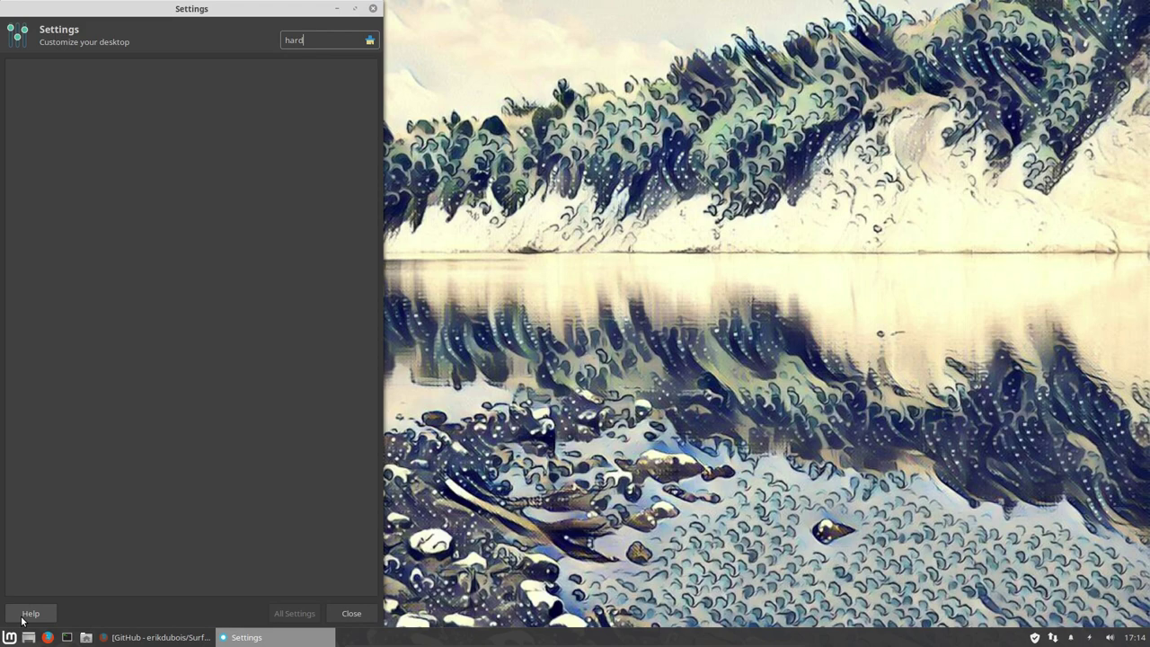
pyautogui.click(373, 8)
# Search the Whisker Menu for 'dri' to list Driver Manager.
pyautogui.click(11, 637)
pyautogui.write('hard')
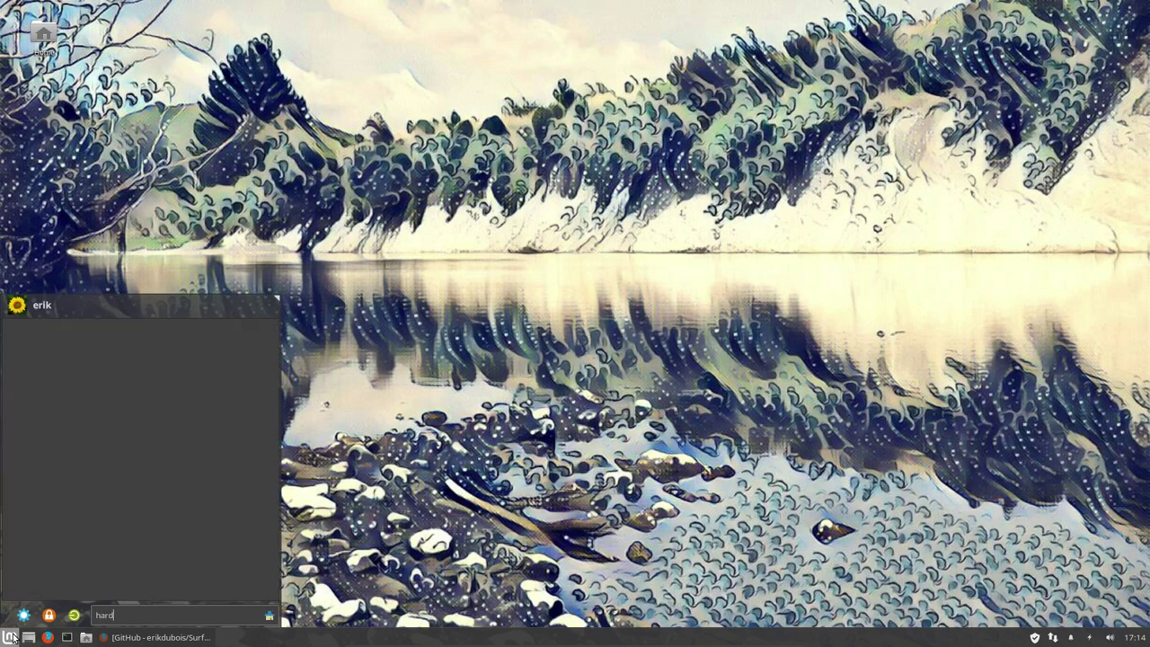
pyautogui.press('BackSpace')
pyautogui.press('BackSpace')
pyautogui.press('BackSpace')
pyautogui.press('BackSpace')
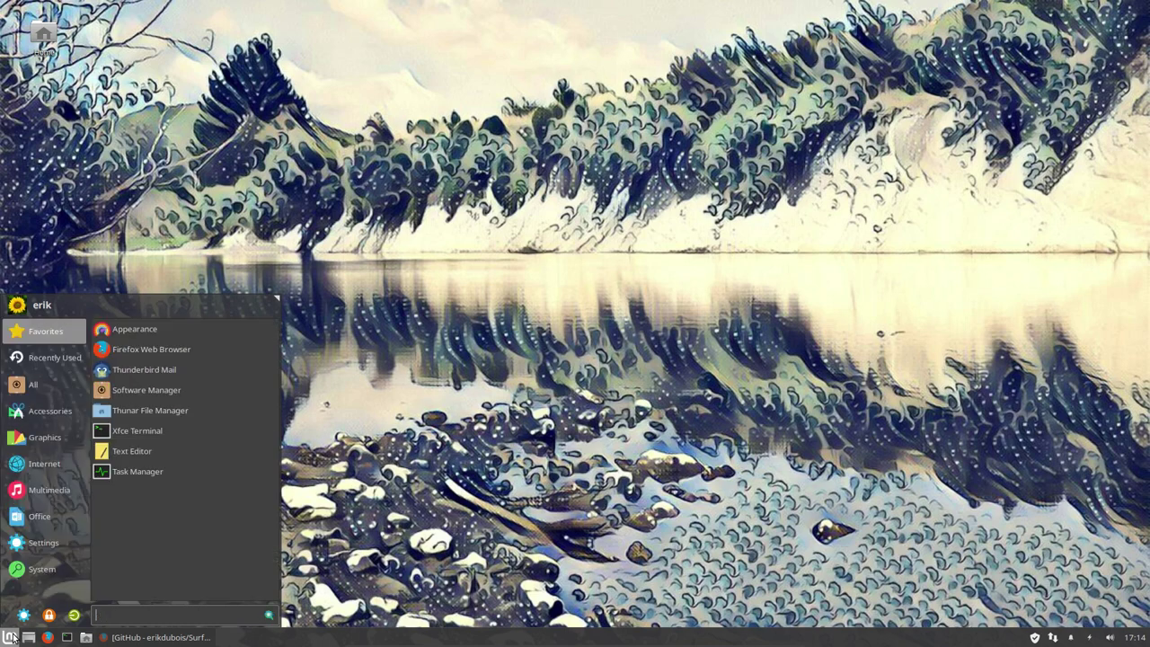
pyautogui.write('dri')
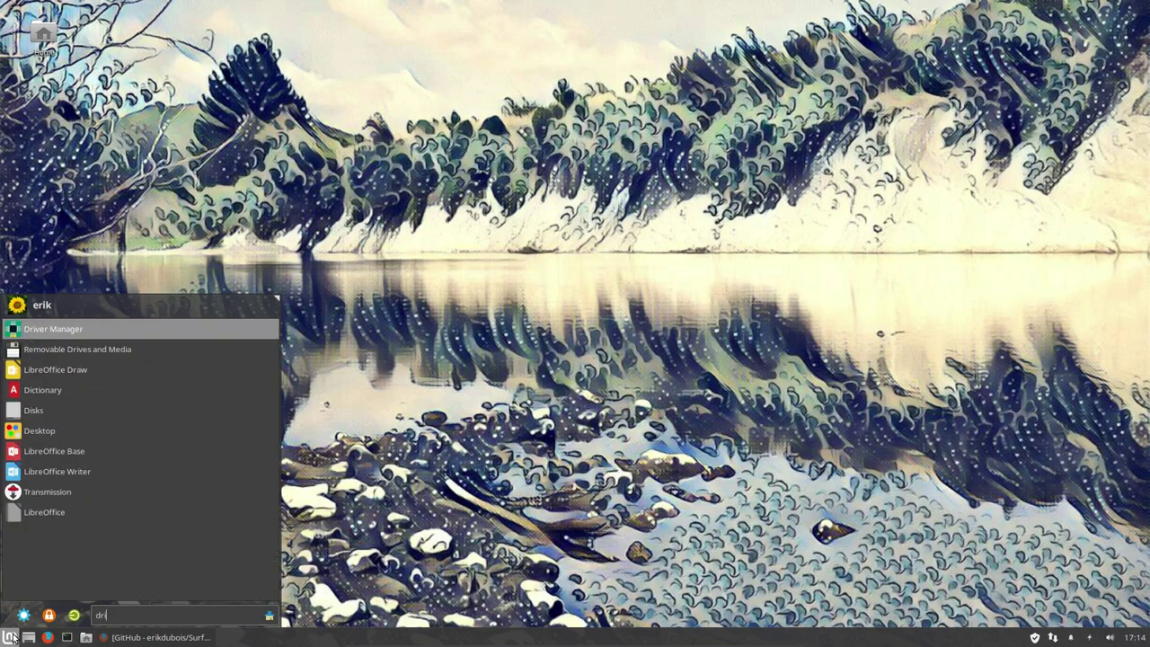
# Launch Driver Manager and enter the administrator password to authenticate.
pyautogui.click(70, 332)
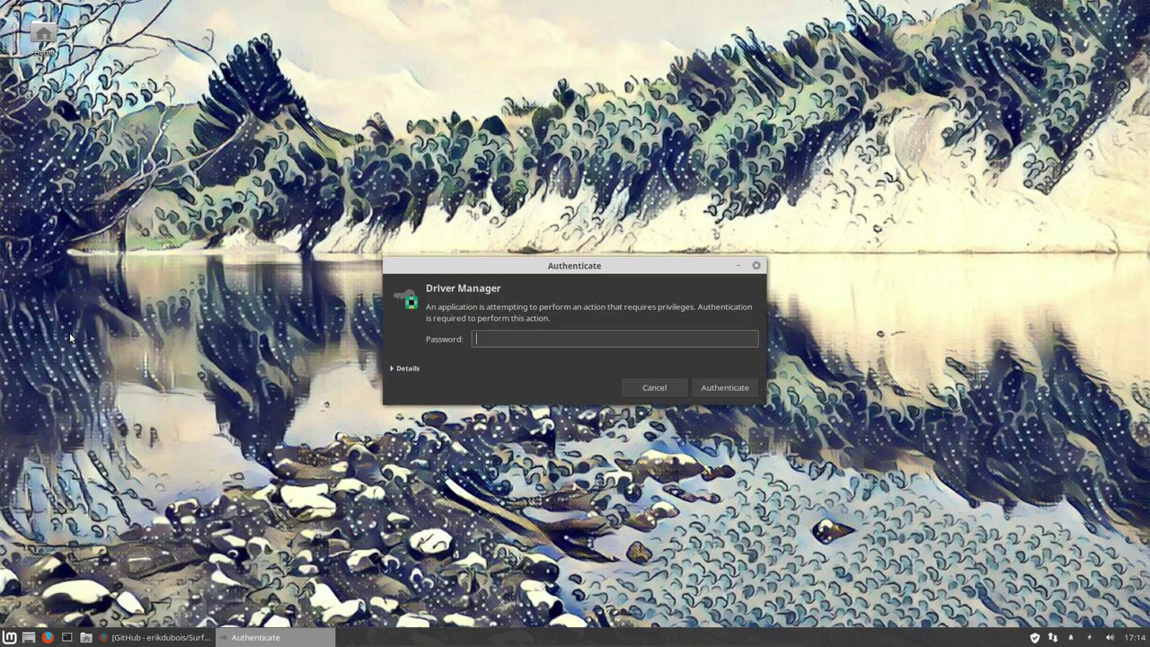
pyautogui.write('****')
pyautogui.press('Return')
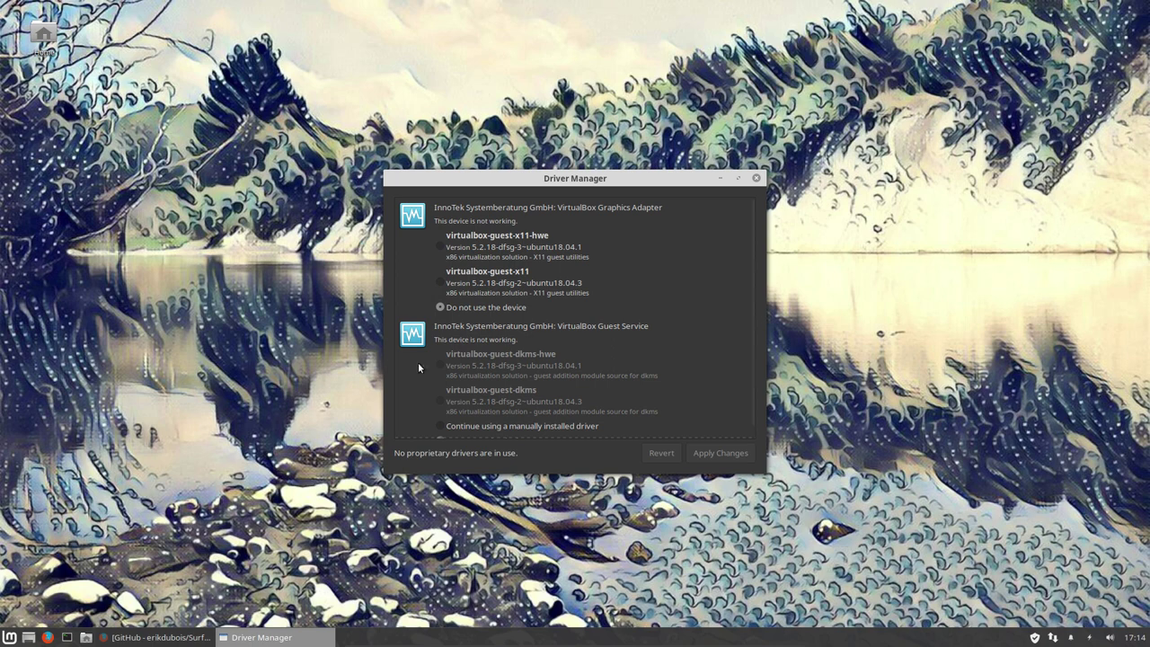
# Open and dismiss the Whisker Menu, returning to the Driver Manager's VirtualBox driver list.
pyautogui.click(9, 636)
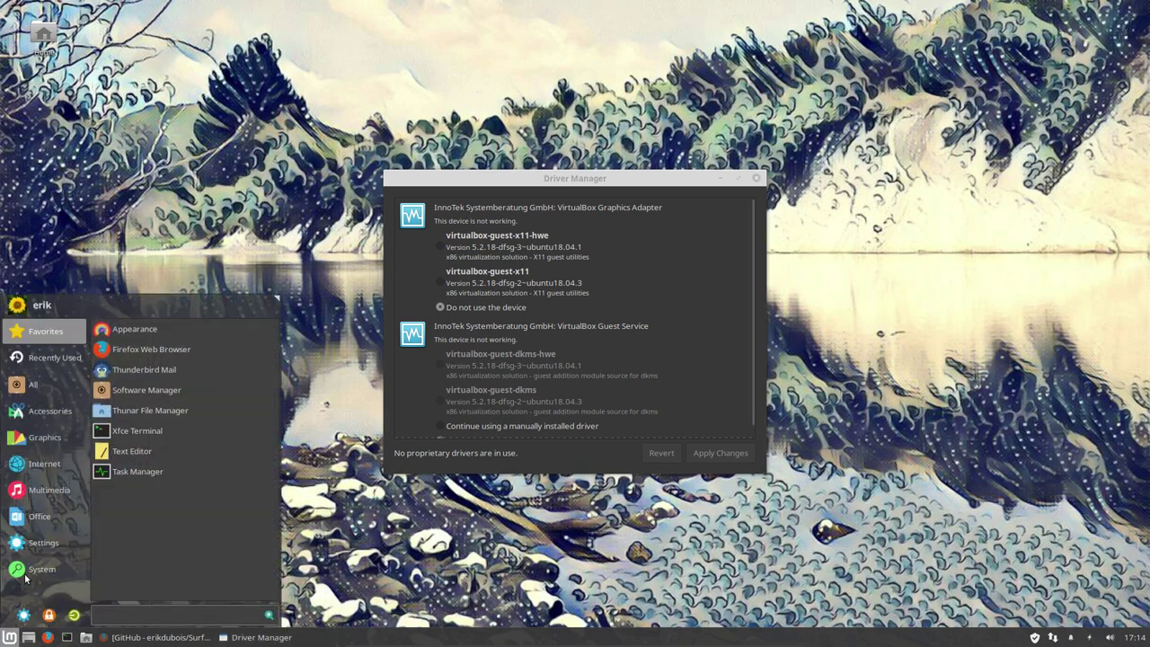
pyautogui.moveTo(36, 458)
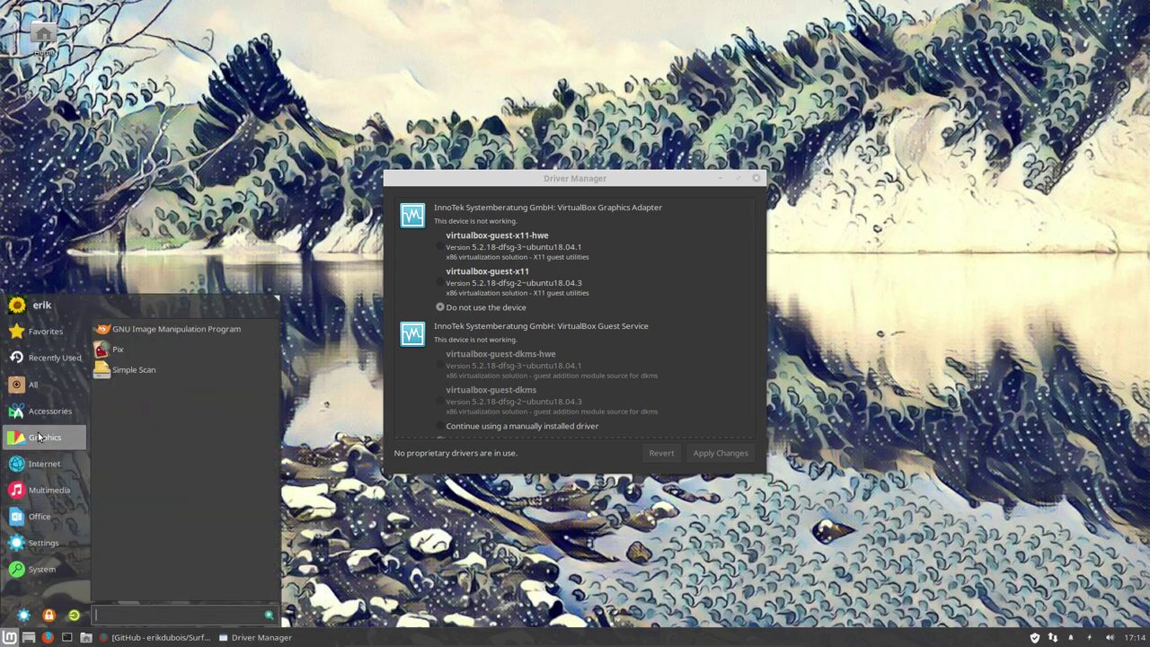
pyautogui.moveTo(54, 332)
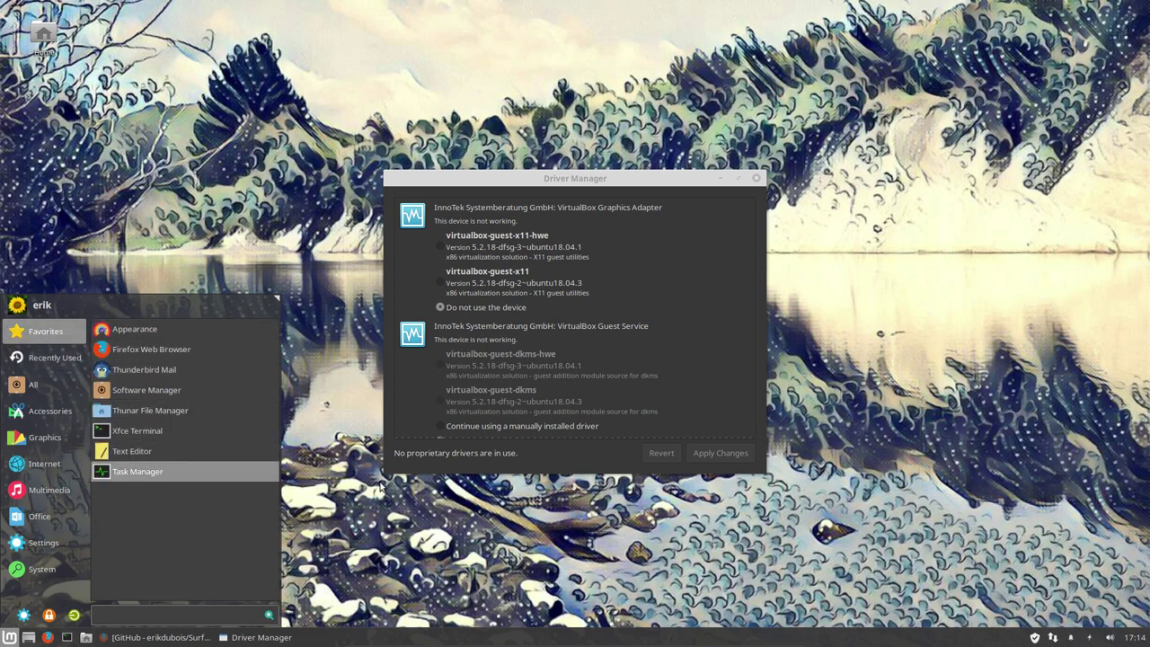
pyautogui.click(612, 461)
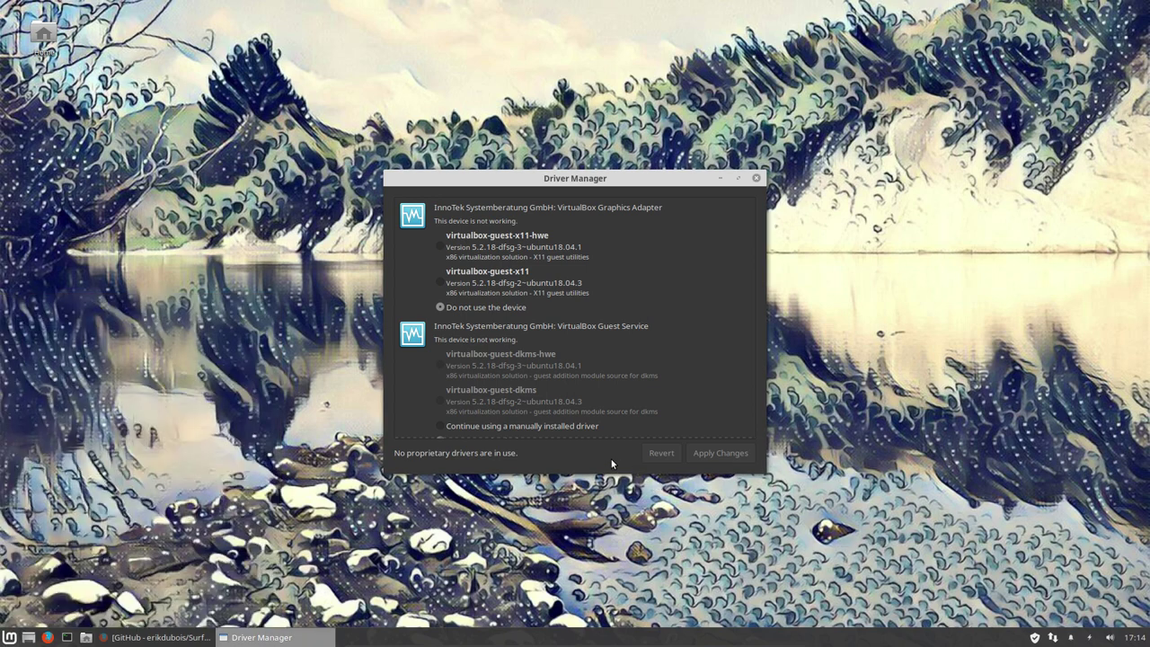